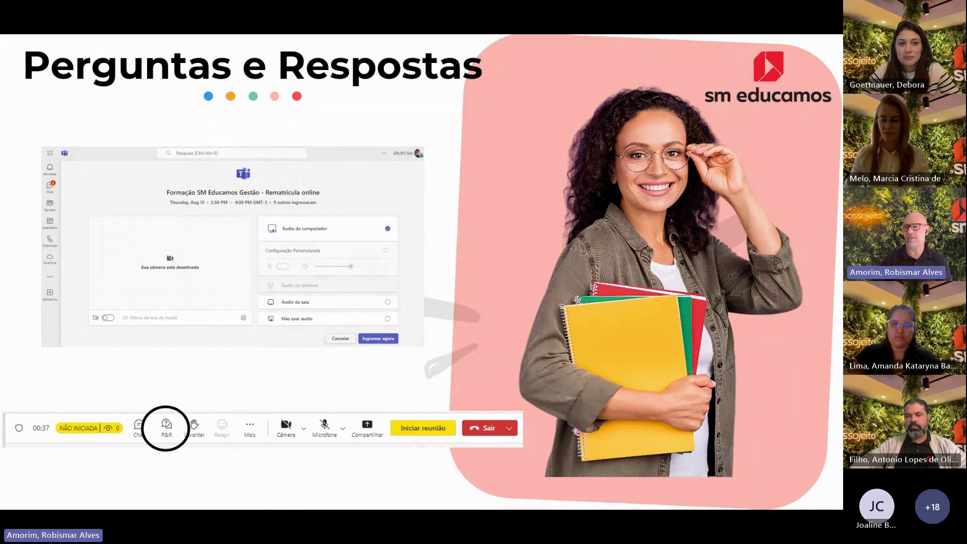
Advance the Teams slideshow past the Perguntas e Respostas slide to reach the Educamos home page
{"action": "left_click", "coordinate": [378, 247]}
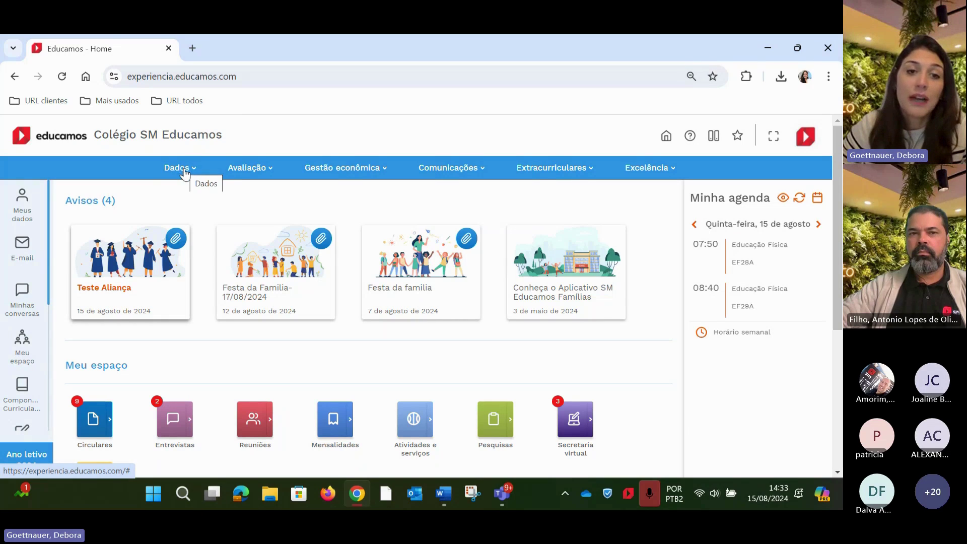
Open Dados > Promoção to list school years 2019 to 2025, with 2024 active
{"action": "left_click", "coordinate": [185, 172]}
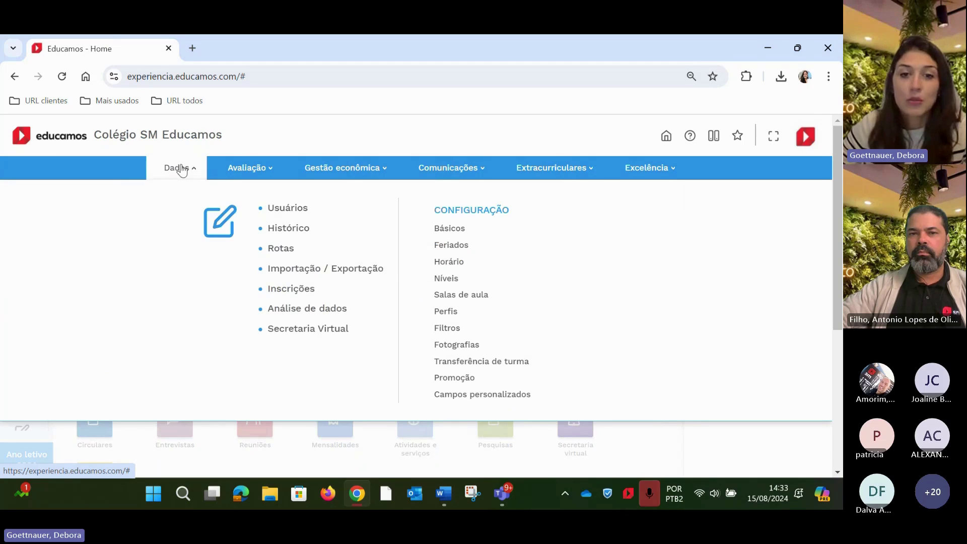
{"action": "left_click", "coordinate": [451, 379]}
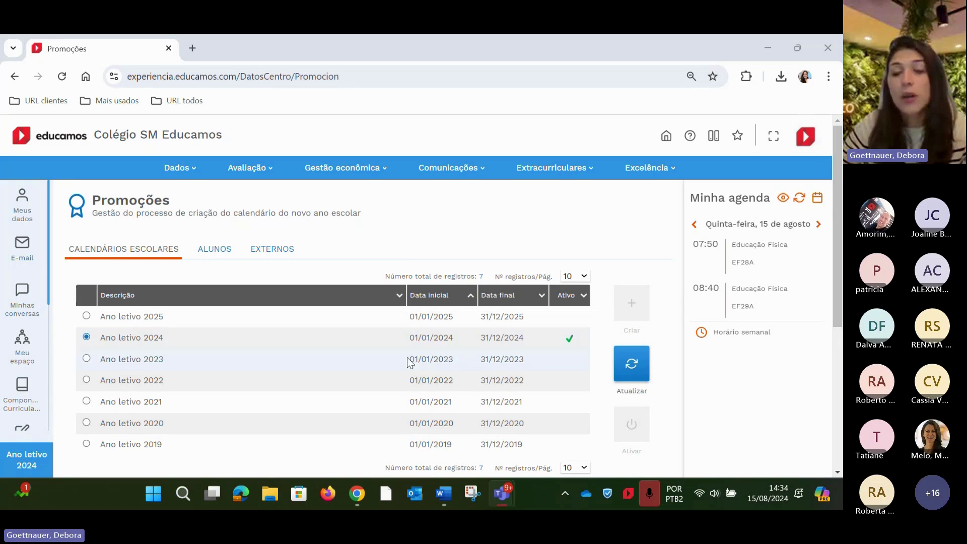
{"action": "scroll", "coordinate": [529, 367], "scroll_direction": "down", "scroll_amount": 3}
{"action": "scroll", "coordinate": [604, 377], "scroll_direction": "up", "scroll_amount": 3}
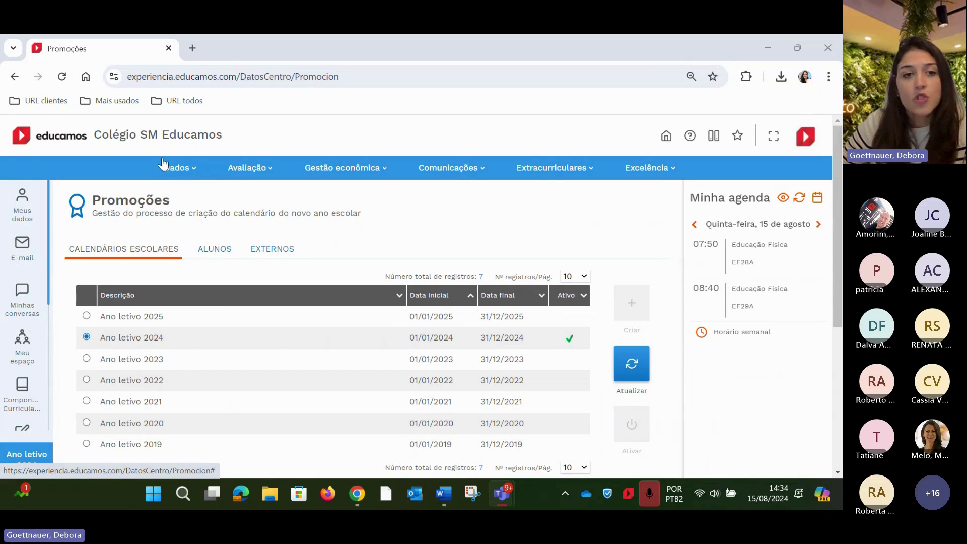
From the home page, switch the active profile to Responsável
{"action": "left_click", "coordinate": [132, 137]}
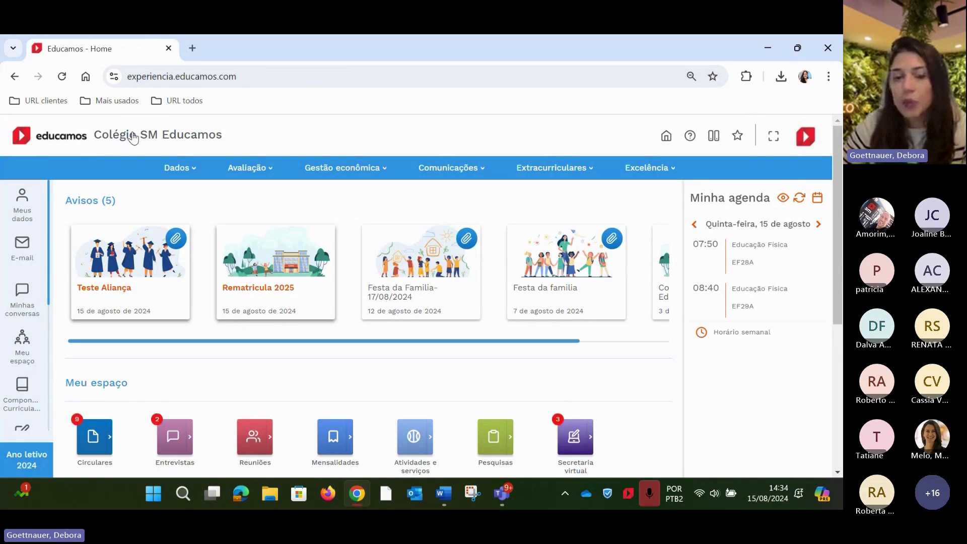
{"action": "scroll", "coordinate": [504, 342], "scroll_direction": "down", "scroll_amount": 1}
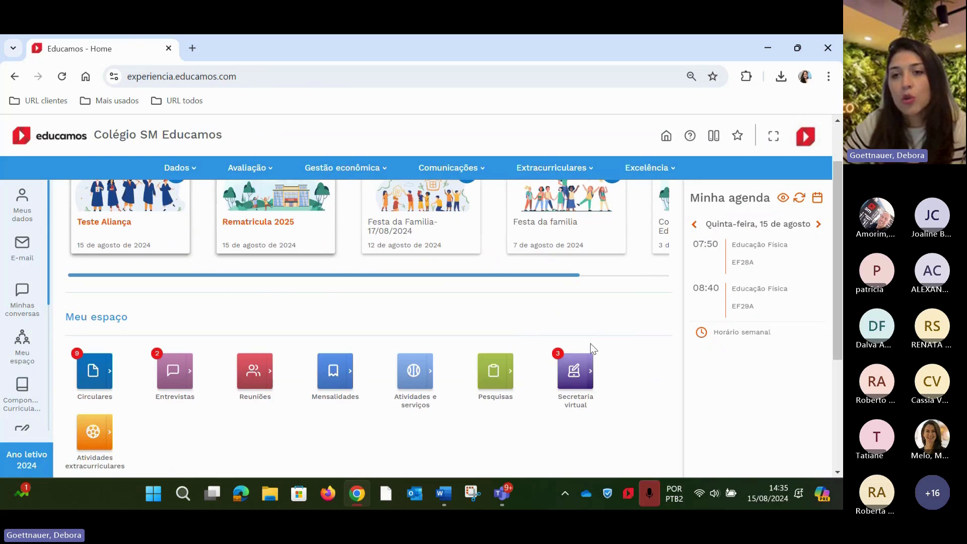
{"action": "scroll", "coordinate": [528, 400], "scroll_direction": "up", "scroll_amount": 1}
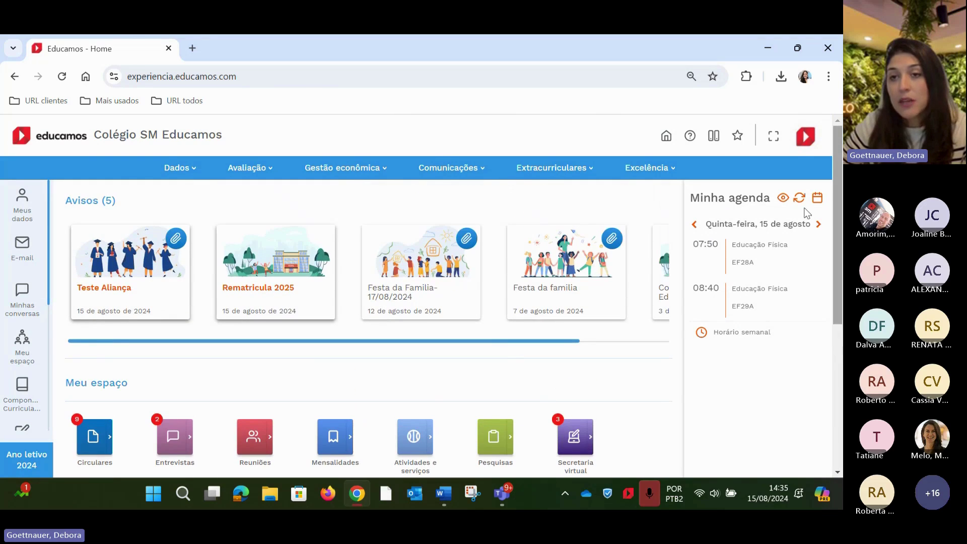
{"action": "left_click", "coordinate": [806, 136]}
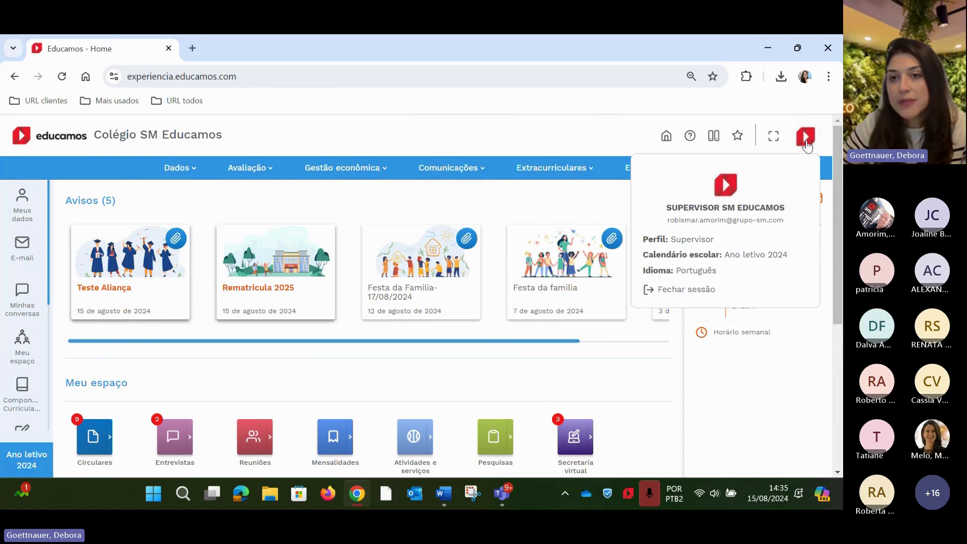
{"action": "left_click", "coordinate": [698, 241]}
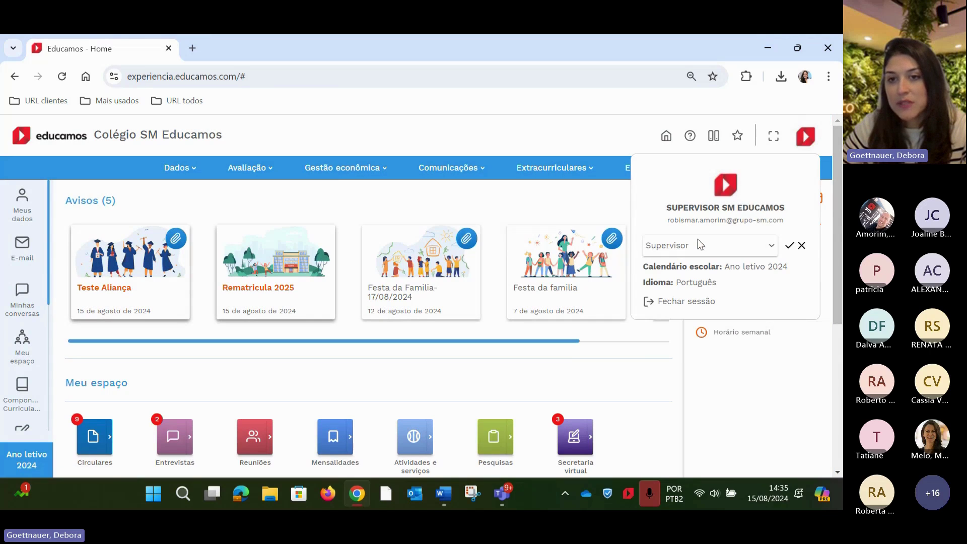
{"action": "left_click", "coordinate": [700, 245]}
{"action": "left_click", "coordinate": [713, 282]}
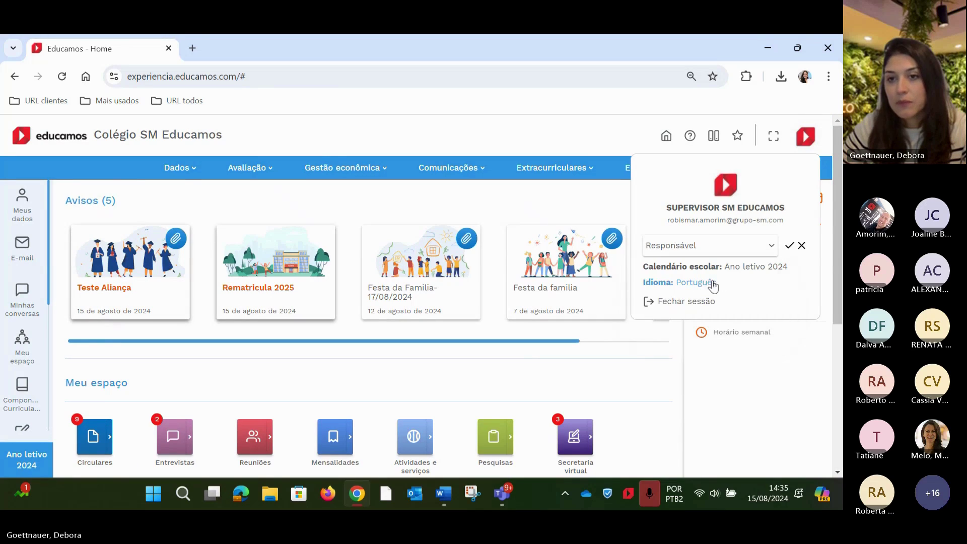
{"action": "left_click", "coordinate": [789, 246]}
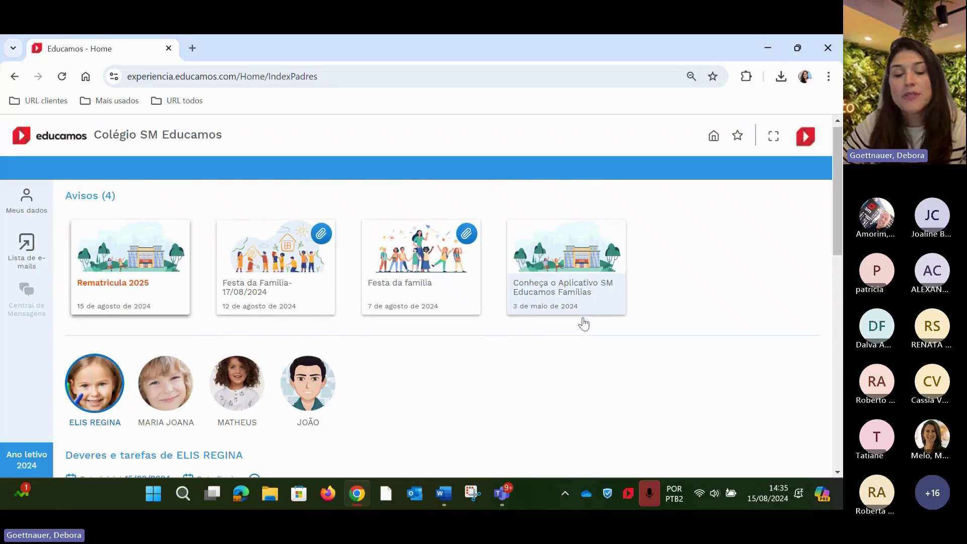
Browse the parent home page, then switch the profile back to Supervisor
{"action": "scroll", "coordinate": [584, 322], "scroll_direction": "down", "scroll_amount": 8}
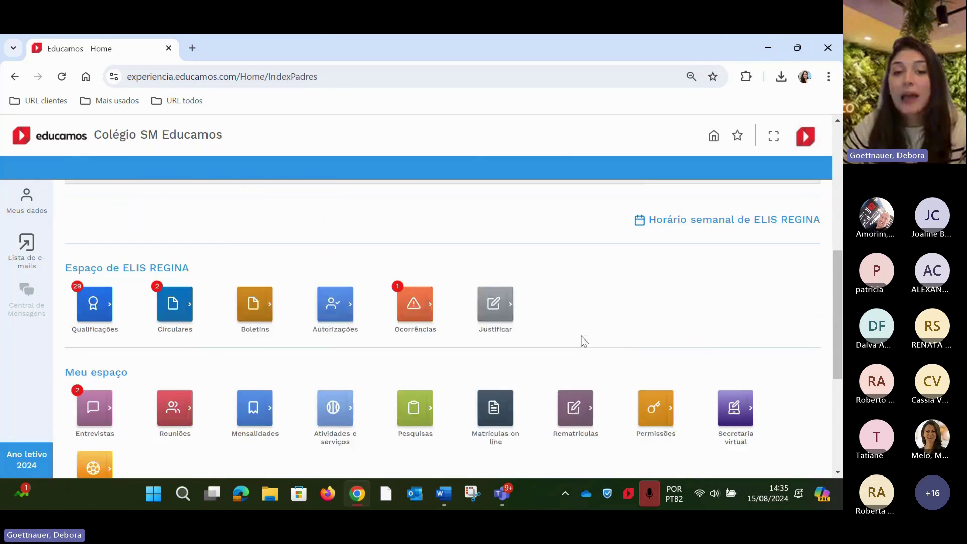
{"action": "scroll", "coordinate": [592, 356], "scroll_direction": "up", "scroll_amount": 3}
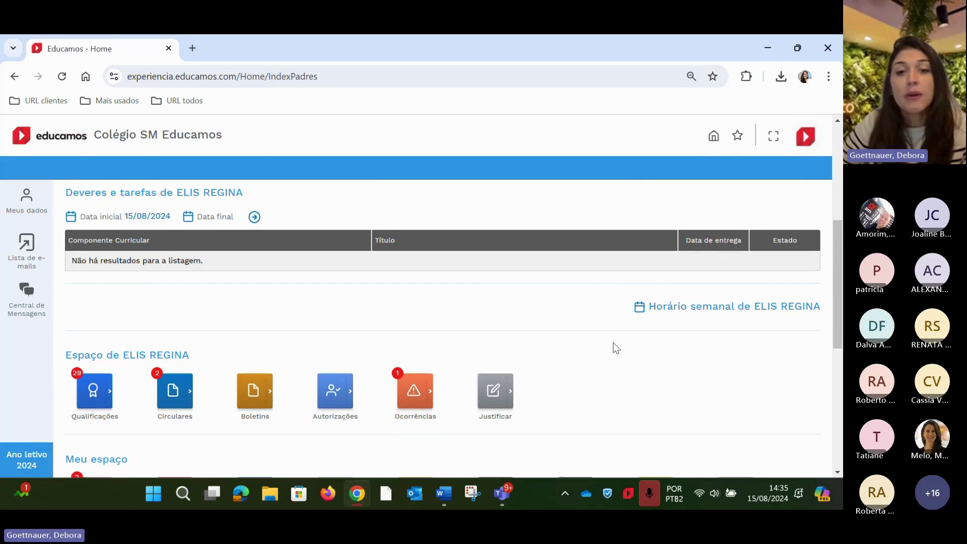
{"action": "scroll", "coordinate": [613, 347], "scroll_direction": "down", "scroll_amount": 3}
{"action": "scroll", "coordinate": [615, 349], "scroll_direction": "down", "scroll_amount": 3}
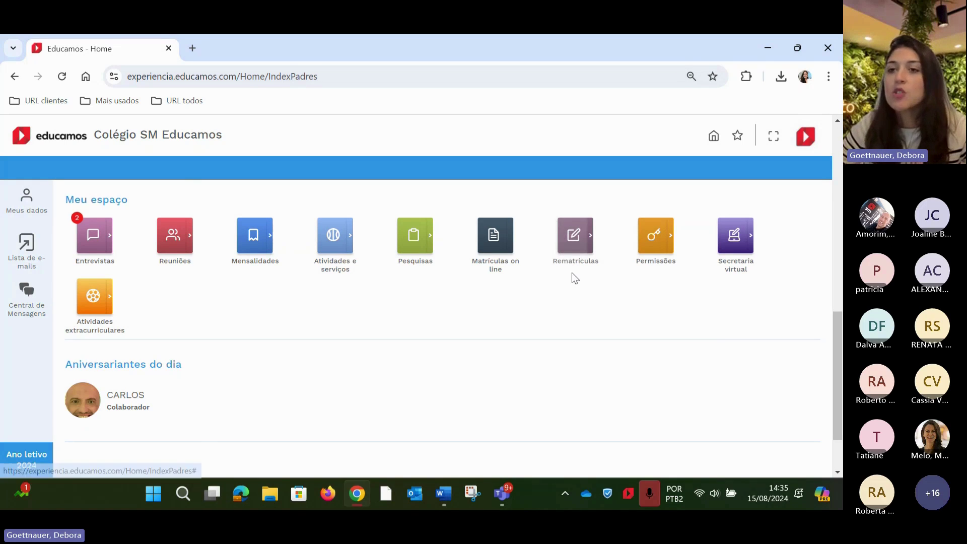
{"action": "scroll", "coordinate": [740, 307], "scroll_direction": "up", "scroll_amount": 5}
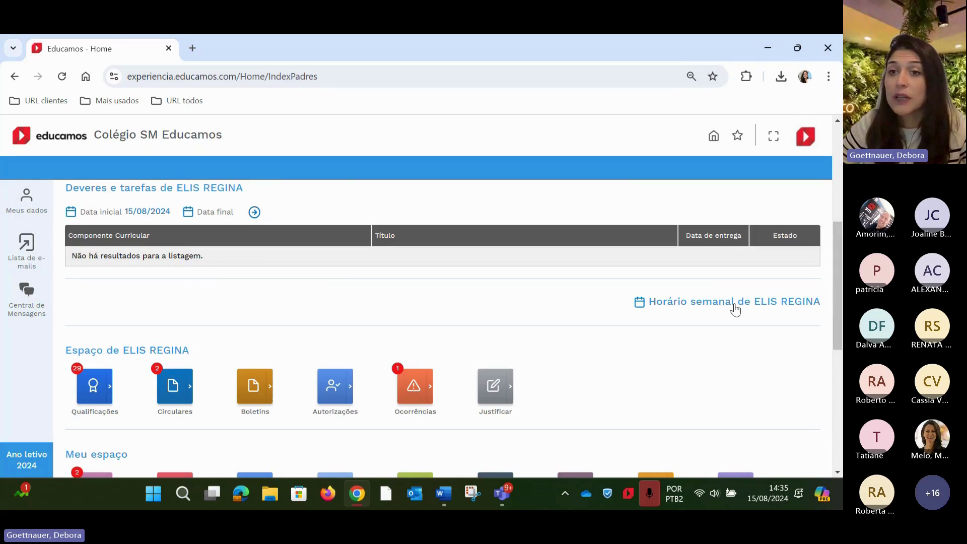
{"action": "left_click", "coordinate": [806, 136]}
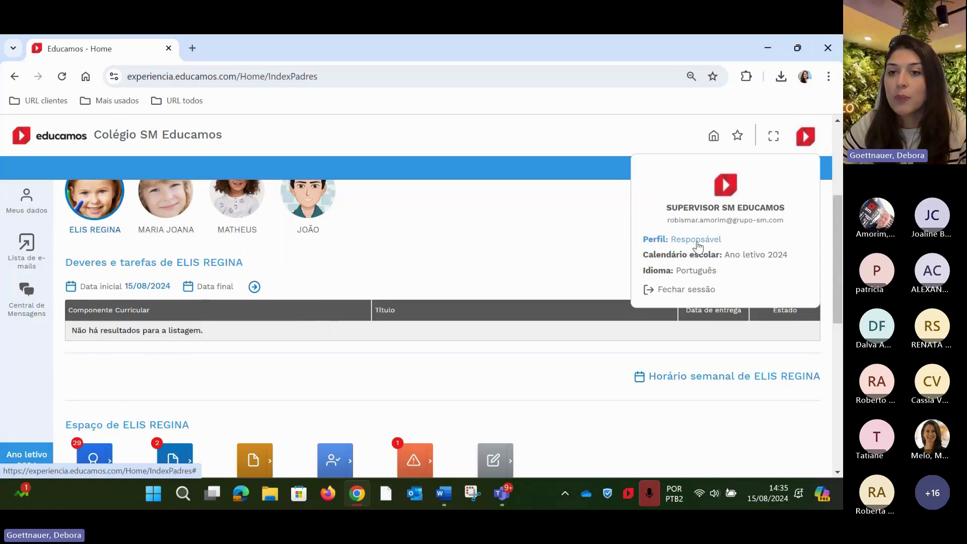
{"action": "left_click", "coordinate": [698, 239]}
{"action": "left_click", "coordinate": [706, 246]}
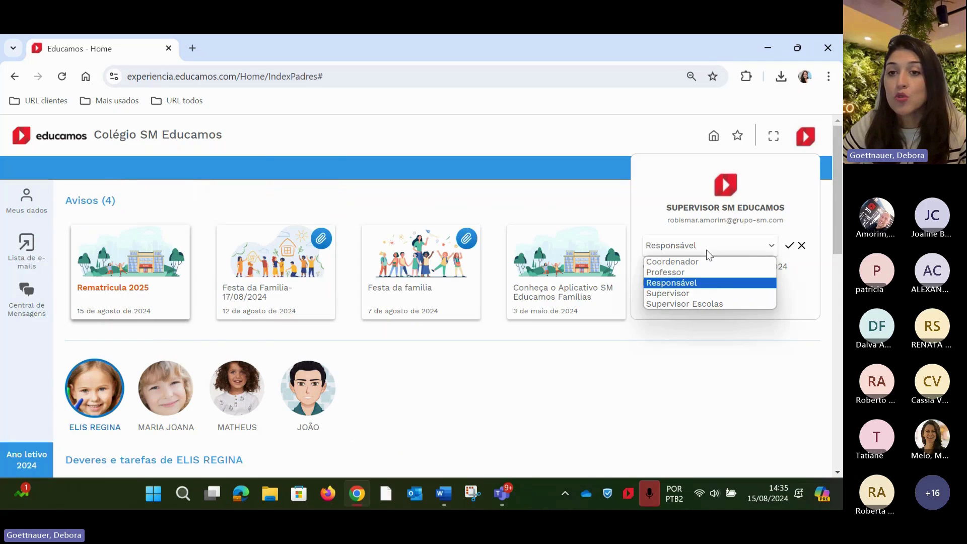
{"action": "left_click", "coordinate": [714, 293]}
{"action": "left_click", "coordinate": [789, 245]}
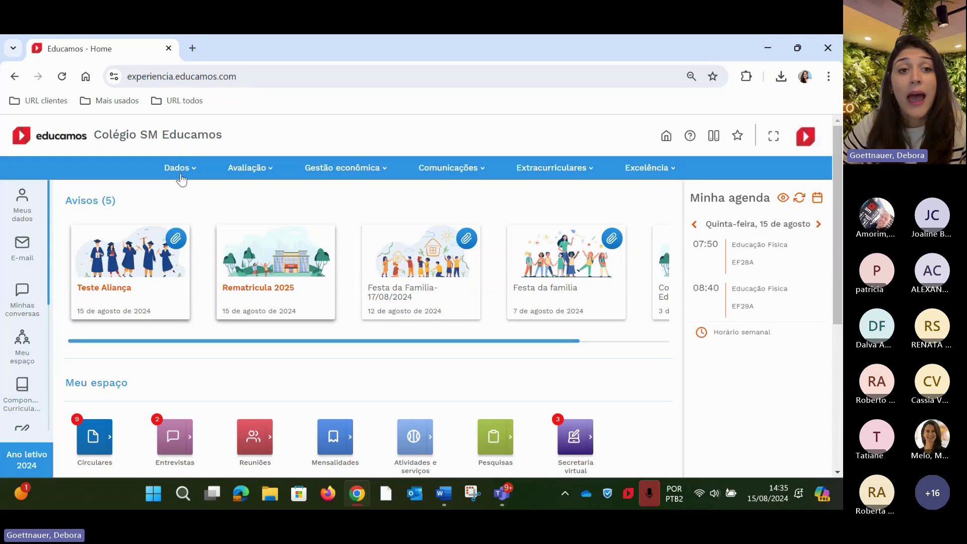
Open Dados > Perfis and select the Responsável profile among the 13 security profiles
{"action": "left_click", "coordinate": [180, 175]}
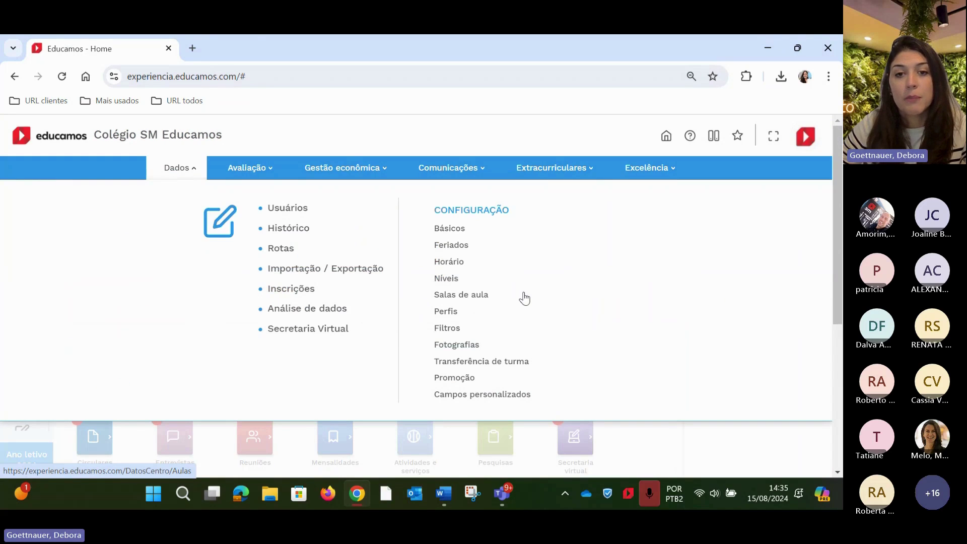
{"action": "left_click", "coordinate": [446, 311]}
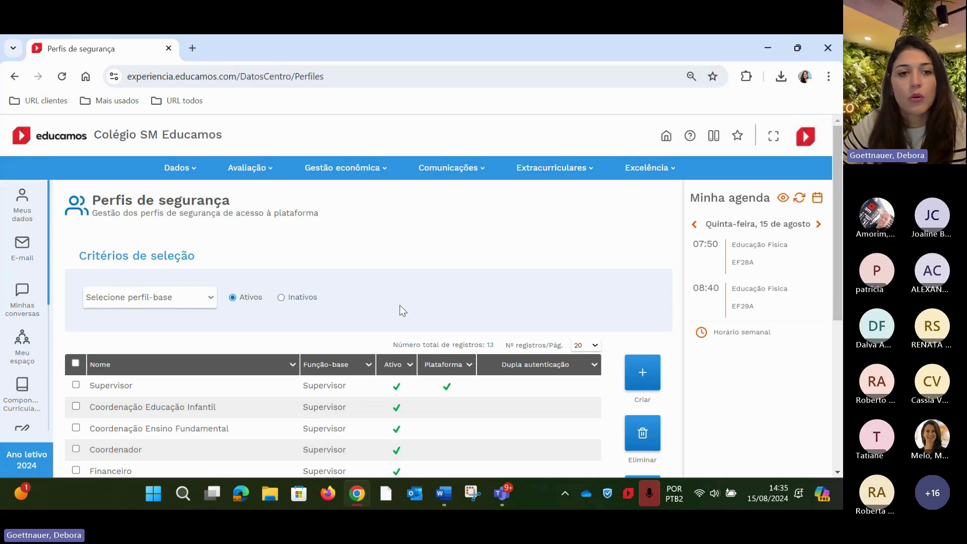
{"action": "scroll", "coordinate": [402, 311], "scroll_direction": "down", "scroll_amount": 2}
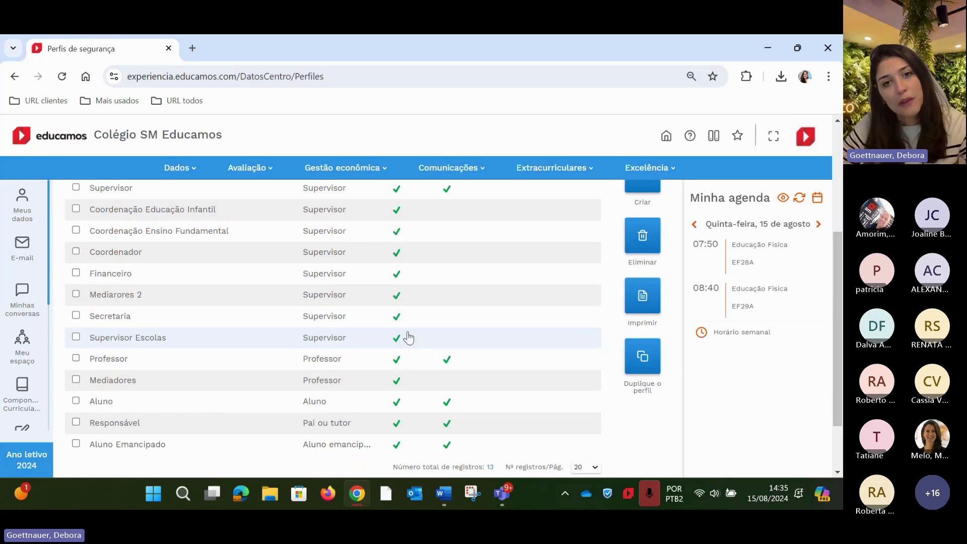
{"action": "scroll", "coordinate": [302, 367], "scroll_direction": "up", "scroll_amount": 1}
{"action": "scroll", "coordinate": [299, 366], "scroll_direction": "down", "scroll_amount": 4}
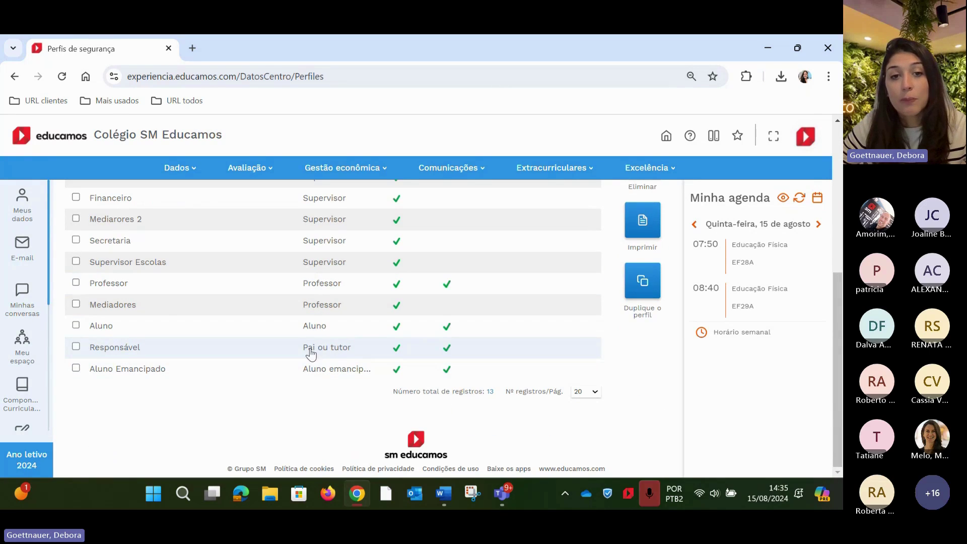
{"action": "left_click", "coordinate": [114, 347]}
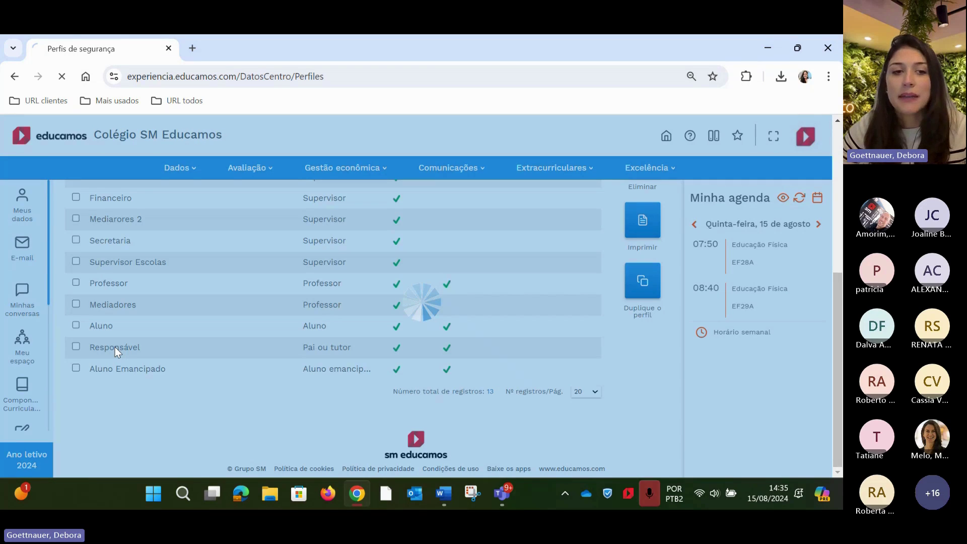
Expand the Home and Rematrícula online permission groups of the Responsável profile
{"action": "scroll", "coordinate": [211, 377], "scroll_direction": "down", "scroll_amount": 4}
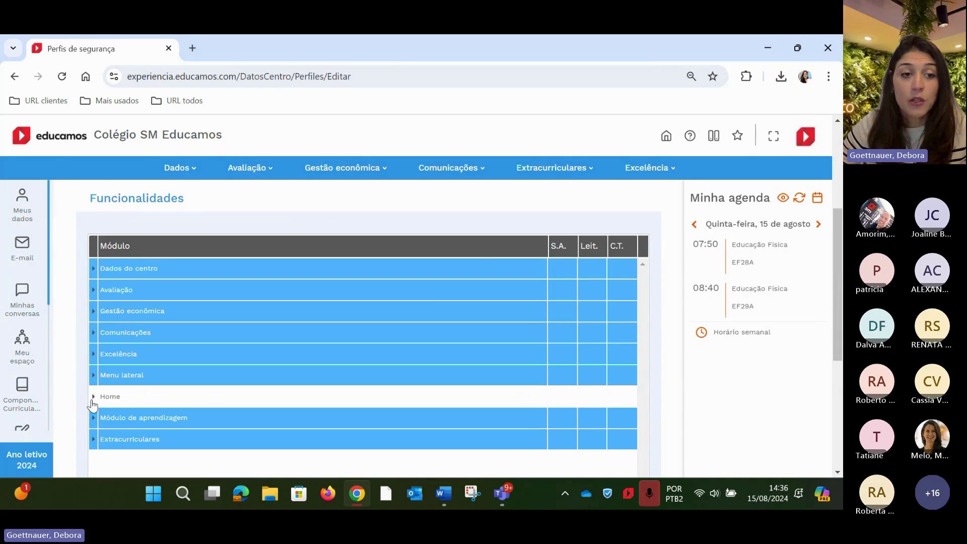
{"action": "left_click", "coordinate": [93, 398]}
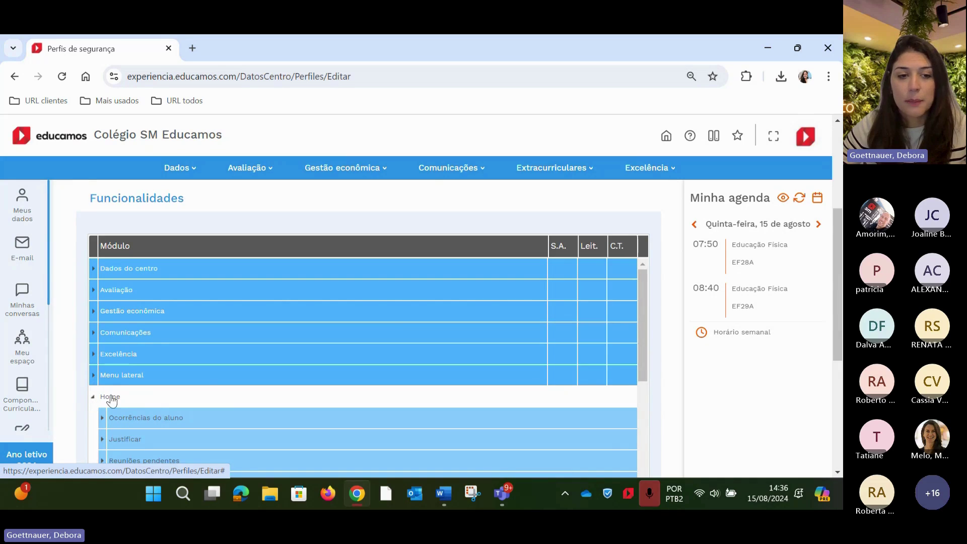
{"action": "scroll", "coordinate": [200, 391], "scroll_direction": "down", "scroll_amount": 5}
{"action": "scroll", "coordinate": [200, 390], "scroll_direction": "down", "scroll_amount": 3}
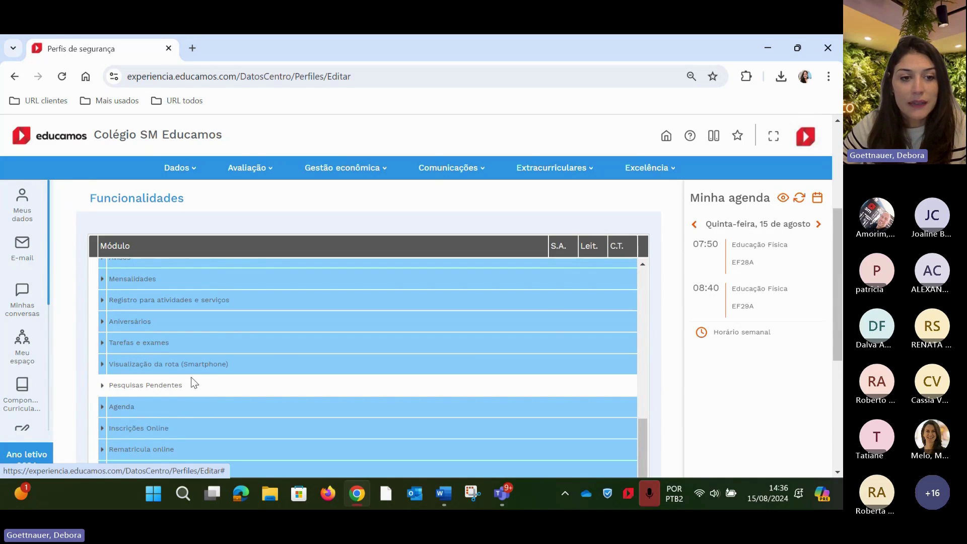
{"action": "scroll", "coordinate": [192, 381], "scroll_direction": "down", "scroll_amount": 1}
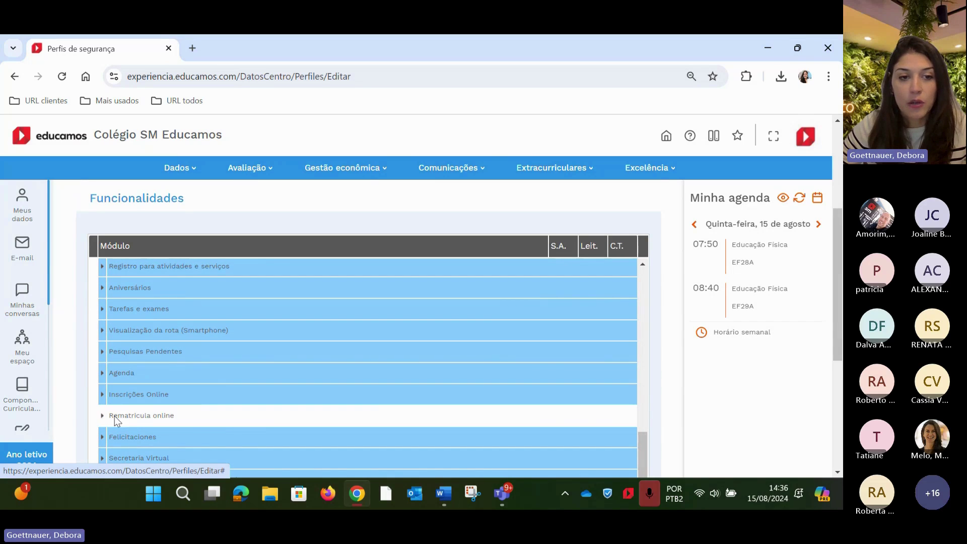
{"action": "scroll", "coordinate": [164, 410], "scroll_direction": "down", "scroll_amount": 5}
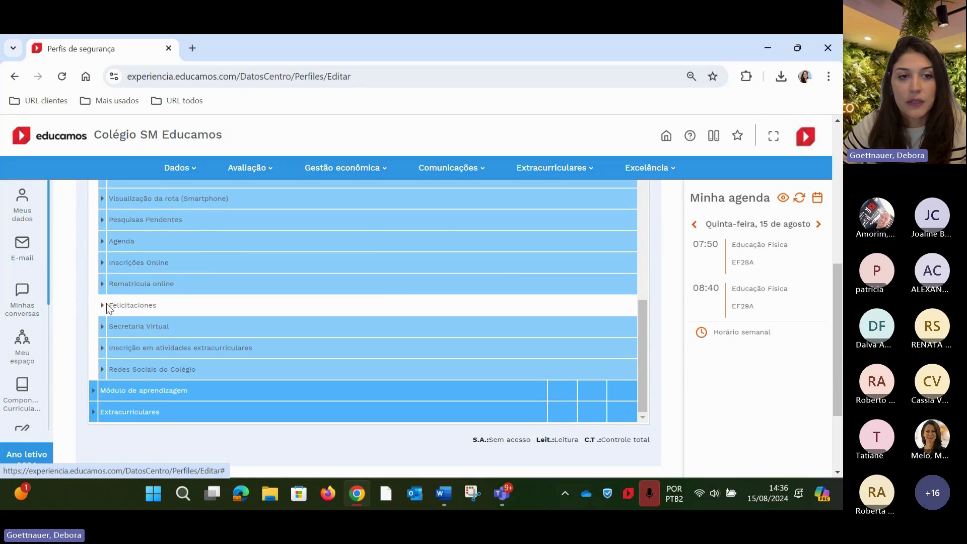
{"action": "left_click", "coordinate": [102, 289]}
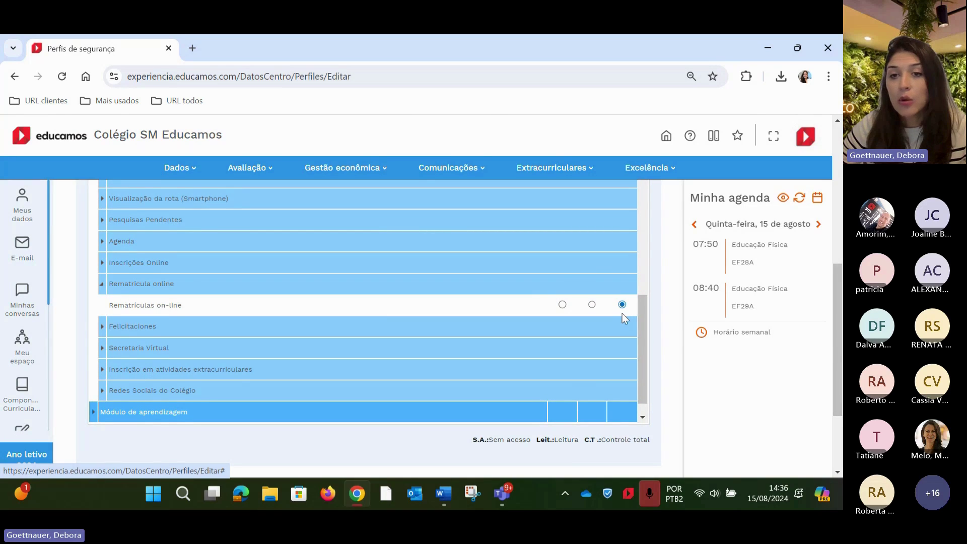
Grant C.T. full control on Rematrículas on-line and close the profile with FECHAR
{"action": "scroll", "coordinate": [622, 310], "scroll_direction": "up", "scroll_amount": 10}
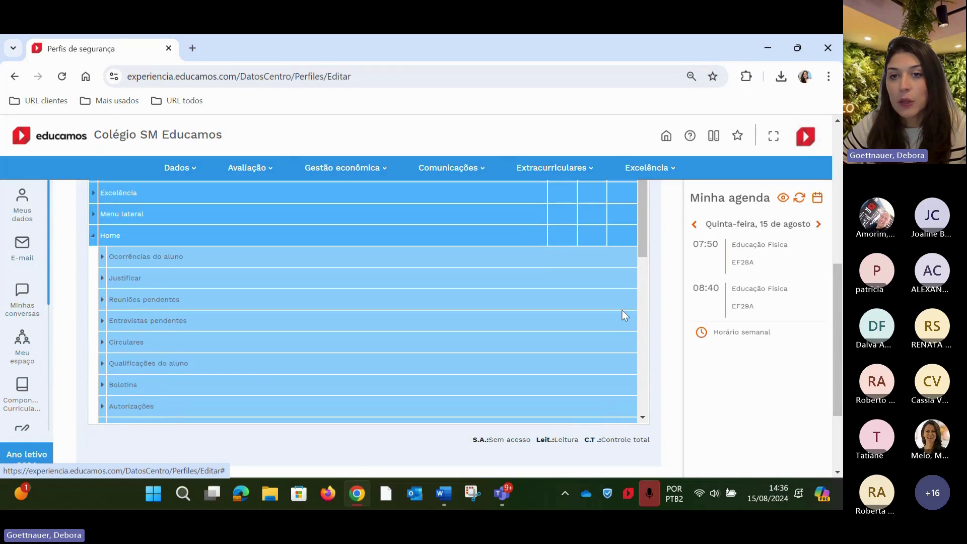
{"action": "scroll", "coordinate": [621, 310], "scroll_direction": "up", "scroll_amount": 8}
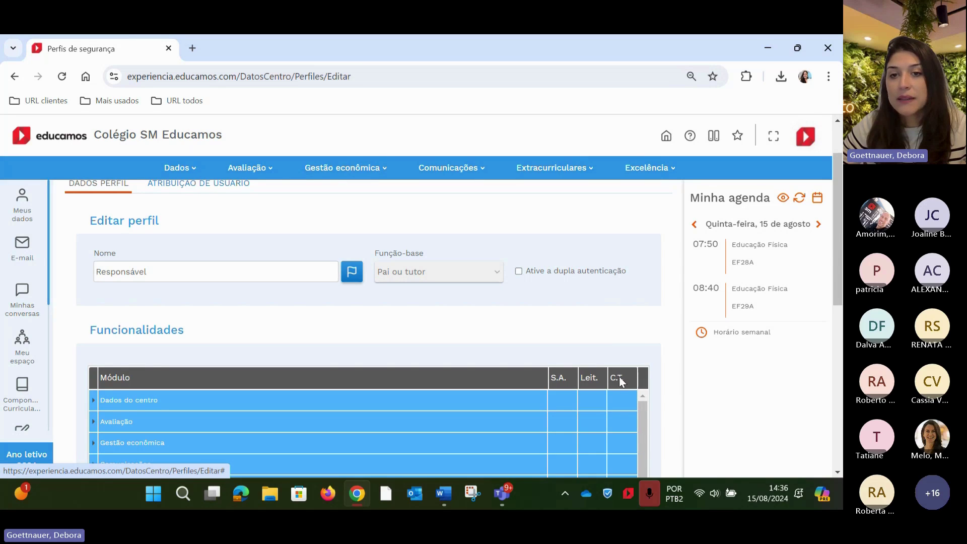
{"action": "scroll", "coordinate": [619, 376], "scroll_direction": "down", "scroll_amount": 8}
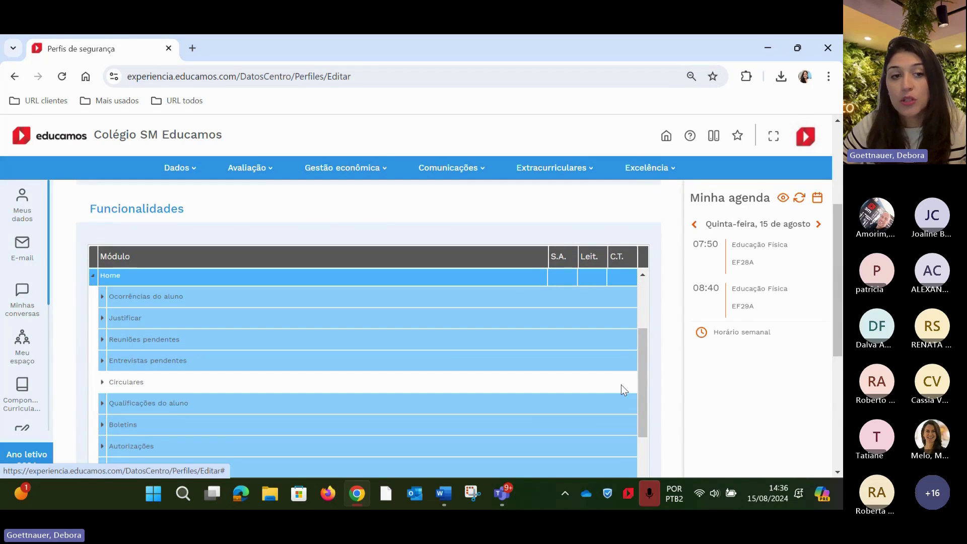
{"action": "scroll", "coordinate": [618, 385], "scroll_direction": "down", "scroll_amount": 10}
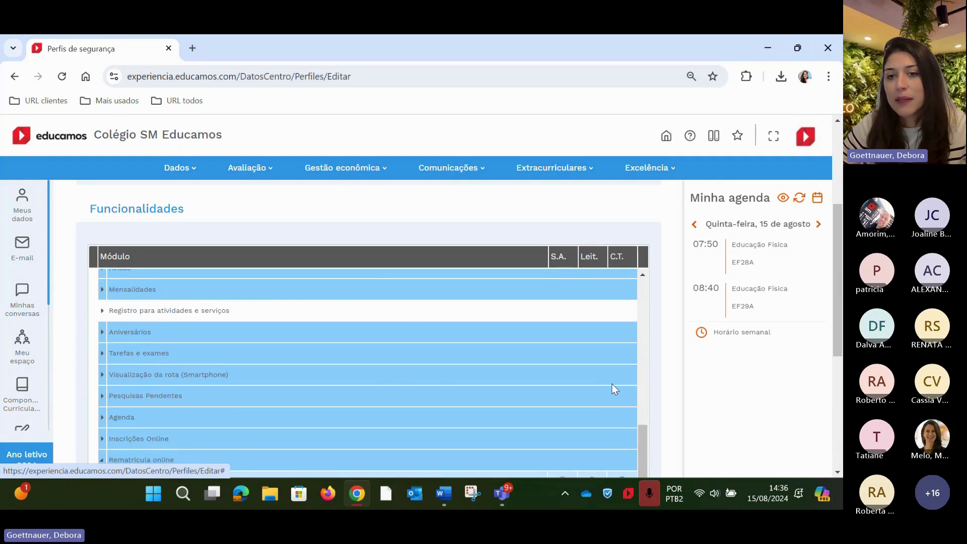
{"action": "scroll", "coordinate": [612, 384], "scroll_direction": "down", "scroll_amount": 1}
{"action": "left_click", "coordinate": [622, 426]}
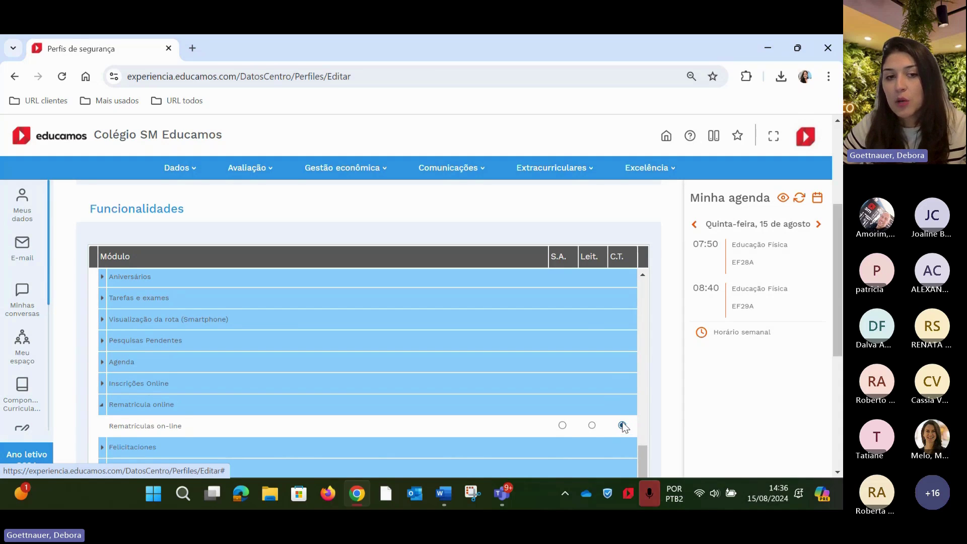
{"action": "scroll", "coordinate": [606, 445], "scroll_direction": "down", "scroll_amount": 4}
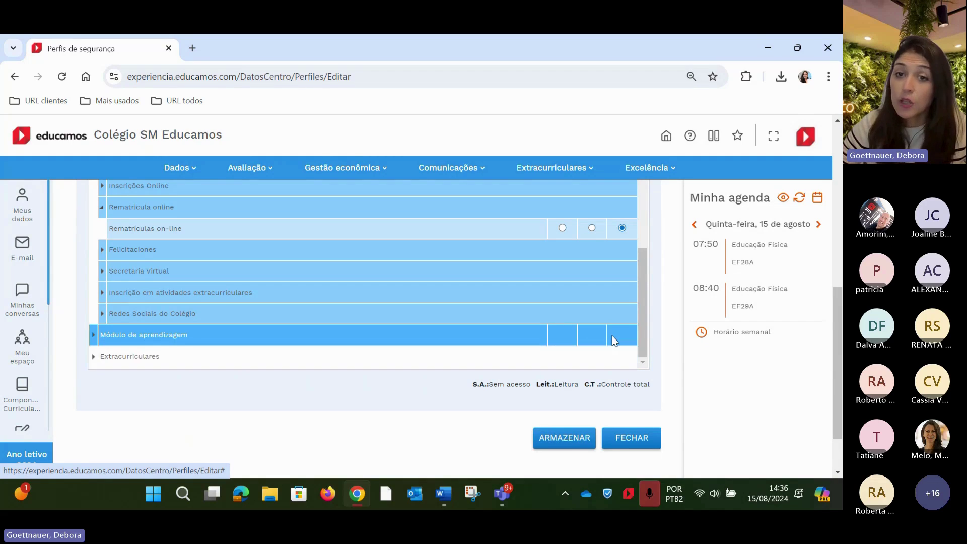
{"action": "left_click", "coordinate": [631, 446]}
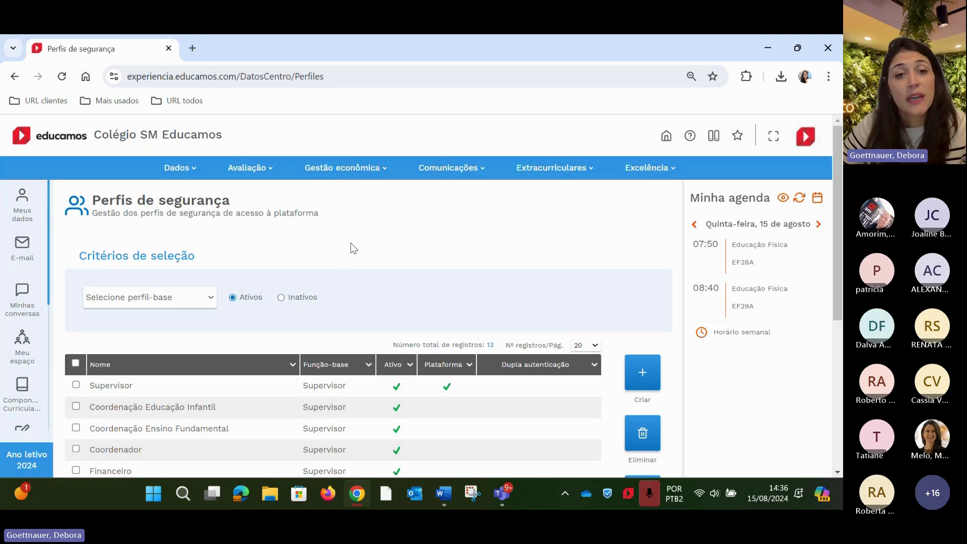
Open Gestão econômica > Definições, show the DEVEDORES settings and open the debtor message template
{"action": "left_click", "coordinate": [329, 178]}
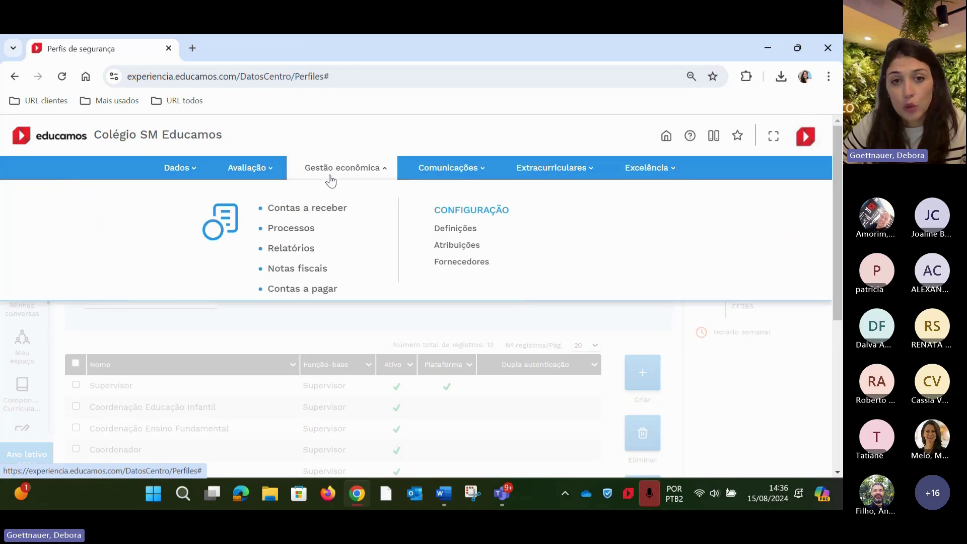
{"action": "left_click", "coordinate": [469, 228]}
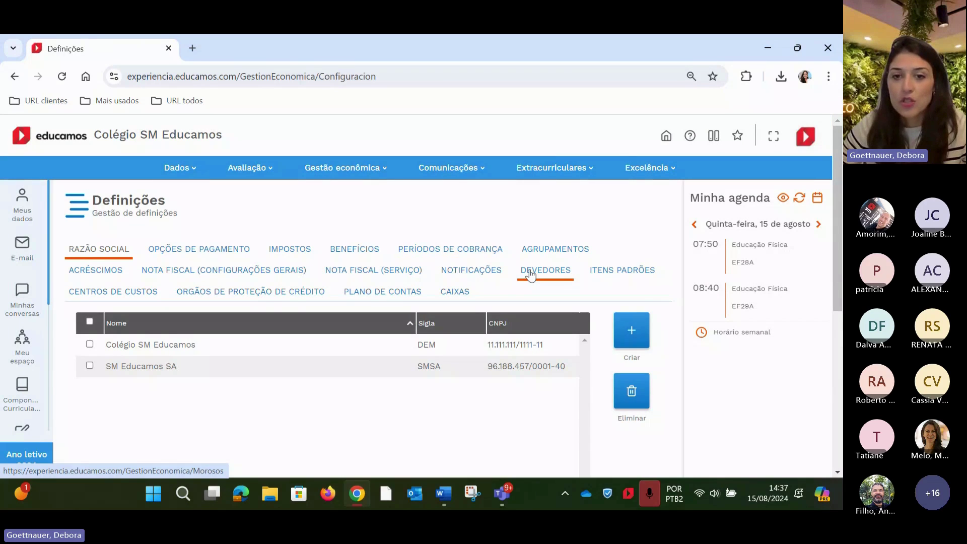
{"action": "left_click", "coordinate": [529, 274]}
{"action": "scroll", "coordinate": [503, 353], "scroll_direction": "down", "scroll_amount": 2}
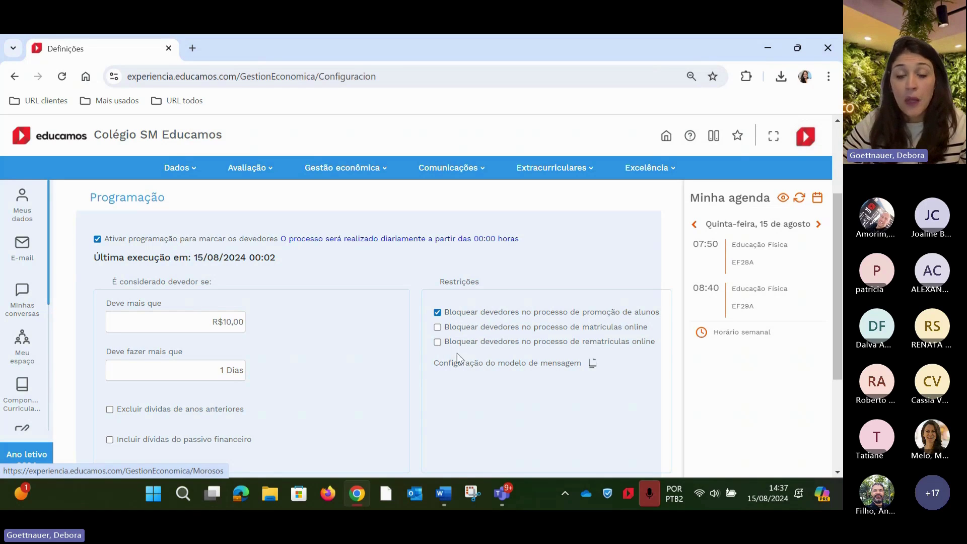
{"action": "left_click", "coordinate": [592, 364]}
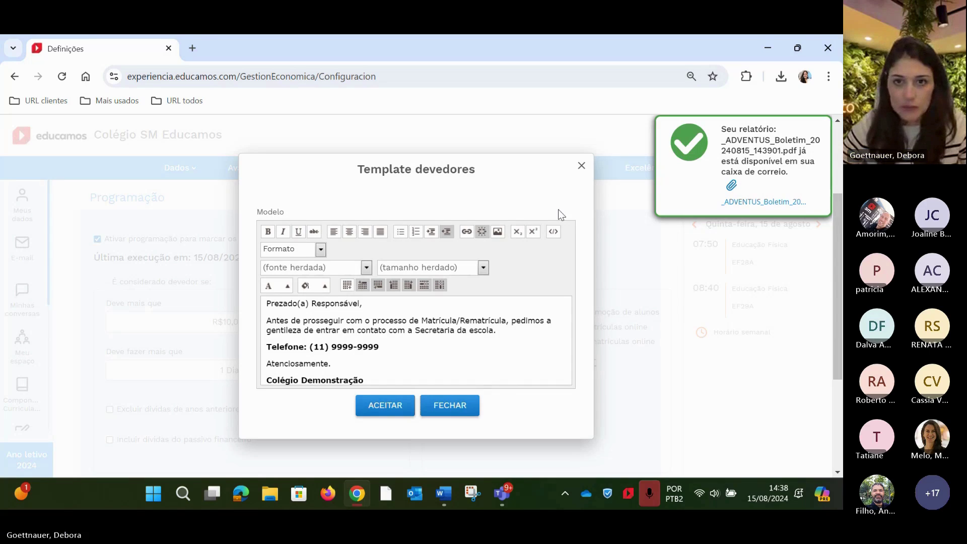
Close the Template devedores dialog unchanged and save the debtor settings with ARMAZENAR
{"action": "left_click", "coordinate": [582, 166]}
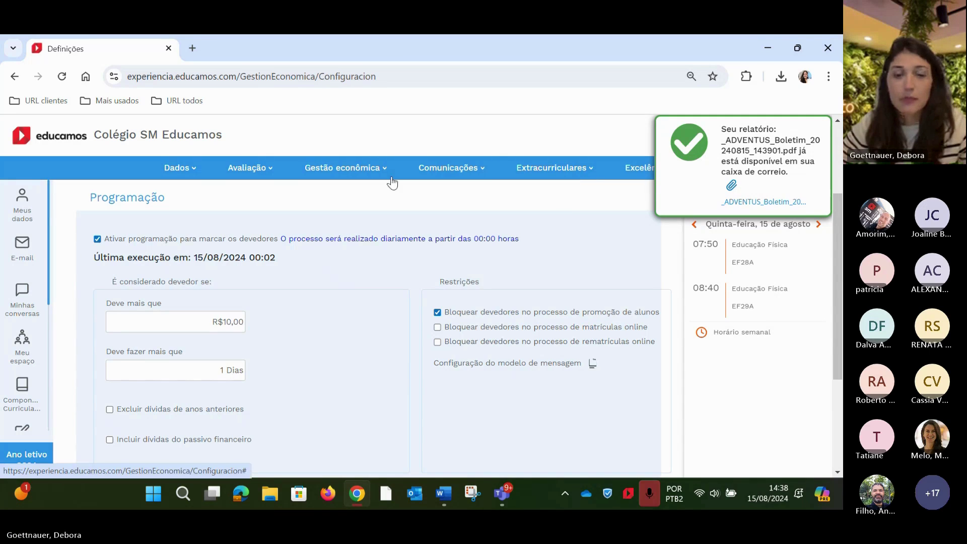
{"action": "scroll", "coordinate": [403, 268], "scroll_direction": "down", "scroll_amount": 3}
{"action": "left_click", "coordinate": [636, 341]}
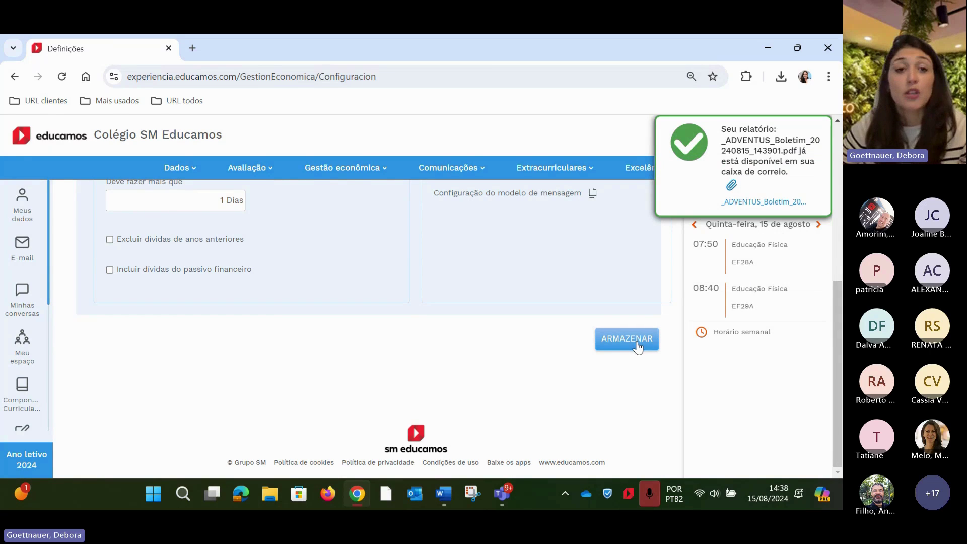
{"action": "scroll", "coordinate": [454, 355], "scroll_direction": "up", "scroll_amount": 5}
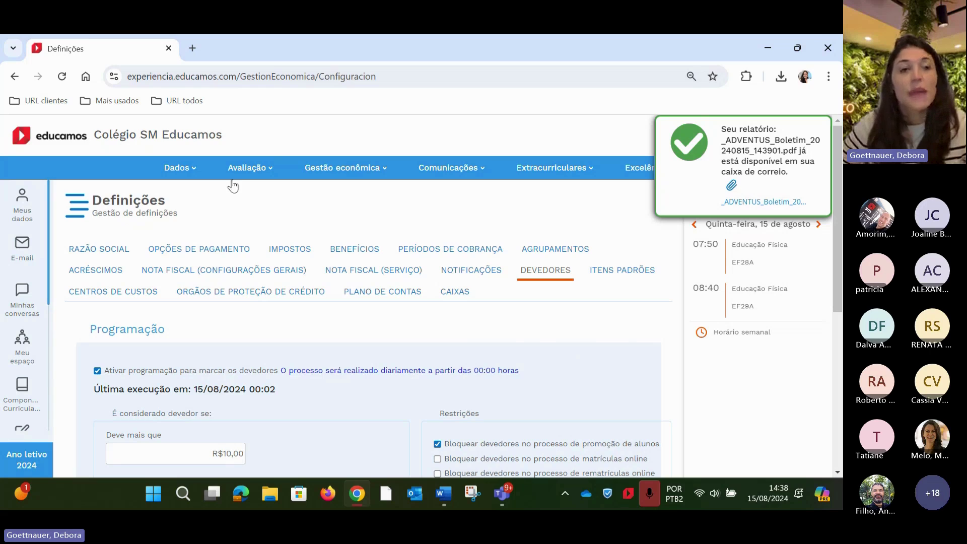
In Dados > Usuários, search Nome completo for the student's first name, returning one record
{"action": "left_click", "coordinate": [63, 144]}
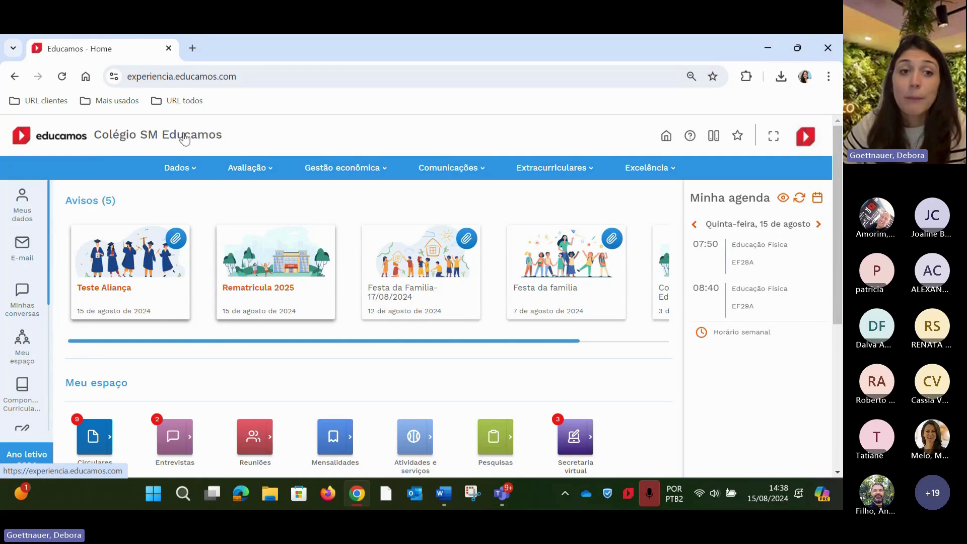
{"action": "left_click", "coordinate": [192, 171]}
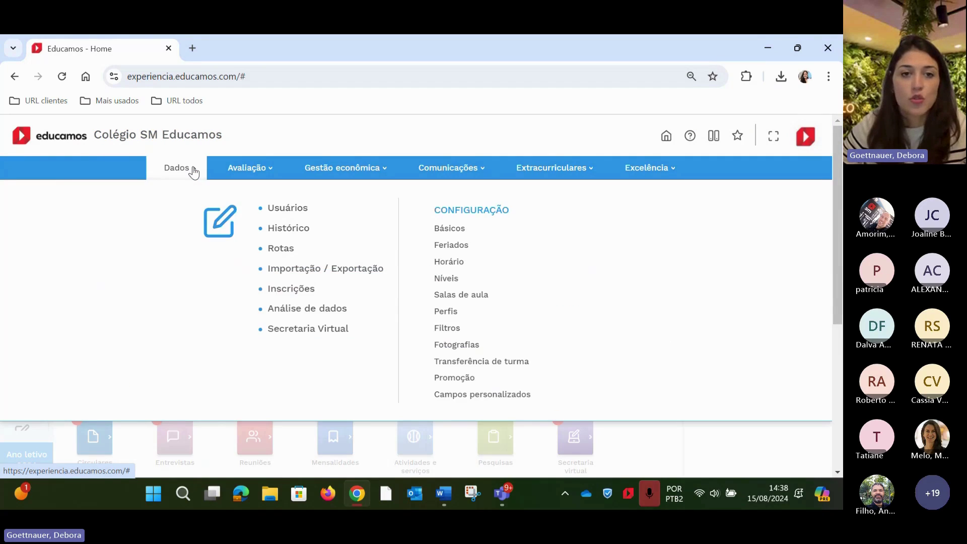
{"action": "left_click", "coordinate": [289, 208]}
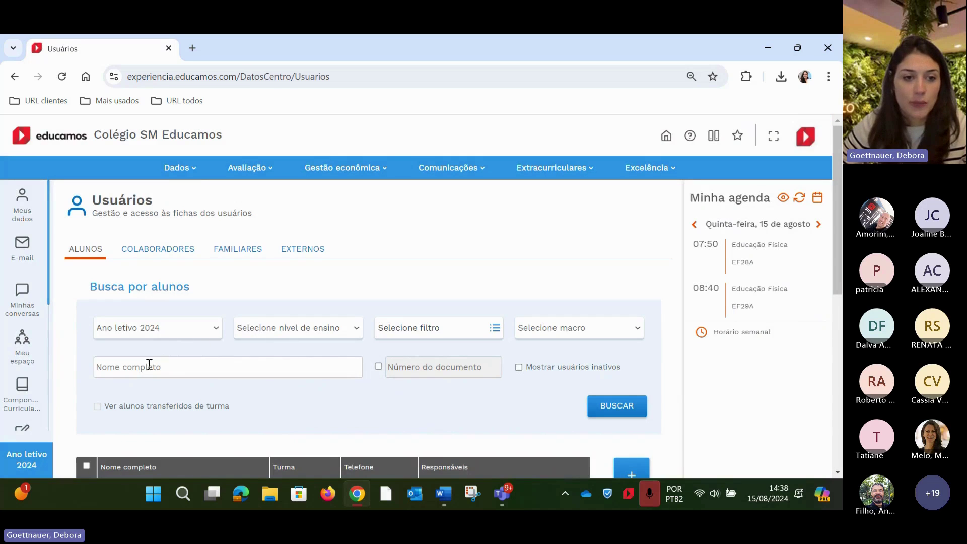
{"action": "left_click", "coordinate": [149, 366]}
{"action": "type", "text": "silvia"}
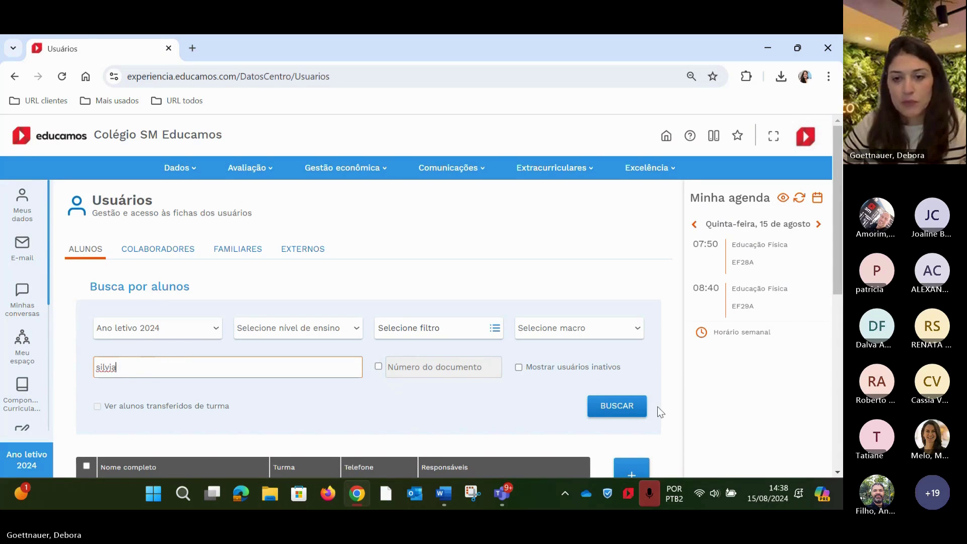
{"action": "left_click", "coordinate": [629, 414]}
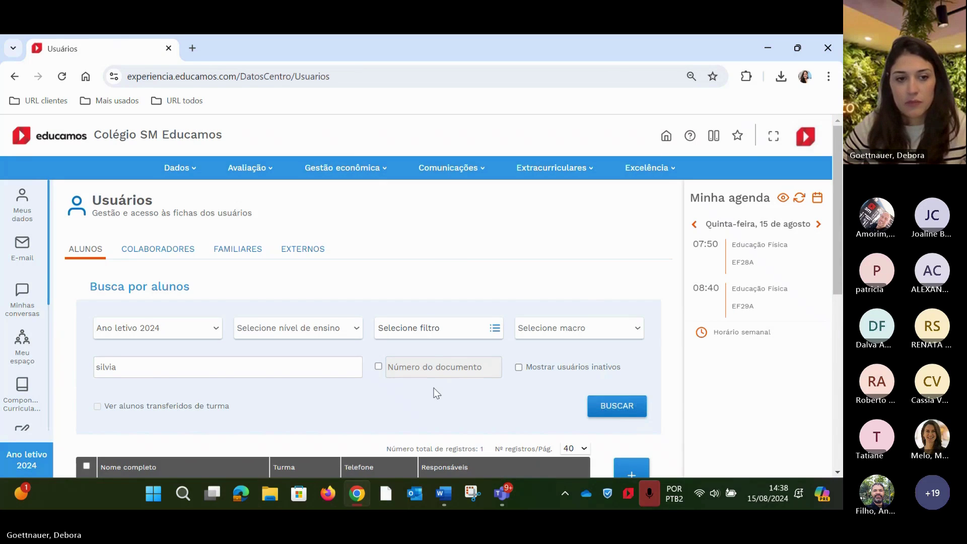
{"action": "scroll", "coordinate": [408, 383], "scroll_direction": "down", "scroll_amount": 5}
Review the student's FAMILIARES tab listing family members and guardians, then return to Colégio SM Educamos
{"action": "left_click", "coordinate": [153, 227]}
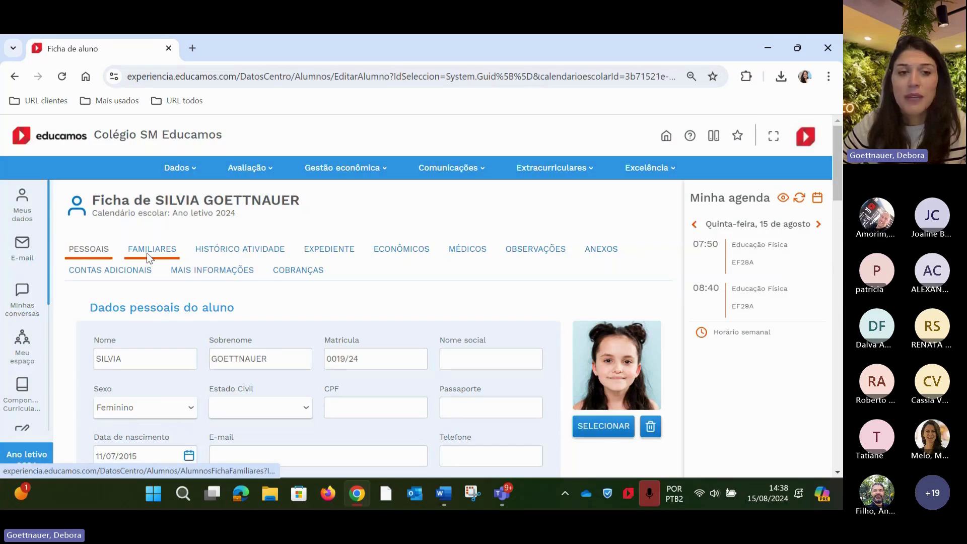
{"action": "left_click", "coordinate": [149, 255]}
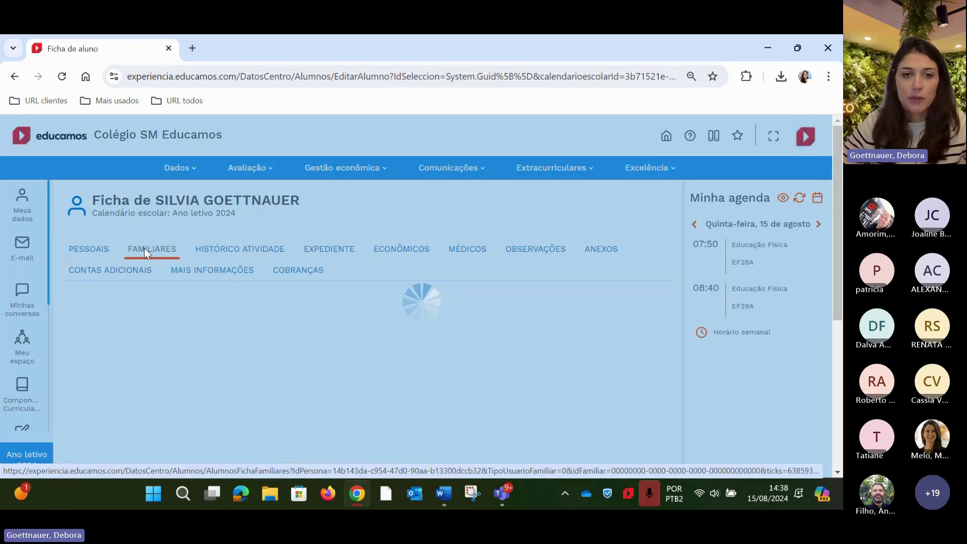
{"action": "scroll", "coordinate": [398, 307], "scroll_direction": "down", "scroll_amount": 3}
{"action": "scroll", "coordinate": [394, 324], "scroll_direction": "up", "scroll_amount": 1}
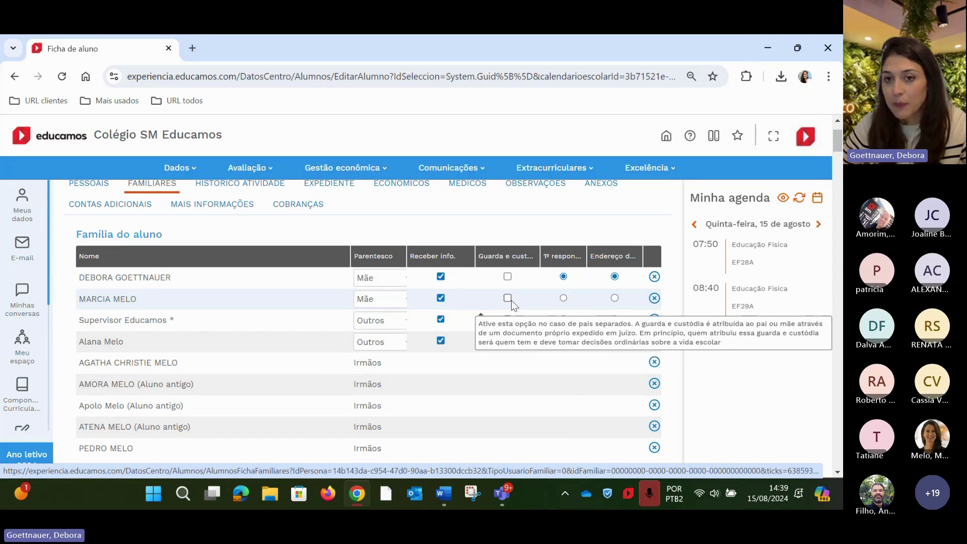
{"action": "scroll", "coordinate": [579, 367], "scroll_direction": "down", "scroll_amount": 15}
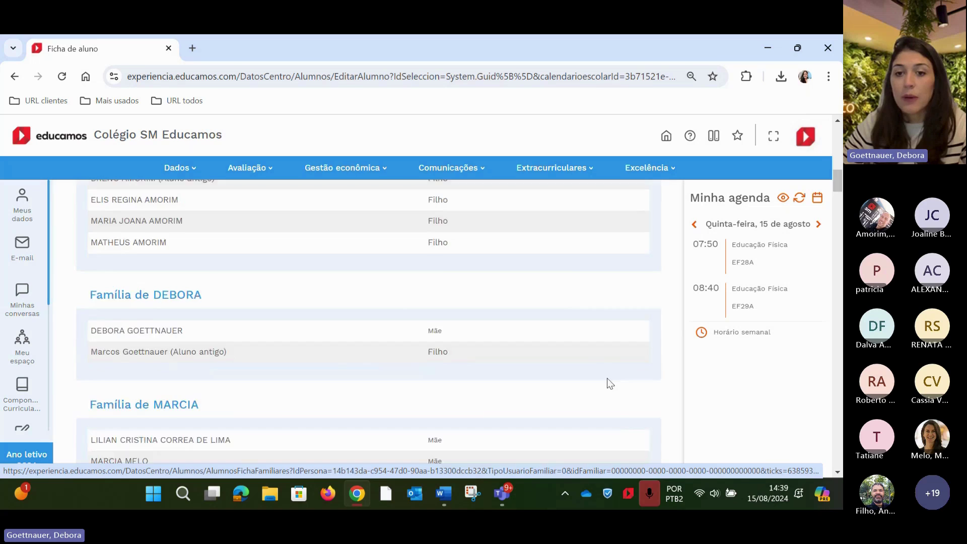
{"action": "scroll", "coordinate": [626, 406], "scroll_direction": "down", "scroll_amount": 15}
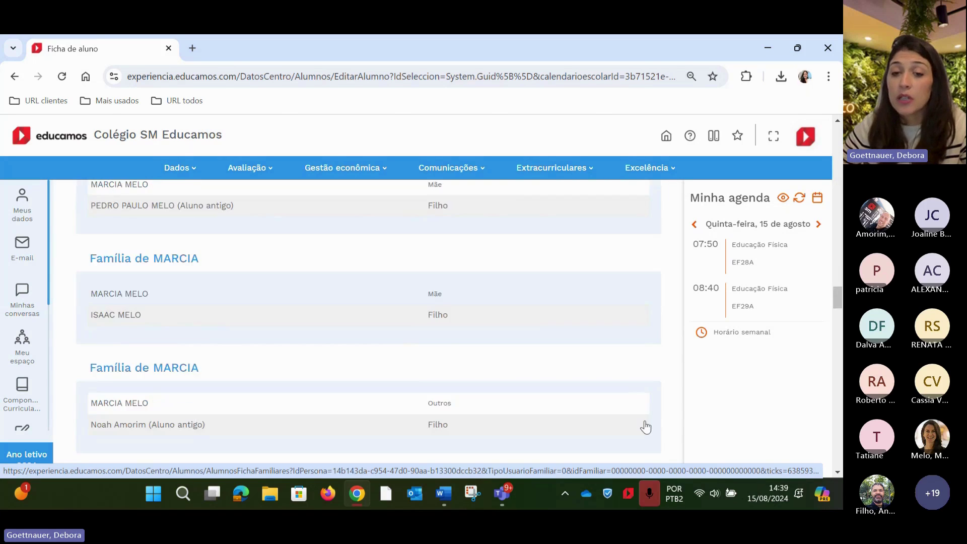
{"action": "scroll", "coordinate": [642, 418], "scroll_direction": "up", "scroll_amount": 10}
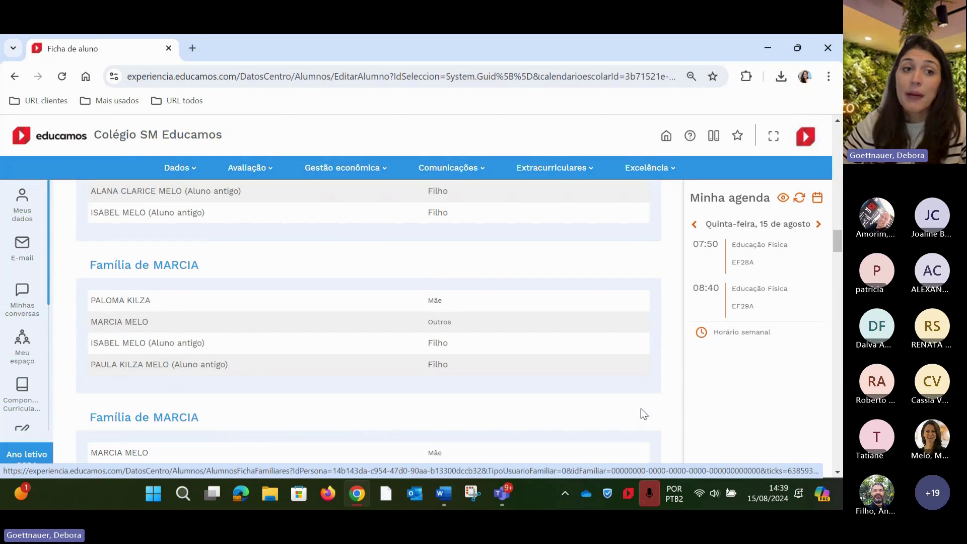
{"action": "left_click", "coordinate": [168, 140]}
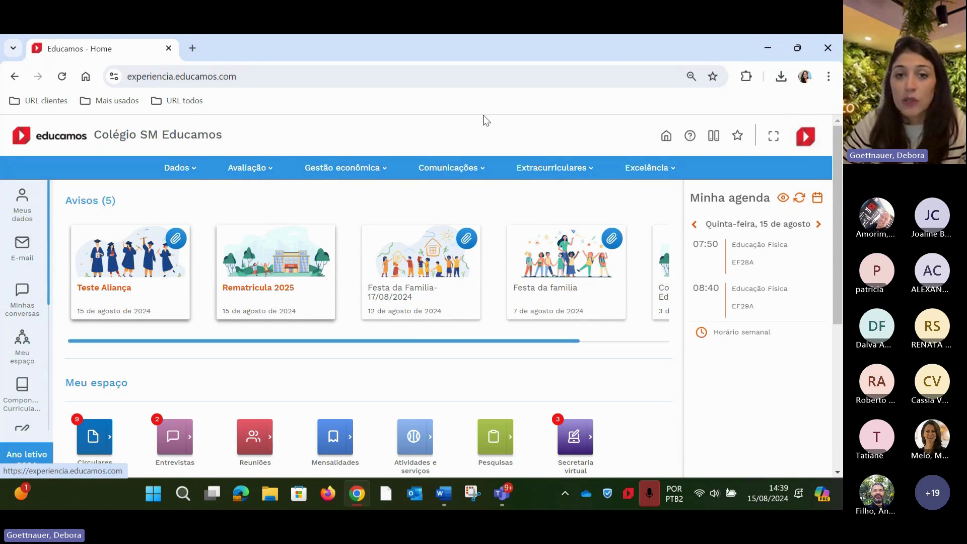
Open Dados > Básicos > CONFIGURAÇÕES DE LOGIN and review the 'Rematrículas aberta para 2025' news items
{"action": "left_click", "coordinate": [443, 169]}
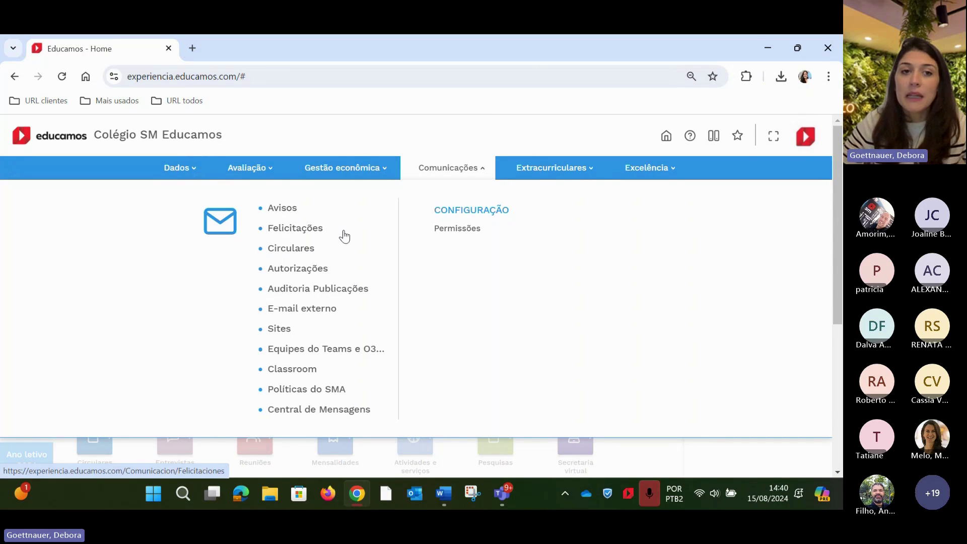
{"action": "left_click", "coordinate": [184, 172]}
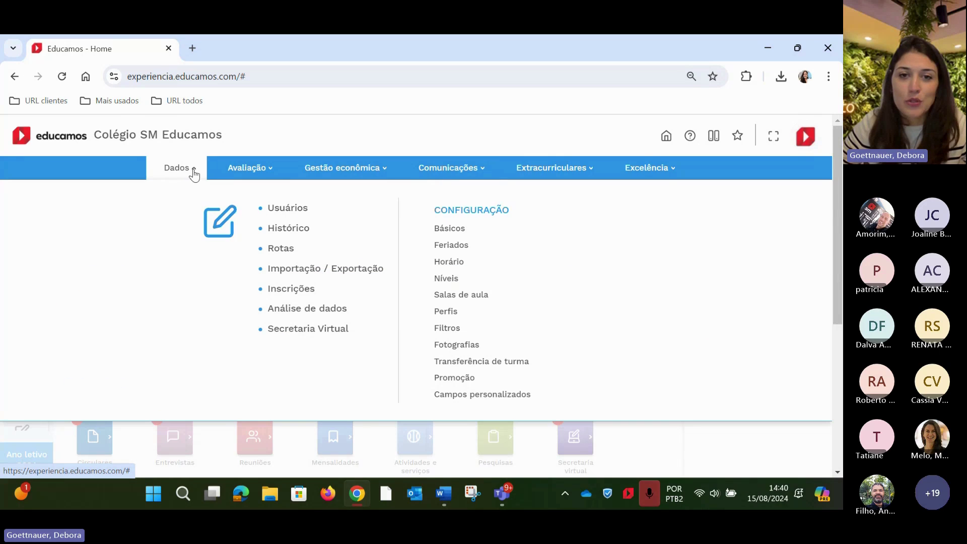
{"action": "left_click", "coordinate": [449, 229]}
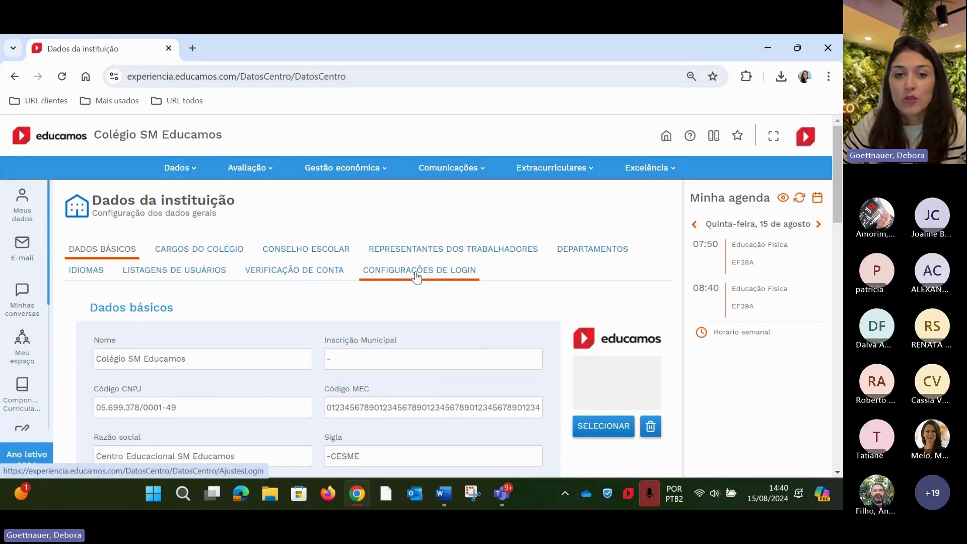
{"action": "left_click", "coordinate": [415, 272]}
{"action": "scroll", "coordinate": [416, 278], "scroll_direction": "down", "scroll_amount": 1}
{"action": "scroll", "coordinate": [389, 313], "scroll_direction": "up", "scroll_amount": 2}
{"action": "scroll", "coordinate": [393, 320], "scroll_direction": "down", "scroll_amount": 1}
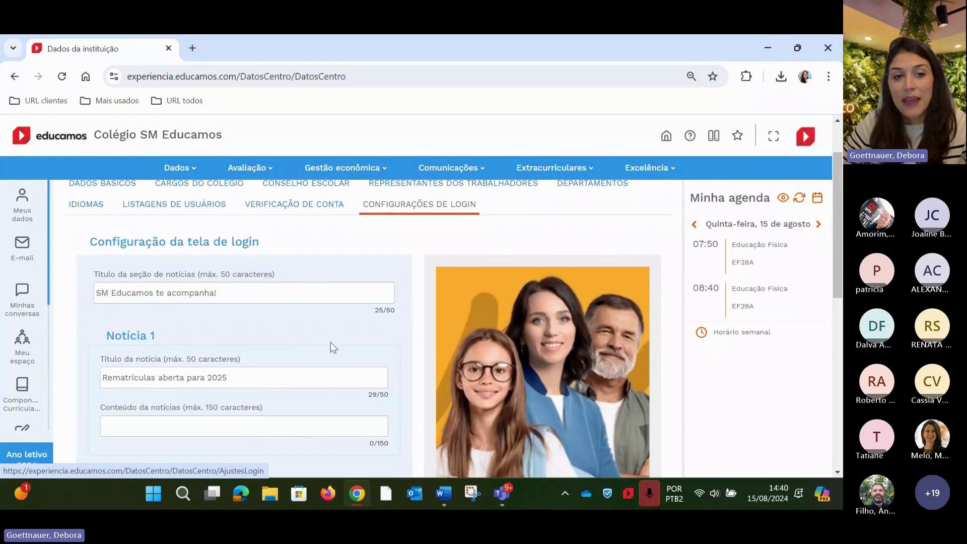
{"action": "scroll", "coordinate": [323, 342], "scroll_direction": "down", "scroll_amount": 2}
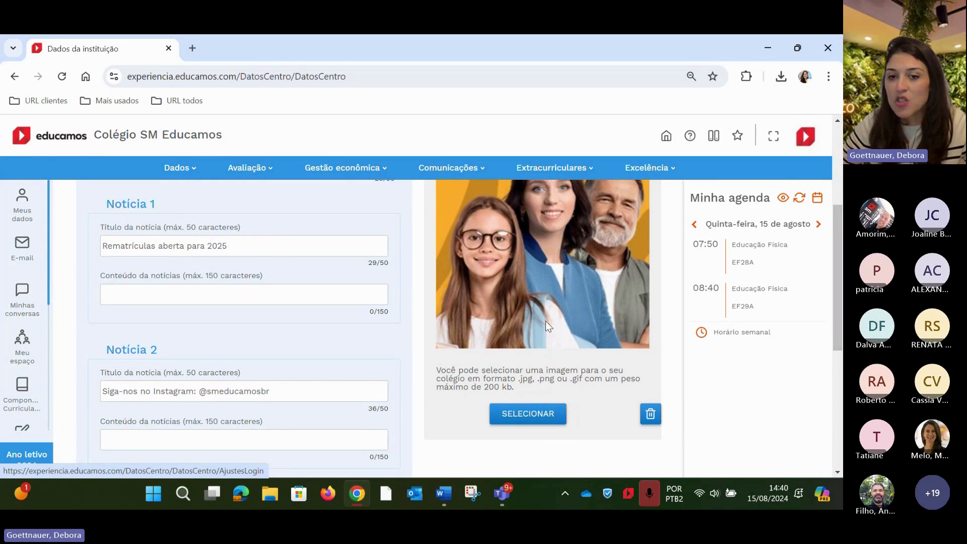
{"action": "scroll", "coordinate": [557, 357], "scroll_direction": "up", "scroll_amount": 3}
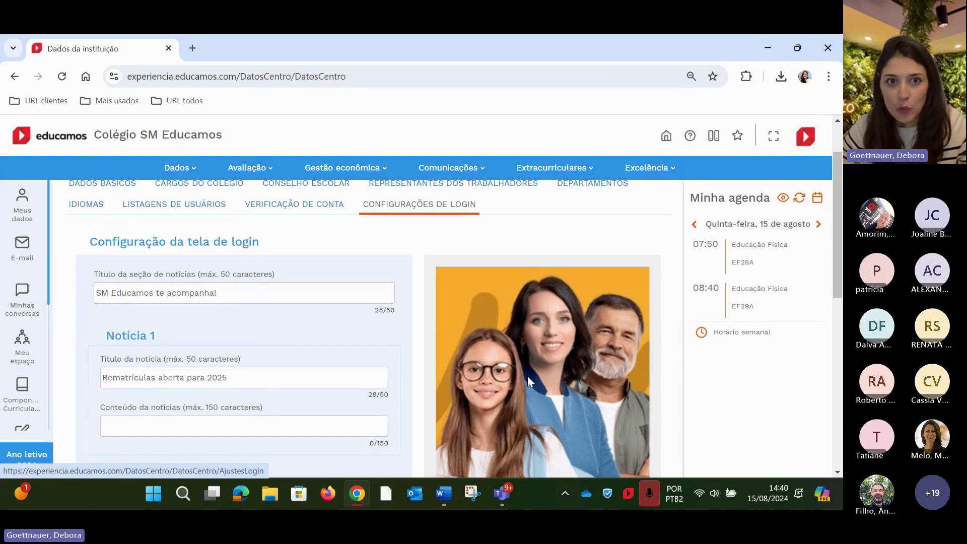
{"action": "scroll", "coordinate": [533, 375], "scroll_direction": "up", "scroll_amount": 1}
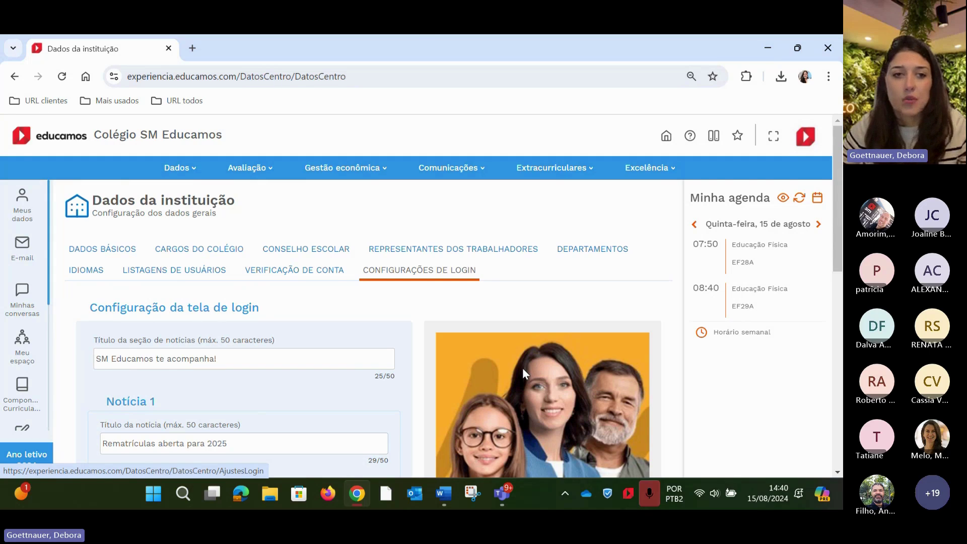
Go to the enrollment management page under Dados > Inscrições
{"action": "left_click", "coordinate": [182, 172]}
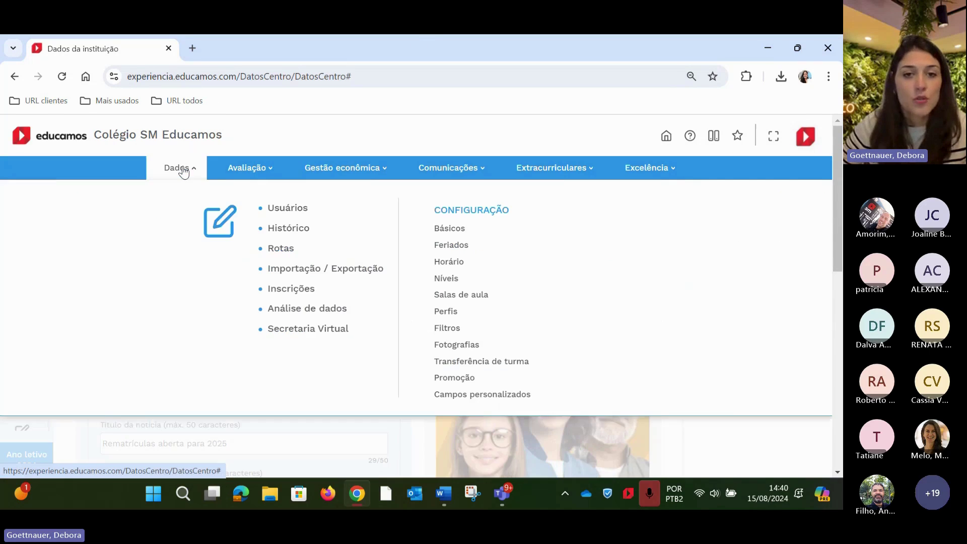
{"action": "left_click", "coordinate": [274, 289]}
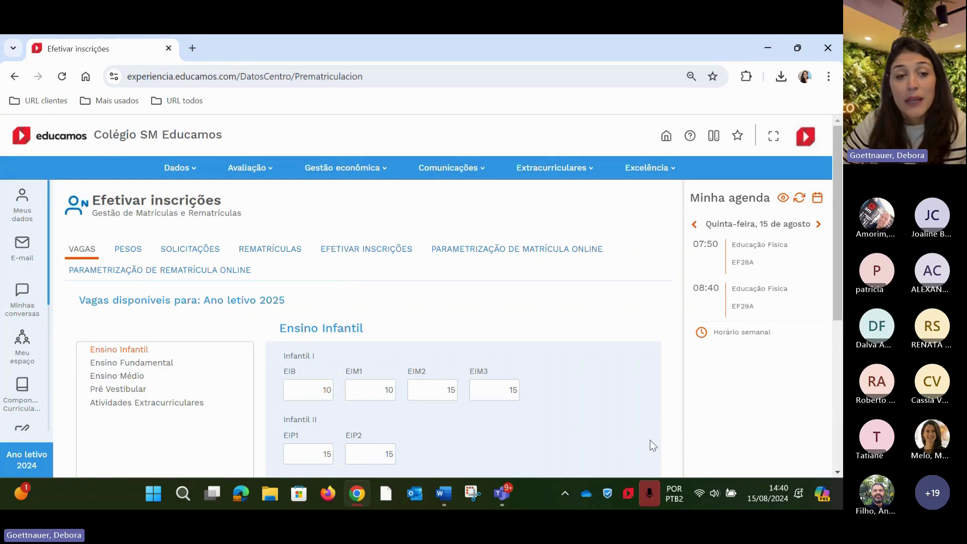
{"action": "scroll", "coordinate": [596, 368], "scroll_direction": "down", "scroll_amount": 2}
{"action": "scroll", "coordinate": [596, 368], "scroll_direction": "up", "scroll_amount": 2}
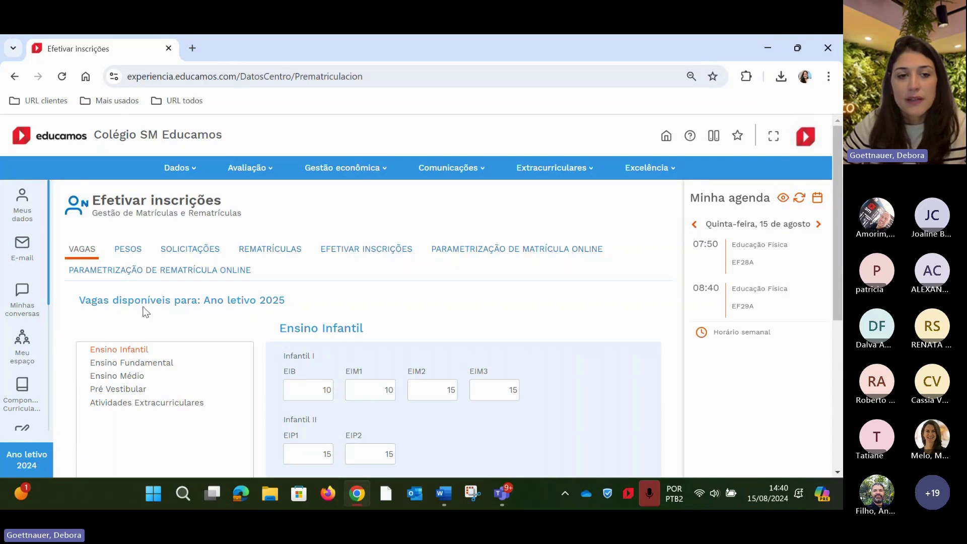
Review the 2025 vacancies for Ensino Fundamental, Ensino Médio and Ensino Infantil
{"action": "left_click", "coordinate": [116, 368]}
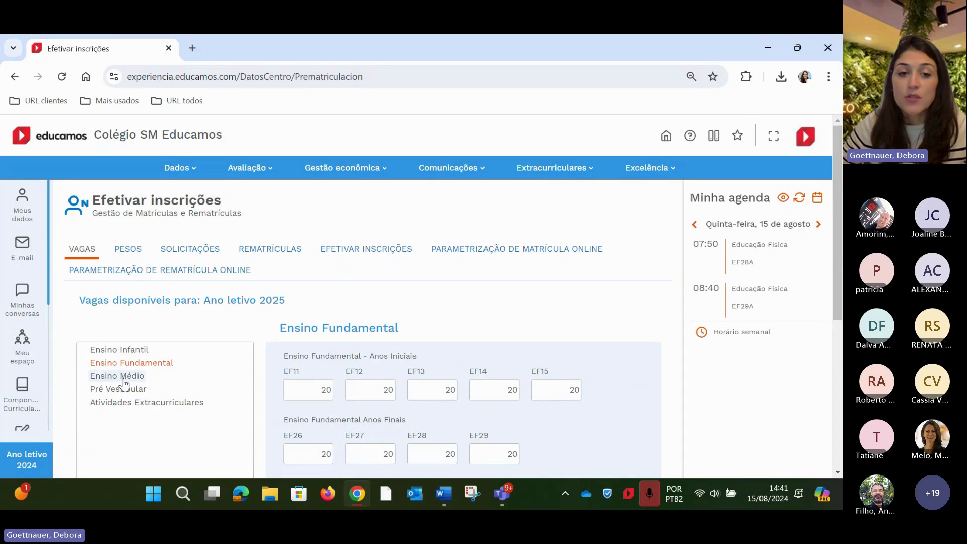
{"action": "left_click", "coordinate": [123, 379]}
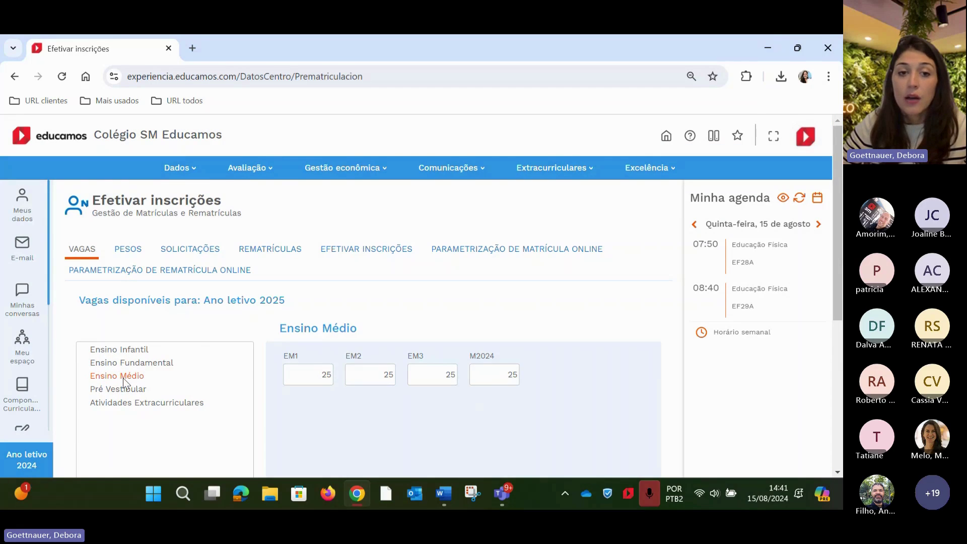
{"action": "left_click", "coordinate": [119, 349]}
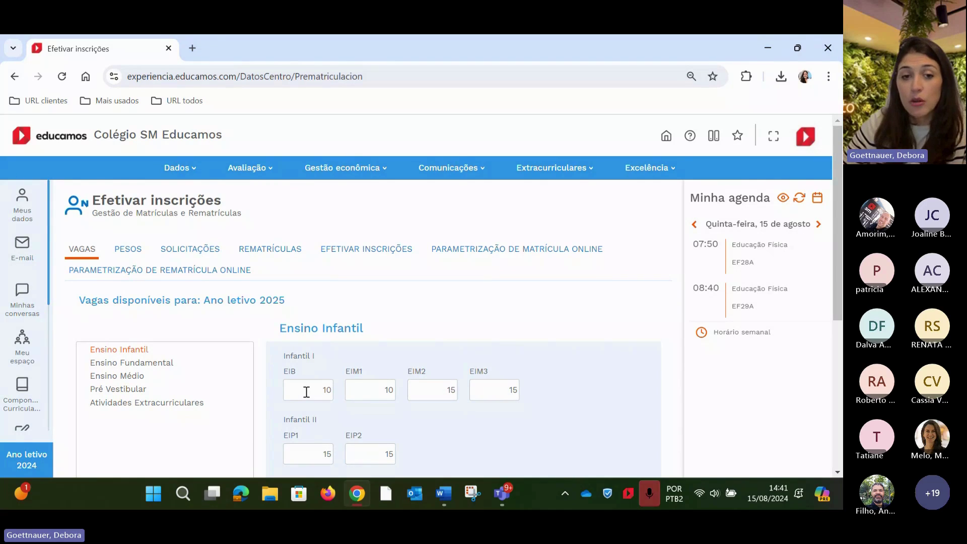
{"action": "scroll", "coordinate": [306, 391], "scroll_direction": "down", "scroll_amount": 1}
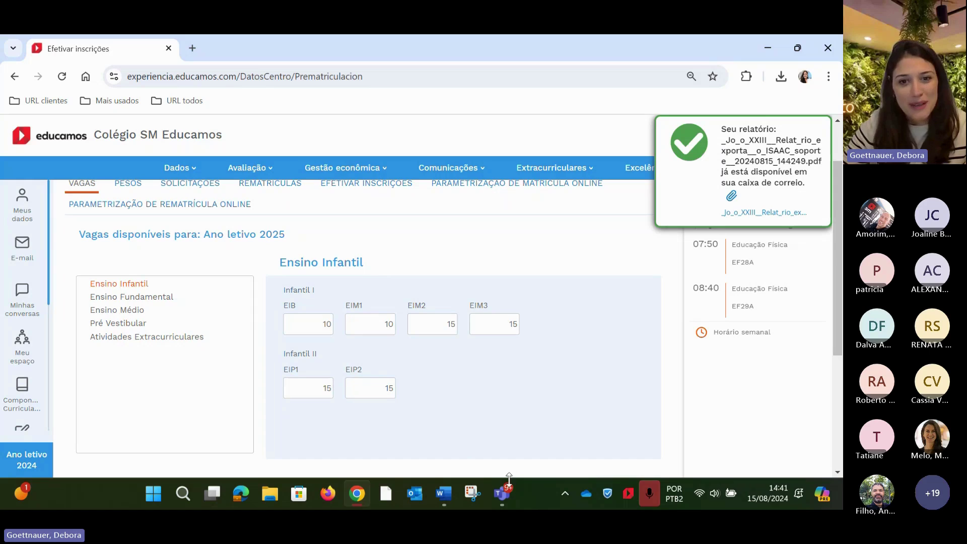
{"action": "mouse_move", "coordinate": [505, 496]}
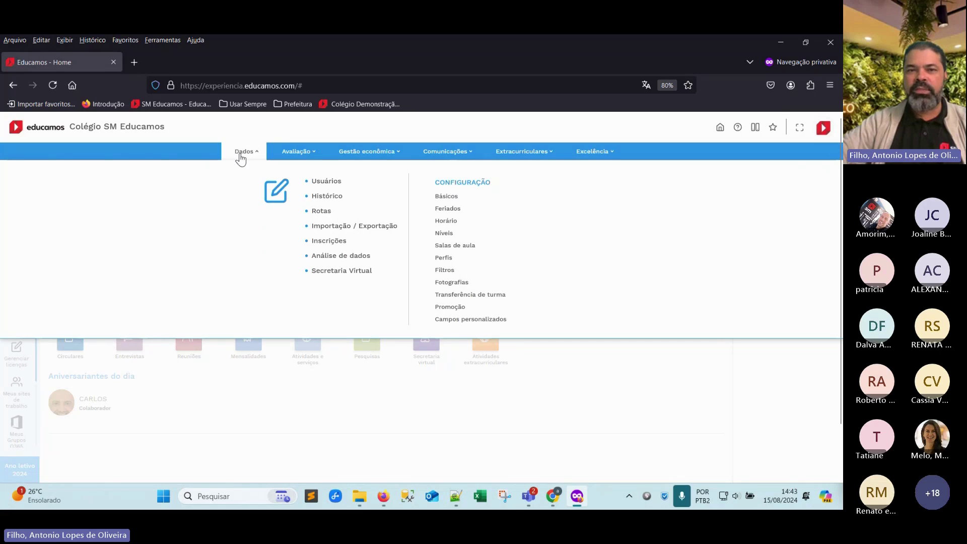
Show the Ano letivo 2025 online re-enrollment settings with the 31/12/2024 deadline
{"action": "left_click", "coordinate": [324, 247]}
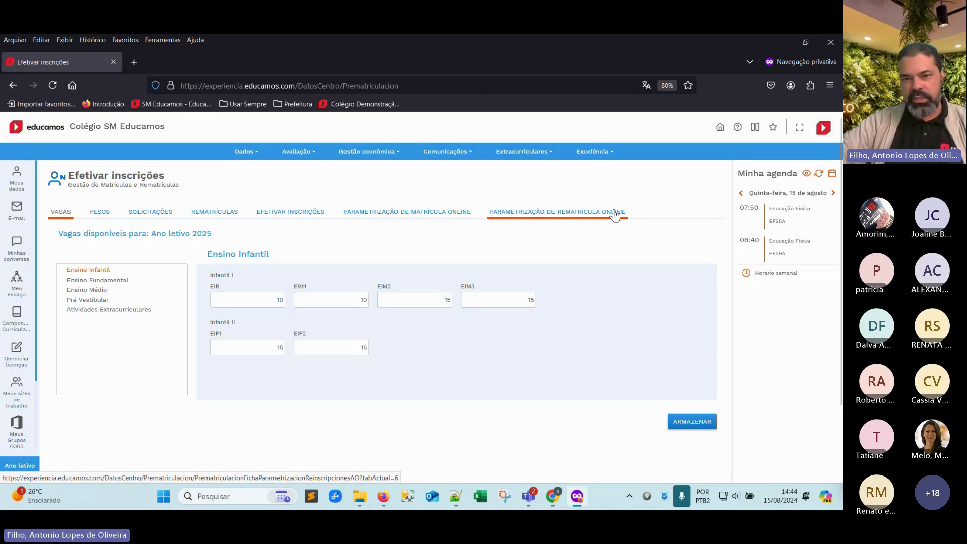
{"action": "left_click", "coordinate": [542, 214]}
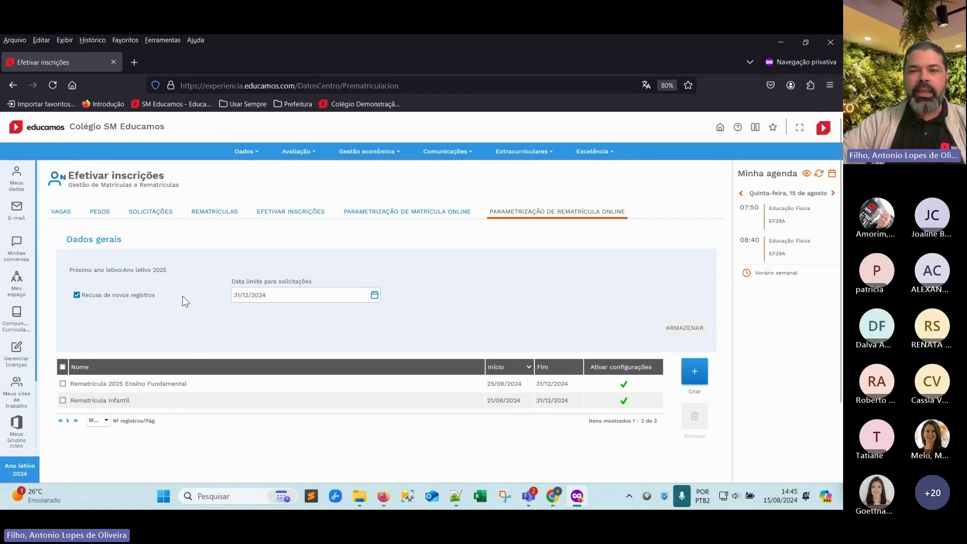
Open the Rematrícula 2025 Ensino Fundamental row in the configurations table
{"action": "scroll", "coordinate": [182, 295], "scroll_direction": "down", "scroll_amount": 1}
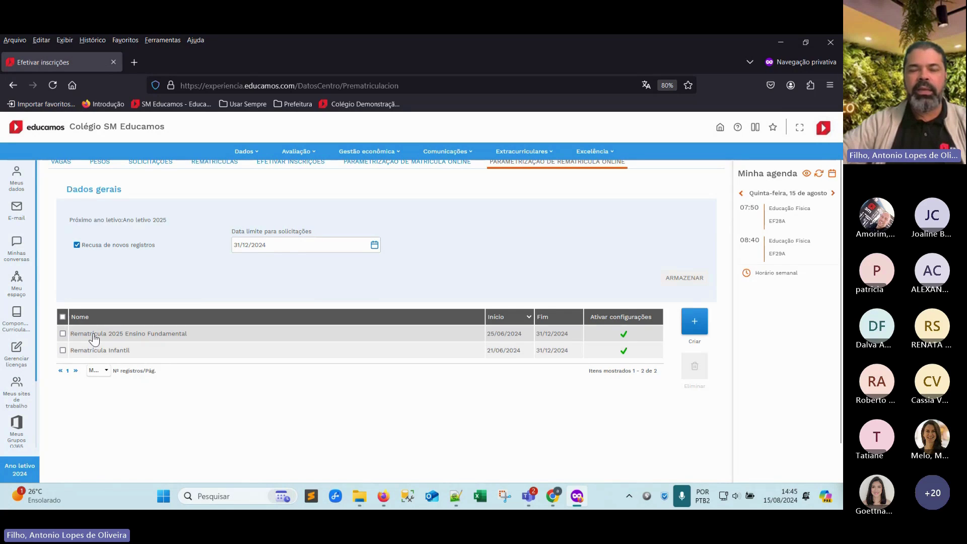
{"action": "left_click", "coordinate": [94, 334]}
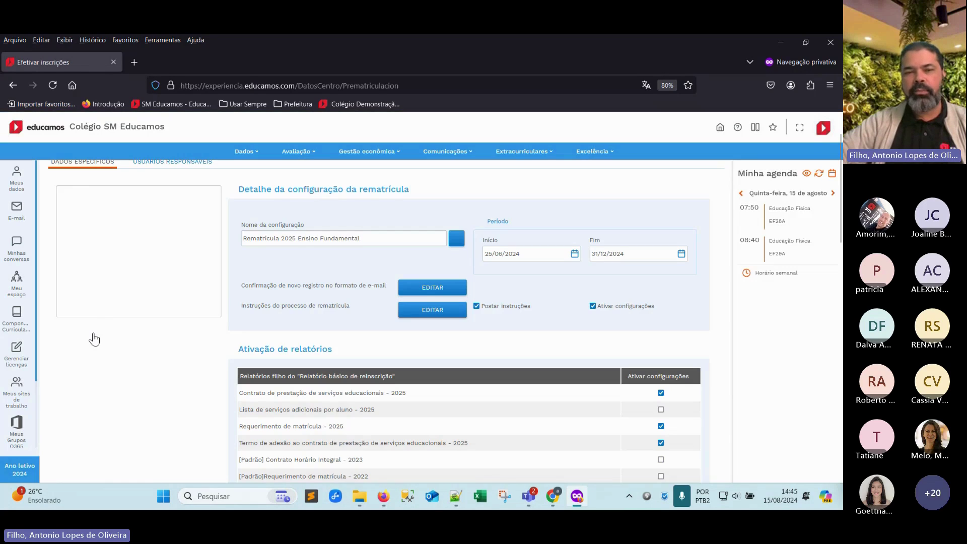
Review the Ensino Fundamental grade tree, then edit its new-registration confirmation e-mail
{"action": "scroll", "coordinate": [218, 314], "scroll_direction": "up", "scroll_amount": 2}
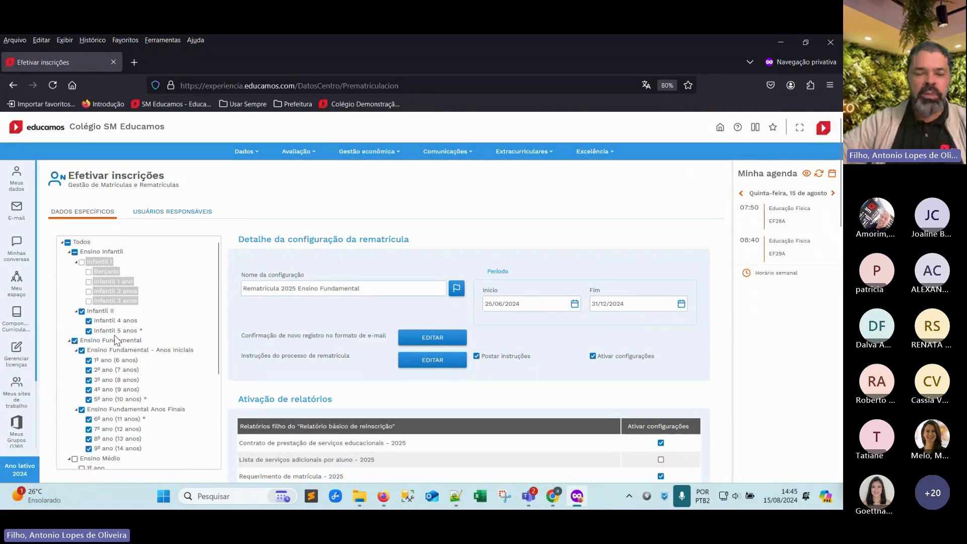
{"action": "scroll", "coordinate": [216, 311], "scroll_direction": "down", "scroll_amount": 1}
{"action": "mouse_move", "coordinate": [216, 311]}
{"action": "left_mouse_down"}
{"action": "mouse_move", "coordinate": [219, 366]}
{"action": "mouse_move", "coordinate": [209, 298]}
{"action": "left_mouse_up"}
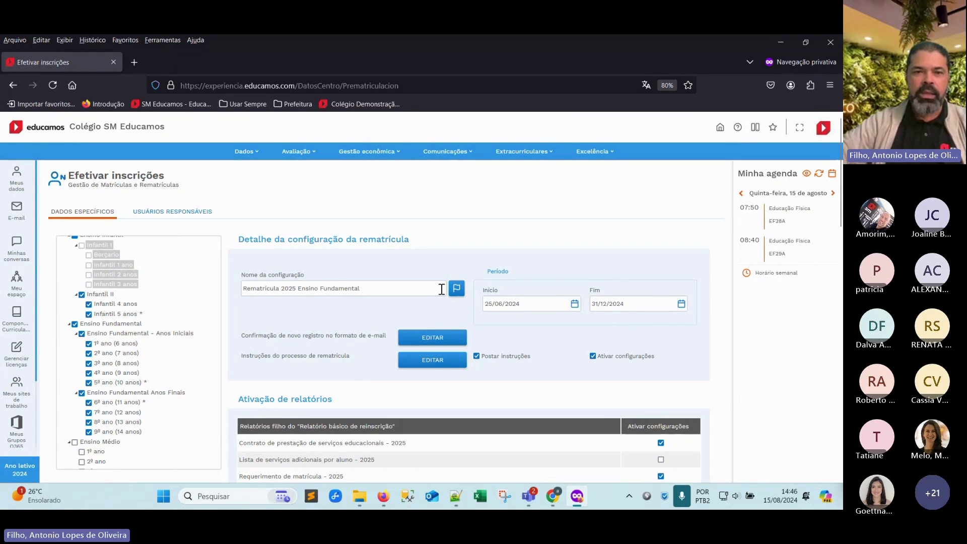
{"action": "scroll", "coordinate": [297, 309], "scroll_direction": "down", "scroll_amount": 2}
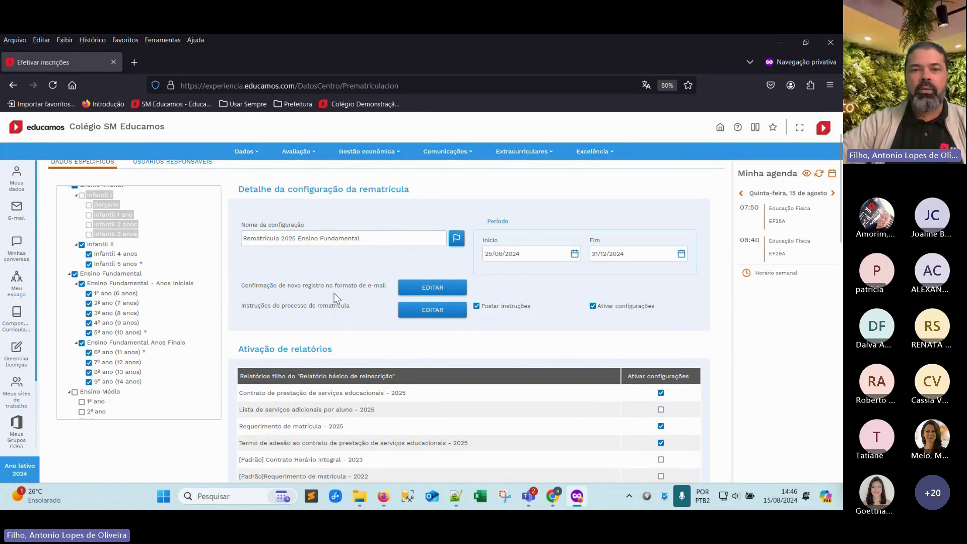
{"action": "left_click", "coordinate": [433, 288]}
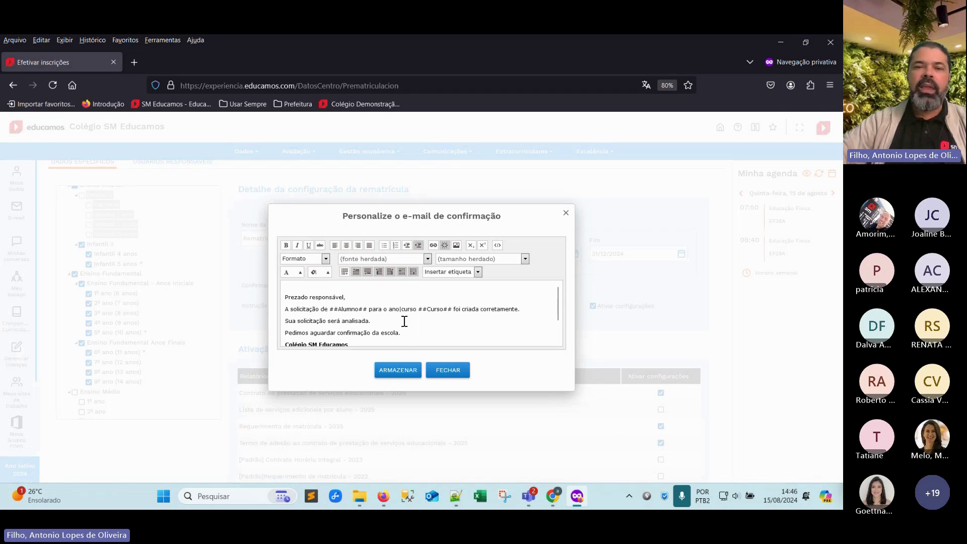
Highlight the ##Alumno## and ##Curso## placeholders, then close the e-mail editor unchanged
{"action": "left_click_drag", "start_coordinate": [330, 309], "coordinate": [367, 308]}
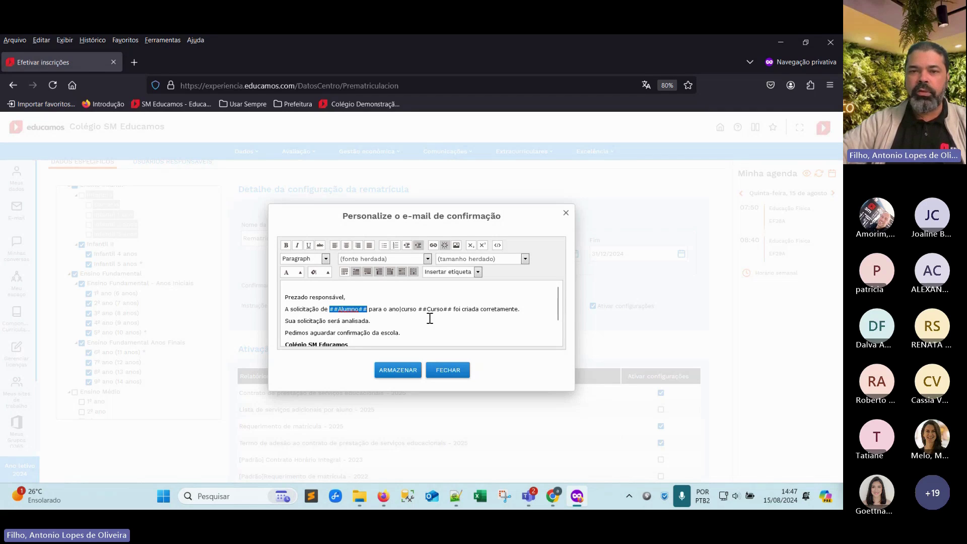
{"action": "left_click_drag", "start_coordinate": [417, 309], "coordinate": [452, 309]}
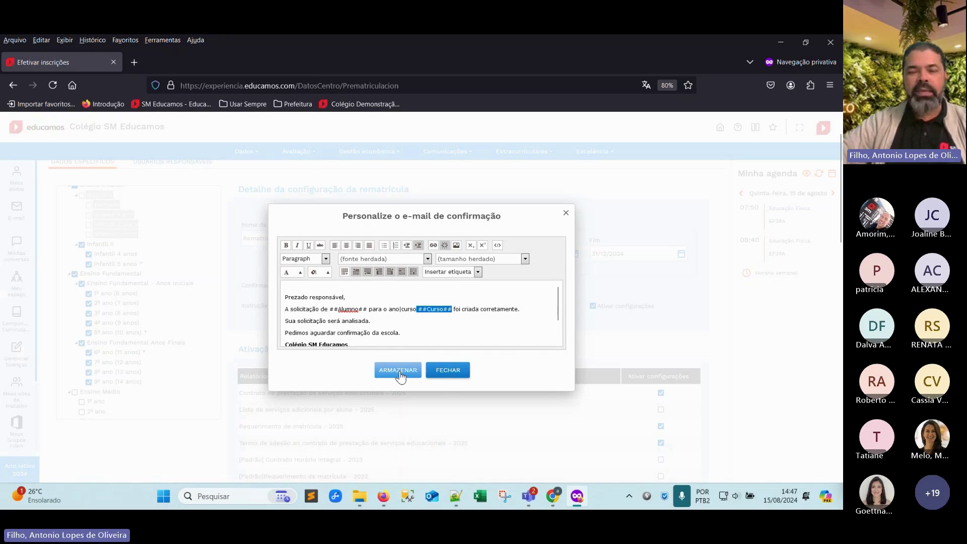
{"action": "left_click", "coordinate": [439, 372]}
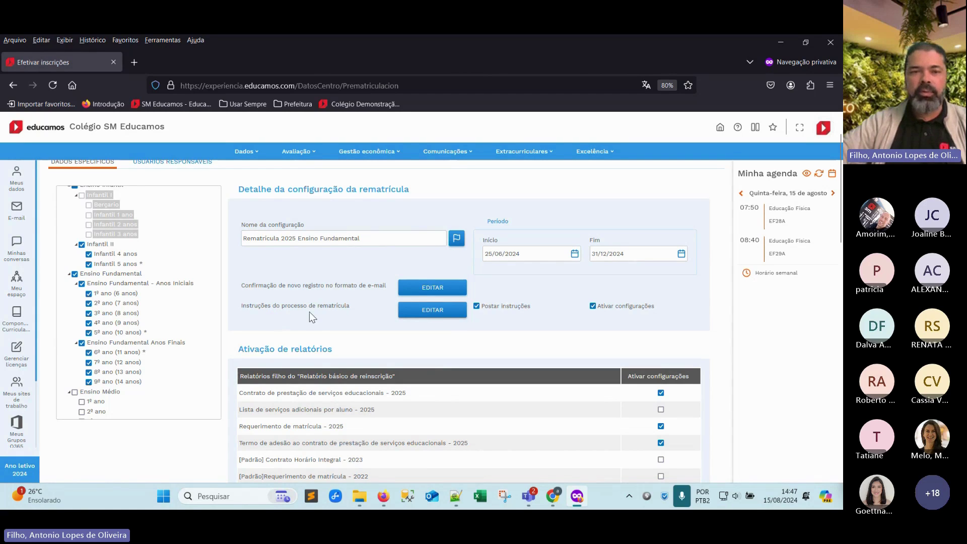
View the re-enrollment process instructions and close them without saving
{"action": "left_click", "coordinate": [423, 315]}
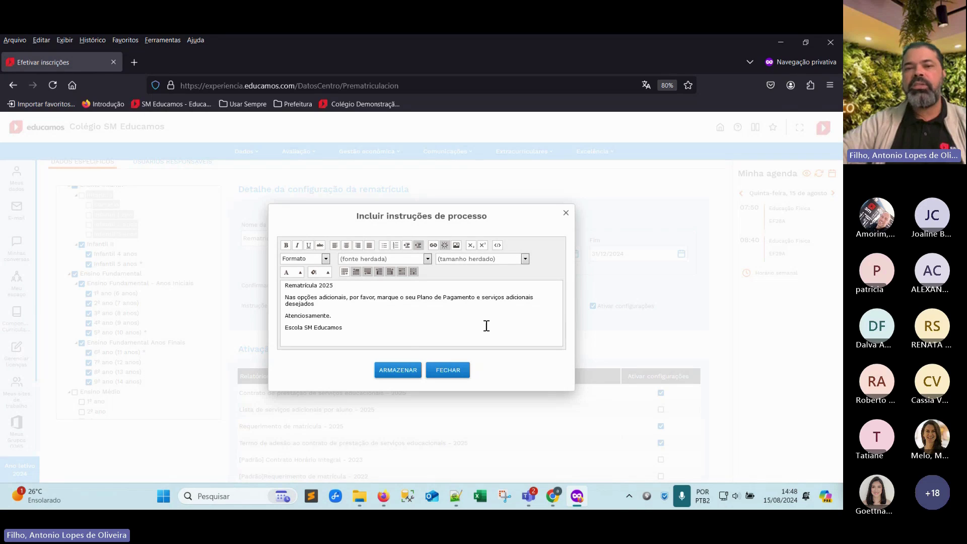
{"action": "left_click", "coordinate": [455, 375]}
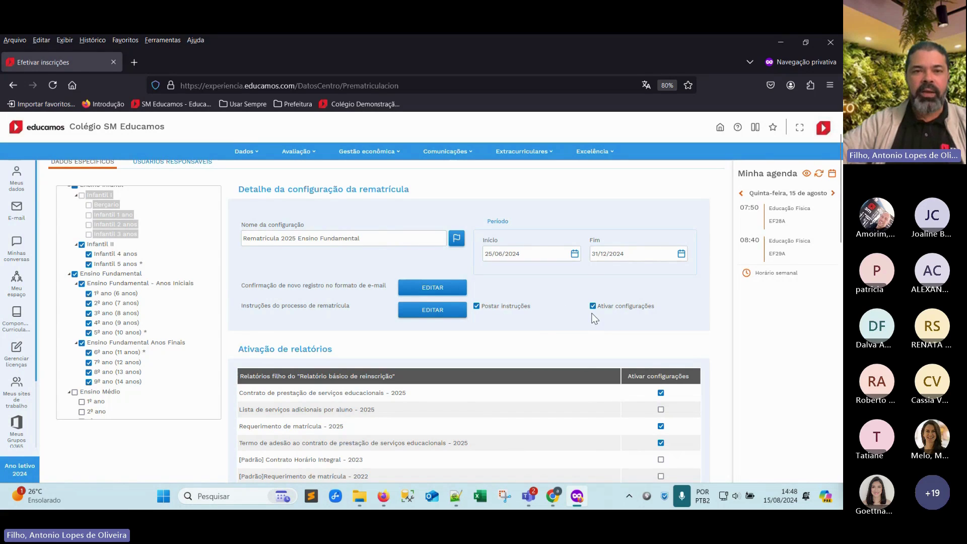
Close the document attachment form and start a new re-enrollment configuration
{"action": "scroll", "coordinate": [524, 332], "scroll_direction": "down", "scroll_amount": 15}
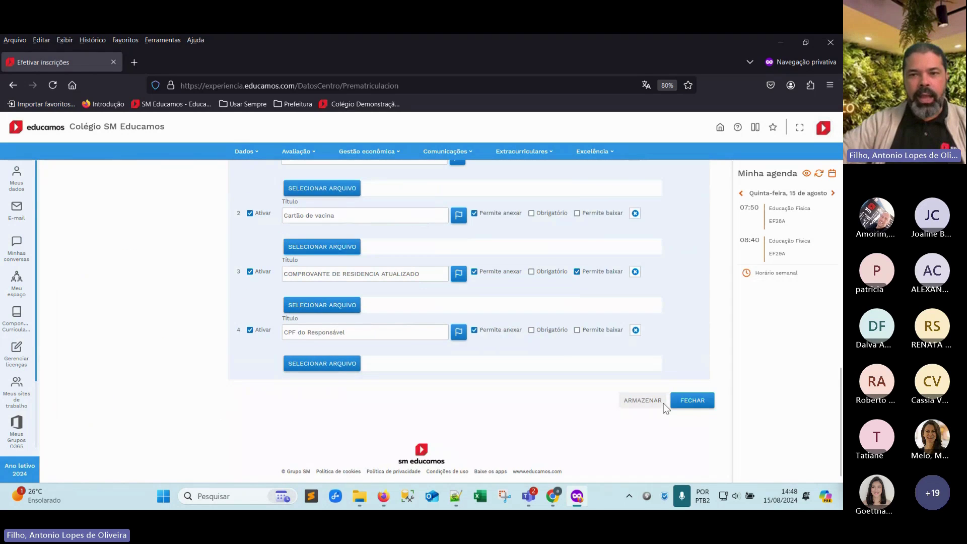
{"action": "left_click", "coordinate": [684, 406]}
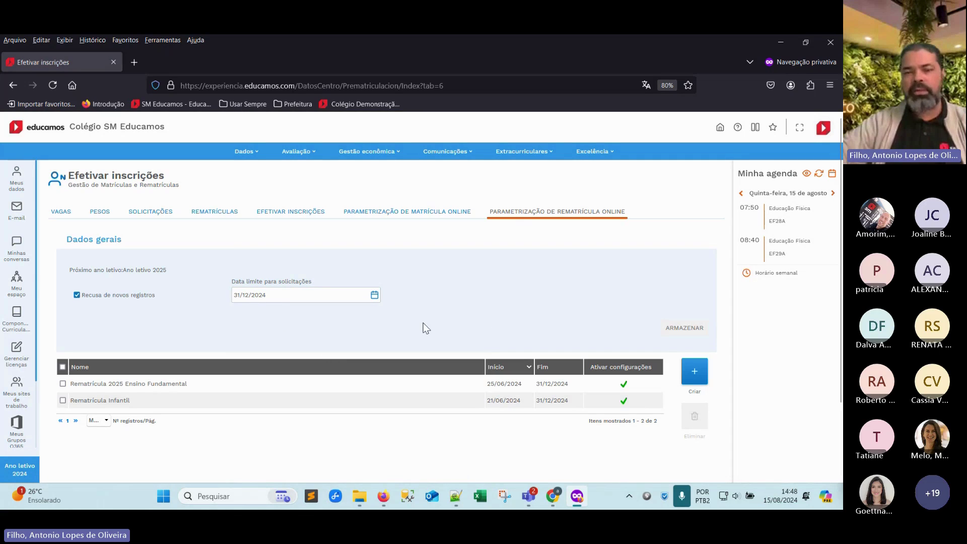
{"action": "left_click", "coordinate": [694, 378]}
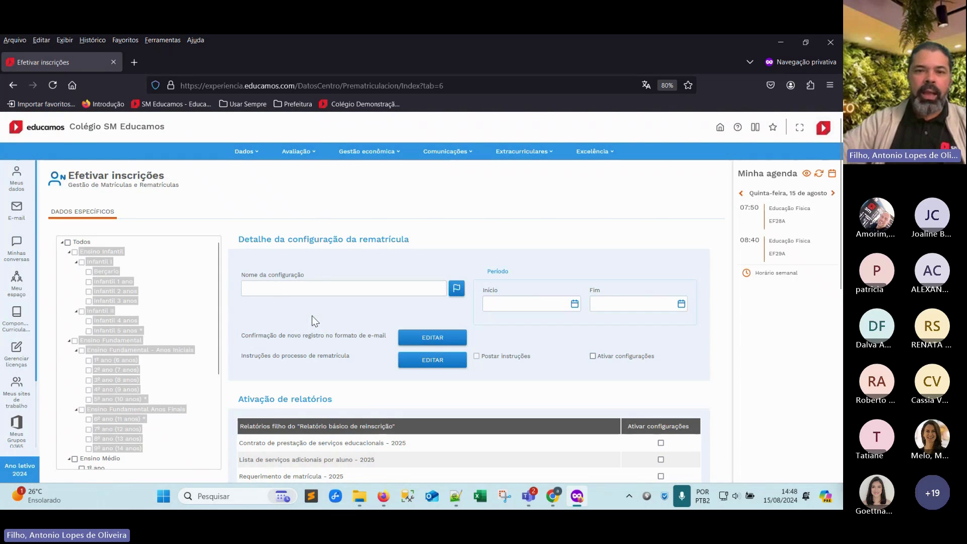
Name the new configuration 'rematrícula Ensino Medio 2025'
{"action": "left_click", "coordinate": [274, 291]}
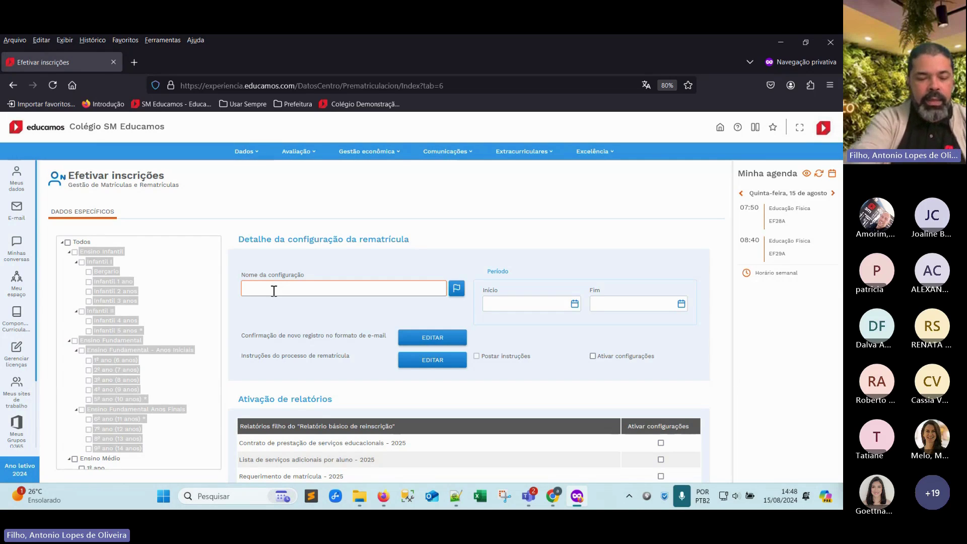
{"action": "type", "text": "rematric"}
{"action": "key", "text": "BackSpace"}
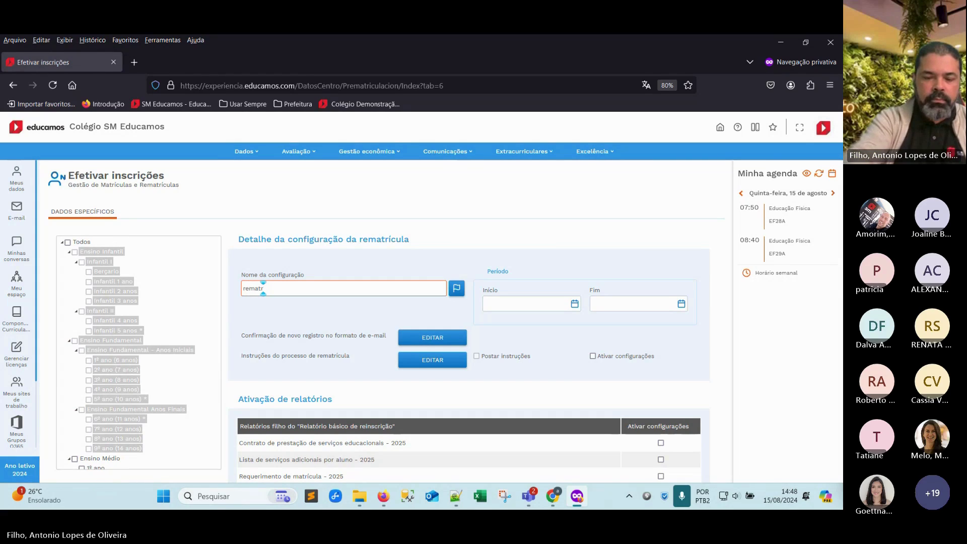
{"action": "key", "text": "BackSpace"}
{"action": "type", "text": "ícula"}
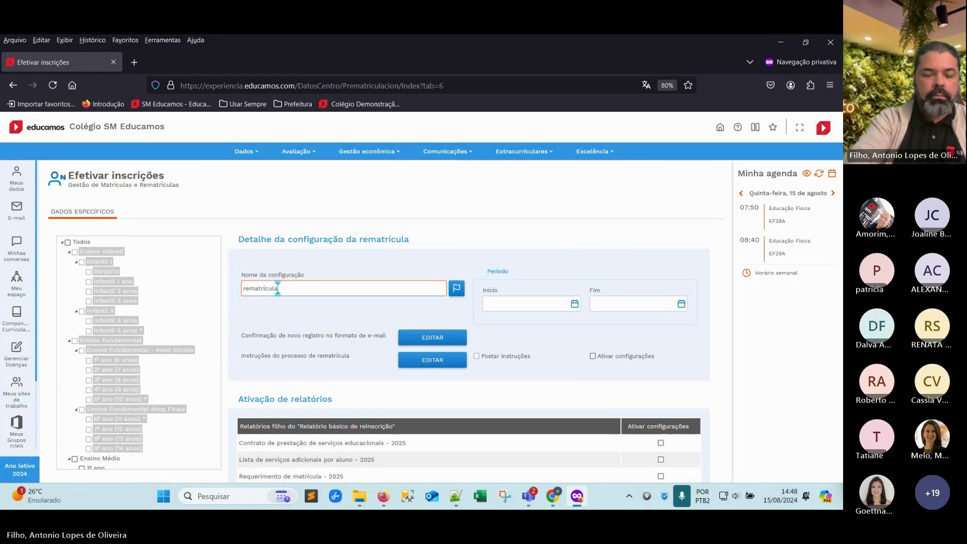
{"action": "type", "text": " Ensino Medio"}
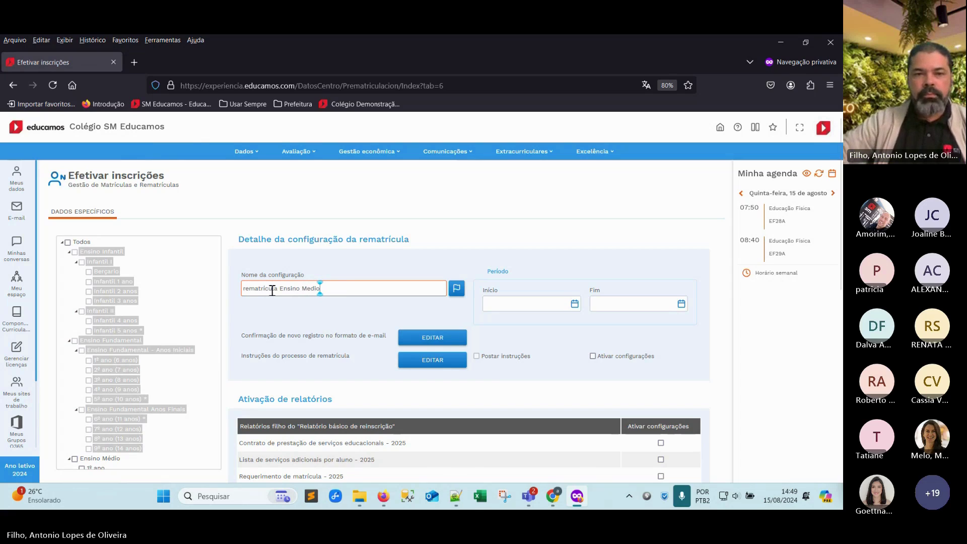
{"action": "type", "text": " 2025"}
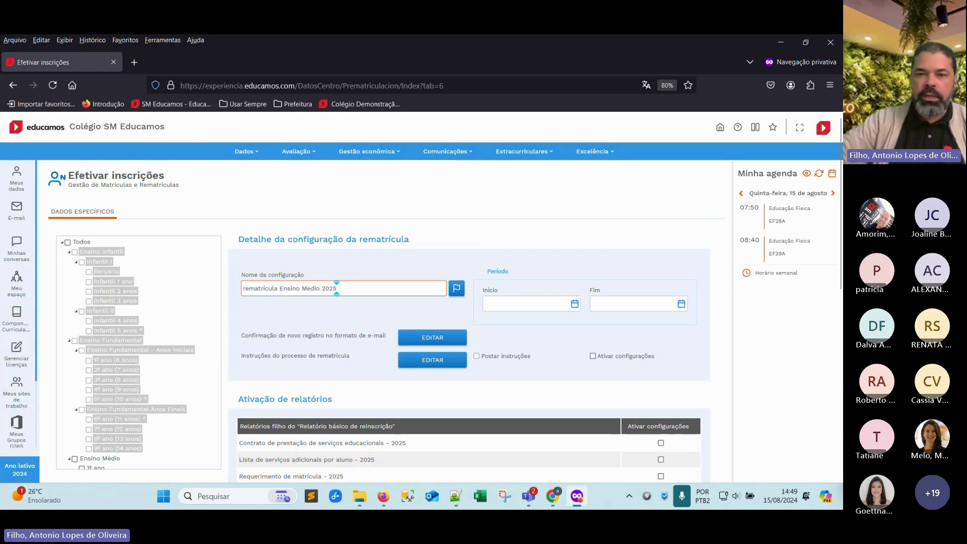
Set the re-enrollment period from 15/08/2024 to 16/10/2024
{"action": "left_click", "coordinate": [487, 302]}
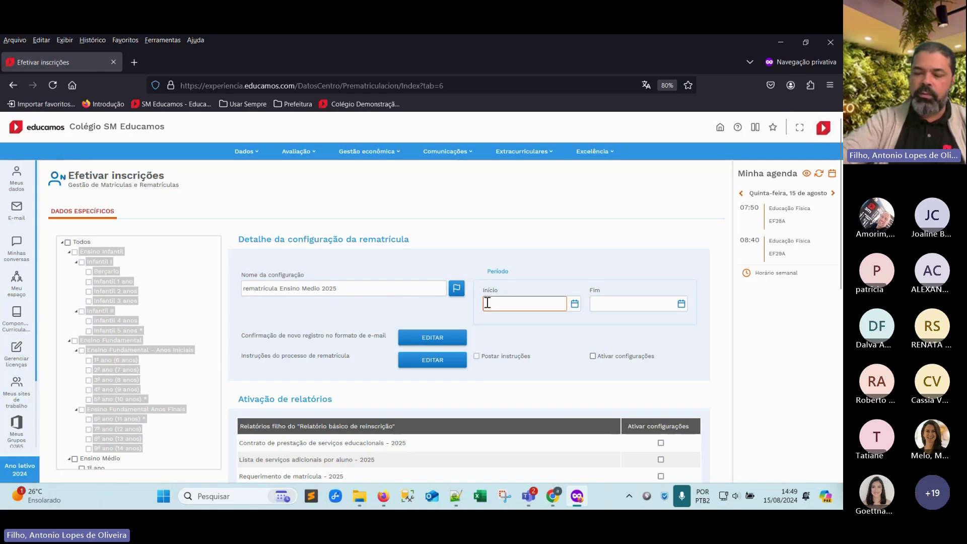
{"action": "type", "text": "15/08/2024"}
{"action": "left_click", "coordinate": [666, 304]}
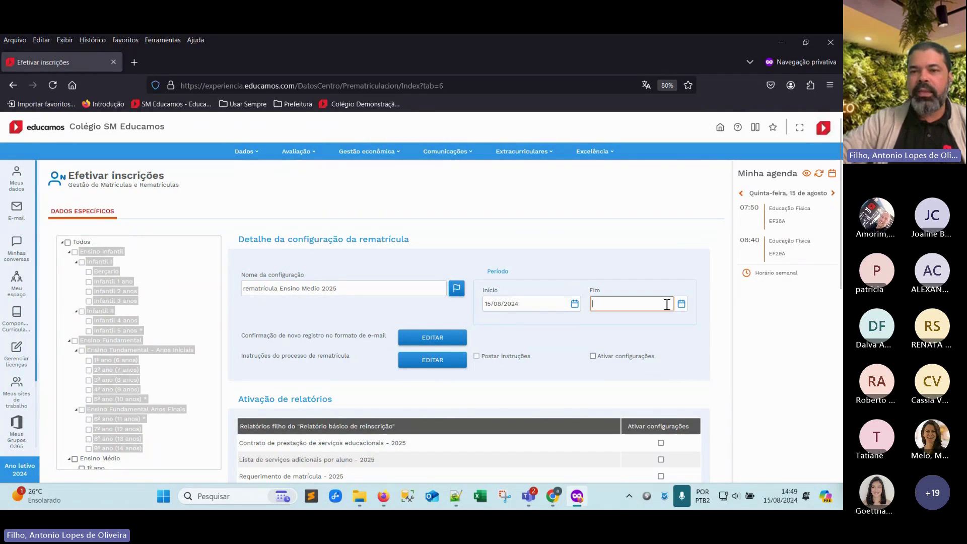
{"action": "left_click", "coordinate": [681, 303]}
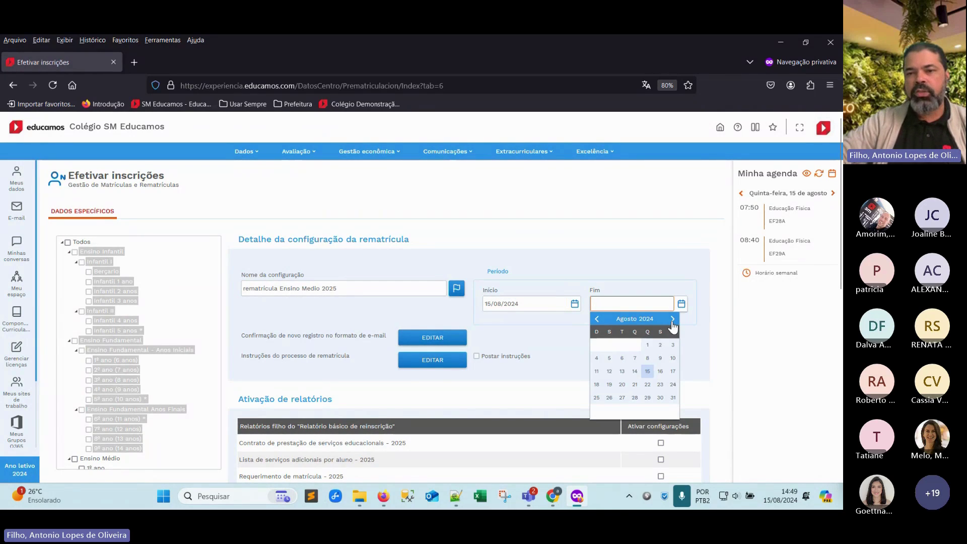
{"action": "left_click", "coordinate": [673, 321]}
{"action": "left_click", "coordinate": [672, 320]}
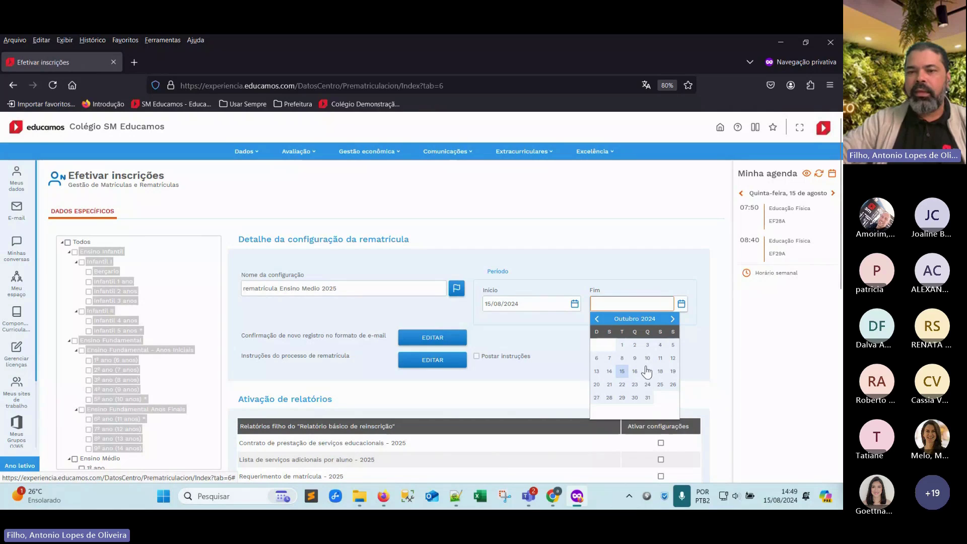
{"action": "left_click", "coordinate": [634, 371]}
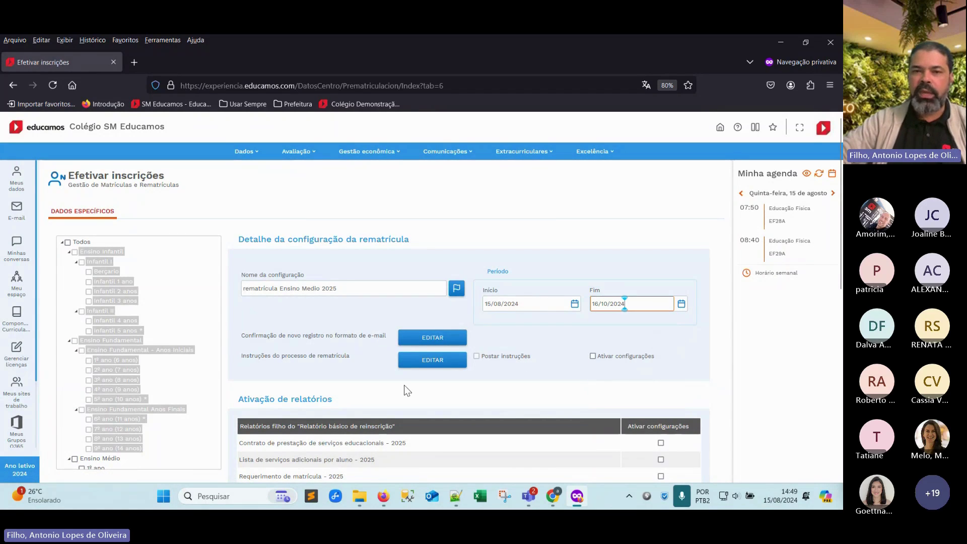
{"action": "left_click", "coordinate": [420, 340]}
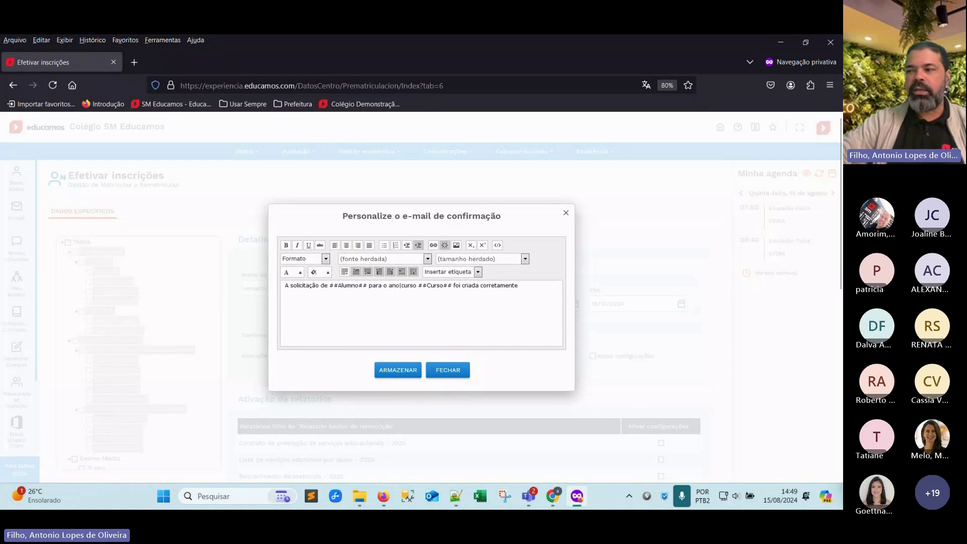
Replace the confirmation e-mail with the prepared parent-addressed text and save it
{"action": "key", "text": "alt+Tab"}
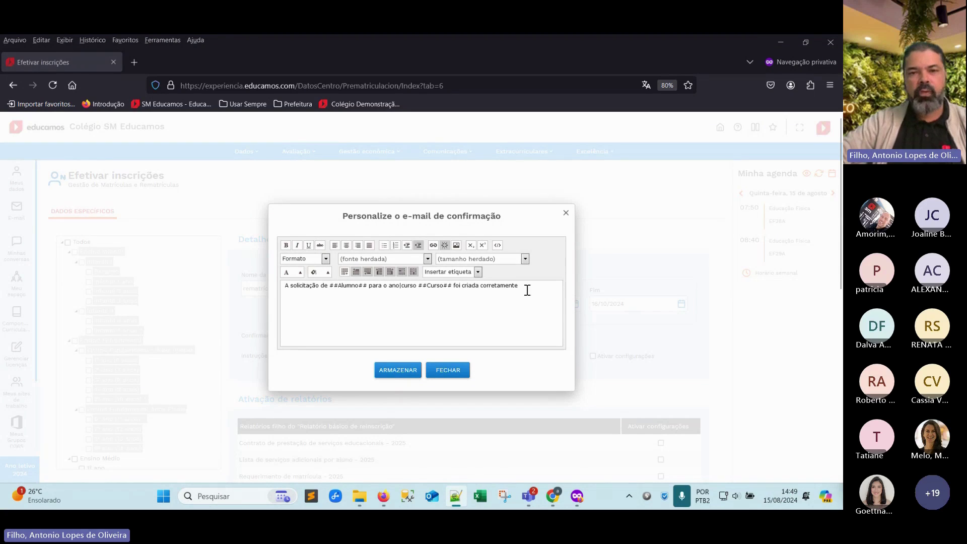
{"action": "left_click_drag", "start_coordinate": [526, 291], "coordinate": [236, 289]}
{"action": "type", "text": "A solicitação de ##Alumno## para o ano|curso ##Curso## foi criada corretamente. Sua solicitação será analisada. Pedimos aguardar confirmação da escola. Colégio SM Educamos Explore o seu potencial"}
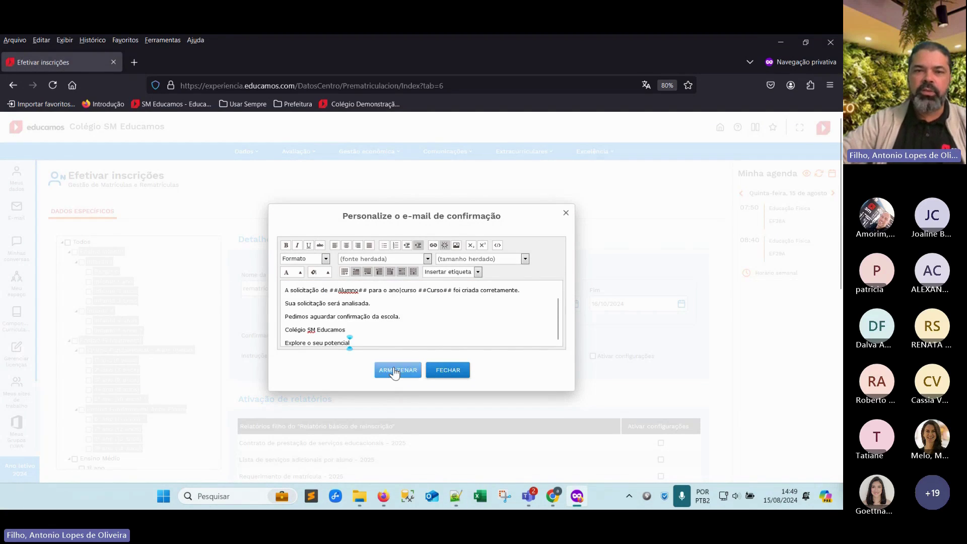
{"action": "scroll", "coordinate": [370, 326], "scroll_direction": "up", "scroll_amount": 1}
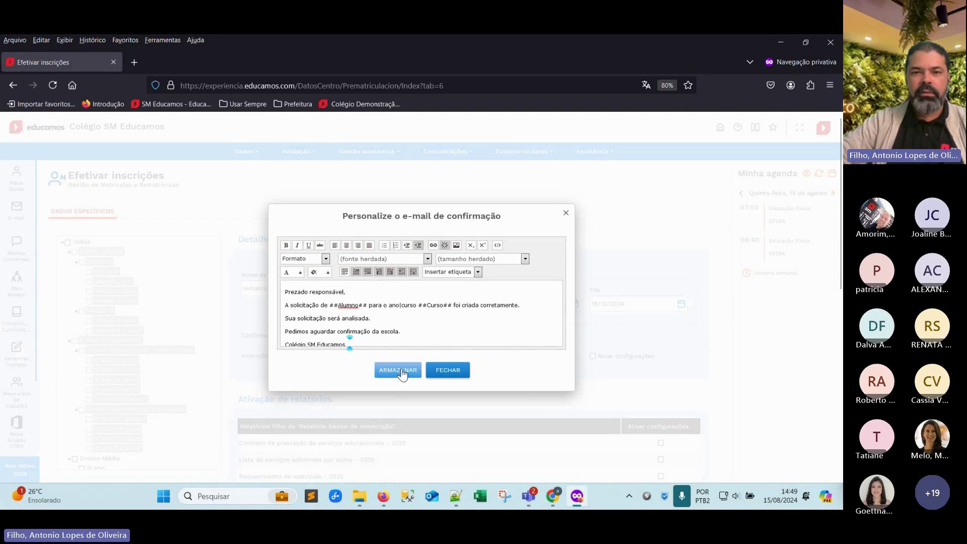
{"action": "left_click", "coordinate": [402, 372]}
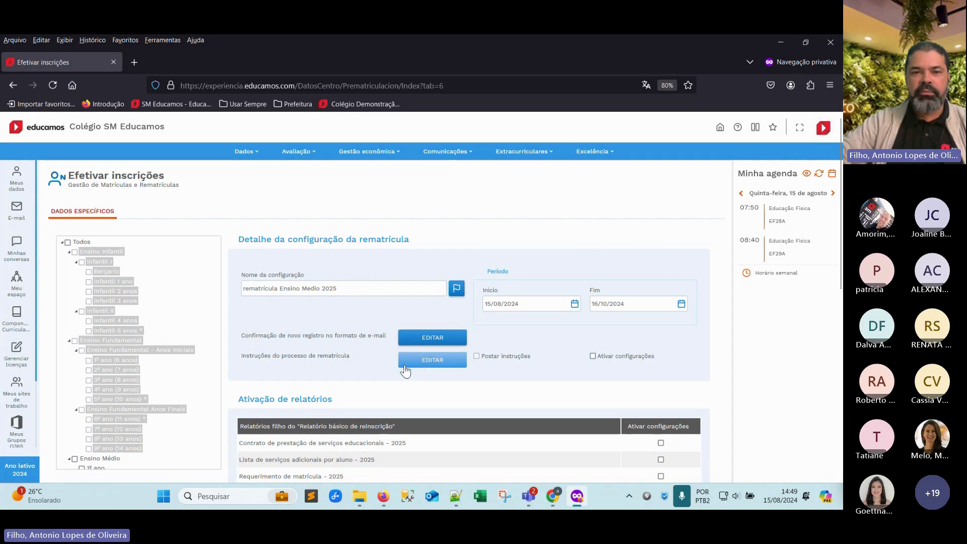
Paste the prepared re-enrollment process instructions and save them
{"action": "left_click", "coordinate": [433, 367]}
{"action": "key", "text": "alt+Tab"}
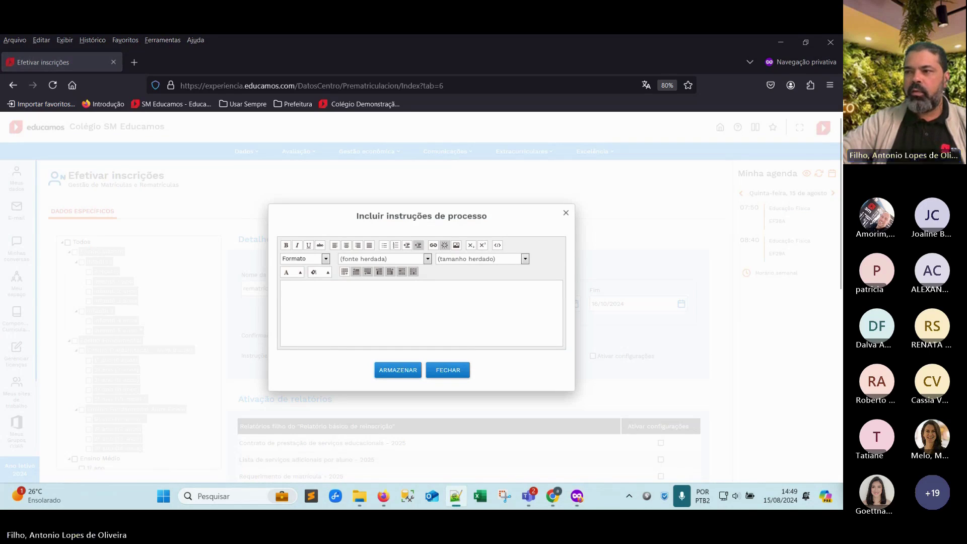
{"action": "left_click", "coordinate": [330, 325]}
{"action": "type", "text": "Rematrícula 2025 Nas opções adicionais, por favor, marque o seu Plano de Pagamento e serviços adicionais desejados Atenciosamente. Escola SM Educamos"}
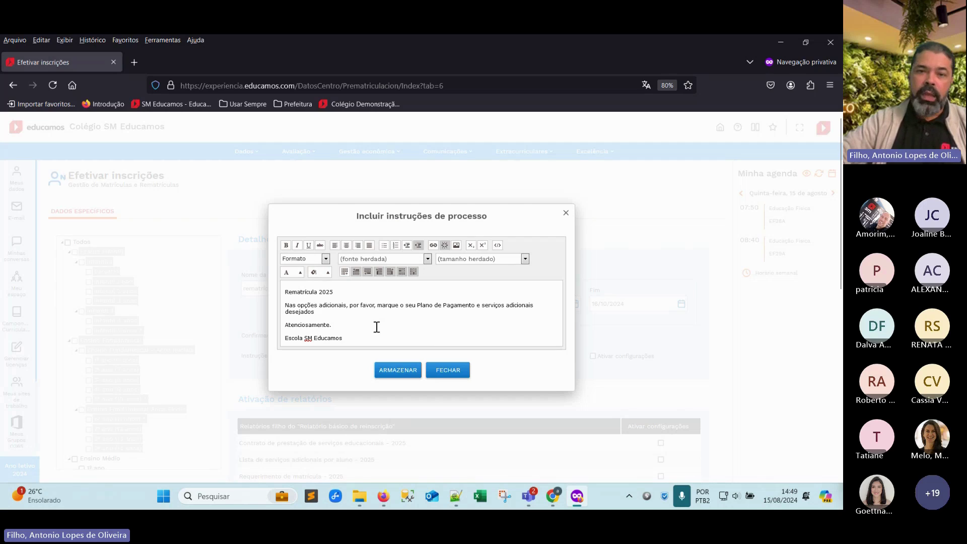
{"action": "left_click", "coordinate": [401, 372]}
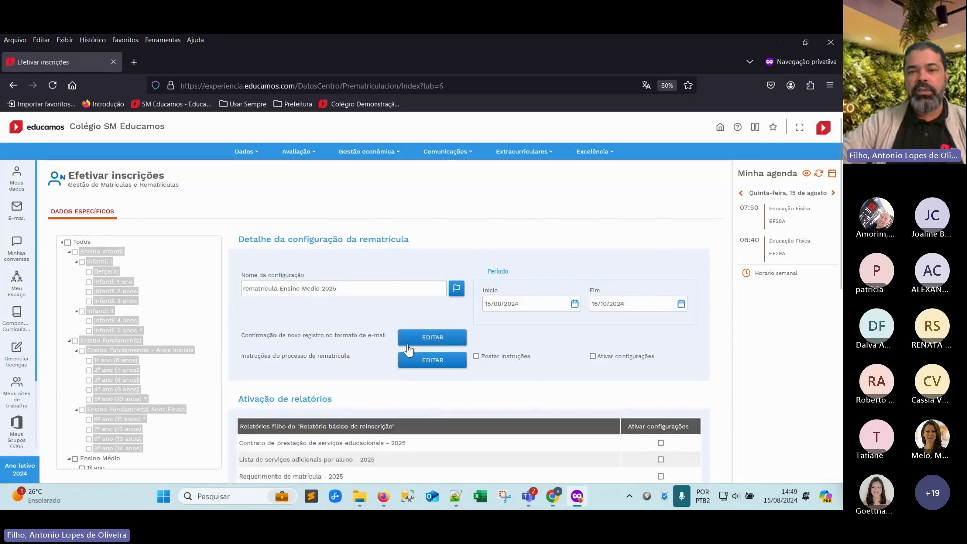
Post the instructions, activate the configuration, and enable the 2025 contract and adhesion term reports
{"action": "left_click", "coordinate": [477, 357]}
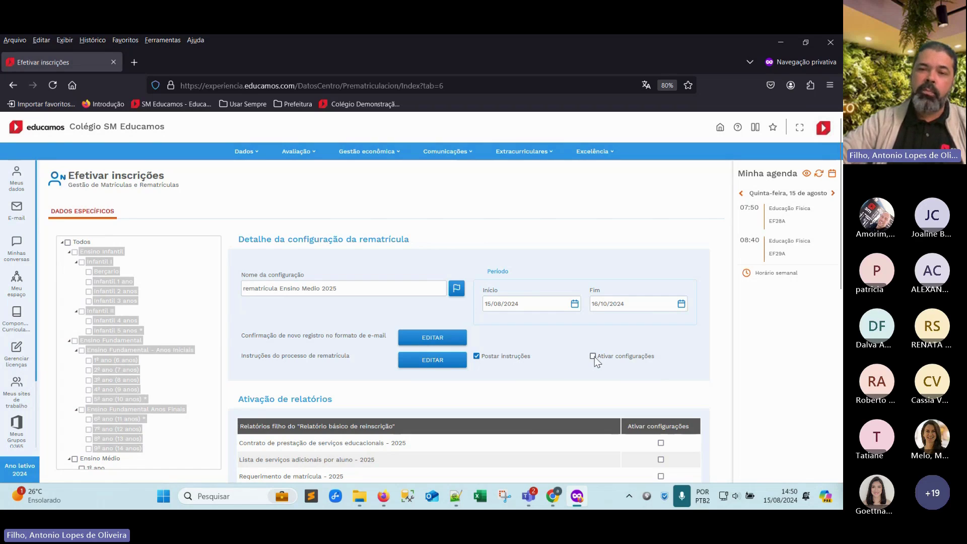
{"action": "left_click", "coordinate": [593, 356]}
{"action": "scroll", "coordinate": [554, 373], "scroll_direction": "down", "scroll_amount": 2}
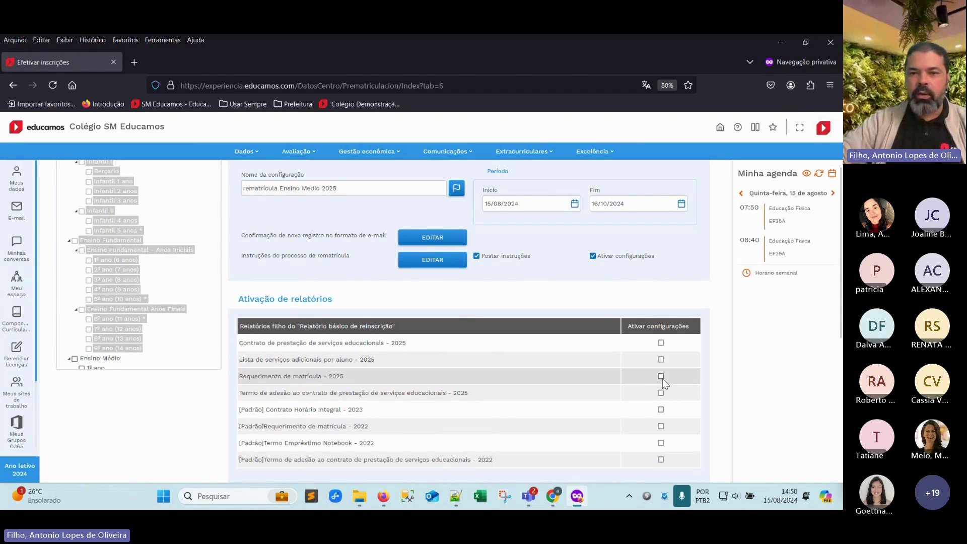
{"action": "left_click", "coordinate": [661, 343]}
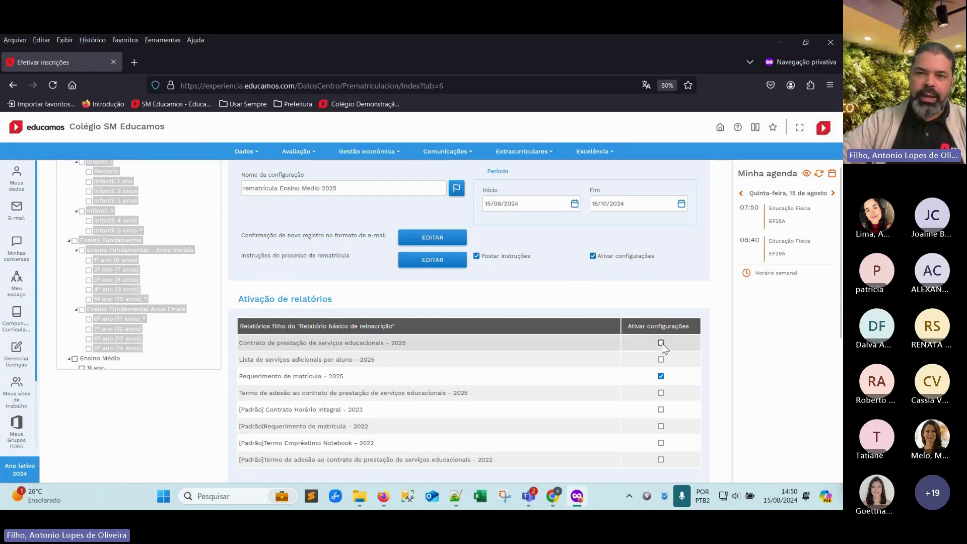
{"action": "left_click", "coordinate": [662, 393]}
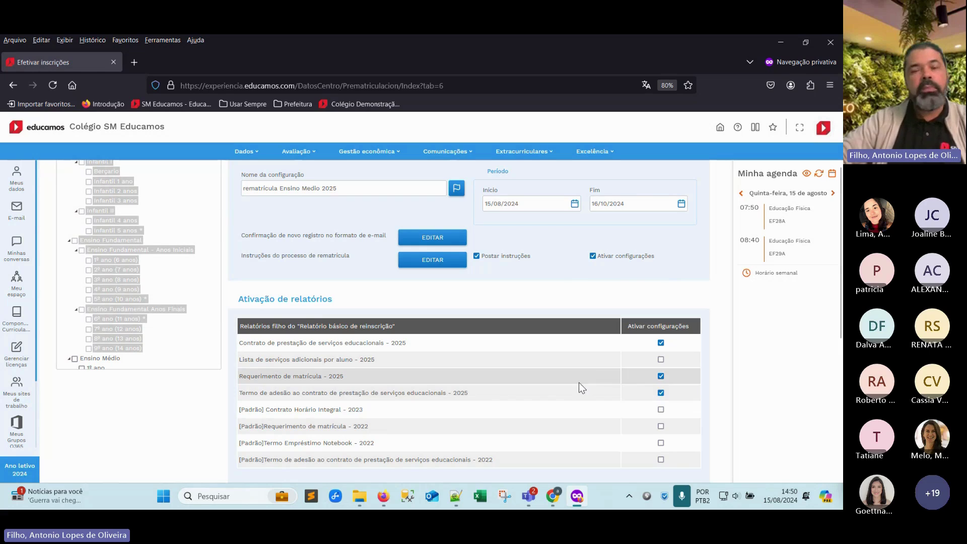
Scroll down to the Opções section and insert a blank option row with Título and Valor fields
{"action": "scroll", "coordinate": [558, 389], "scroll_direction": "down", "scroll_amount": 1}
{"action": "scroll", "coordinate": [559, 393], "scroll_direction": "down", "scroll_amount": 1}
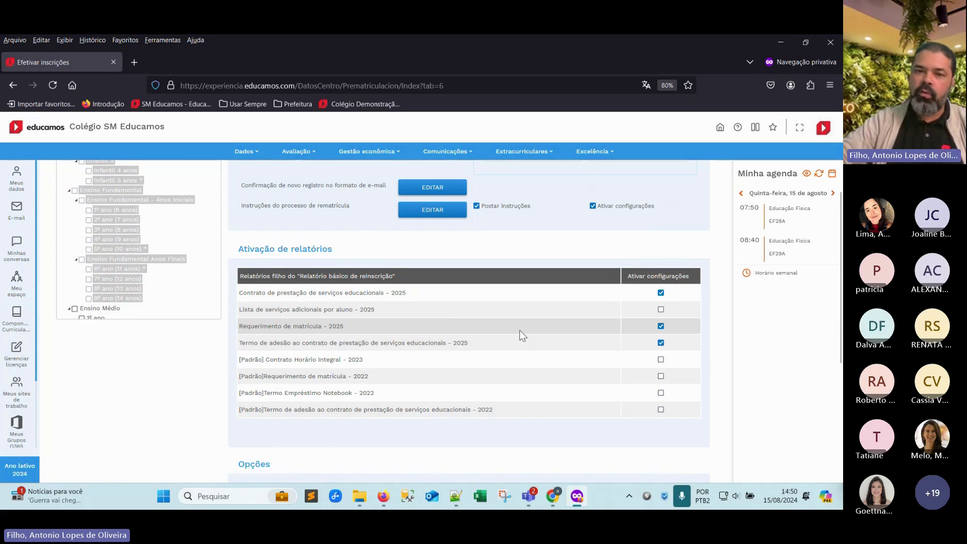
{"action": "scroll", "coordinate": [521, 335], "scroll_direction": "down", "scroll_amount": 3}
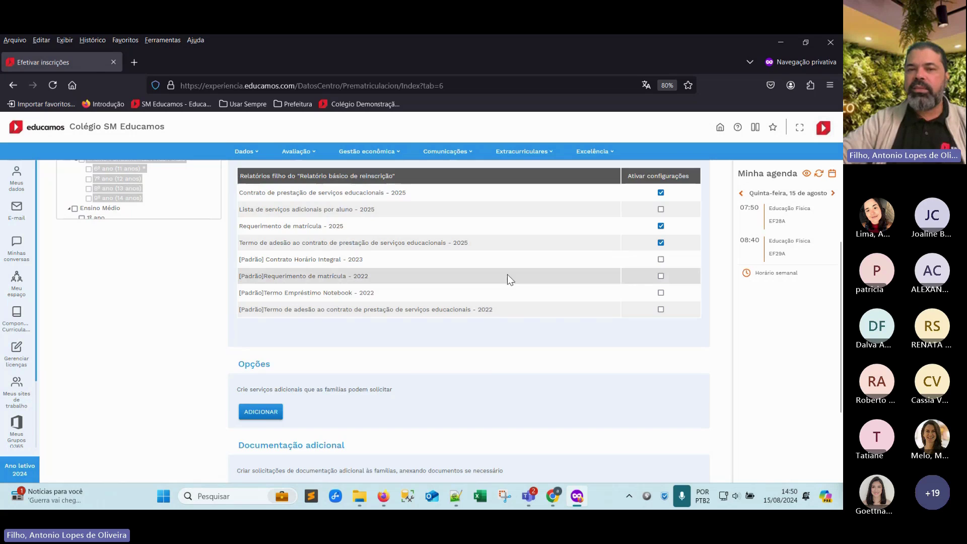
{"action": "scroll", "coordinate": [503, 277], "scroll_direction": "up", "scroll_amount": 3}
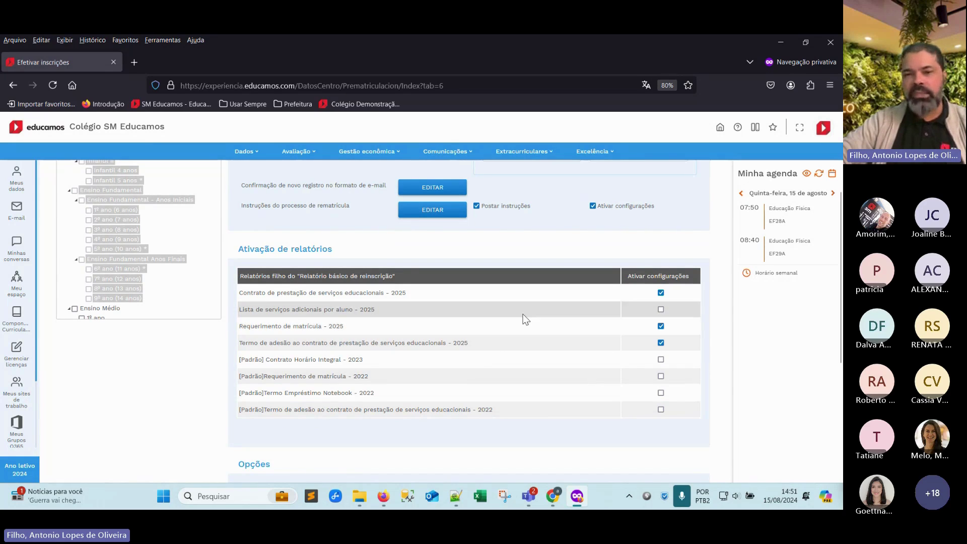
{"action": "scroll", "coordinate": [445, 339], "scroll_direction": "down", "scroll_amount": 3}
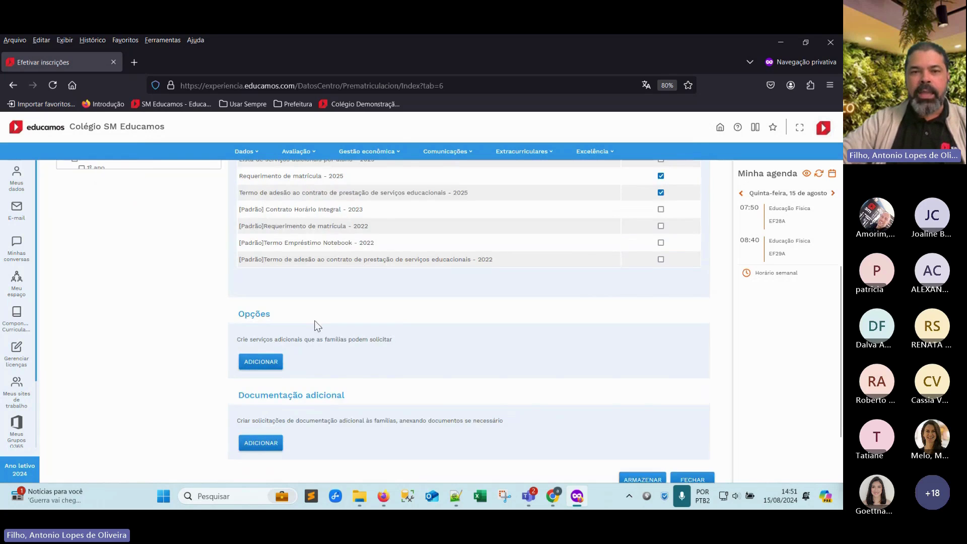
{"action": "scroll", "coordinate": [288, 303], "scroll_direction": "down", "scroll_amount": 2}
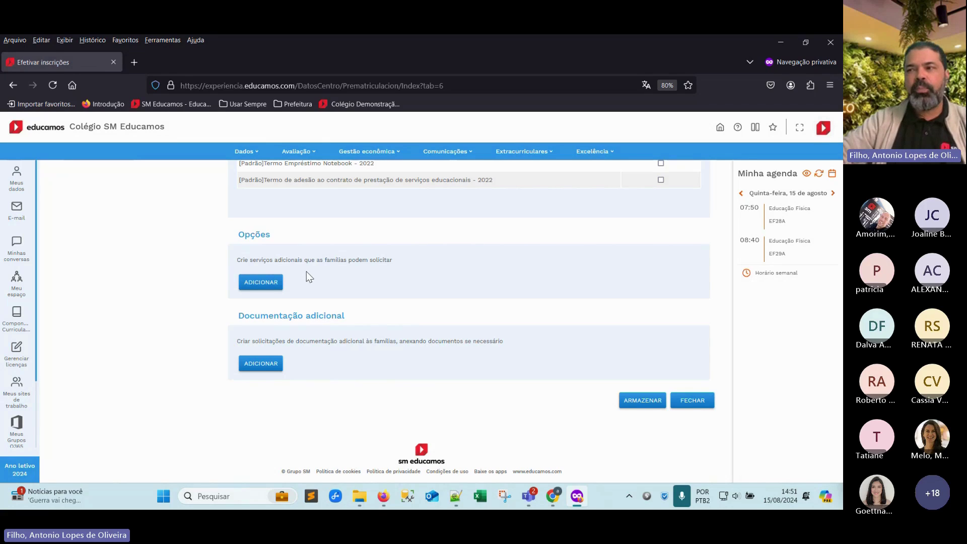
{"action": "left_click", "coordinate": [260, 281]}
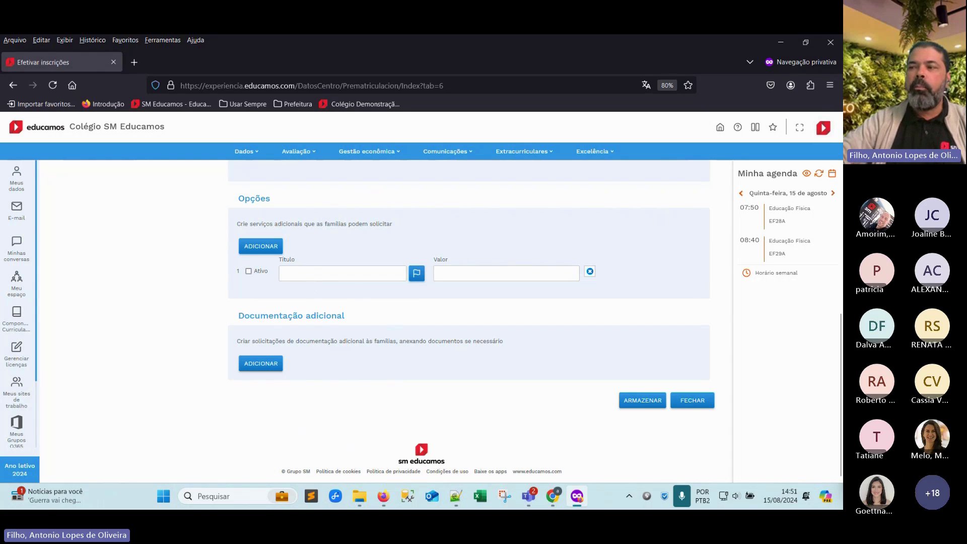
Fill the first option as active Plano Pagamento 12x priced at 2000
{"action": "key", "text": "alt+Tab"}
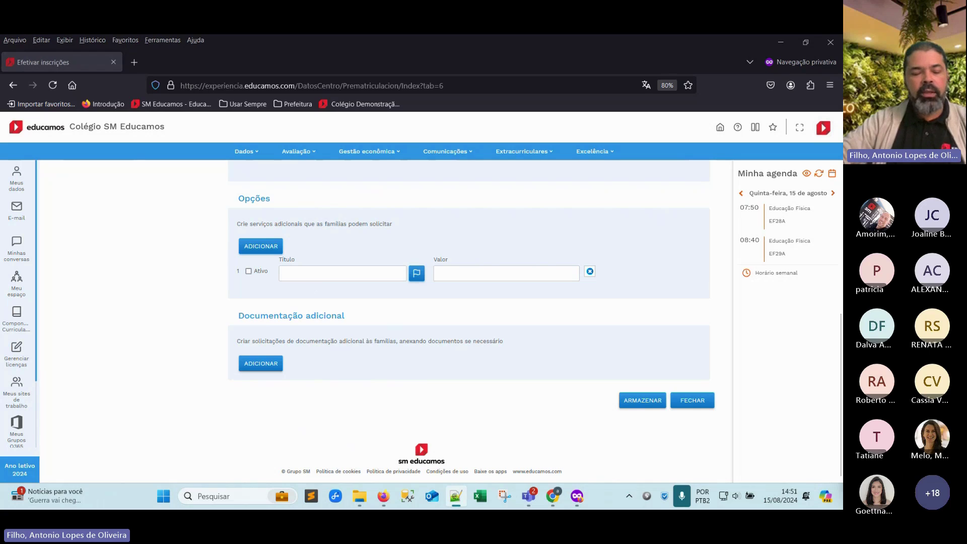
{"action": "left_click", "coordinate": [295, 275]}
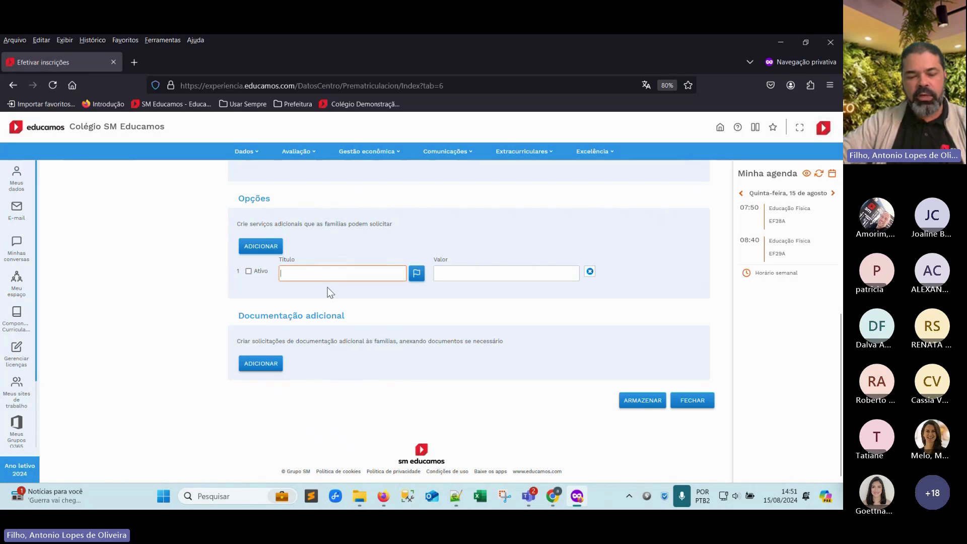
{"action": "type", "text": "Plano Pagamento 12x"}
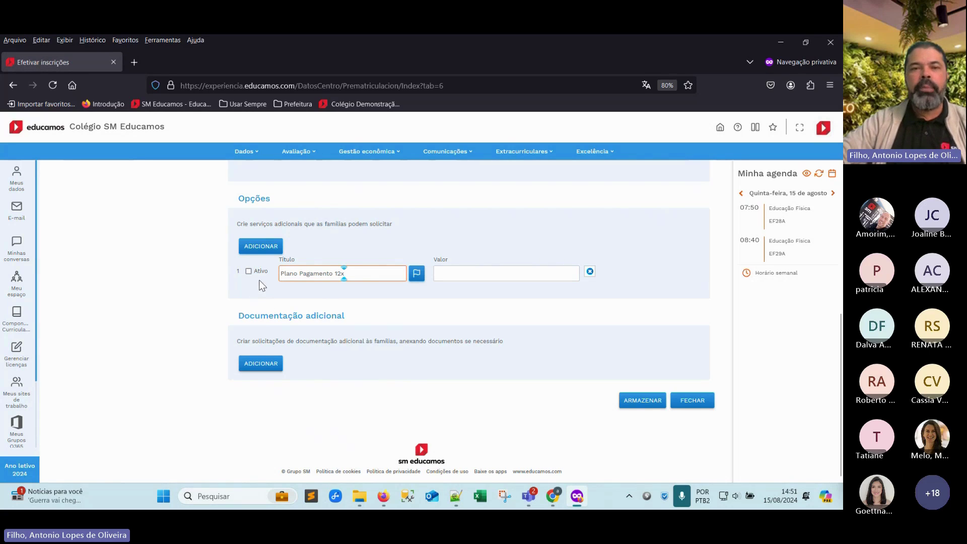
{"action": "left_click", "coordinate": [248, 272]}
{"action": "left_click", "coordinate": [551, 275]}
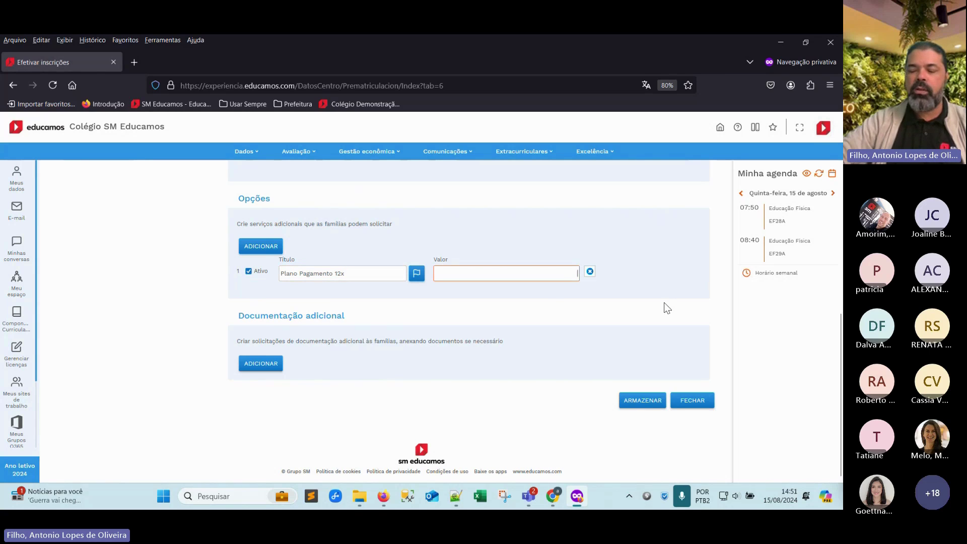
{"action": "type", "text": "200"}
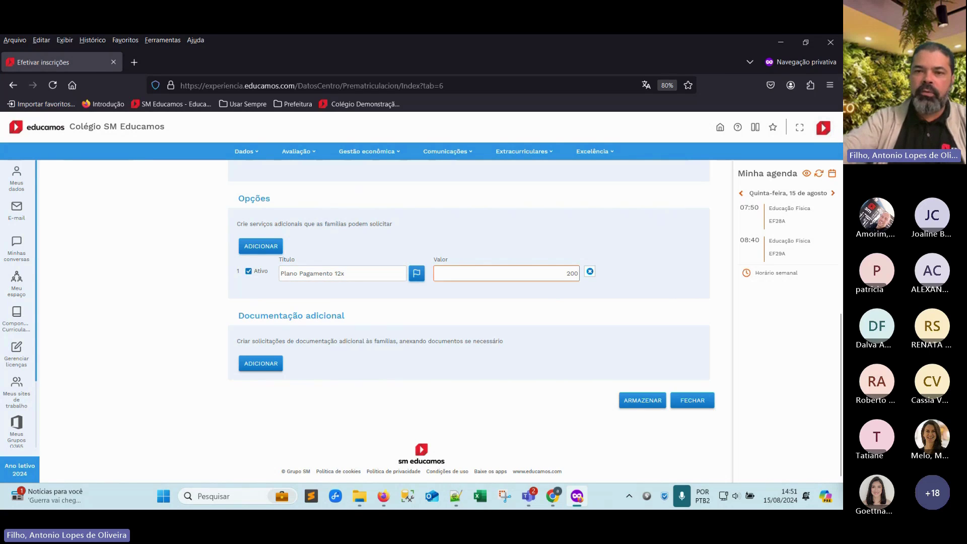
{"action": "type", "text": "0"}
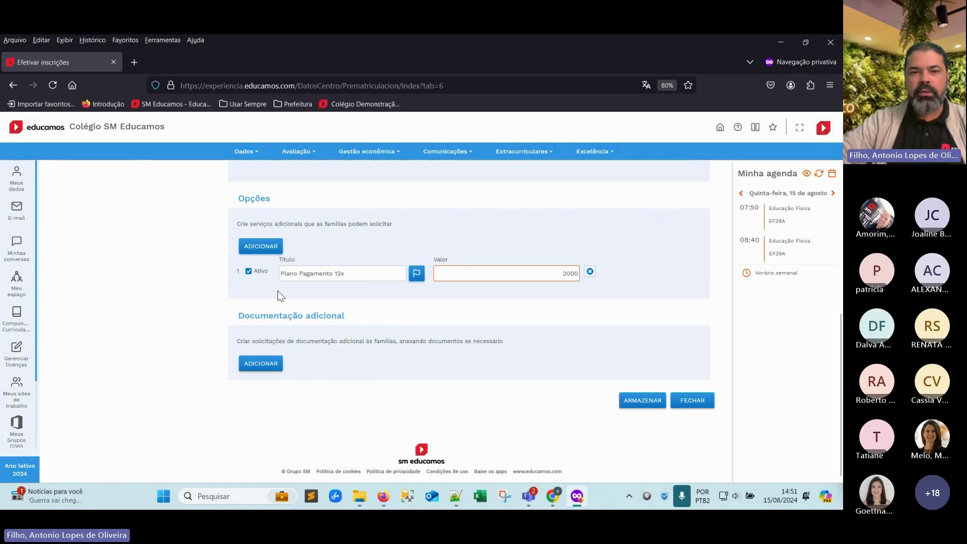
Add a second option titled Plano Pagamento 11x priced at 2500
{"action": "left_click", "coordinate": [259, 246]}
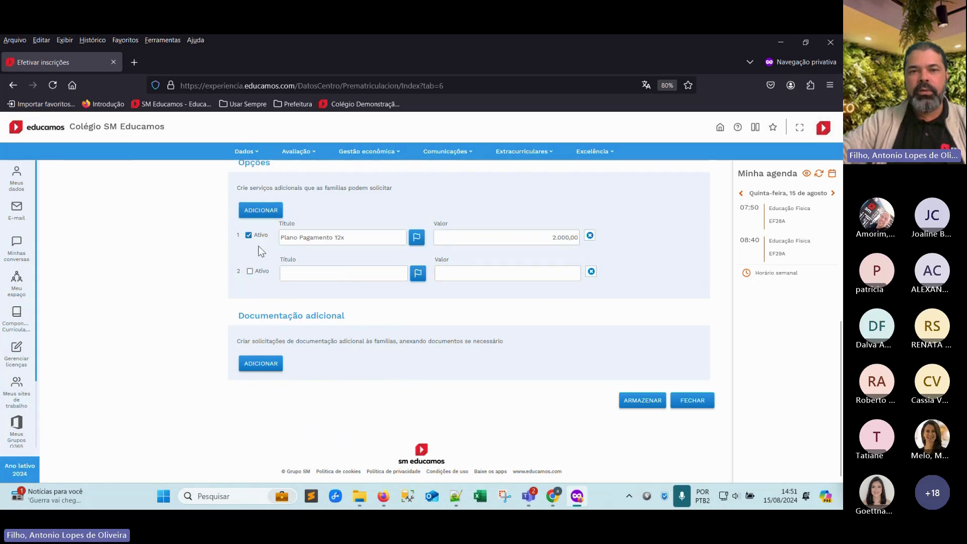
{"action": "left_click", "coordinate": [317, 277]}
{"action": "type", "text": "Plano Pagamento 12x"}
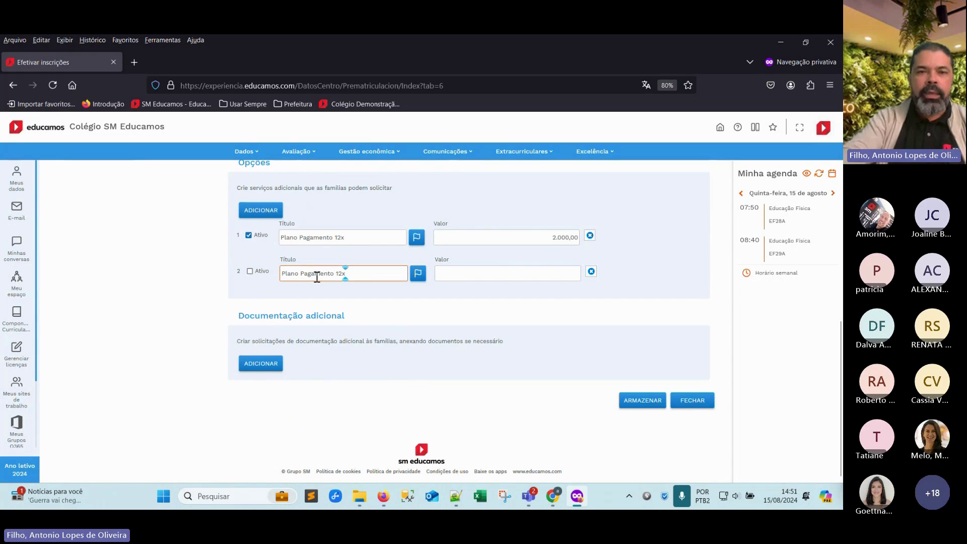
{"action": "key", "text": "Left"}
{"action": "key", "text": "BackSpace"}
{"action": "type", "text": "1"}
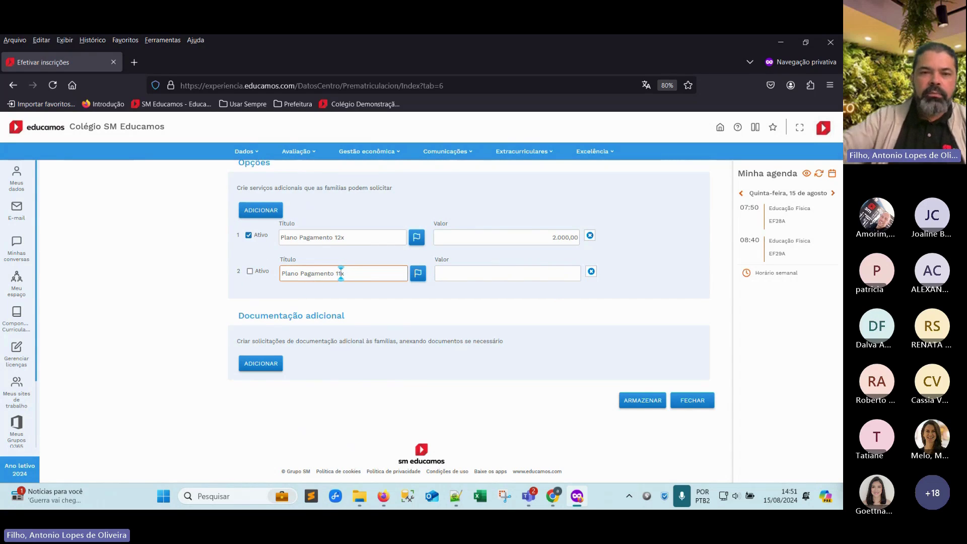
{"action": "left_click", "coordinate": [498, 275]}
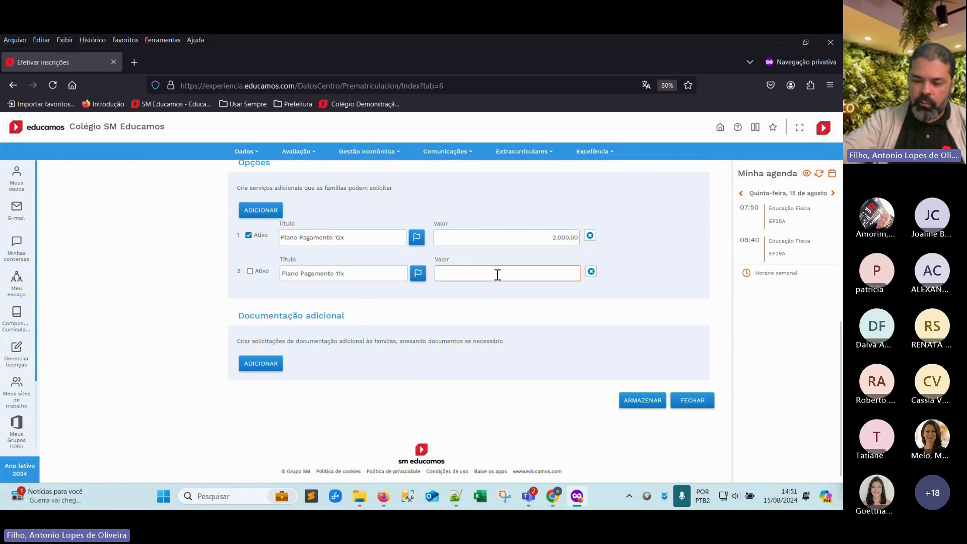
{"action": "type", "text": "2500"}
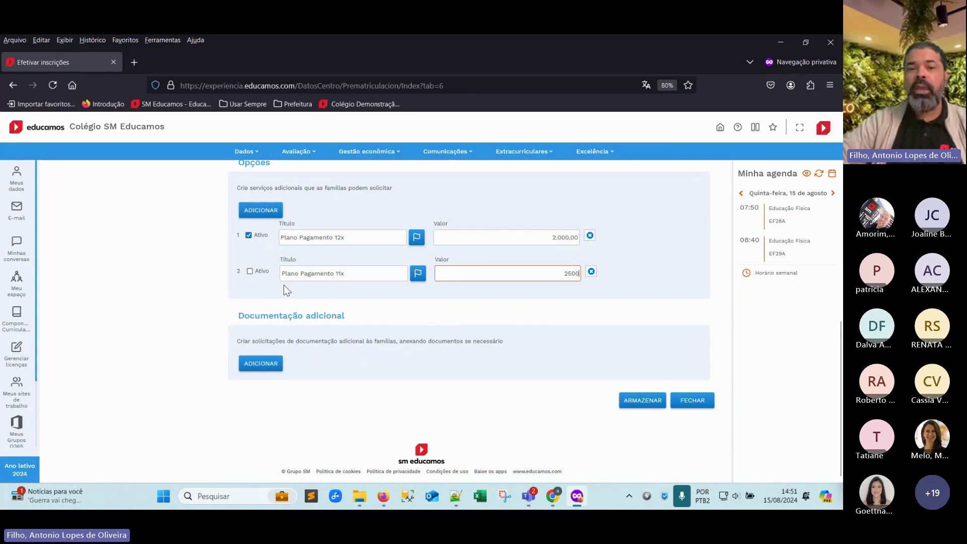
Add an active Seguro Escolar option at 35, and mark Plano Pagamento 11x active
{"action": "left_click", "coordinate": [271, 214]}
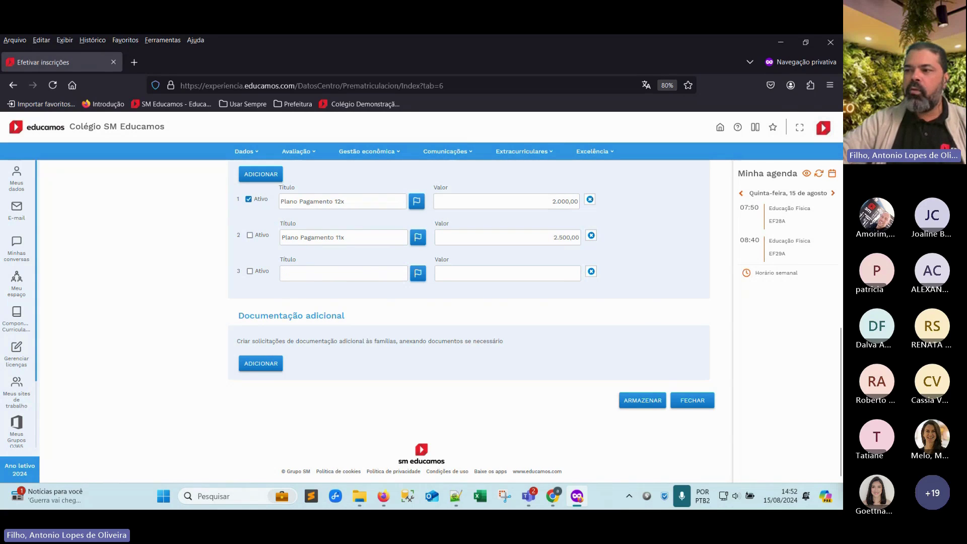
{"action": "key", "text": "alt+Tab"}
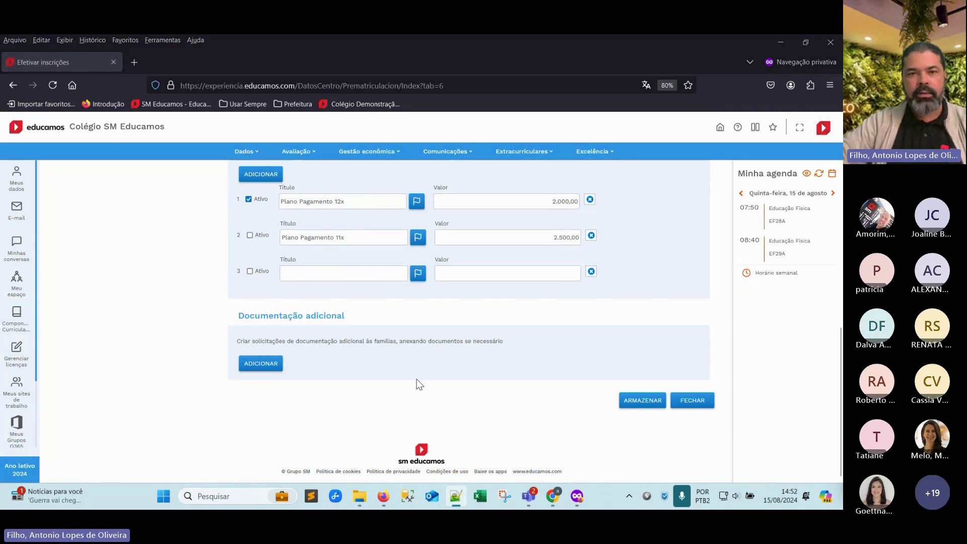
{"action": "left_click", "coordinate": [306, 272]}
{"action": "type", "text": "Seguro Escolar"}
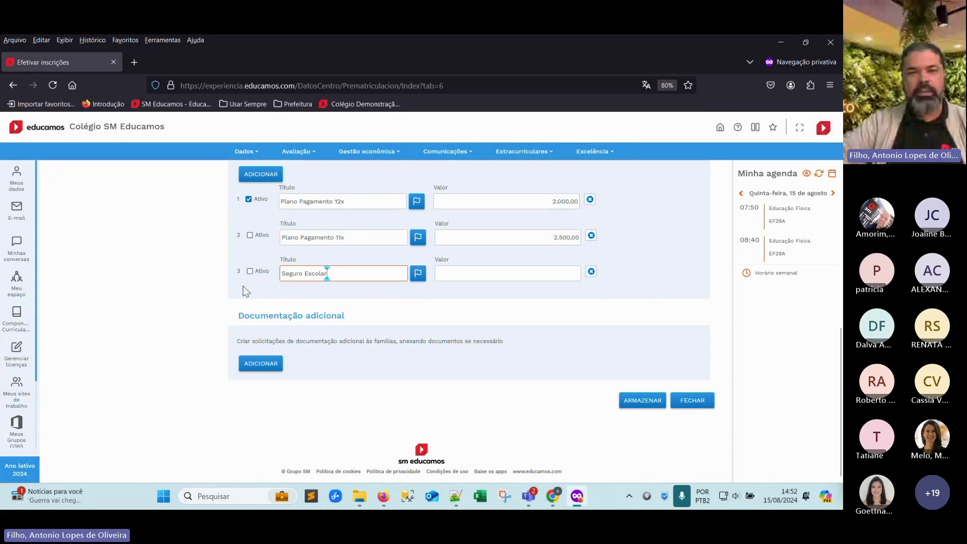
{"action": "left_click", "coordinate": [250, 271]}
{"action": "left_click", "coordinate": [501, 277]}
{"action": "type", "text": "35"}
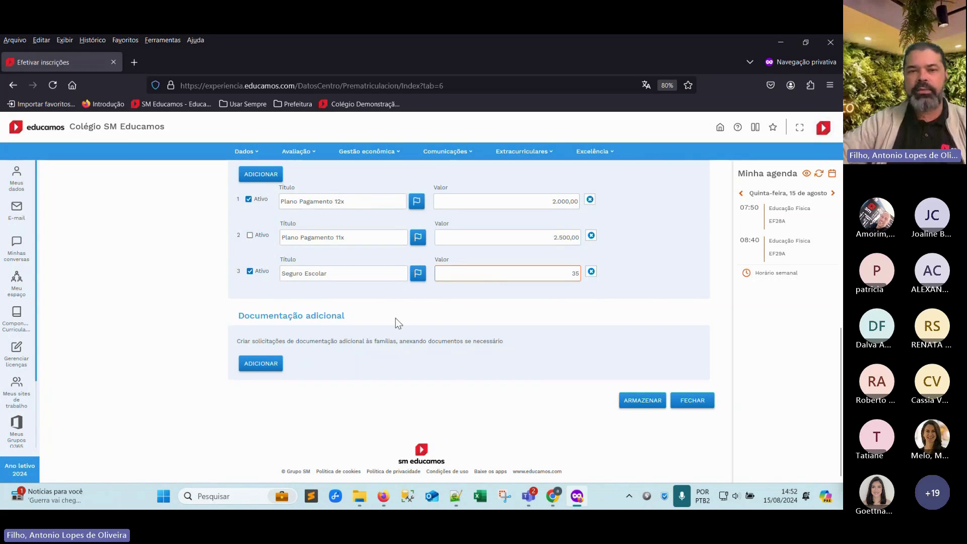
{"action": "left_click", "coordinate": [251, 235]}
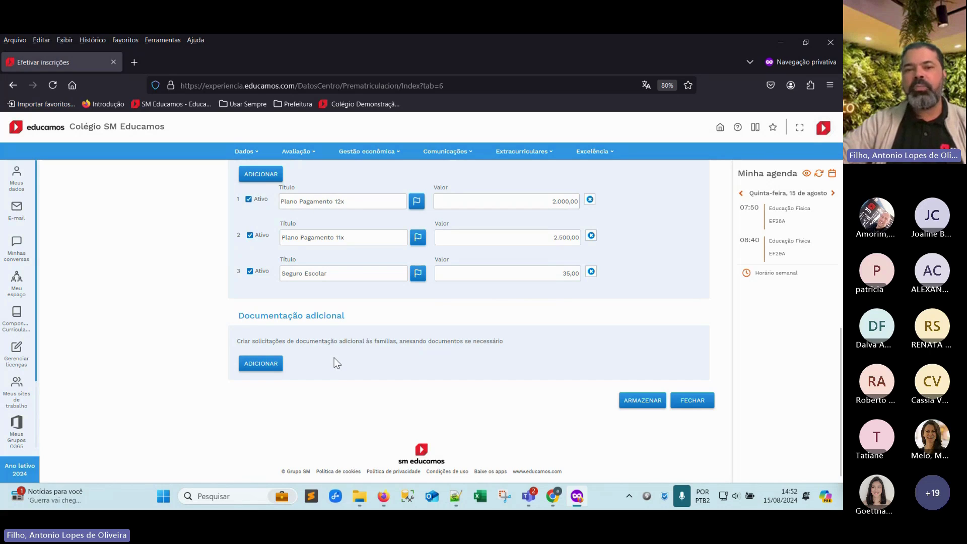
Add an active ATESTADO MÉDICO PARA ATIVIDADES FÍSICAS document request that allows attachments
{"action": "left_click", "coordinate": [261, 364]}
{"action": "scroll", "coordinate": [353, 368], "scroll_direction": "down", "scroll_amount": 1}
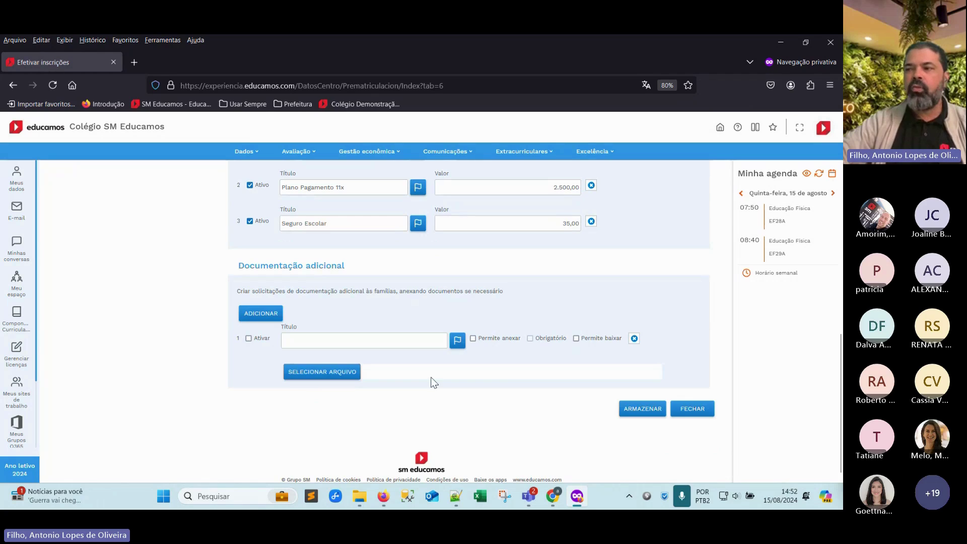
{"action": "key", "text": "alt+Tab"}
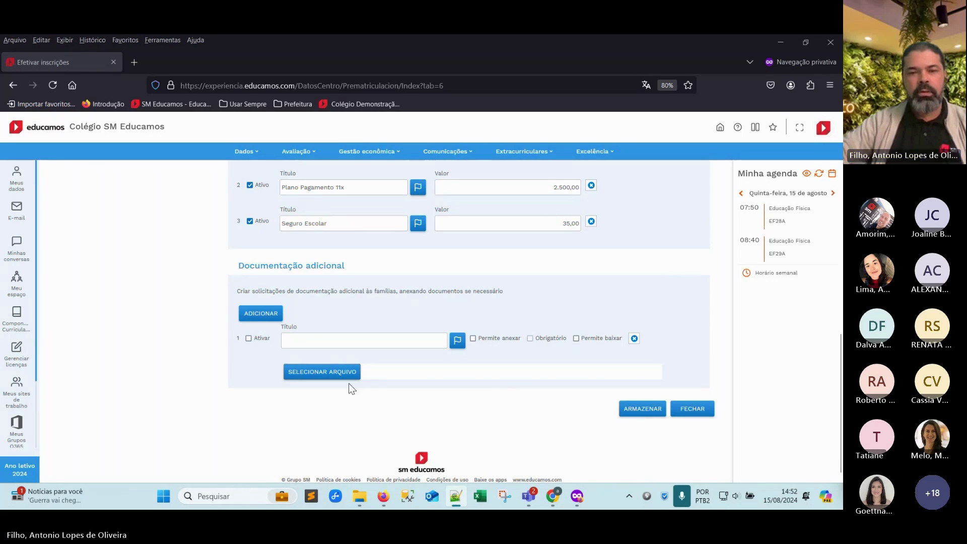
{"action": "left_click", "coordinate": [315, 343]}
{"action": "type", "text": "ATESTADO MÉDICO PARA ATIVIDADES FÍSICAS"}
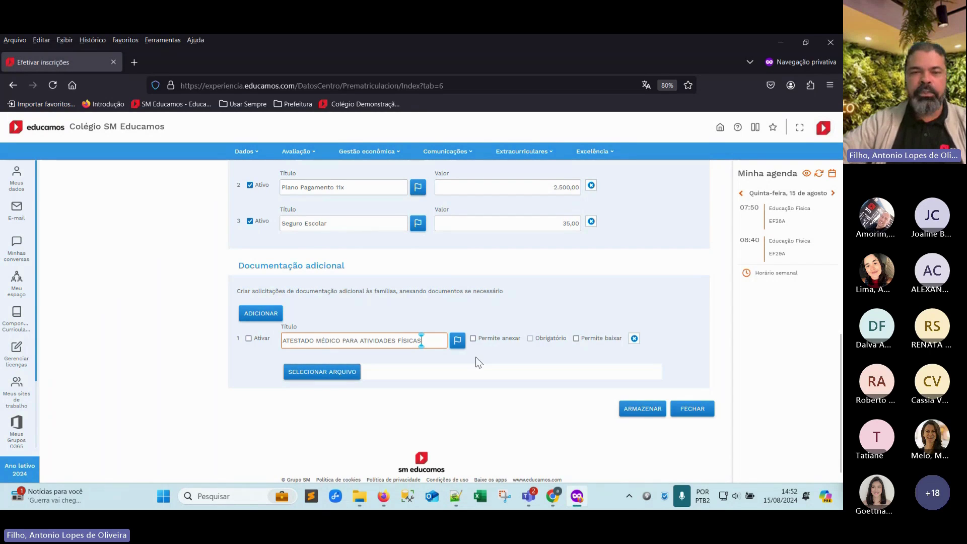
{"action": "left_click", "coordinate": [249, 338]}
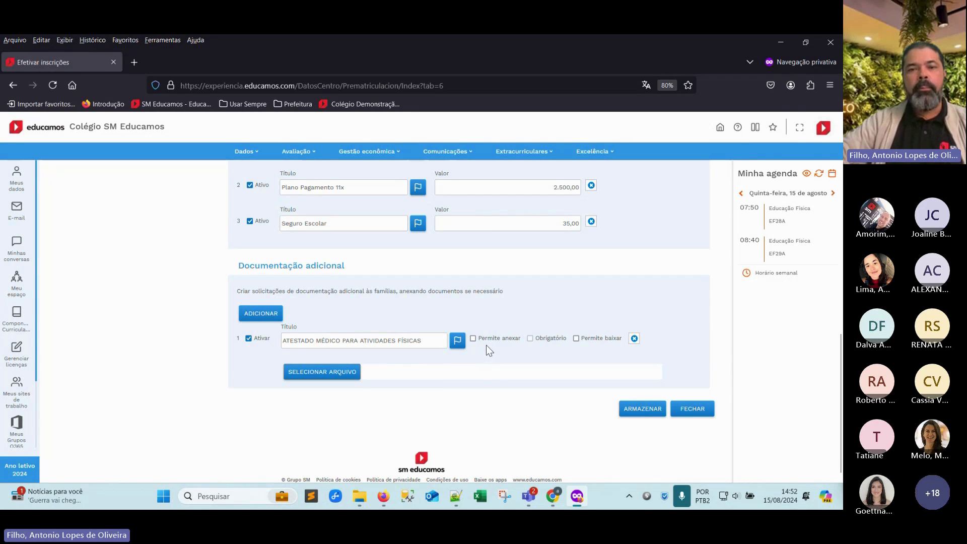
{"action": "left_click", "coordinate": [474, 339]}
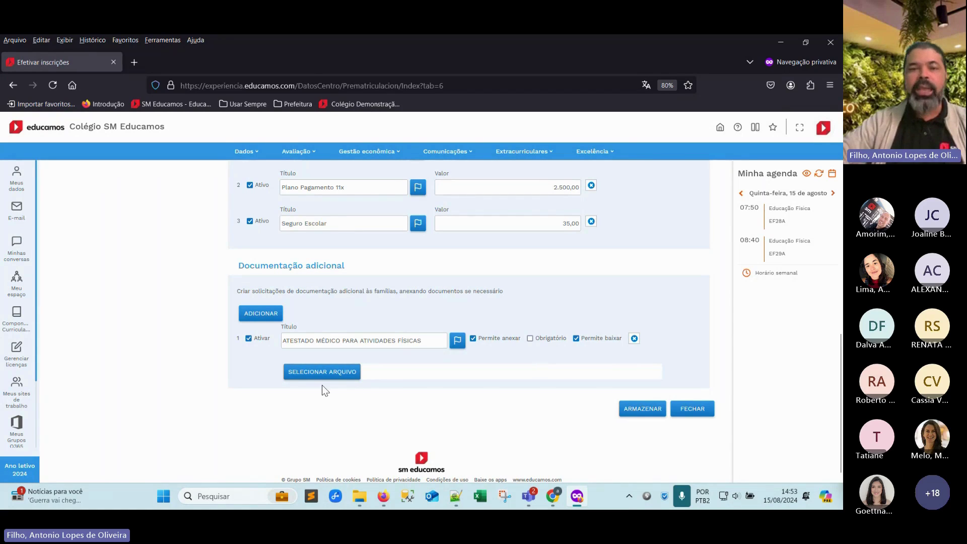
Add an active COMPROVANTE DE RESIDENCIA ATUALIZADO request allowing attachment and download
{"action": "left_click", "coordinate": [252, 316]}
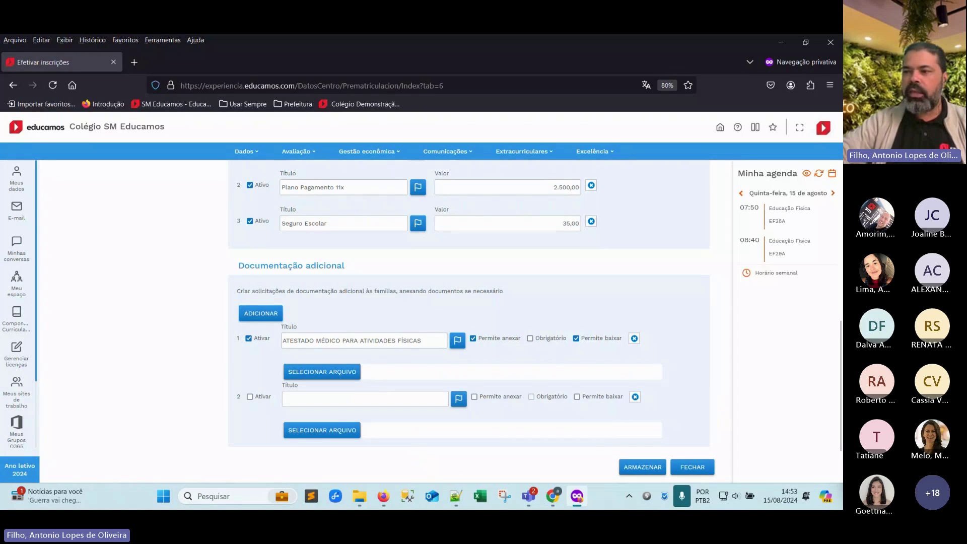
{"action": "key", "text": "alt+Tab"}
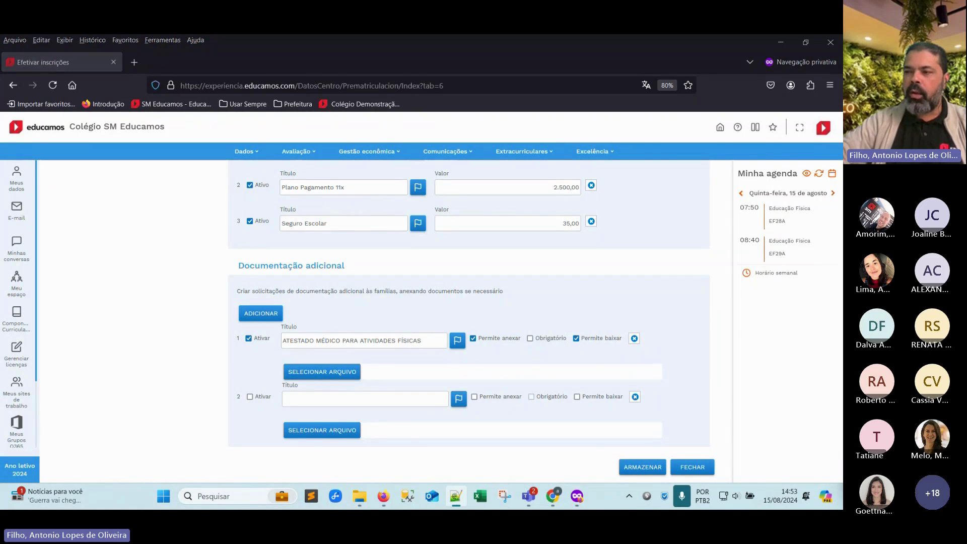
{"action": "left_click", "coordinate": [301, 400]}
{"action": "type", "text": "COMPROVANTE DE RESIDENCIA ATUALIZADO"}
{"action": "left_click", "coordinate": [248, 398]}
{"action": "left_click", "coordinate": [474, 398]}
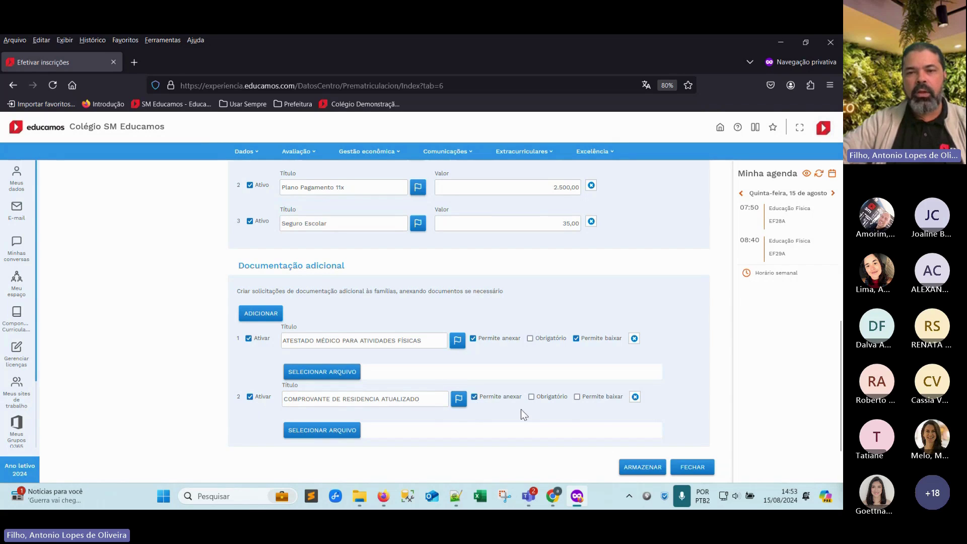
{"action": "left_click", "coordinate": [576, 397]}
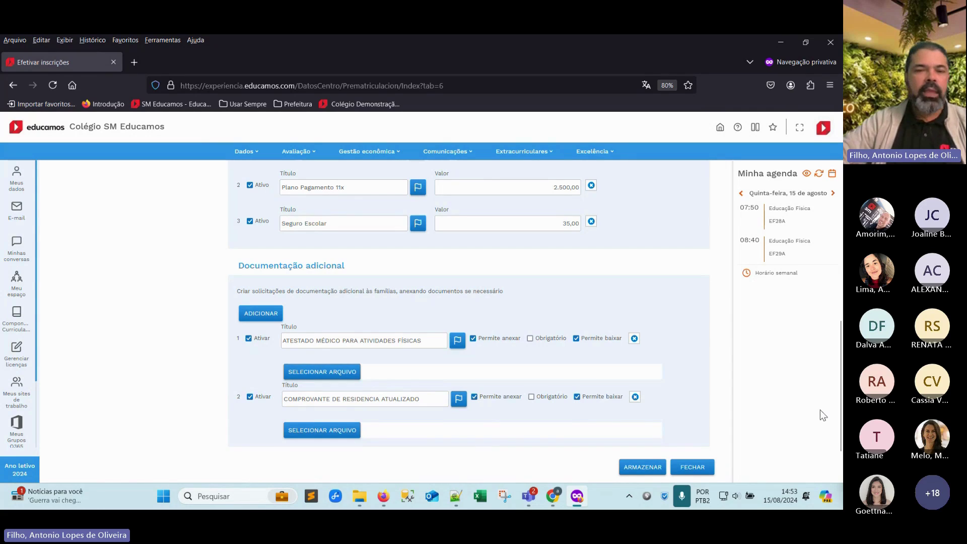
Add a third document request, Cartão de vacina, active and allowing attachments
{"action": "left_click", "coordinate": [272, 316]}
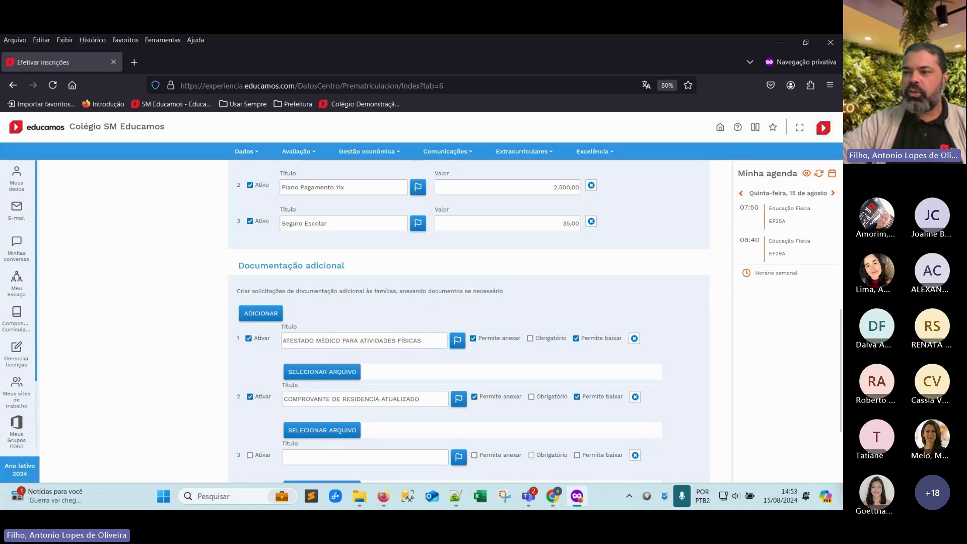
{"action": "key", "text": "alt+Tab"}
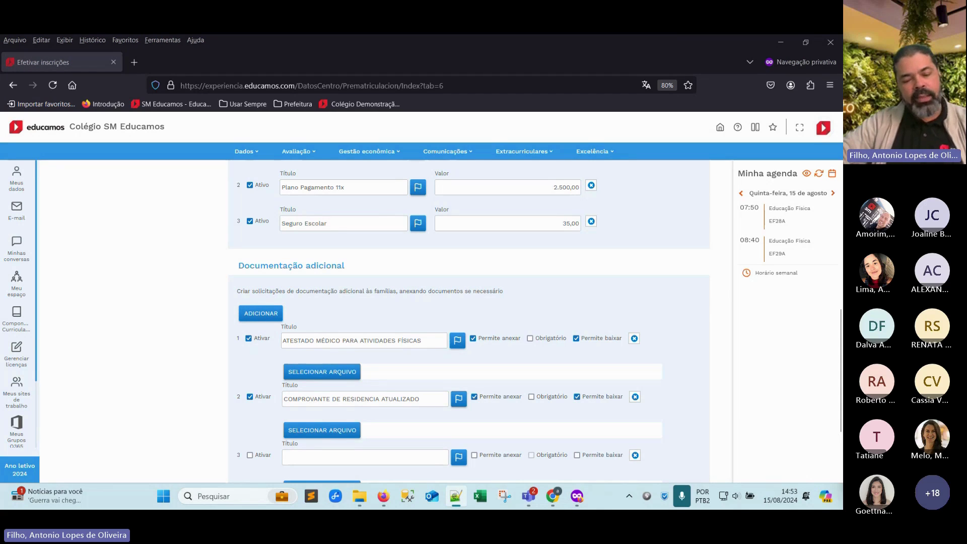
{"action": "left_click", "coordinate": [321, 463]}
{"action": "type", "text": "Cartão de vacina"}
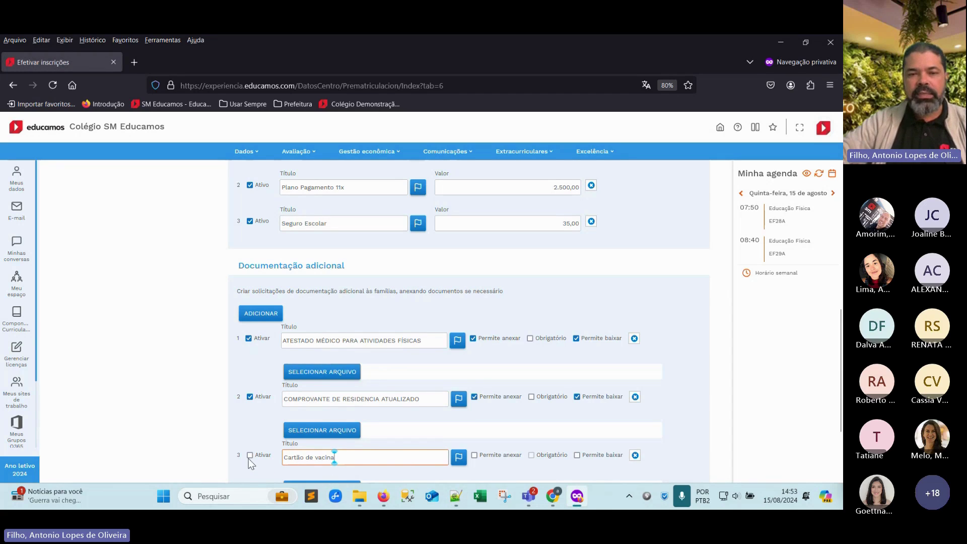
{"action": "left_click", "coordinate": [250, 455]}
{"action": "left_click", "coordinate": [474, 456]}
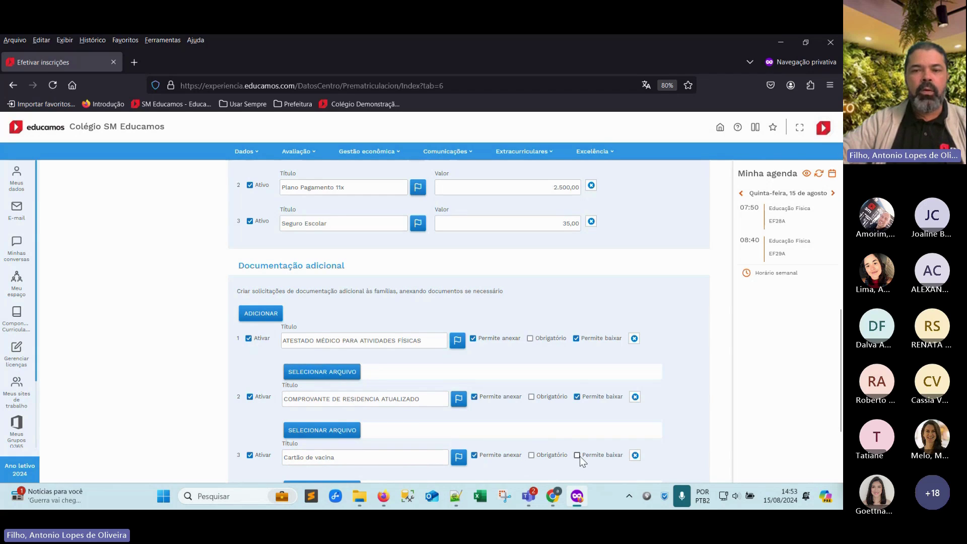
Save the additional documentation with ARMAZENAR and close the re-enrollment form
{"action": "scroll", "coordinate": [542, 432], "scroll_direction": "down", "scroll_amount": 3}
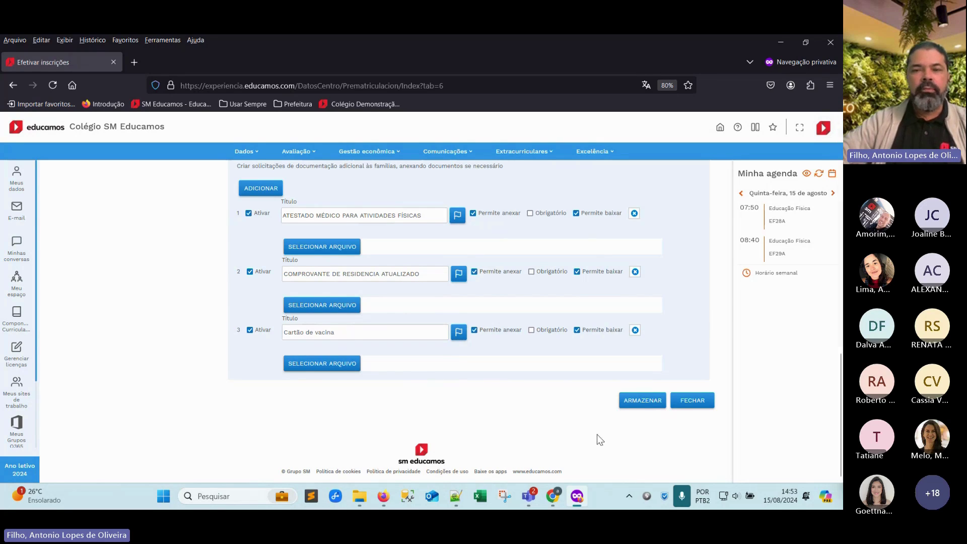
{"action": "left_click", "coordinate": [640, 401]}
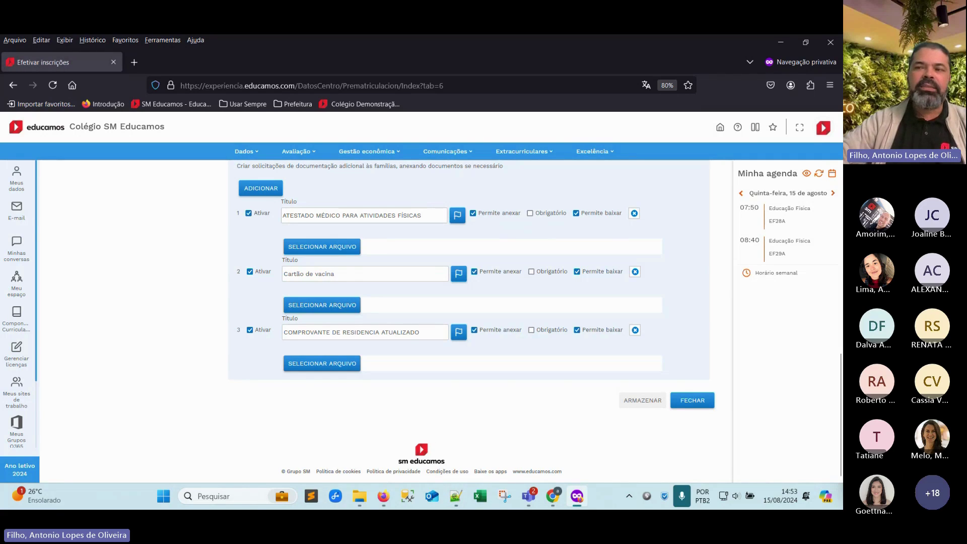
{"action": "key", "text": "alt+Tab"}
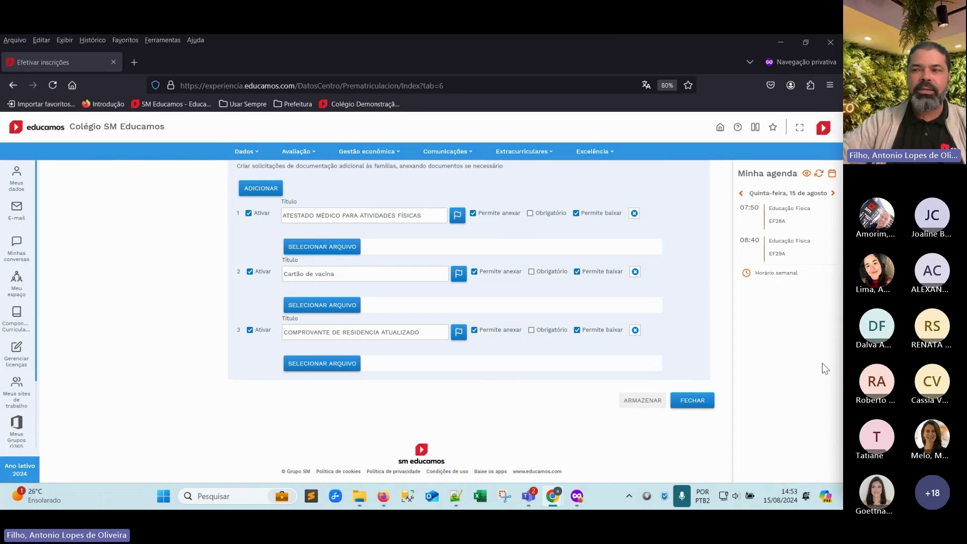
{"action": "scroll", "coordinate": [202, 377], "scroll_direction": "up", "scroll_amount": 8}
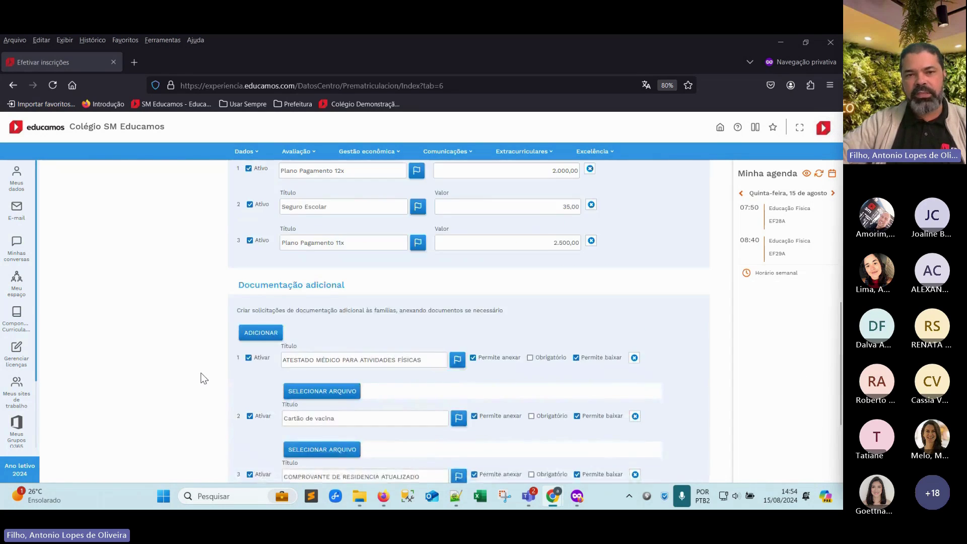
{"action": "scroll", "coordinate": [201, 378], "scroll_direction": "down", "scroll_amount": 8}
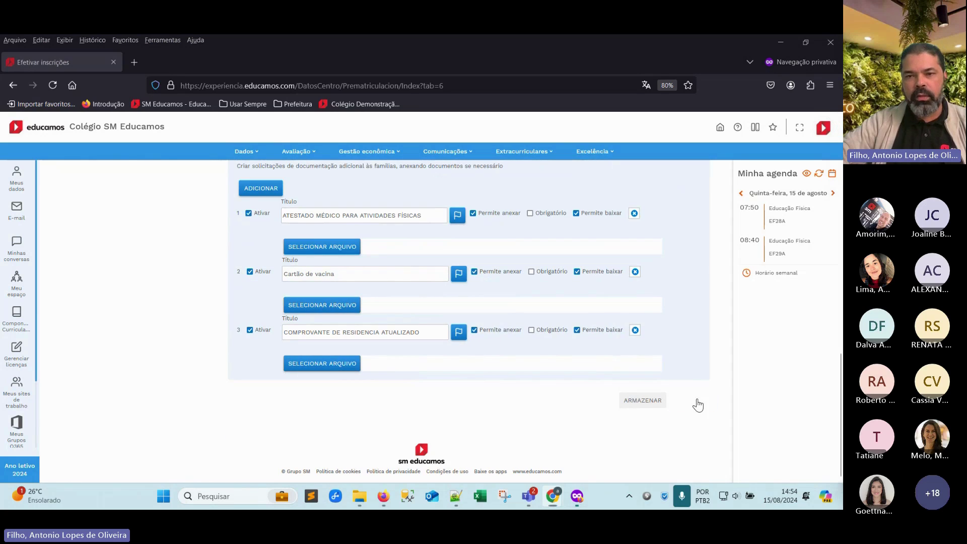
{"action": "left_click", "coordinate": [693, 400]}
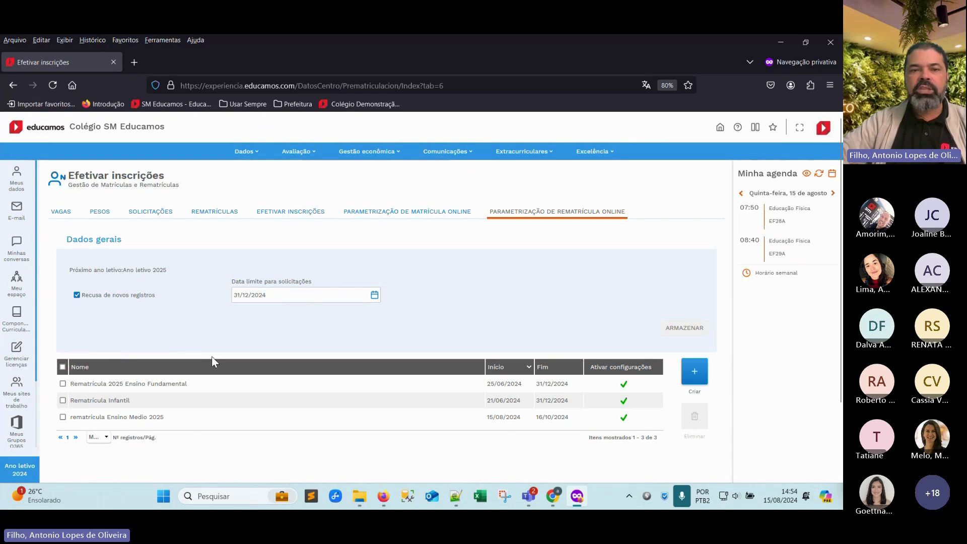
Open the 'rematrícula Ensino Medio 2025' row to show its course tree
{"action": "left_click", "coordinate": [144, 419]}
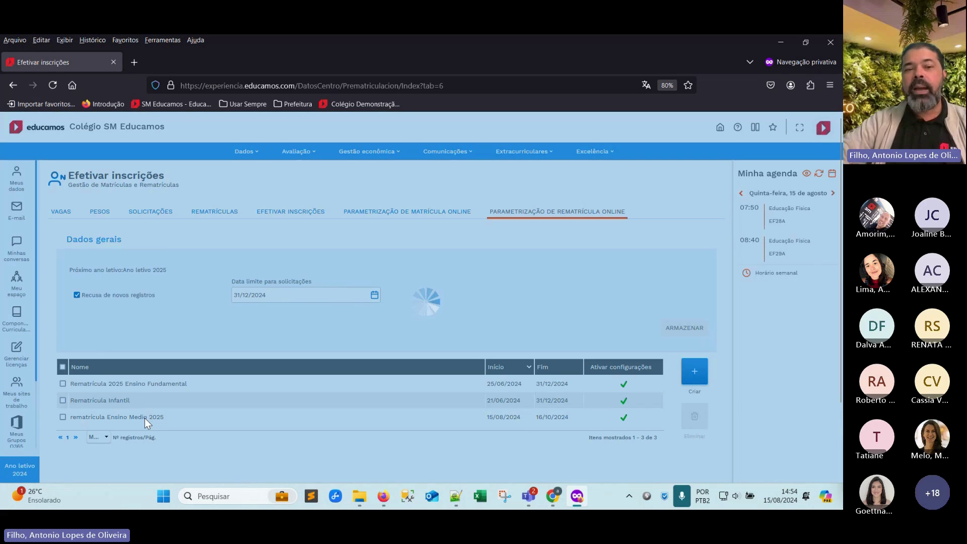
{"action": "scroll", "coordinate": [149, 328], "scroll_direction": "down", "scroll_amount": 2}
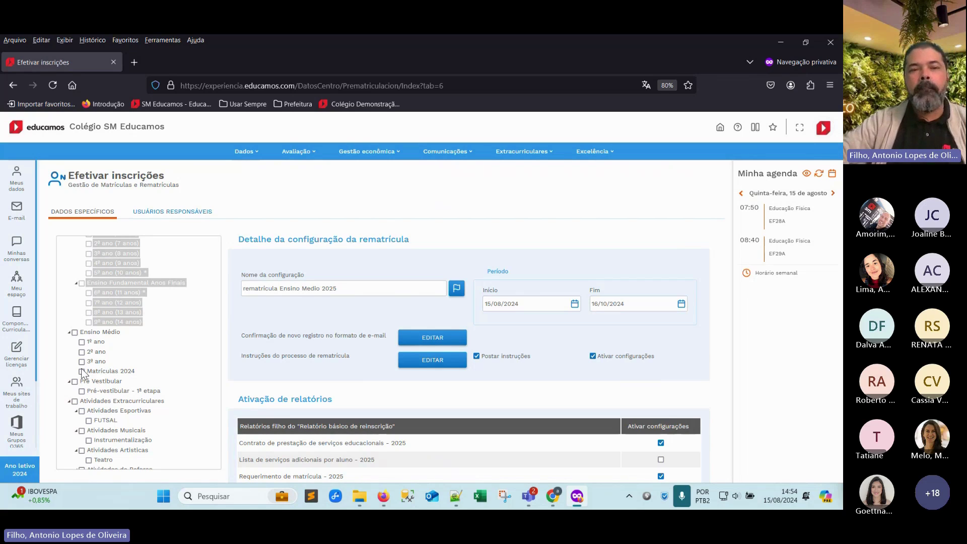
Tick Ensino Médio in the course tree, covering 1º, 2º, 3º ano and Matrículas 2024, and save
{"action": "left_click", "coordinate": [74, 332]}
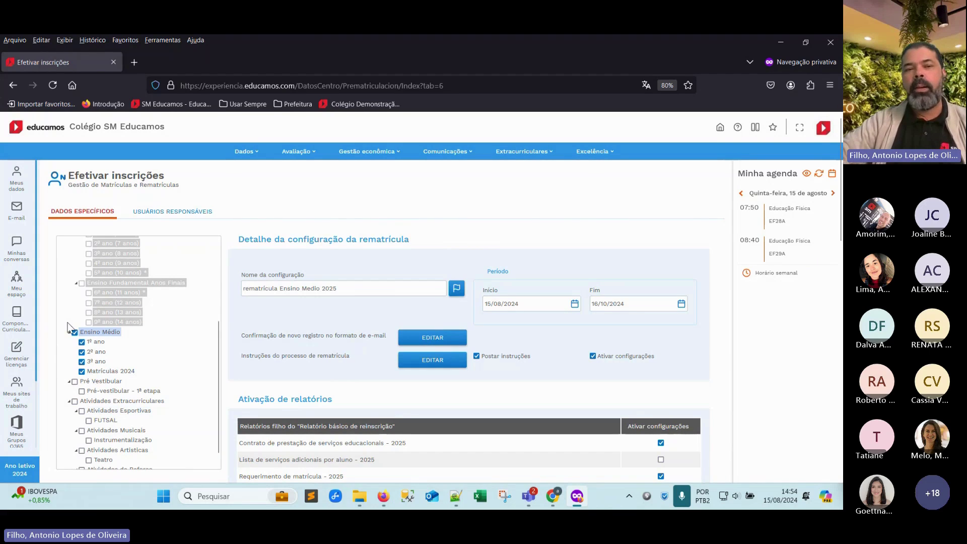
{"action": "scroll", "coordinate": [306, 380], "scroll_direction": "down", "scroll_amount": 15}
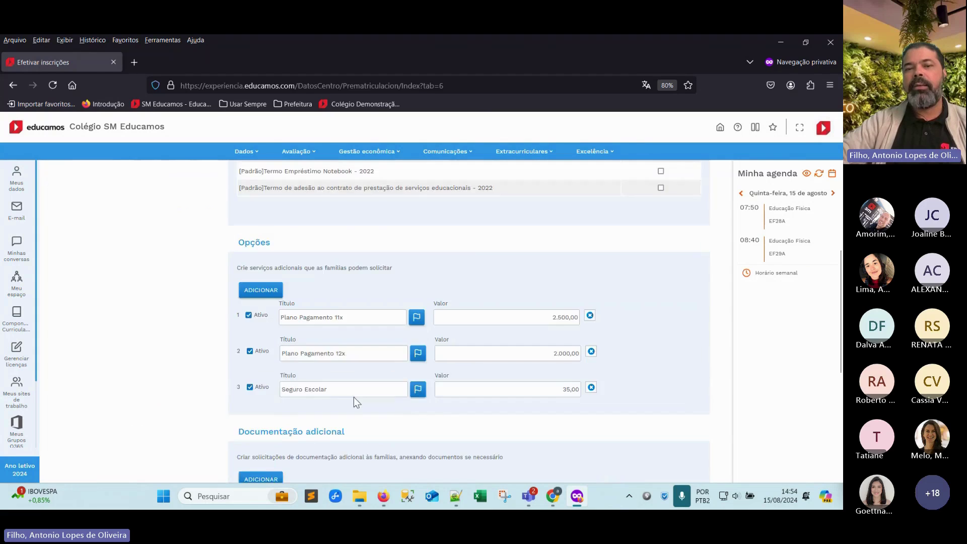
{"action": "left_click", "coordinate": [635, 419]}
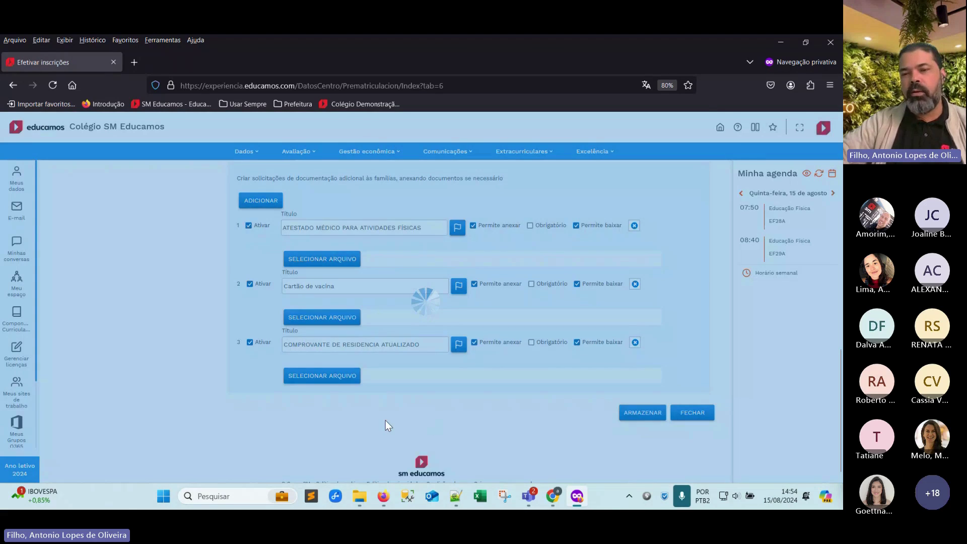
{"action": "scroll", "coordinate": [414, 406], "scroll_direction": "up", "scroll_amount": 6}
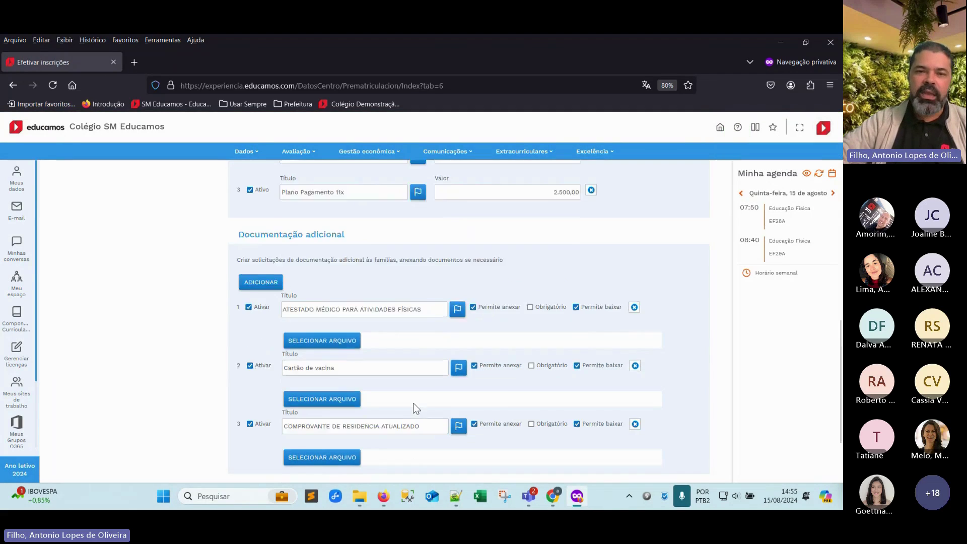
{"action": "scroll", "coordinate": [414, 414], "scroll_direction": "up", "scroll_amount": 2}
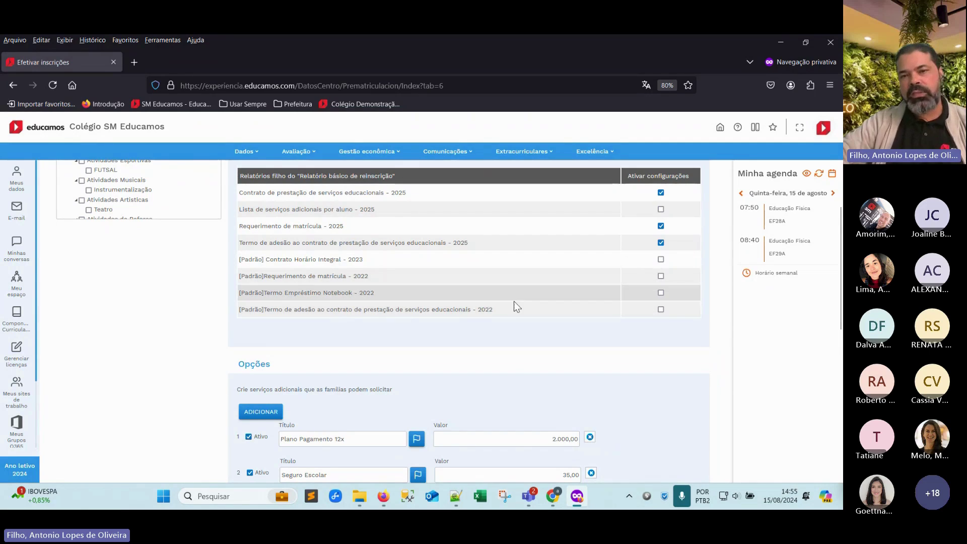
{"action": "scroll", "coordinate": [525, 391], "scroll_direction": "up", "scroll_amount": 4}
{"action": "scroll", "coordinate": [448, 378], "scroll_direction": "up", "scroll_amount": 1}
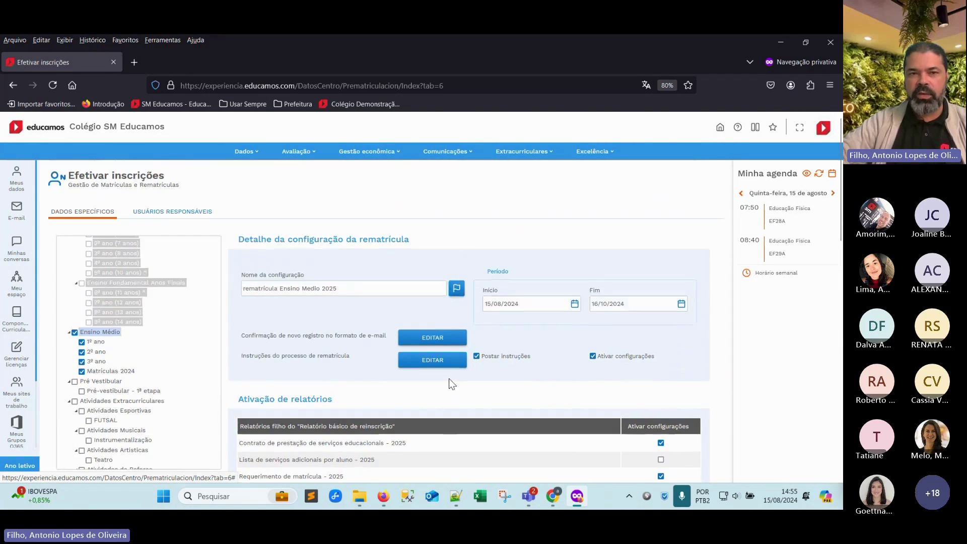
{"action": "scroll", "coordinate": [449, 378], "scroll_direction": "down", "scroll_amount": 10}
{"action": "scroll", "coordinate": [449, 376], "scroll_direction": "down", "scroll_amount": 1}
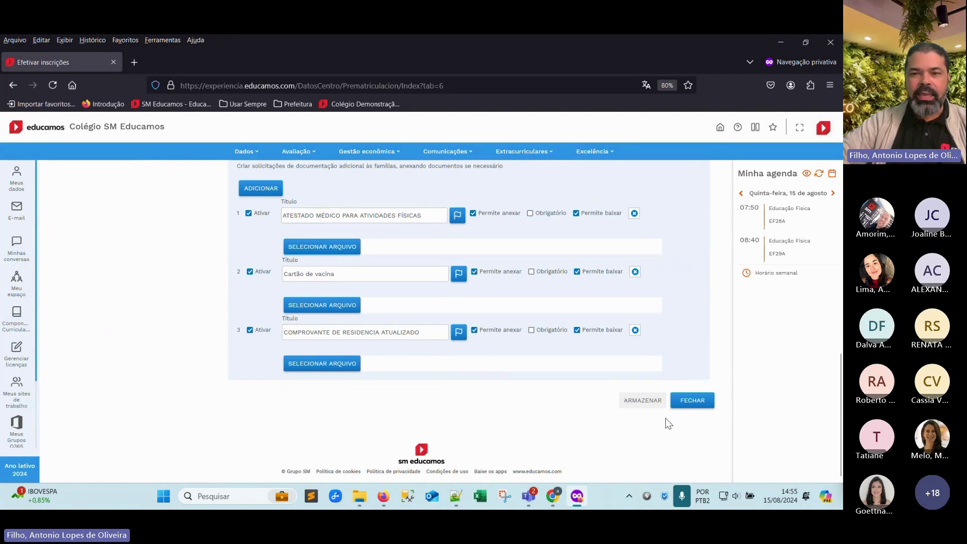
{"action": "scroll", "coordinate": [133, 318], "scroll_direction": "up", "scroll_amount": 12}
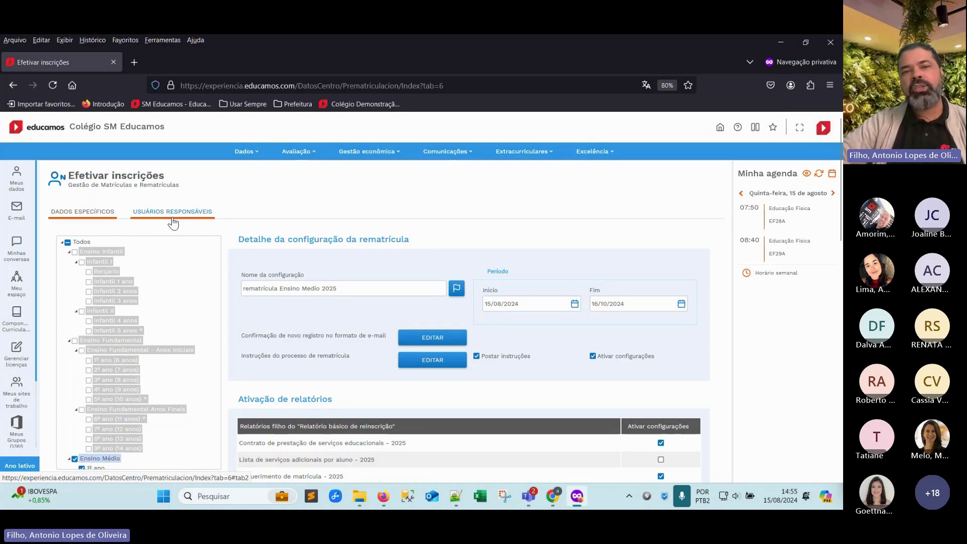
In Usuários Responsáveis, search a staff member by full name and move them to the responsible list
{"action": "left_click", "coordinate": [172, 220]}
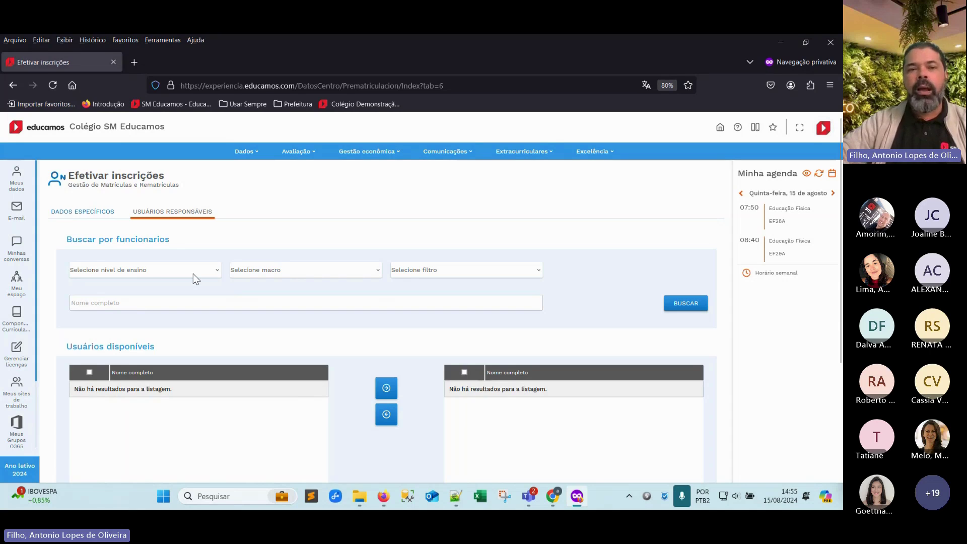
{"action": "left_click", "coordinate": [132, 307]}
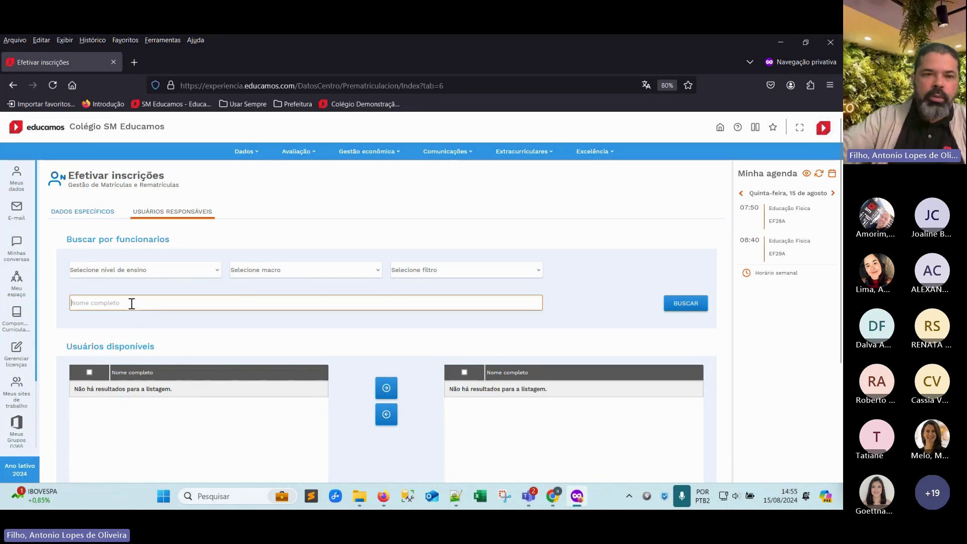
{"action": "left_click", "coordinate": [670, 303]}
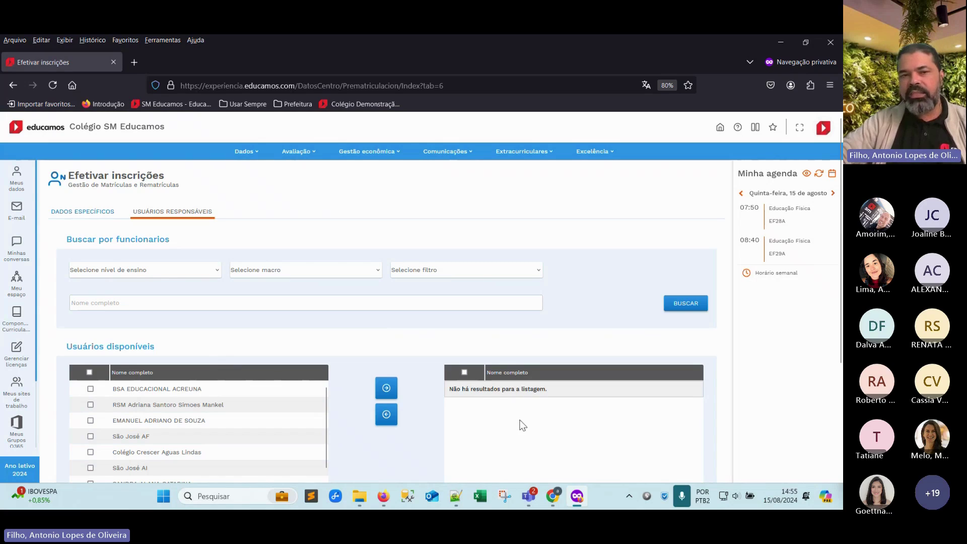
{"action": "left_click", "coordinate": [89, 304]}
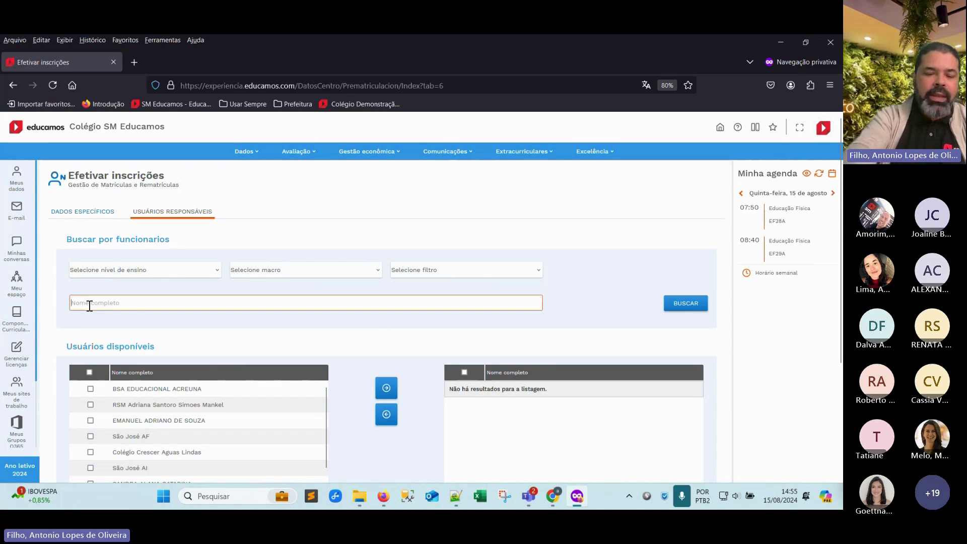
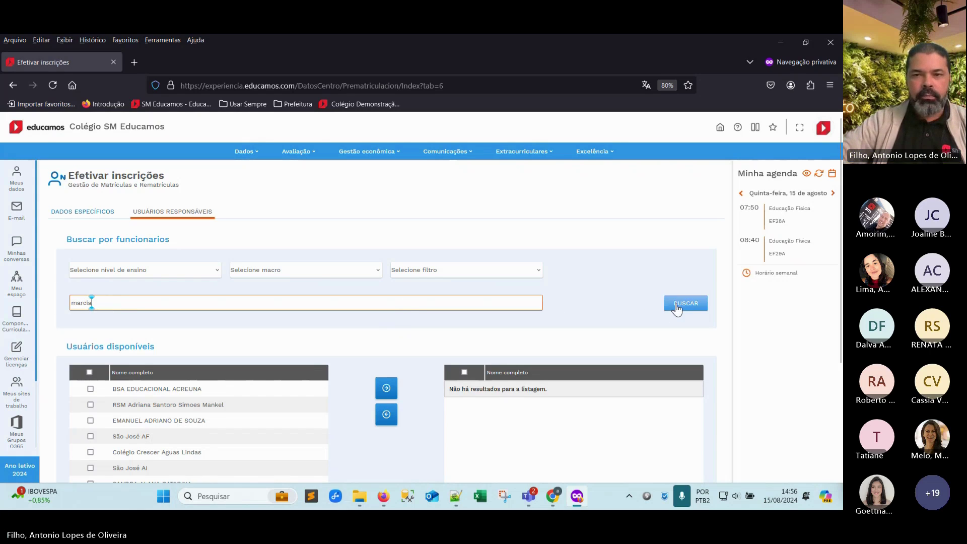
{"action": "left_click", "coordinate": [678, 304]}
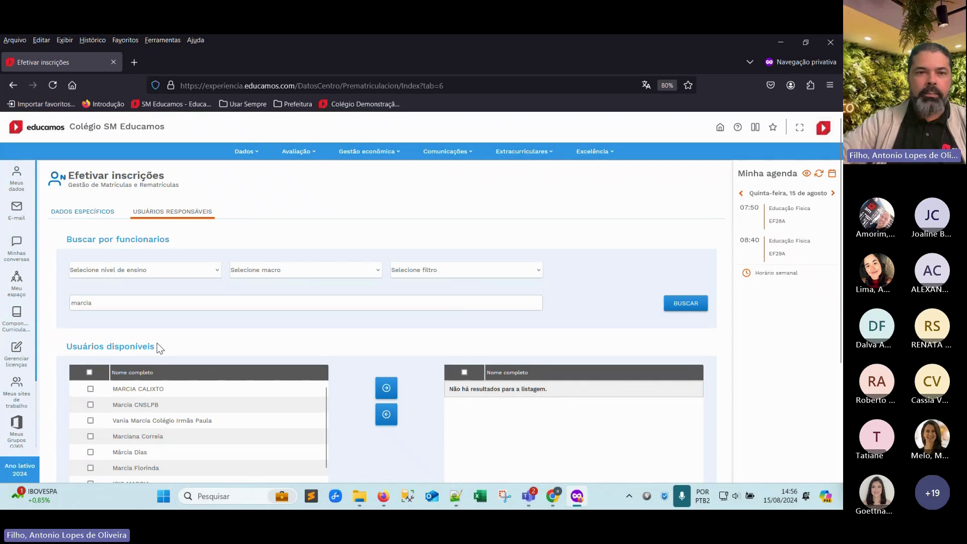
{"action": "left_click", "coordinate": [114, 306]}
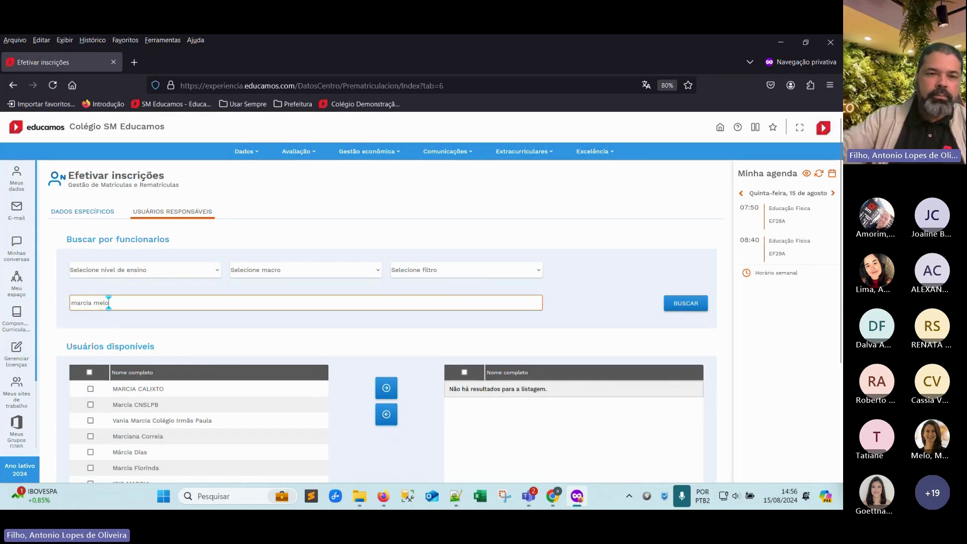
{"action": "left_click", "coordinate": [693, 306]}
{"action": "left_click", "coordinate": [90, 389]}
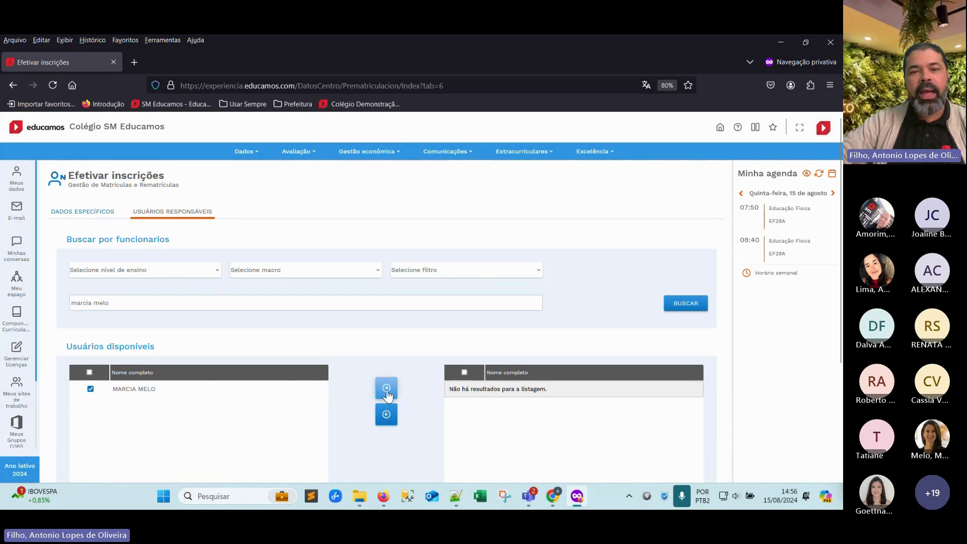
{"action": "left_click", "coordinate": [387, 394]}
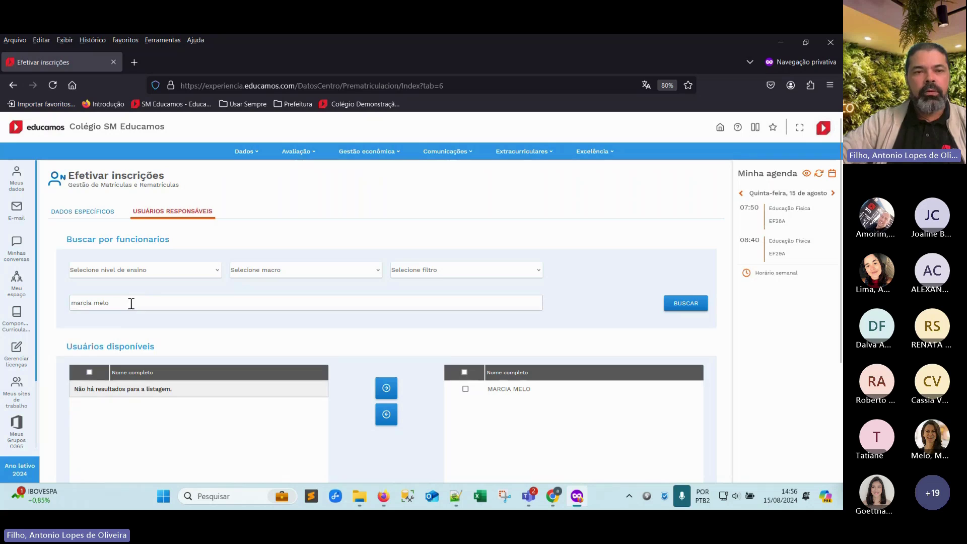
{"action": "left_click_drag", "start_coordinate": [129, 302], "coordinate": [62, 308]}
Search a corrected first name and move both matching staff members to the responsible list
{"action": "type", "text": "deb"}
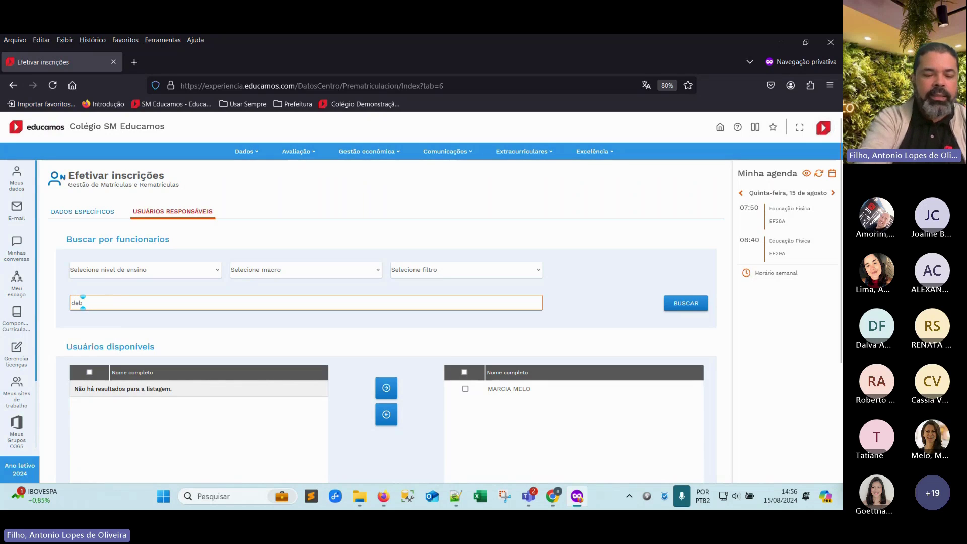
{"action": "type", "text": "ero"}
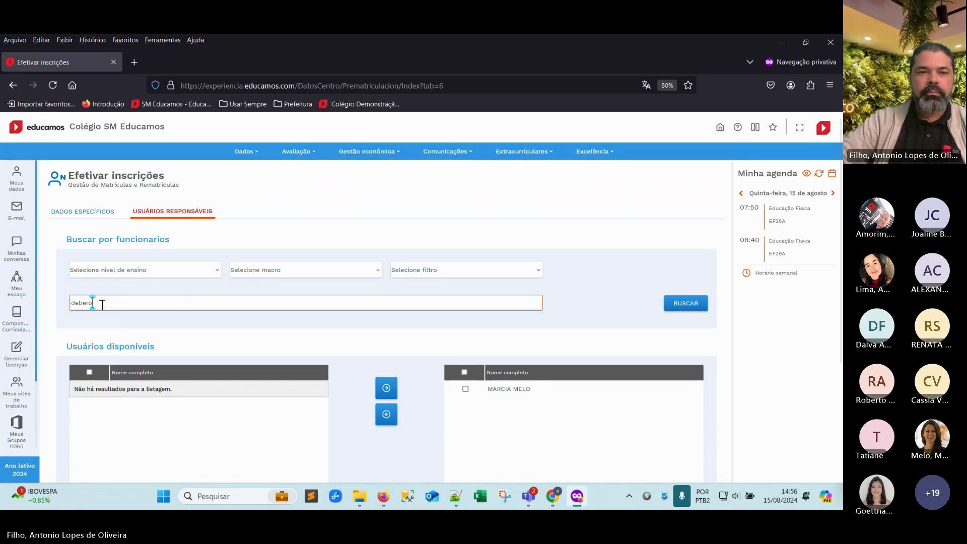
{"action": "left_click", "coordinate": [685, 303]}
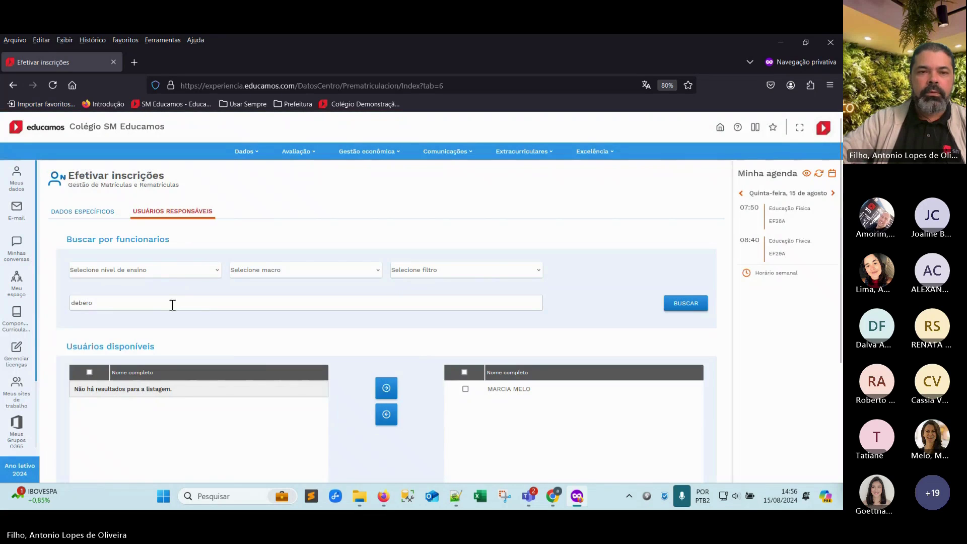
{"action": "left_click_drag", "start_coordinate": [172, 305], "coordinate": [25, 306]}
{"action": "type", "text": "d"}
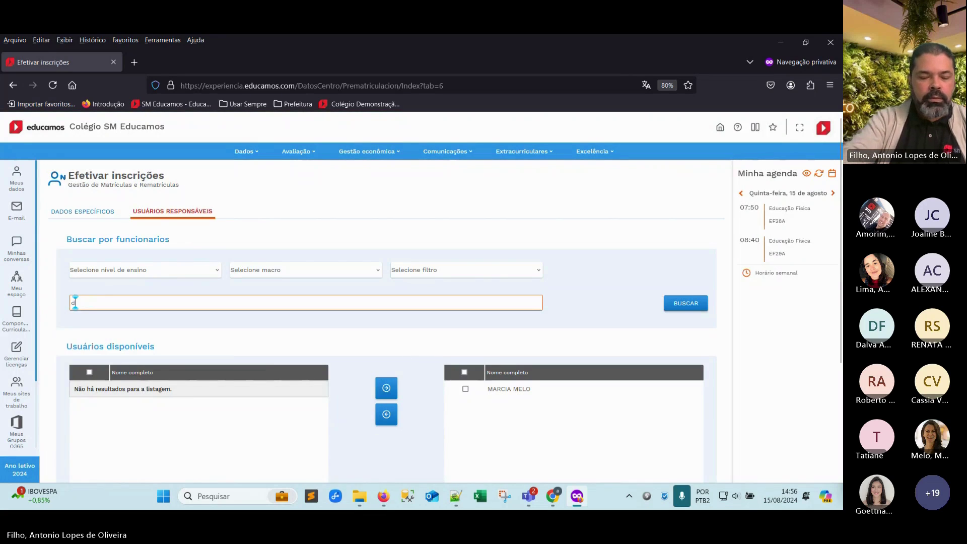
{"action": "type", "text": "ebora"}
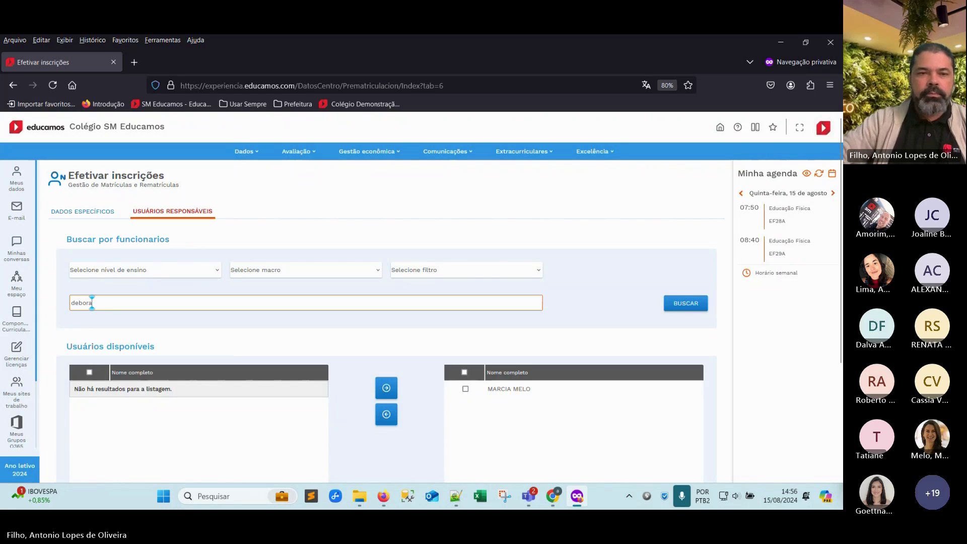
{"action": "left_click", "coordinate": [675, 304]}
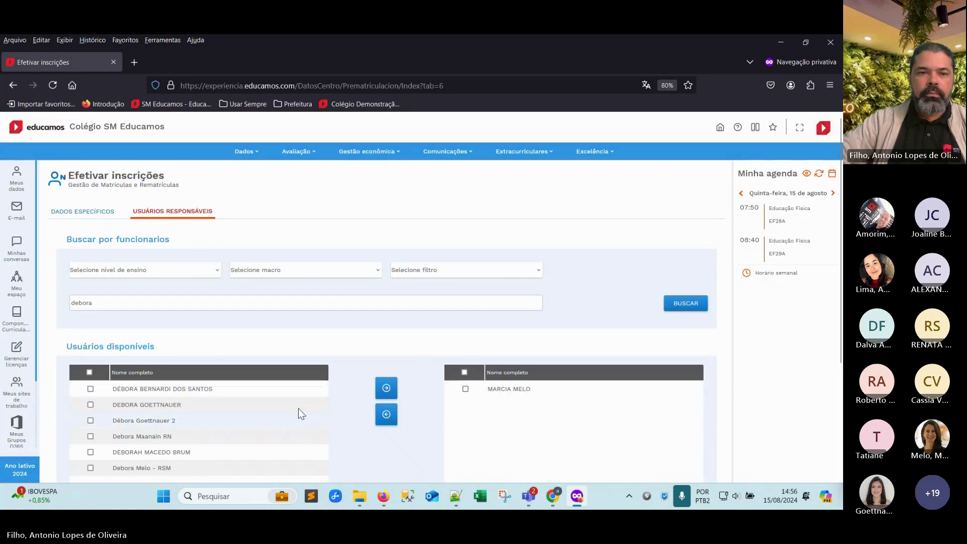
{"action": "left_click", "coordinate": [91, 404]}
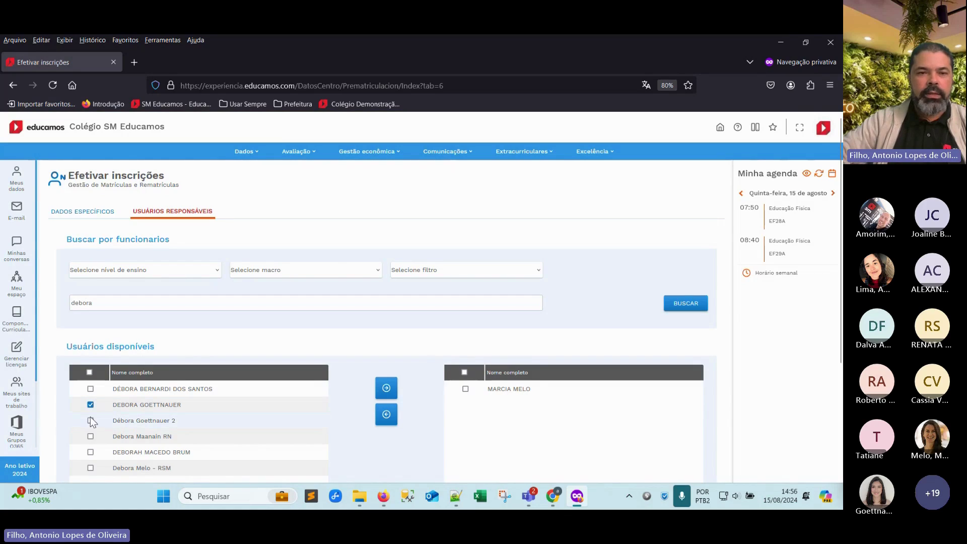
{"action": "left_click", "coordinate": [90, 421]}
{"action": "left_click", "coordinate": [385, 389]}
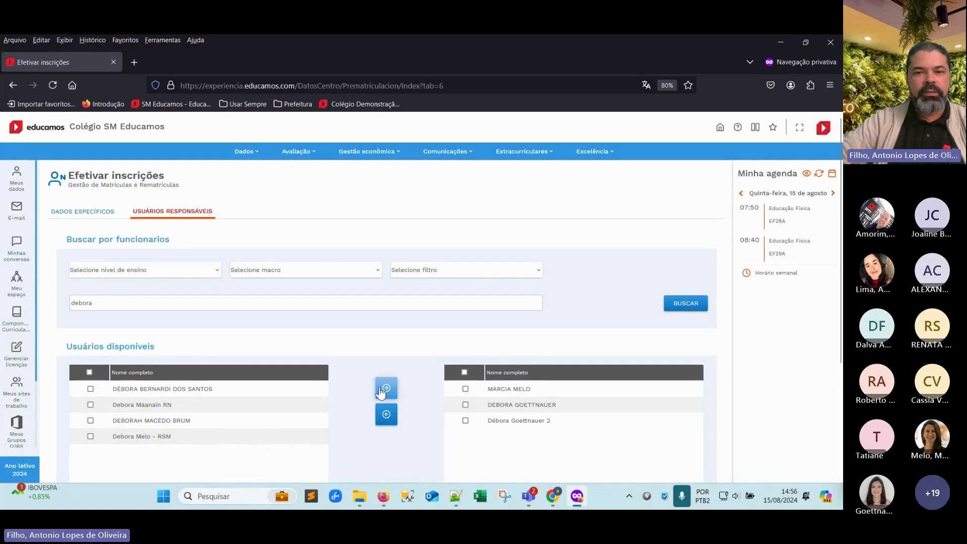
Search another staff first name and move the matching member to the responsible list
{"action": "left_click_drag", "start_coordinate": [124, 309], "coordinate": [37, 302]}
{"action": "type", "text": "amanda"}
{"action": "left_click", "coordinate": [694, 304]}
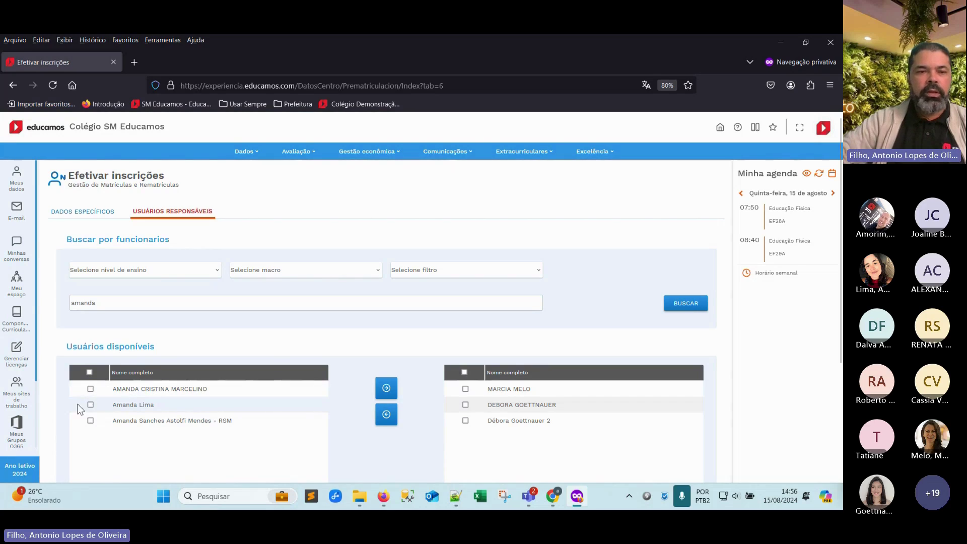
{"action": "left_click", "coordinate": [90, 404]}
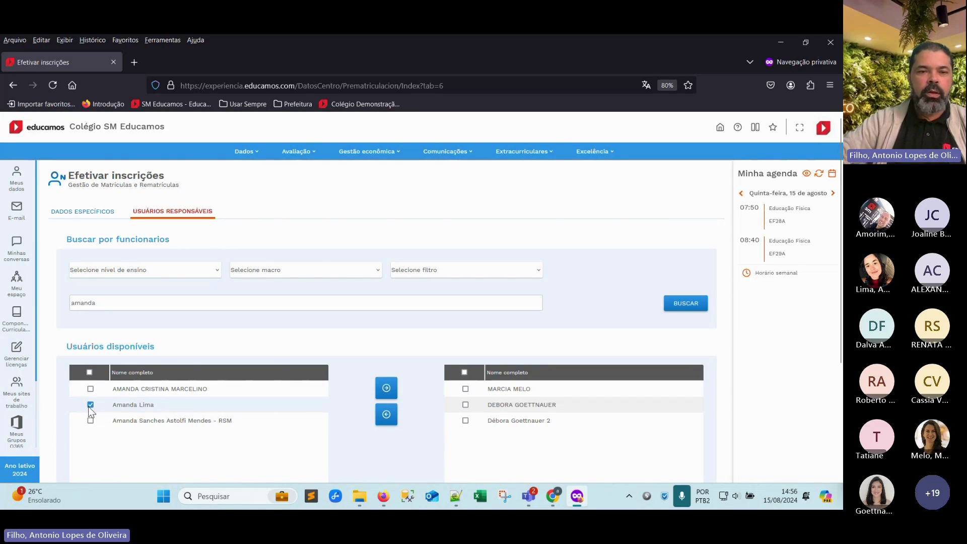
{"action": "left_click", "coordinate": [386, 389]}
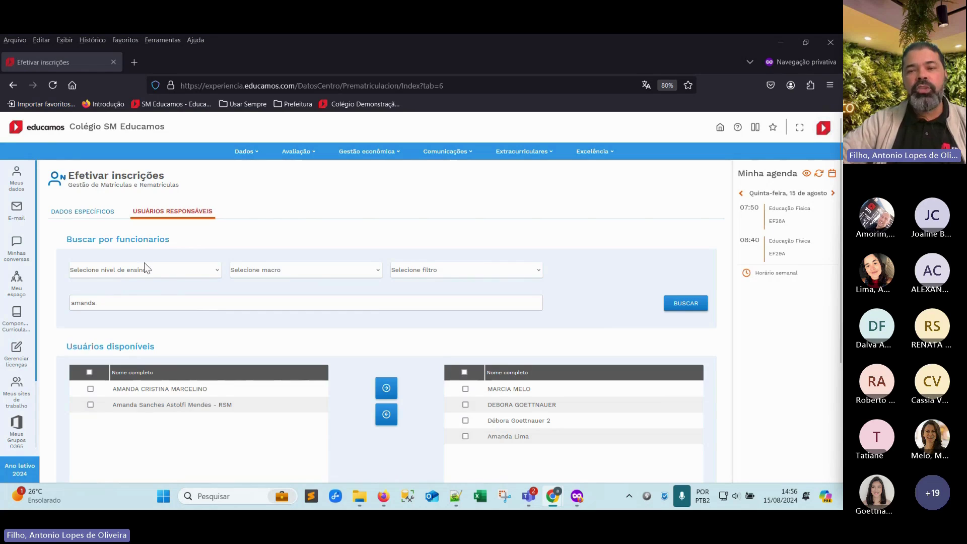
{"action": "scroll", "coordinate": [406, 316], "scroll_direction": "down", "scroll_amount": 3}
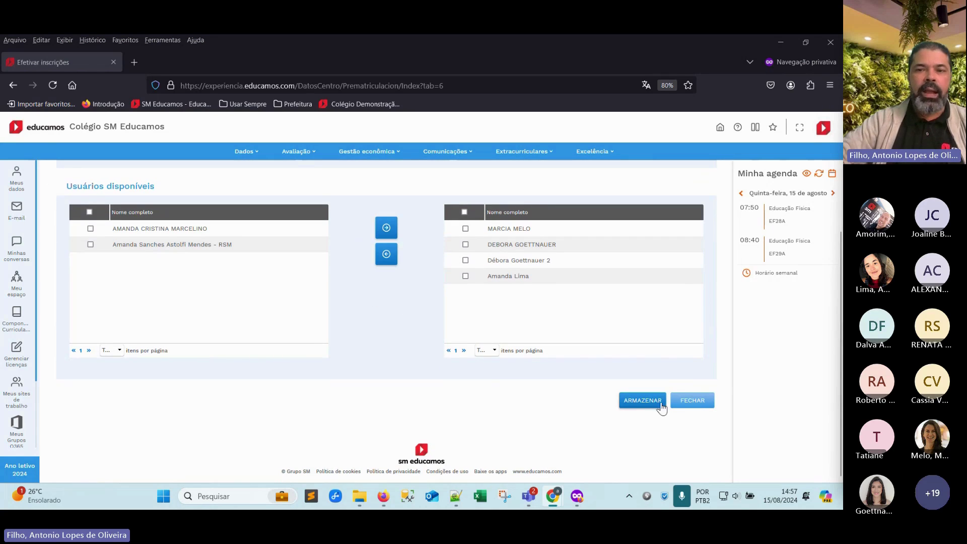
Stay on the page at the unsaved warning, save the four responsible users, and close
{"action": "left_click", "coordinate": [704, 398]}
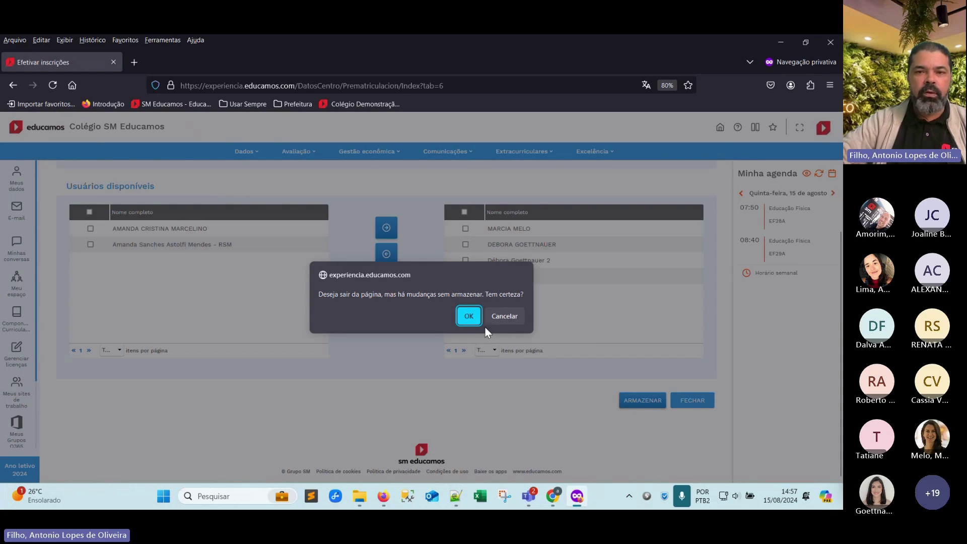
{"action": "left_click", "coordinate": [521, 325]}
{"action": "left_click", "coordinate": [634, 400]}
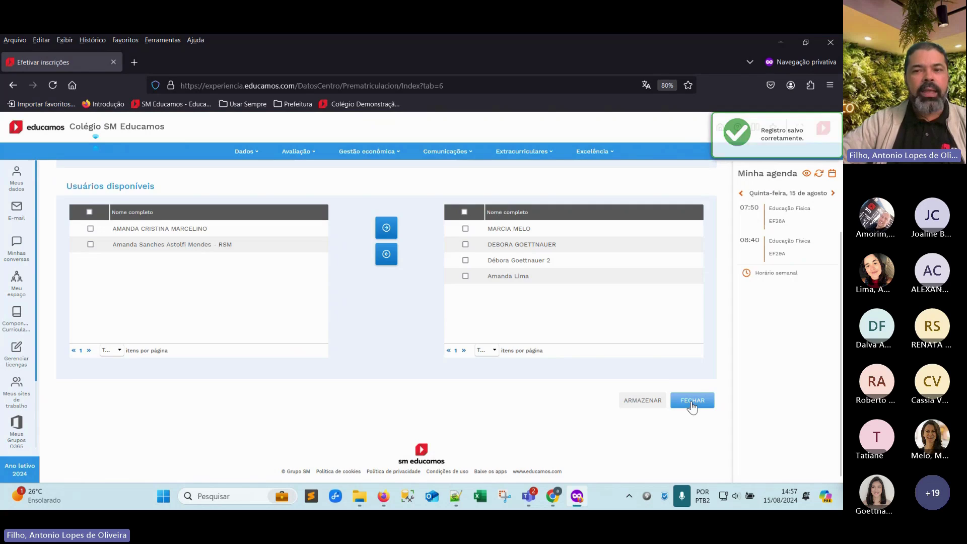
{"action": "left_click", "coordinate": [692, 403]}
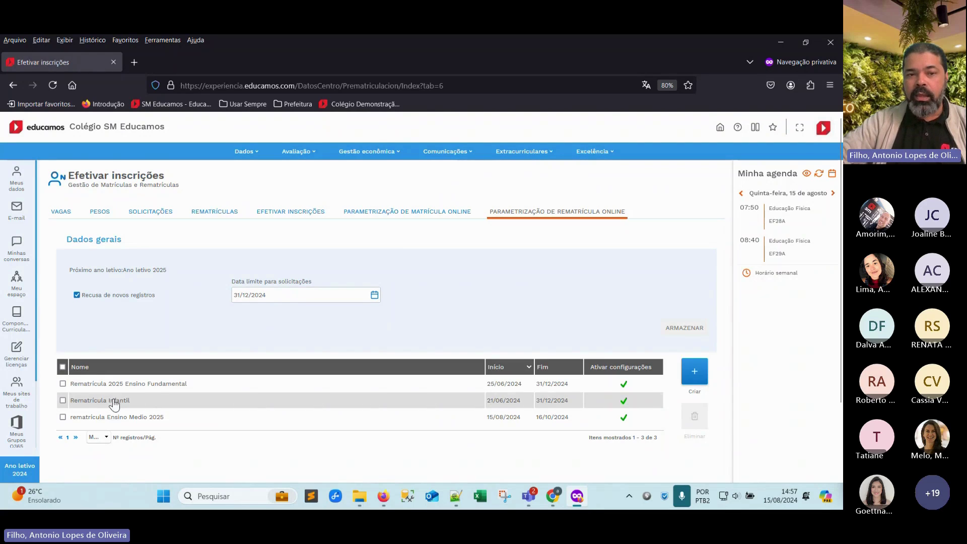
Check the responsible users of Rematrícula Infantil, then close it back to the list
{"action": "left_click", "coordinate": [114, 403]}
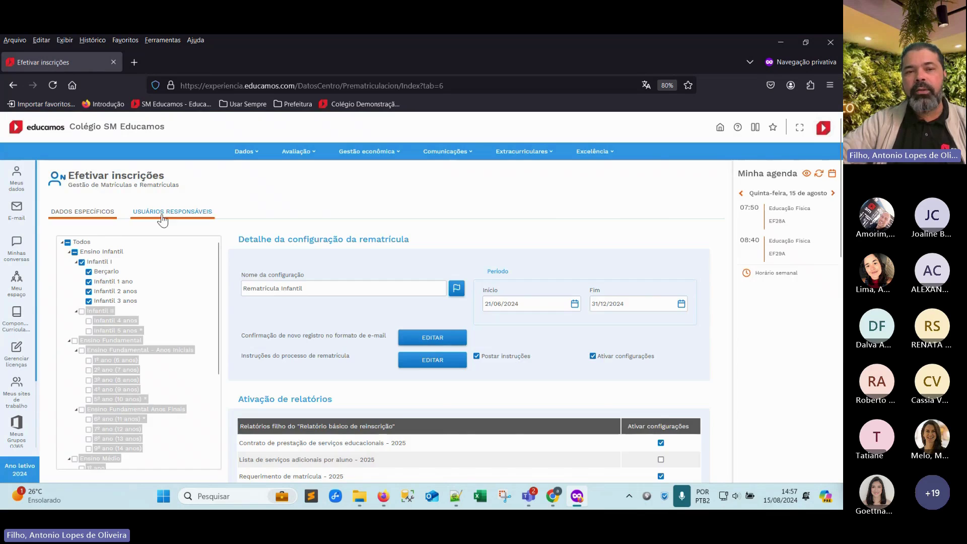
{"action": "left_click", "coordinate": [162, 219]}
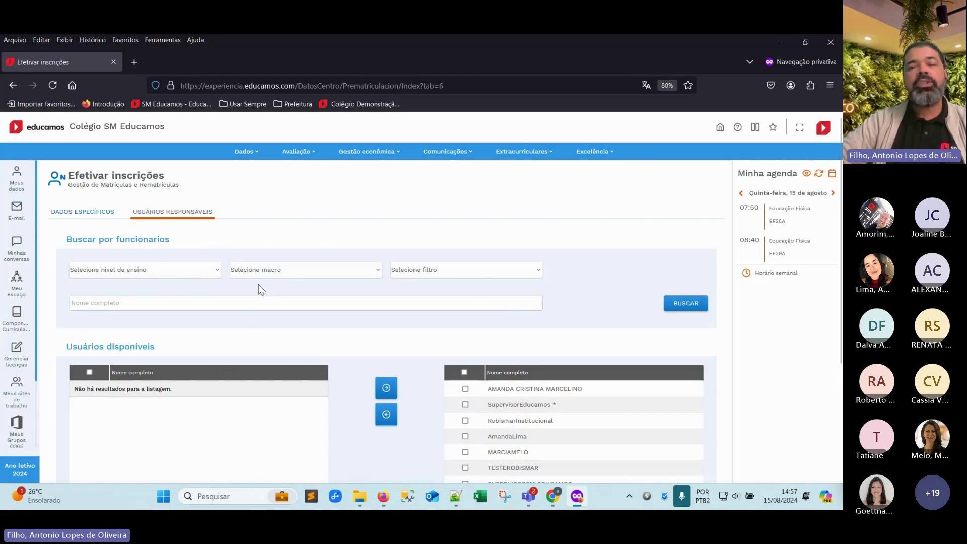
{"action": "scroll", "coordinate": [440, 342], "scroll_direction": "down", "scroll_amount": 1}
{"action": "scroll", "coordinate": [440, 343], "scroll_direction": "down", "scroll_amount": 3}
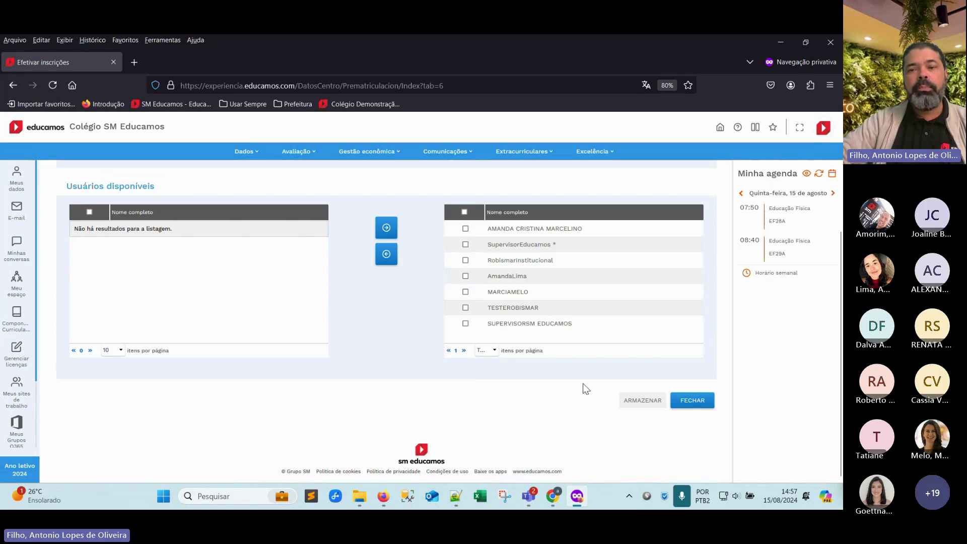
{"action": "left_click", "coordinate": [689, 400]}
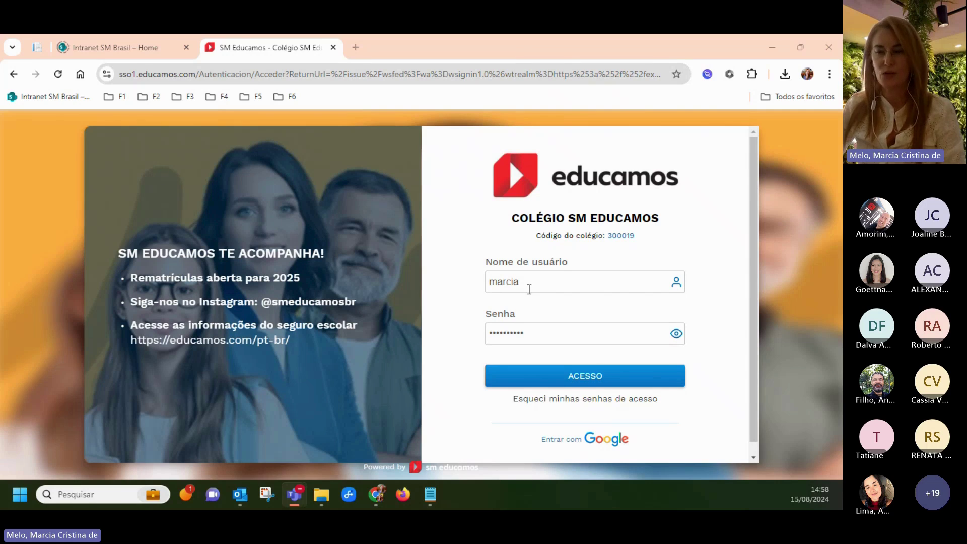
Sign in with the entered parent credentials and skip the account verification step
{"action": "left_click", "coordinate": [584, 382]}
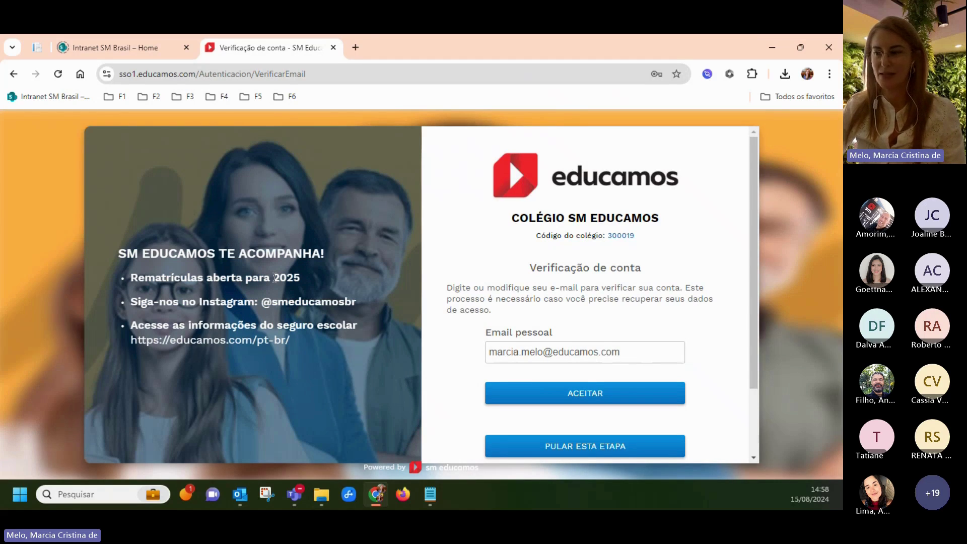
{"action": "left_click", "coordinate": [585, 446]}
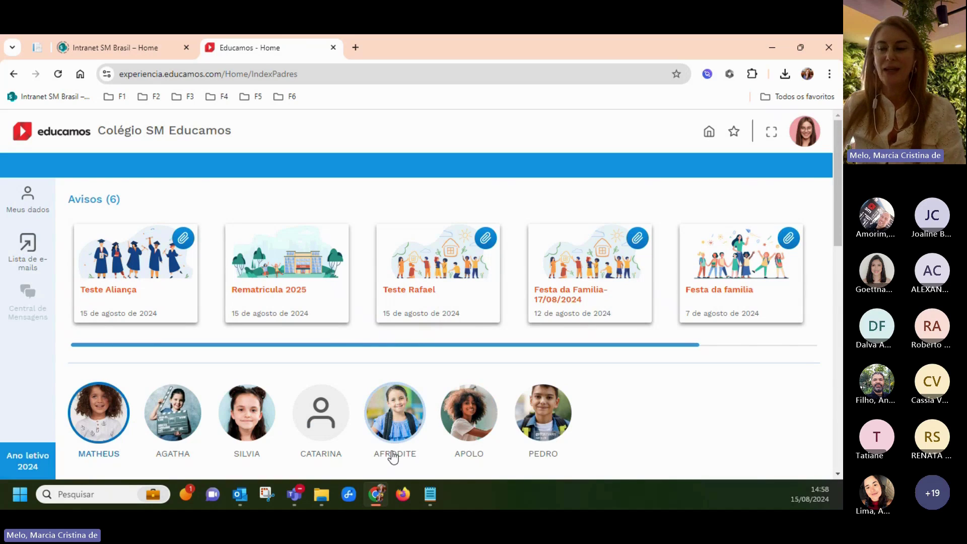
From the parent home, go to Meus dados and choose Informações pessoais
{"action": "scroll", "coordinate": [393, 457], "scroll_direction": "down", "scroll_amount": 1}
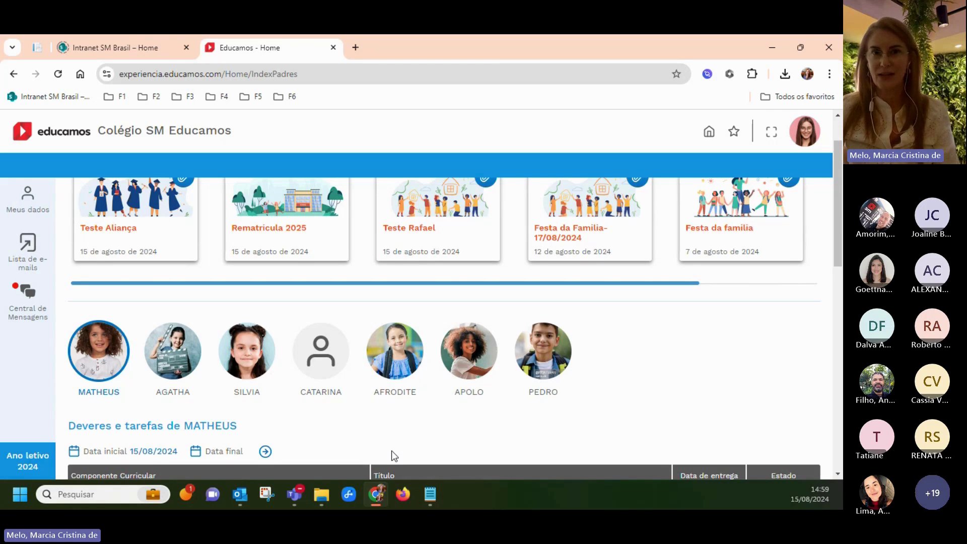
{"action": "left_click", "coordinate": [29, 212]}
{"action": "left_click", "coordinate": [161, 192]}
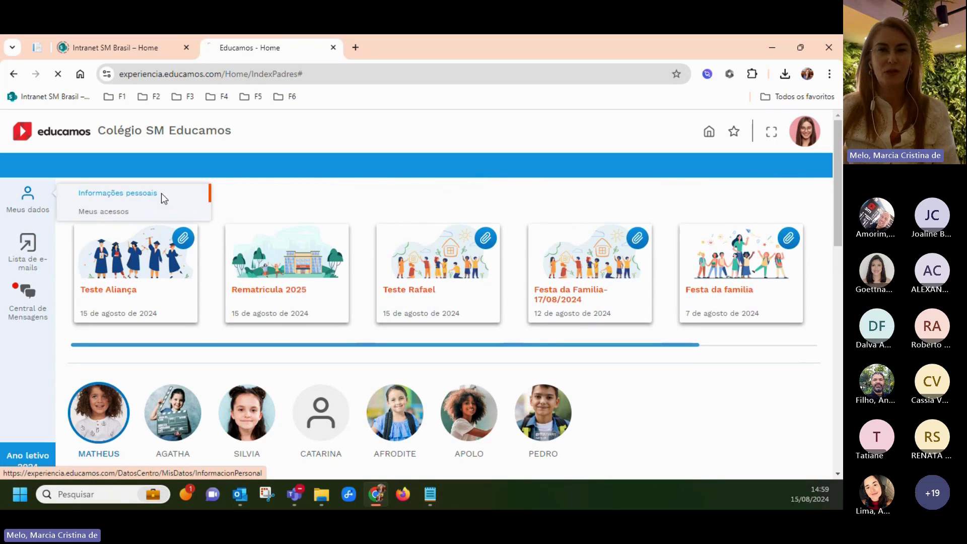
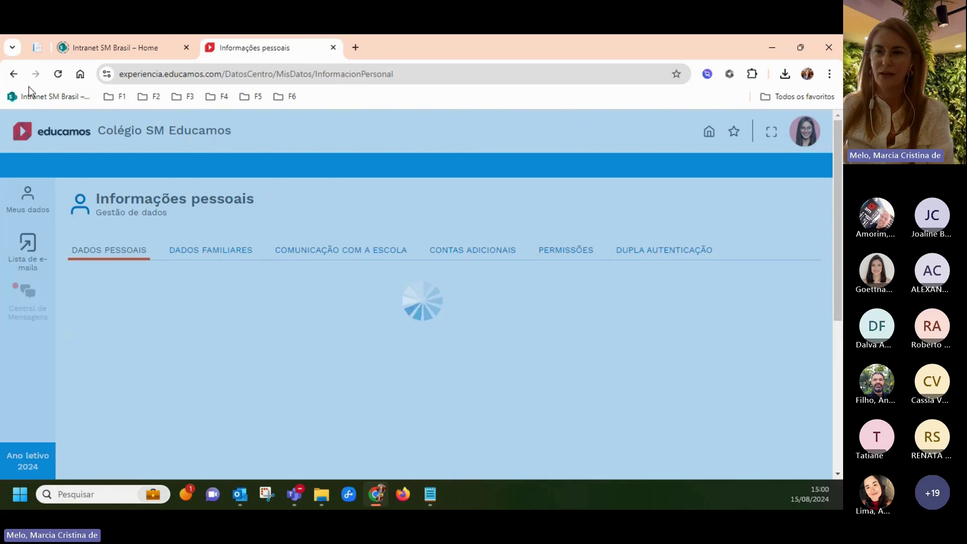
Go back to the family home and expand the Rematrículas tile under Meu espaço
{"action": "left_click", "coordinate": [13, 73]}
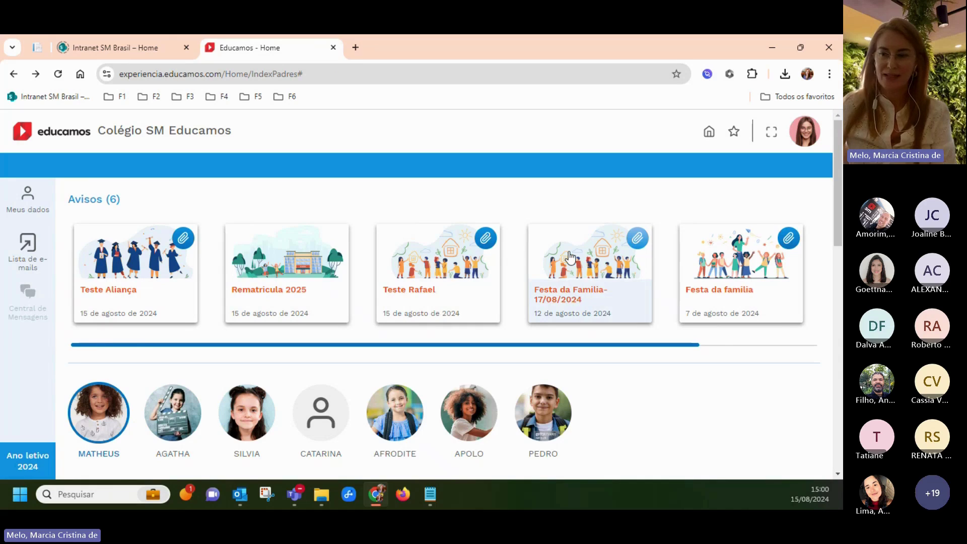
{"action": "scroll", "coordinate": [571, 257], "scroll_direction": "right", "scroll_amount": 3}
{"action": "scroll", "coordinate": [590, 394], "scroll_direction": "down", "scroll_amount": 5}
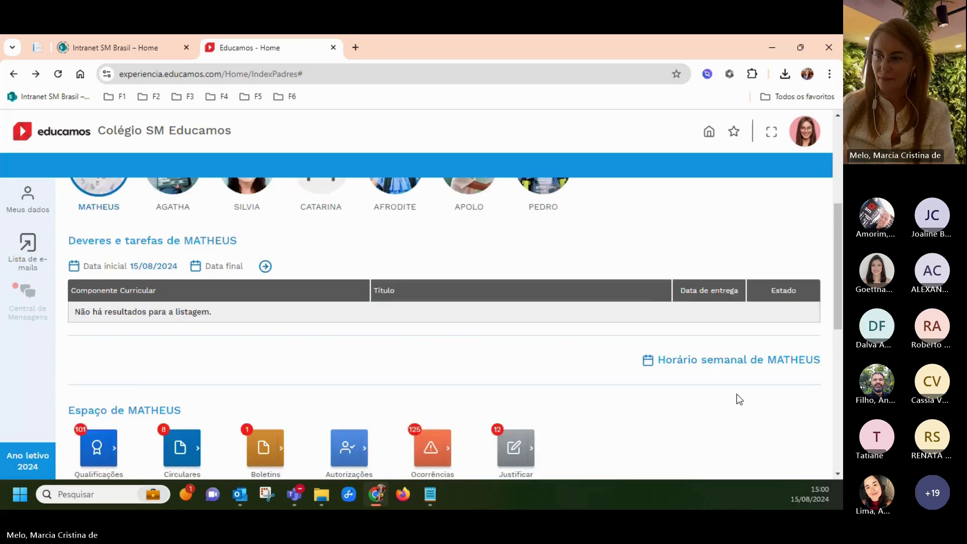
{"action": "scroll", "coordinate": [738, 398], "scroll_direction": "down", "scroll_amount": 4}
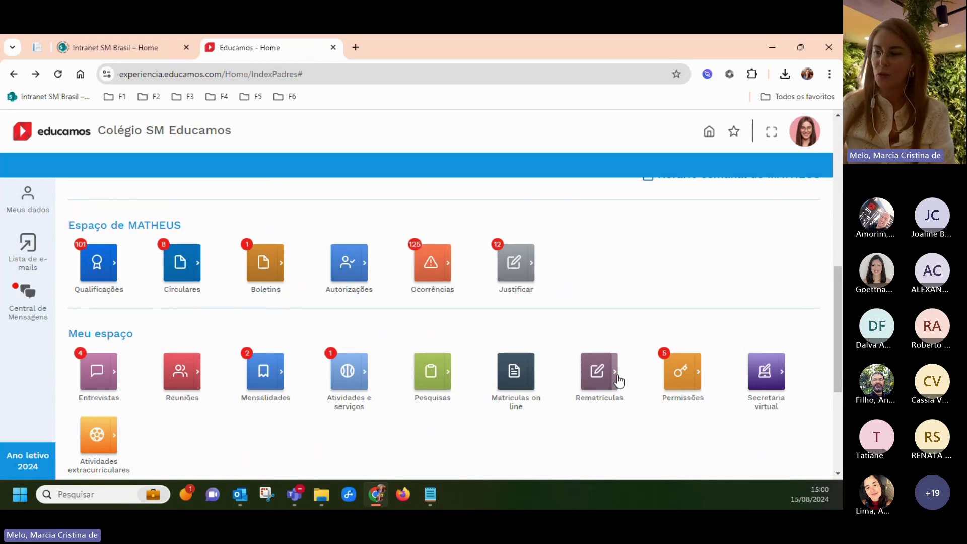
{"action": "left_click", "coordinate": [617, 373]}
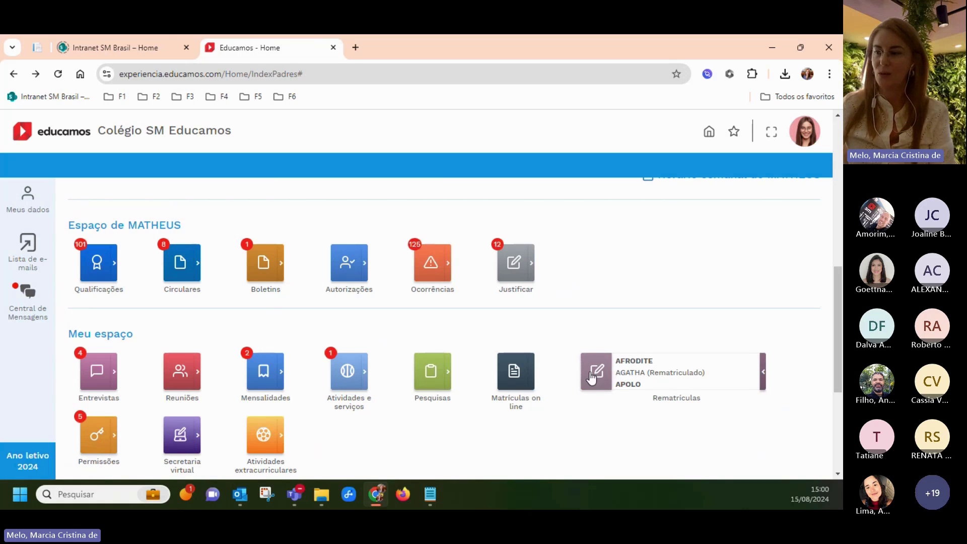
Start the EF28A child's re-enrollment request and select the Plano Pagamento 11x (1600) option
{"action": "left_click", "coordinate": [591, 376]}
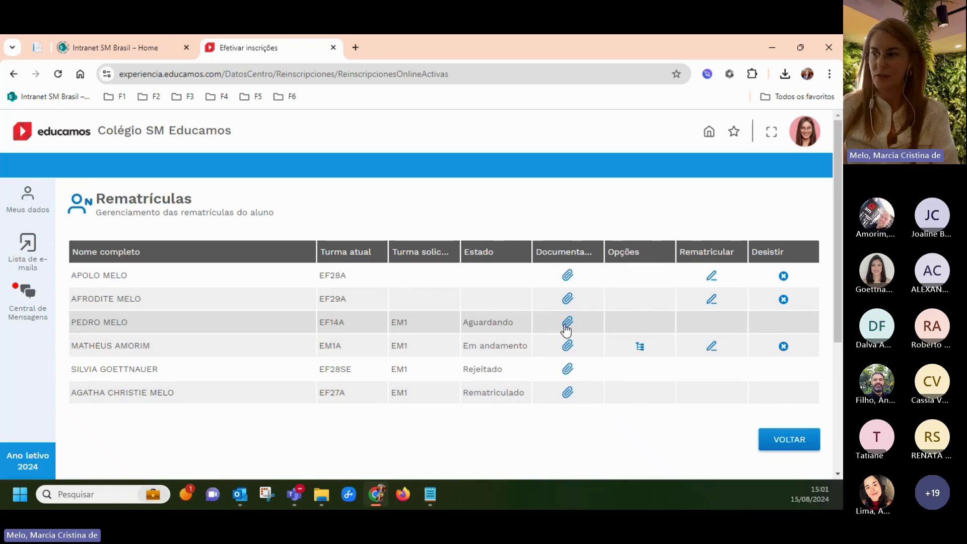
{"action": "left_click", "coordinate": [712, 277]}
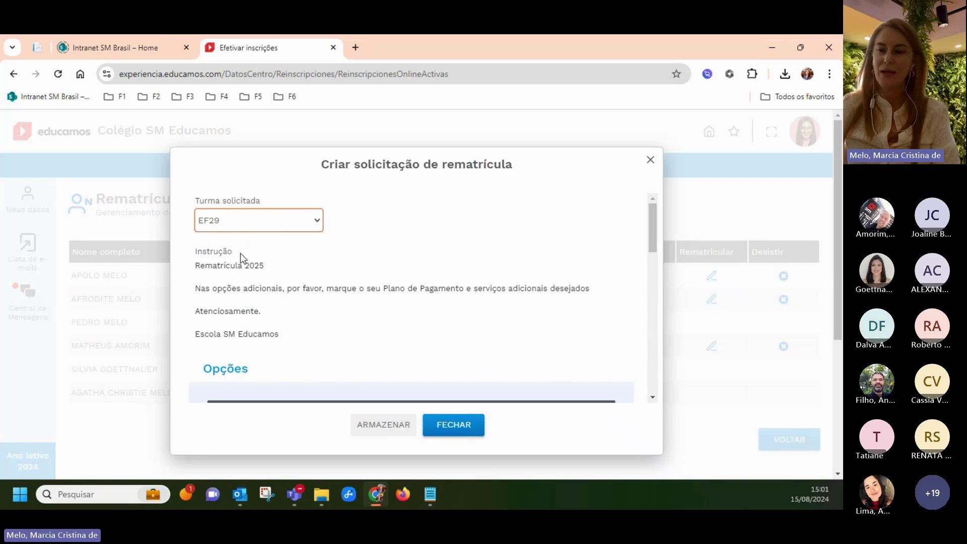
{"action": "scroll", "coordinate": [226, 259], "scroll_direction": "down", "scroll_amount": 1}
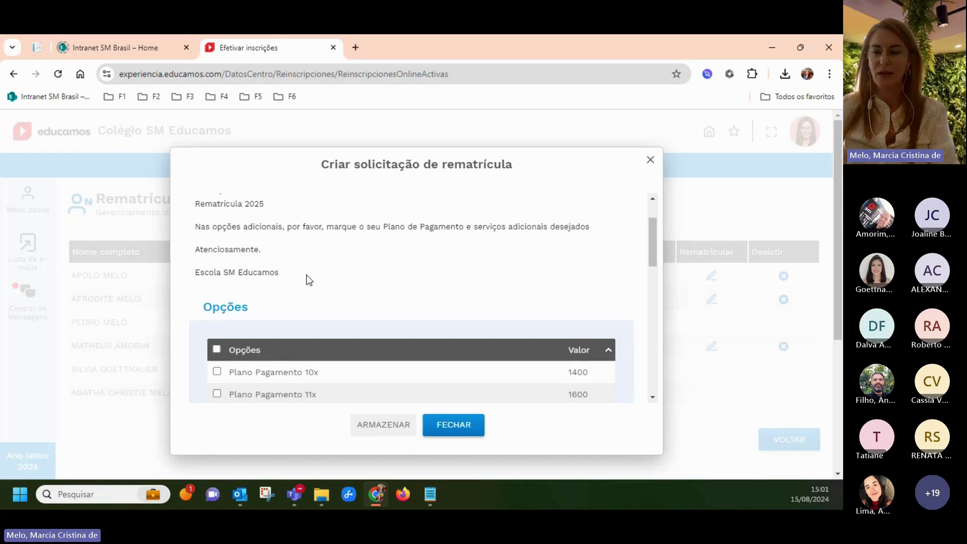
{"action": "scroll", "coordinate": [309, 280], "scroll_direction": "down", "scroll_amount": 1}
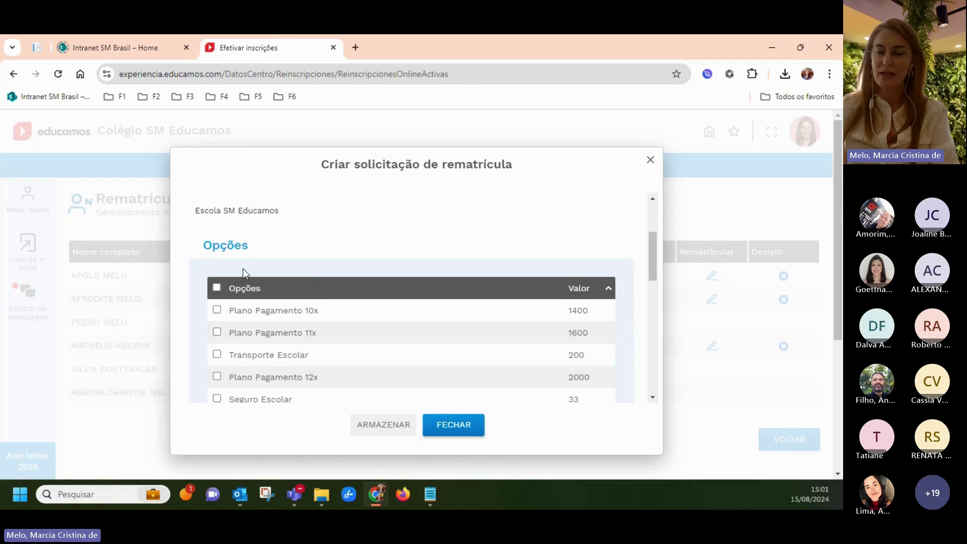
{"action": "scroll", "coordinate": [274, 276], "scroll_direction": "down", "scroll_amount": 1}
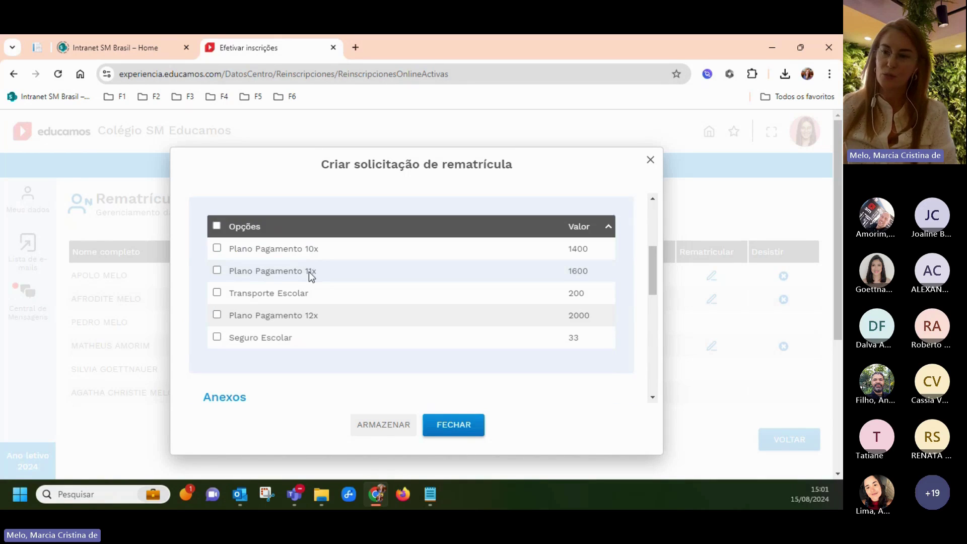
{"action": "left_click", "coordinate": [276, 229]}
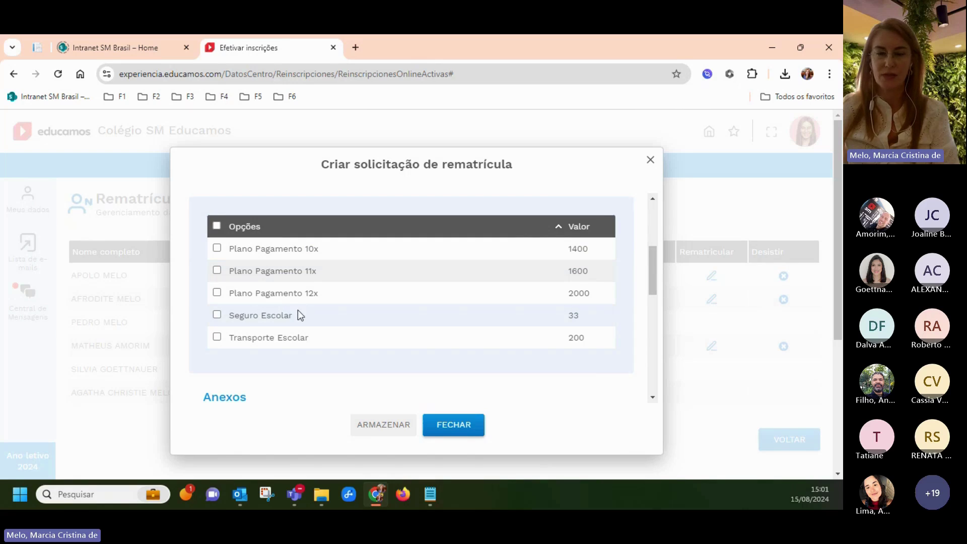
{"action": "left_click", "coordinate": [218, 272]}
{"action": "scroll", "coordinate": [292, 292], "scroll_direction": "down", "scroll_amount": 4}
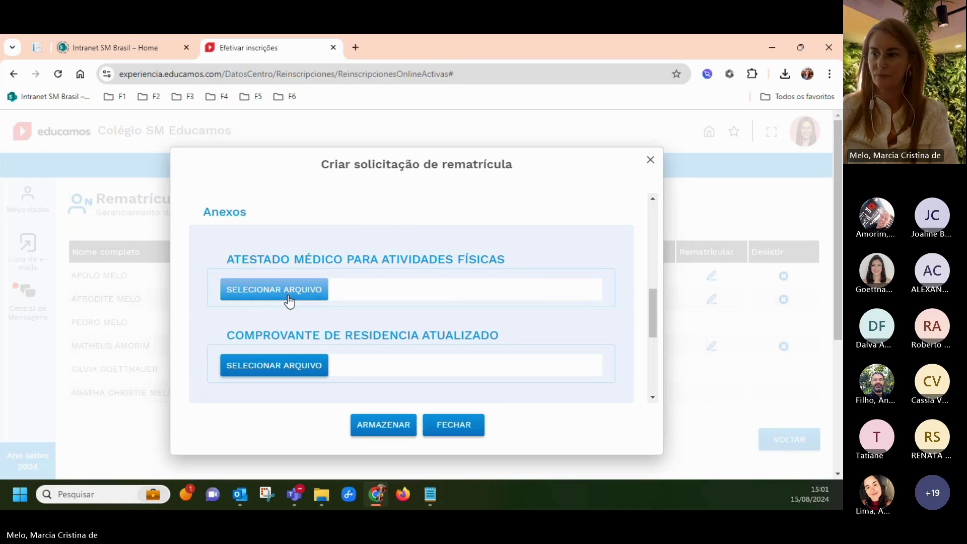
Attach the Atestado file from Downloads as the medical certificate
{"action": "scroll", "coordinate": [333, 373], "scroll_direction": "up", "scroll_amount": 3}
{"action": "scroll", "coordinate": [319, 359], "scroll_direction": "down", "scroll_amount": 4}
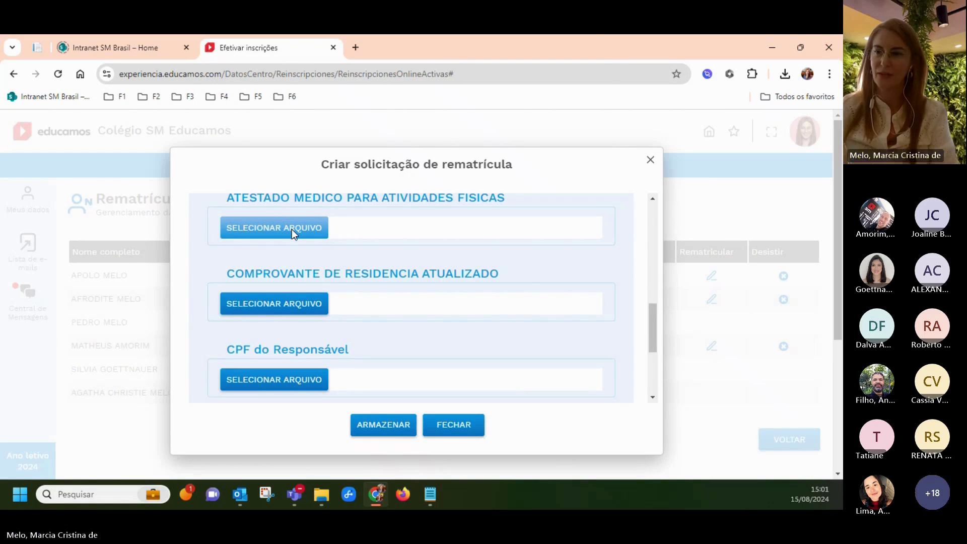
{"action": "left_click", "coordinate": [291, 229]}
{"action": "left_click", "coordinate": [57, 196]}
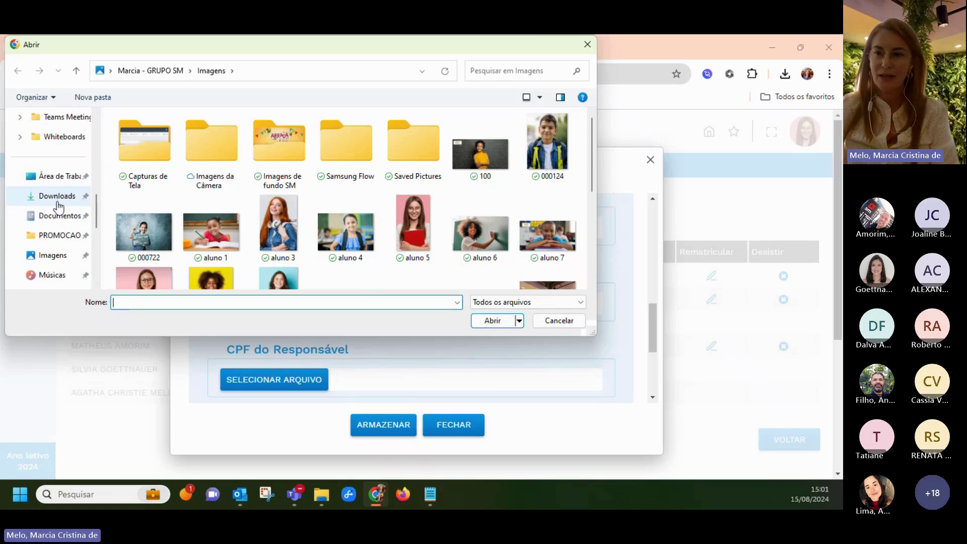
{"action": "left_click", "coordinate": [146, 190]}
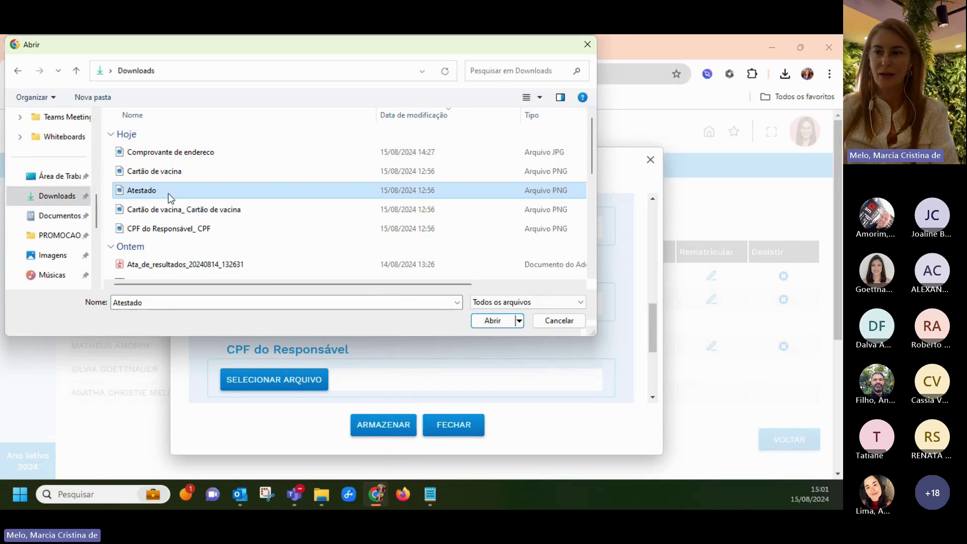
{"action": "left_click", "coordinate": [492, 319]}
Attach the Comprovante de endereco file as proof of address
{"action": "scroll", "coordinate": [443, 313], "scroll_direction": "down", "scroll_amount": 3}
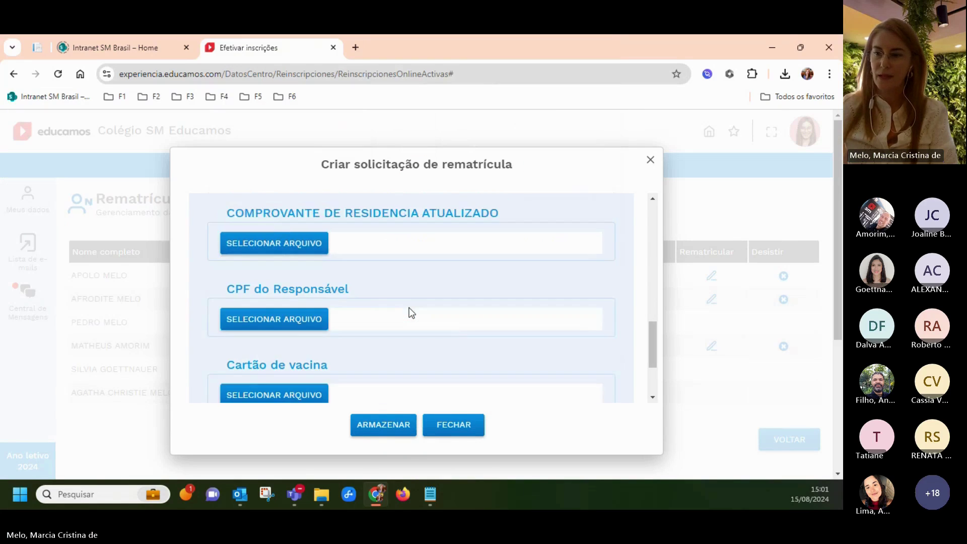
{"action": "scroll", "coordinate": [352, 289], "scroll_direction": "up", "scroll_amount": 3}
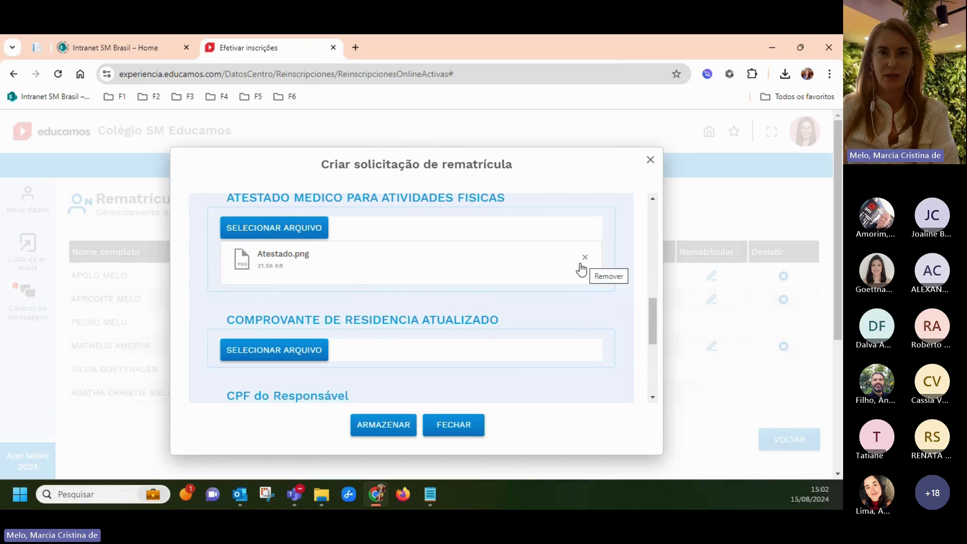
{"action": "scroll", "coordinate": [283, 333], "scroll_direction": "down", "scroll_amount": 1}
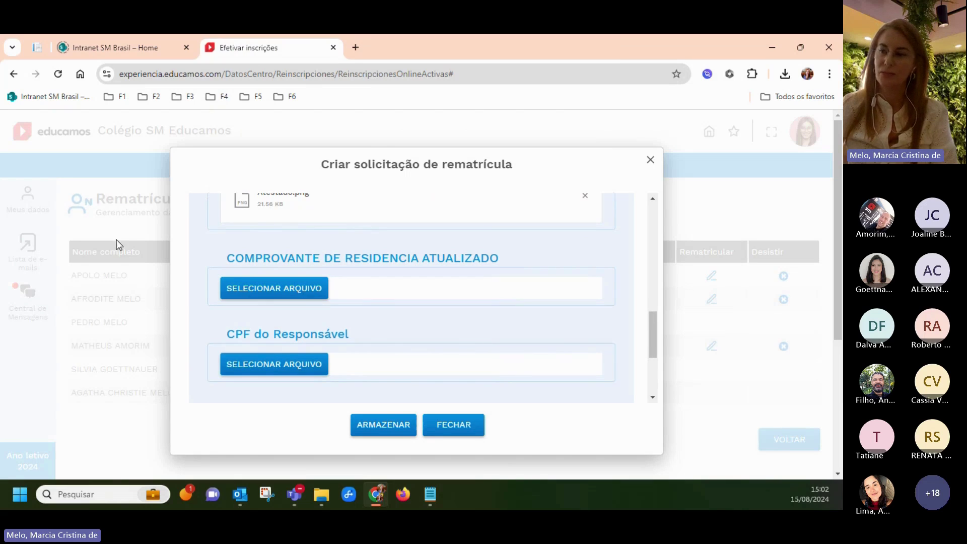
{"action": "left_click", "coordinate": [243, 283]}
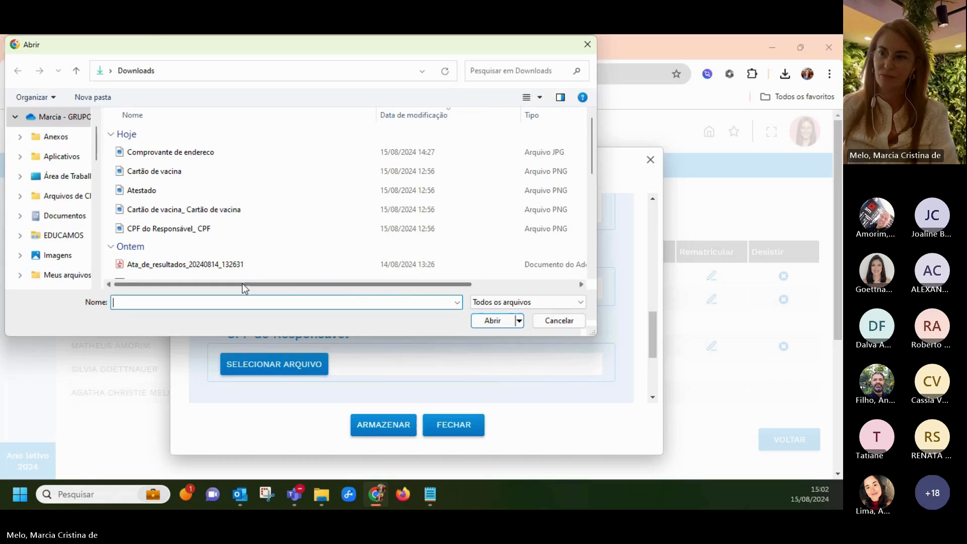
{"action": "left_click", "coordinate": [174, 153]}
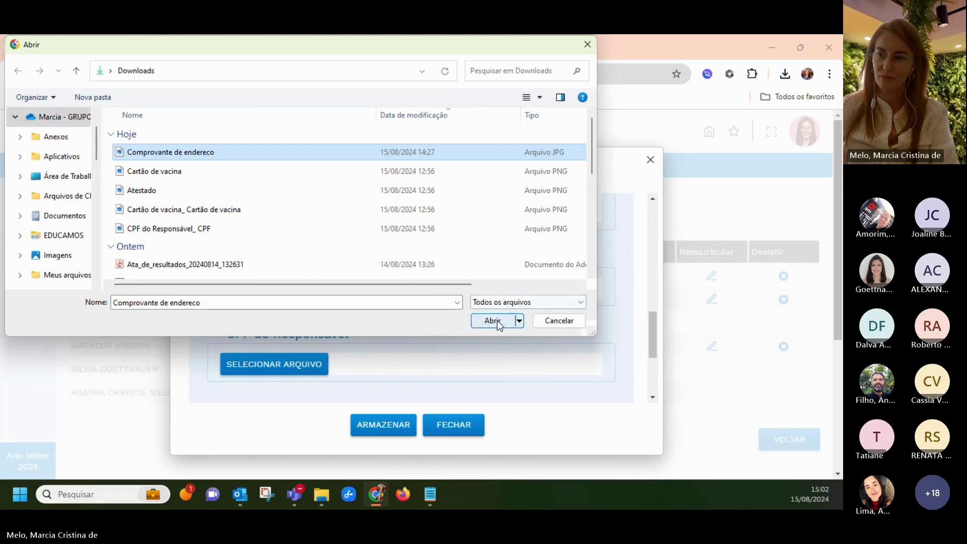
{"action": "left_click", "coordinate": [492, 321]}
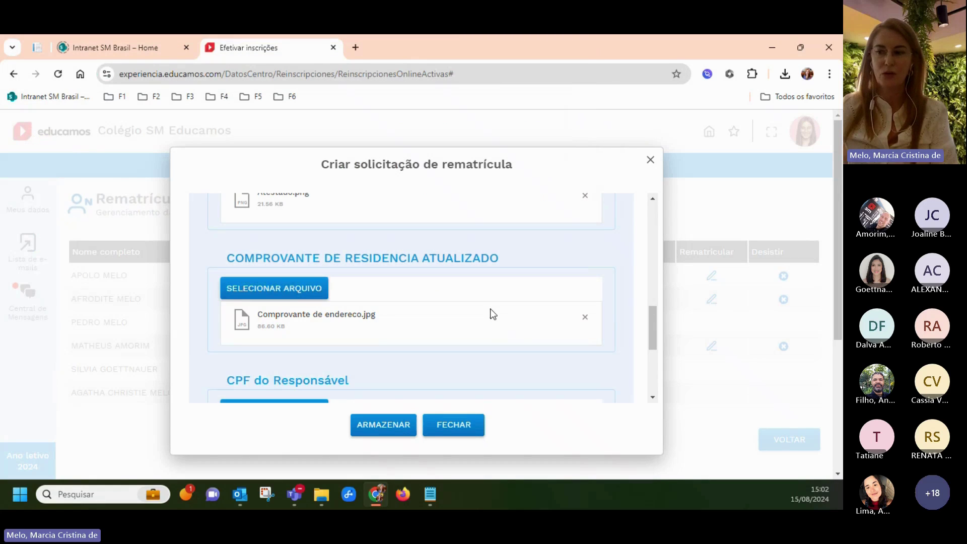
Add the observation 'Solicito a rematrícula.' and store the request
{"action": "scroll", "coordinate": [367, 337], "scroll_direction": "down", "scroll_amount": 6}
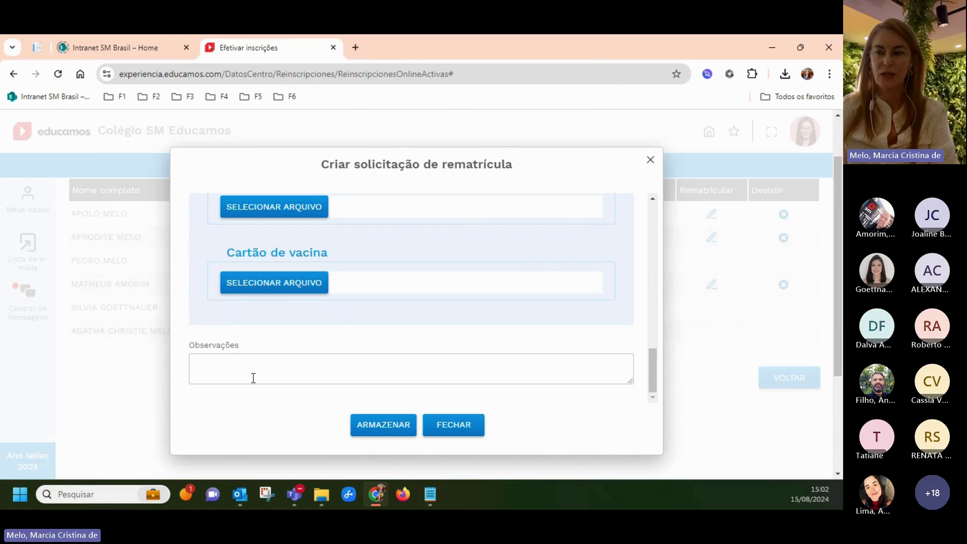
{"action": "left_click", "coordinate": [209, 365]}
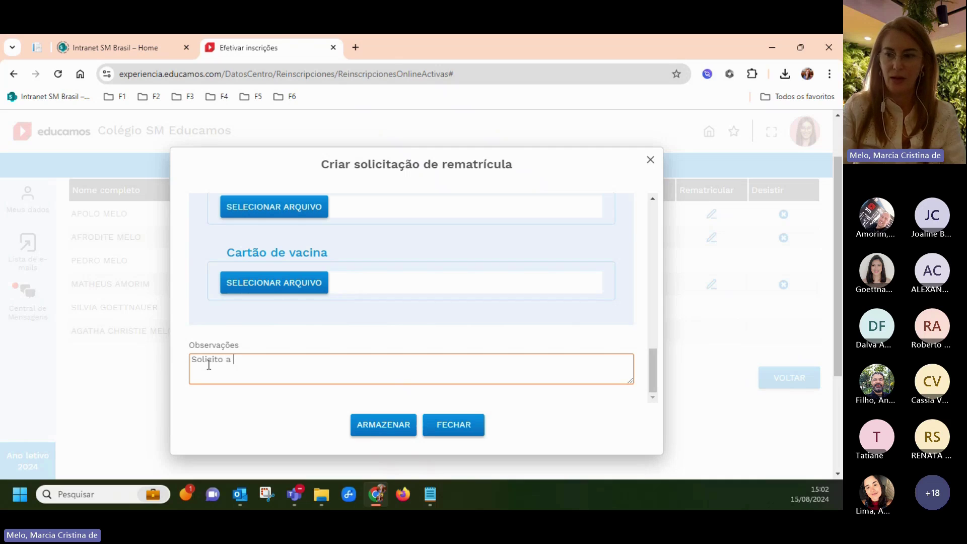
{"action": "type", "text": "Solicito a rematrícula."}
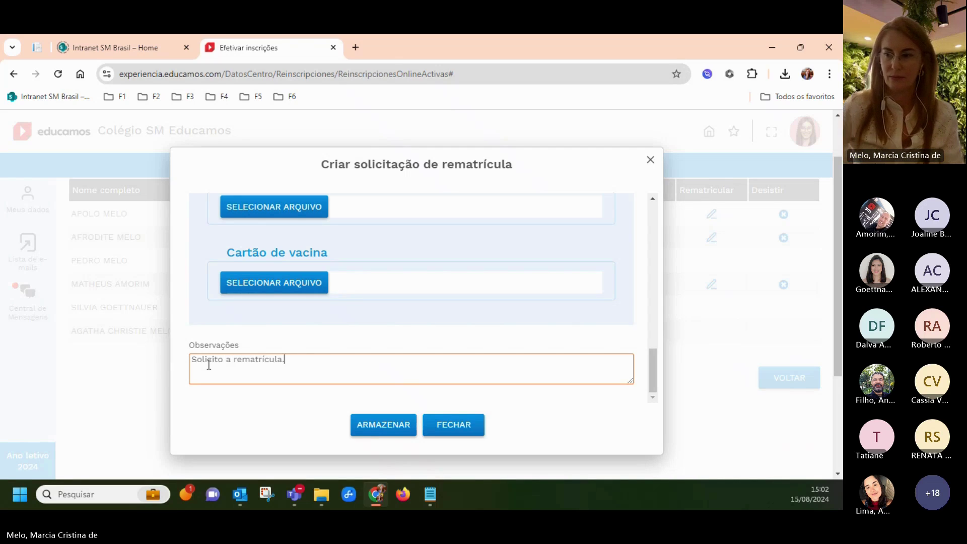
{"action": "left_click", "coordinate": [387, 431]}
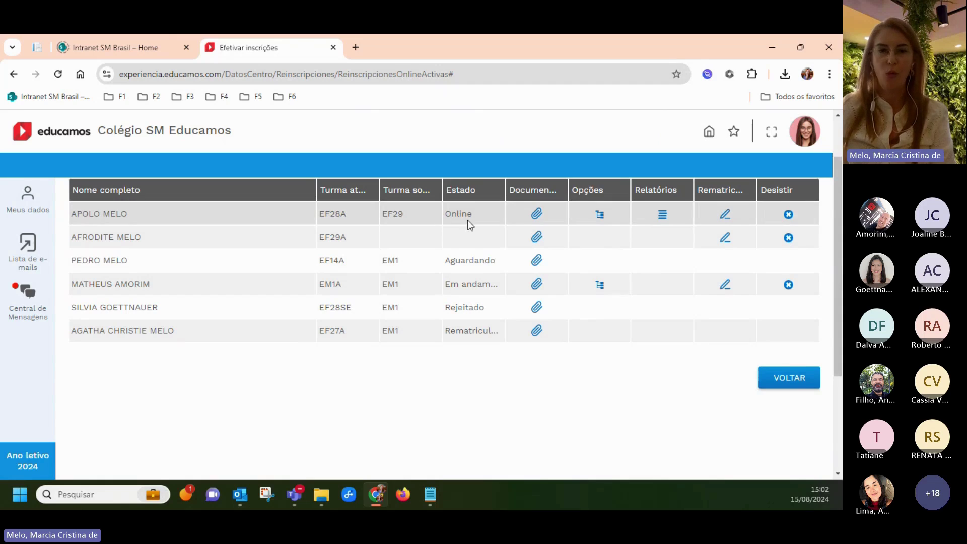
Review the request's chosen options, then print the Requerimento de matrícula - 2025 report as PDF
{"action": "left_click", "coordinate": [600, 216]}
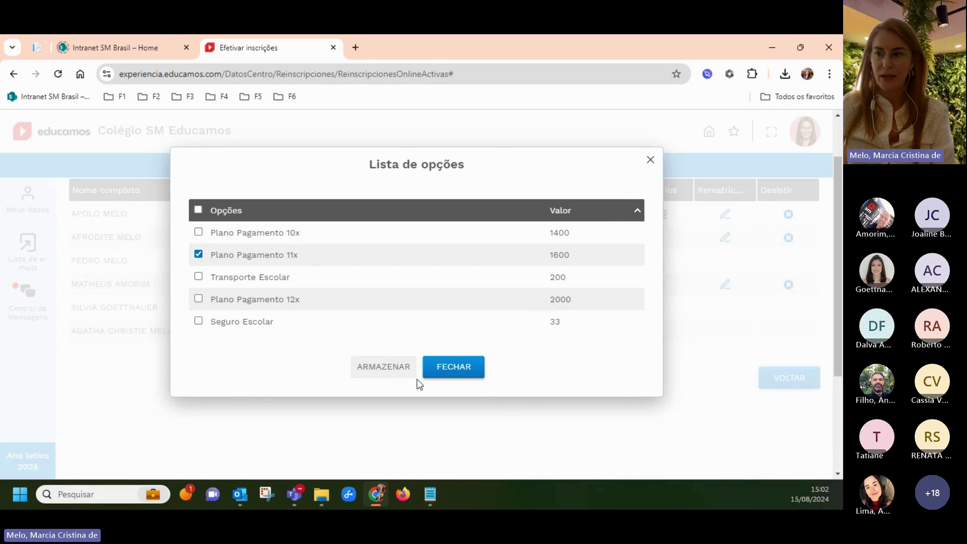
{"action": "left_click", "coordinate": [446, 375]}
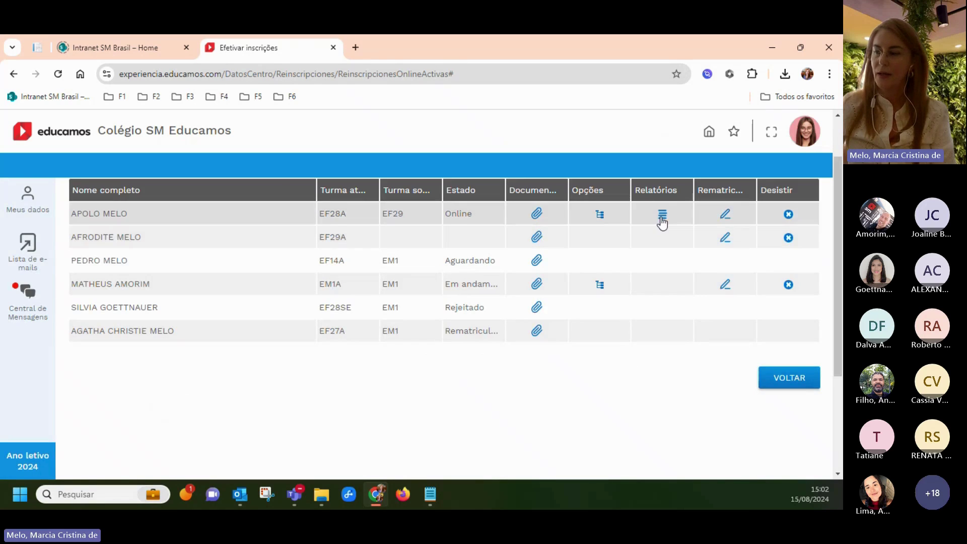
{"action": "left_click", "coordinate": [661, 215]}
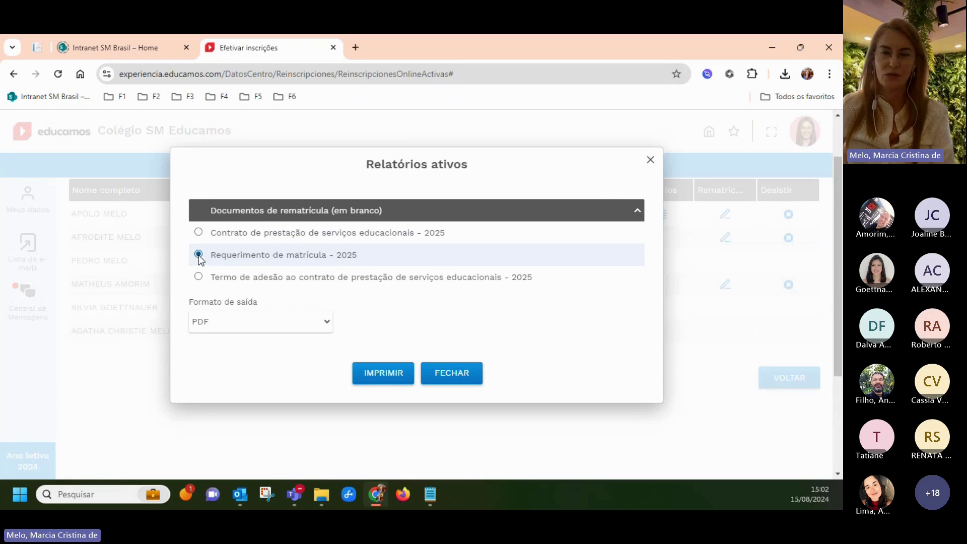
{"action": "left_click", "coordinate": [394, 378]}
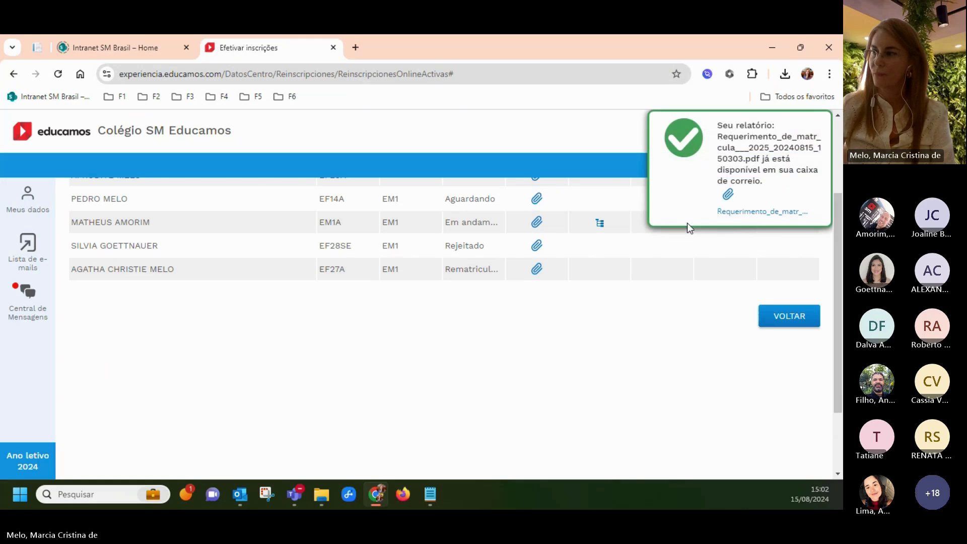
{"action": "left_click", "coordinate": [726, 217]}
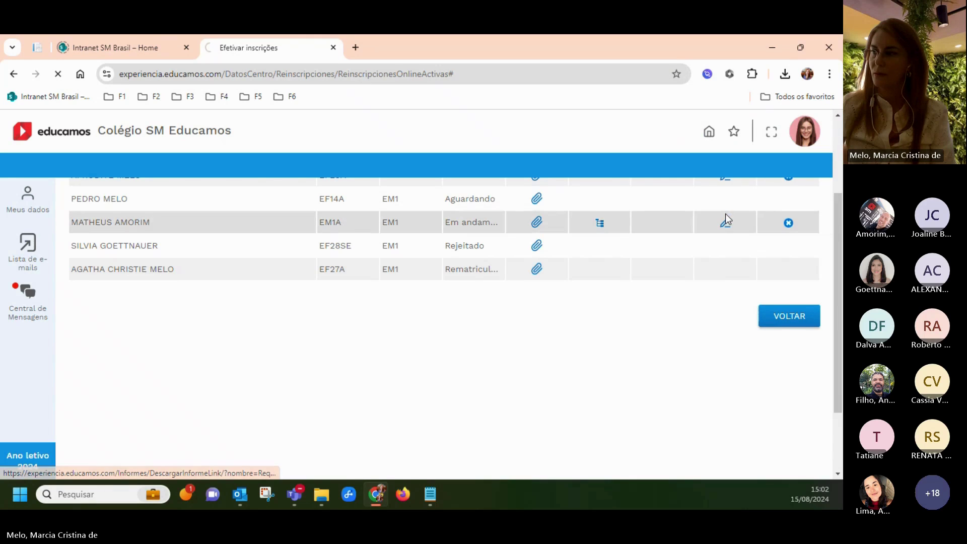
Open the downloaded Requerimento de matrícula 2025 PDF and view the confirmation email
{"action": "left_click", "coordinate": [675, 116]}
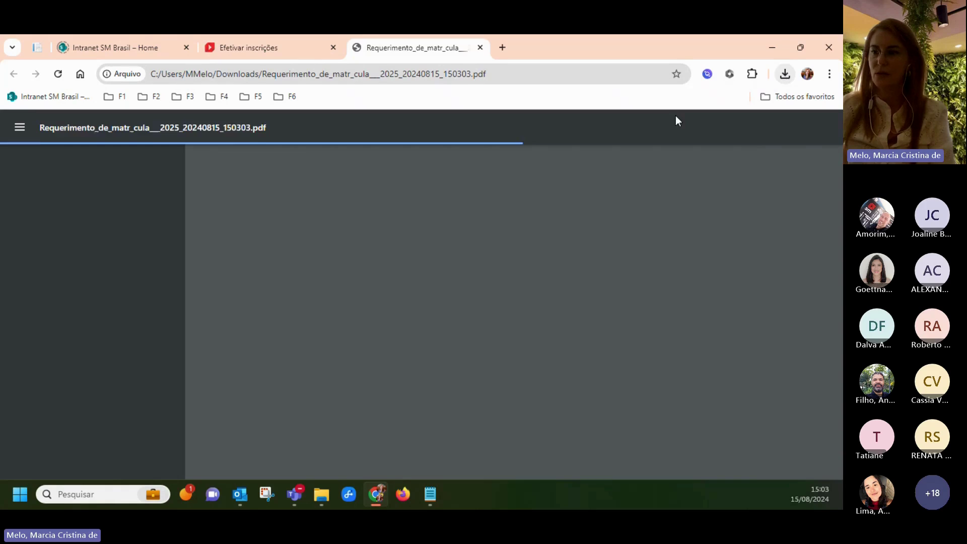
{"action": "scroll", "coordinate": [375, 379], "scroll_direction": "down", "scroll_amount": 7}
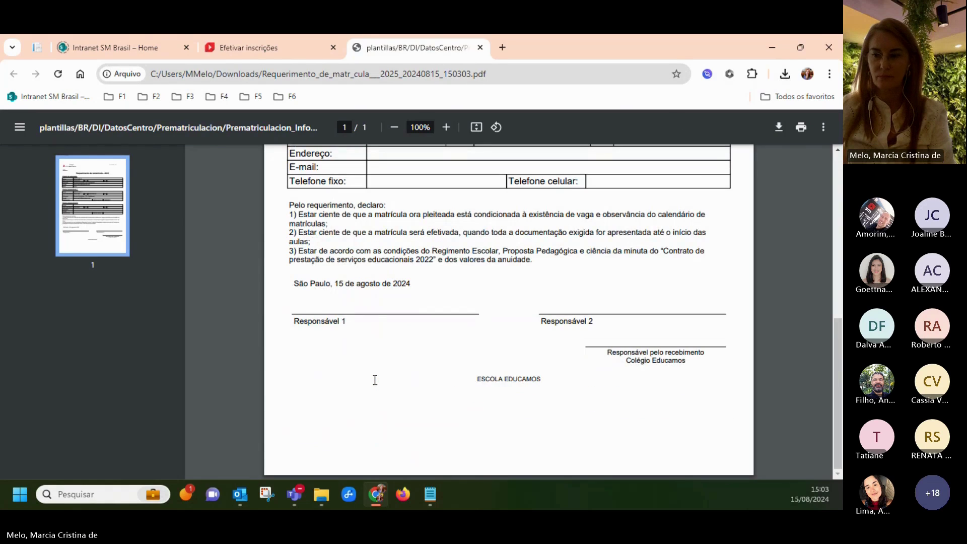
{"action": "left_click", "coordinate": [240, 494]}
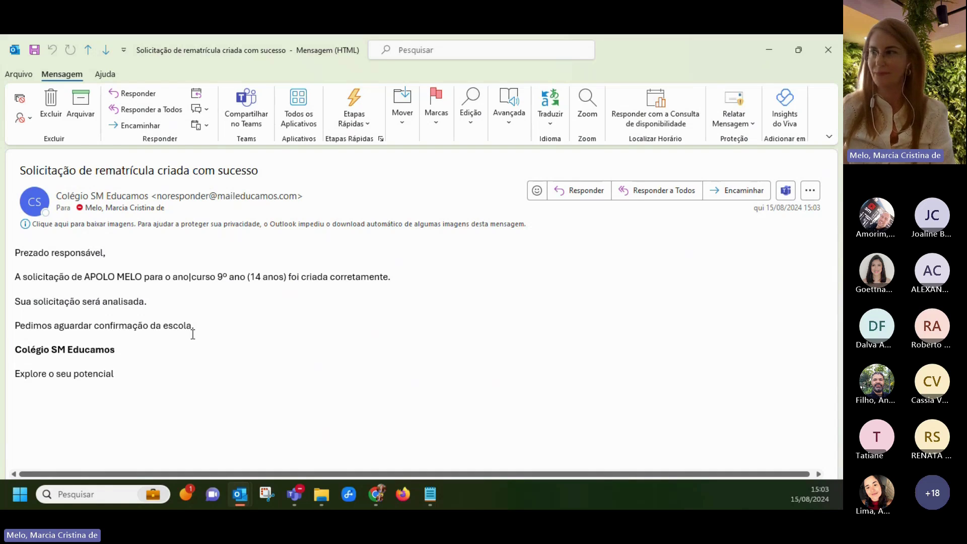
Return to the Efetivar inscrições tab showing the Rematrículas list
{"action": "left_click", "coordinate": [771, 50]}
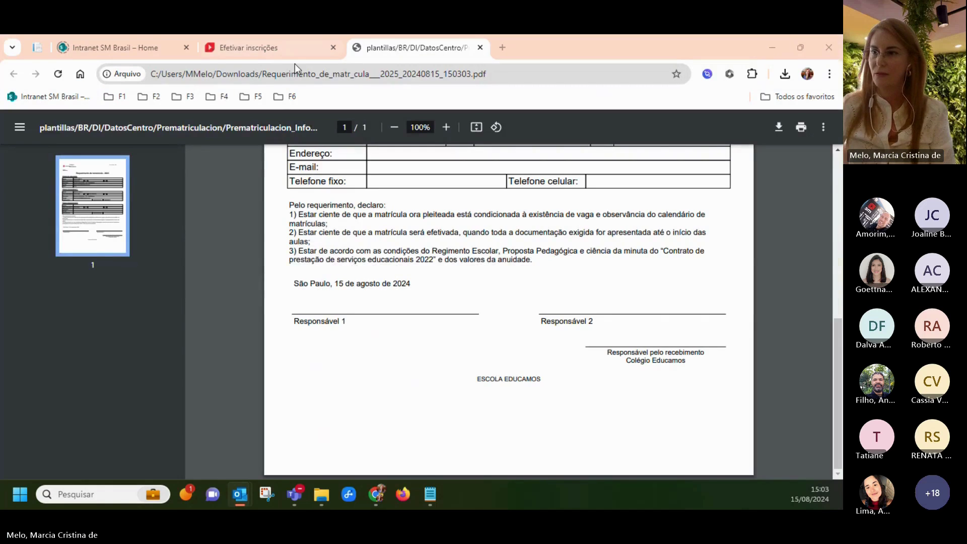
{"action": "left_click", "coordinate": [258, 44]}
{"action": "scroll", "coordinate": [420, 326], "scroll_direction": "up", "scroll_amount": 3}
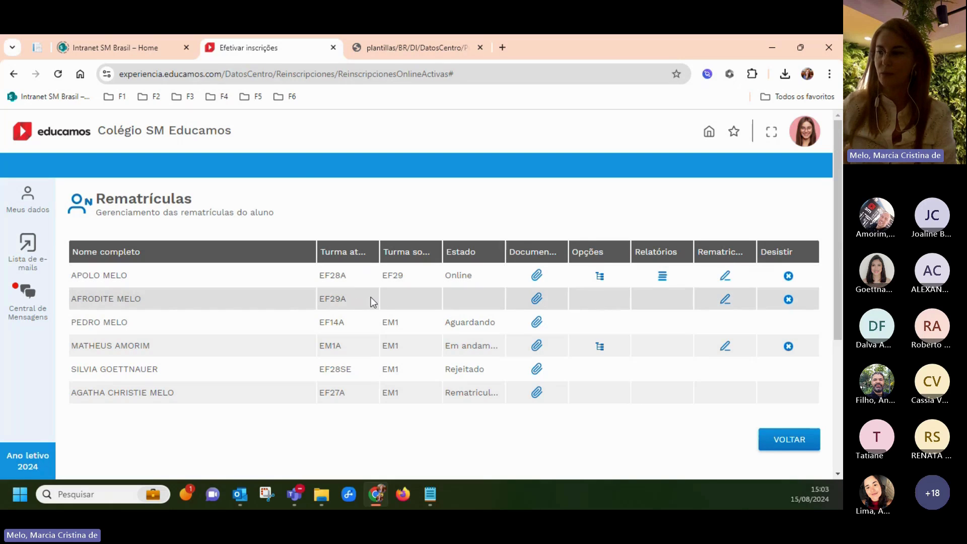
Change the account's Perfil role from Responsável to Supervisor
{"action": "left_click", "coordinate": [779, 445]}
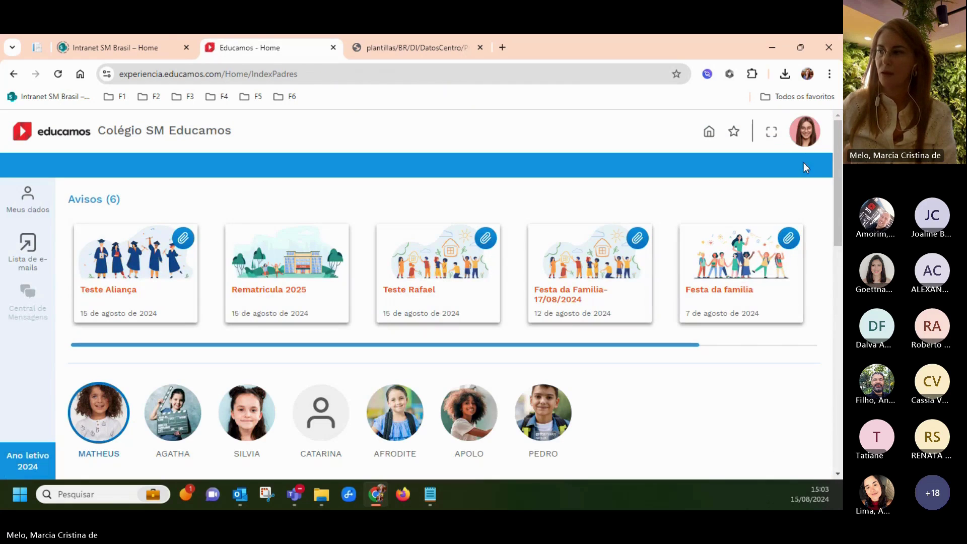
{"action": "left_click", "coordinate": [804, 141]}
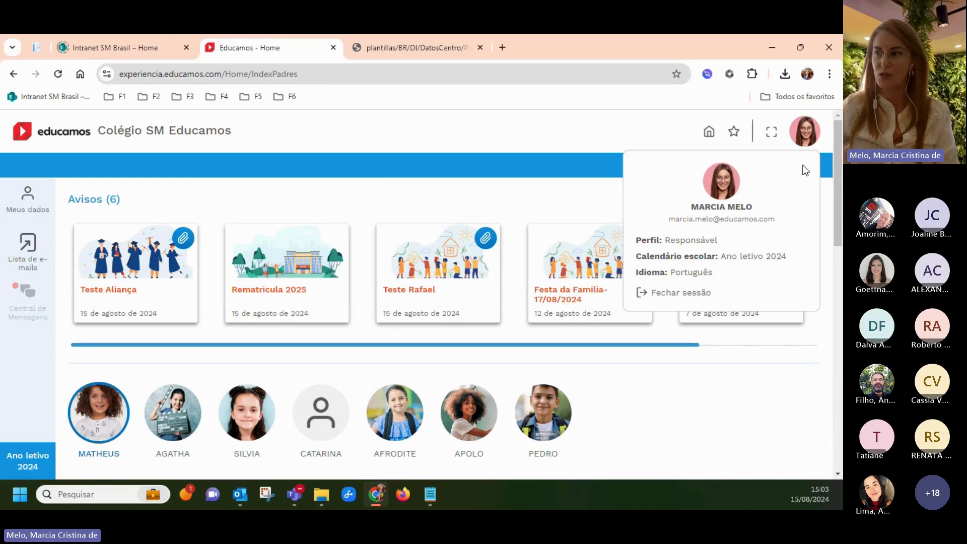
{"action": "left_click", "coordinate": [694, 241]}
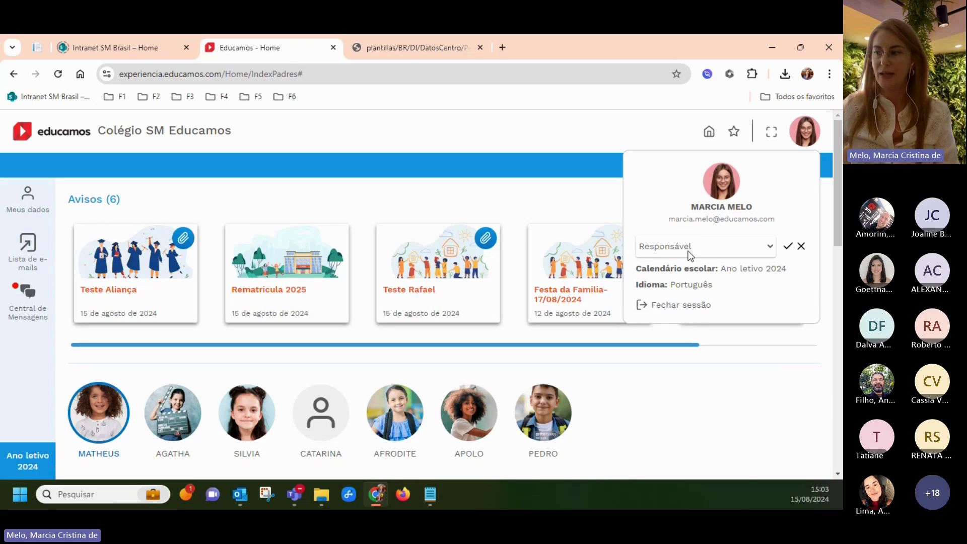
{"action": "left_click", "coordinate": [690, 256]}
{"action": "left_click", "coordinate": [667, 310]}
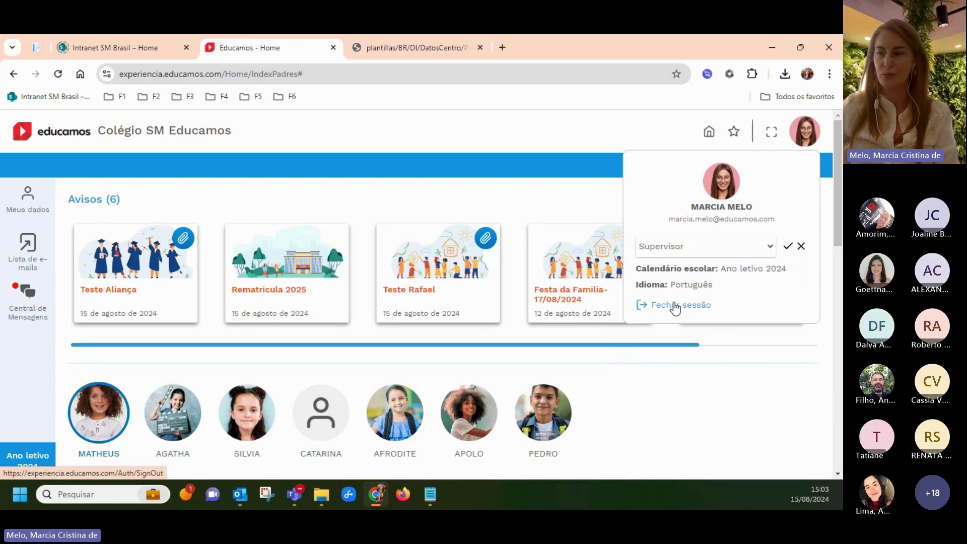
{"action": "left_click", "coordinate": [787, 245]}
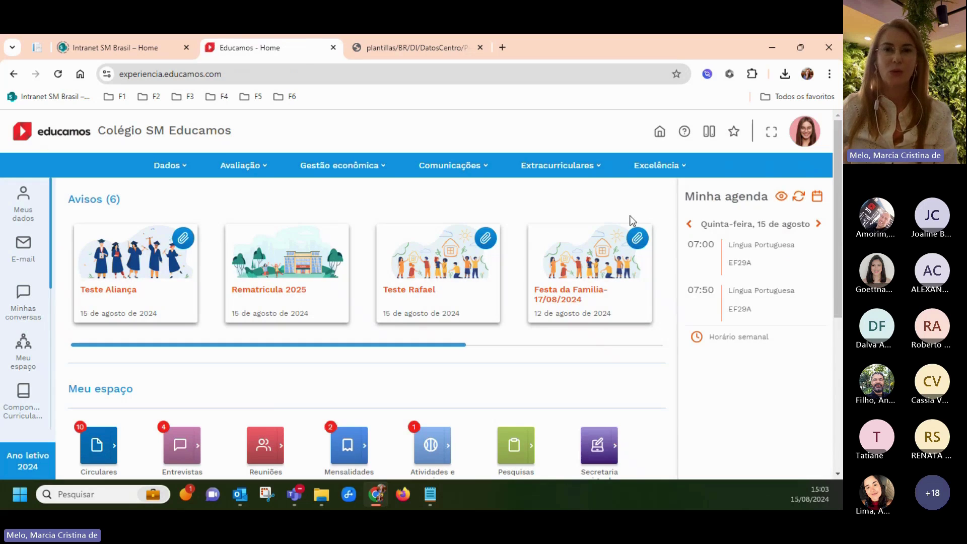
{"action": "left_click", "coordinate": [175, 173]}
Search the Inscrições Rematrículas section for Ano letivo 2024 requests
{"action": "left_click", "coordinate": [280, 290]}
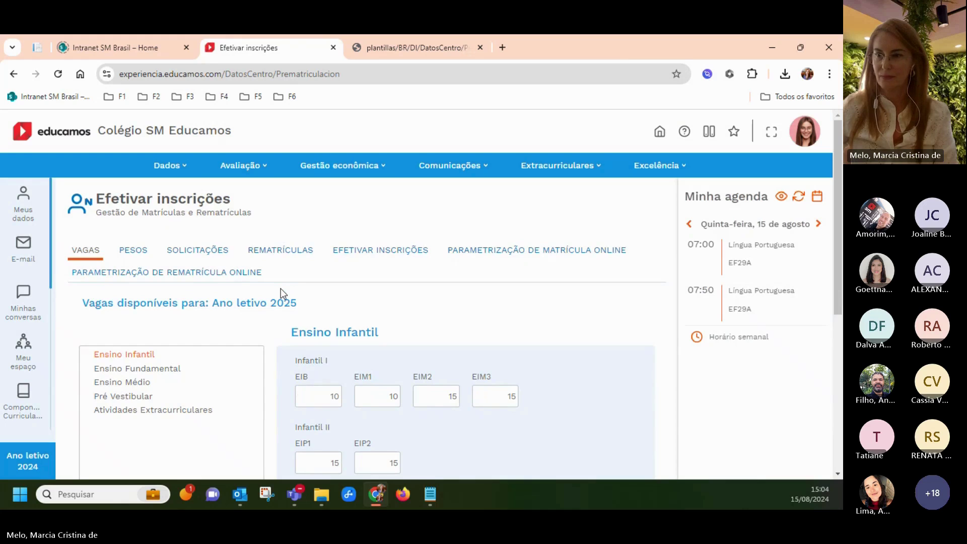
{"action": "left_click", "coordinate": [281, 256]}
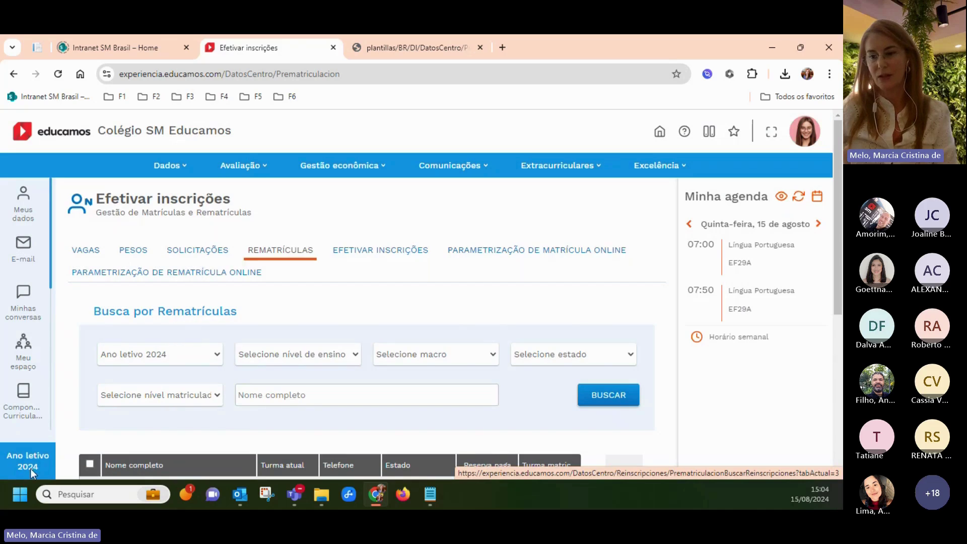
{"action": "scroll", "coordinate": [219, 352], "scroll_direction": "down", "scroll_amount": 1}
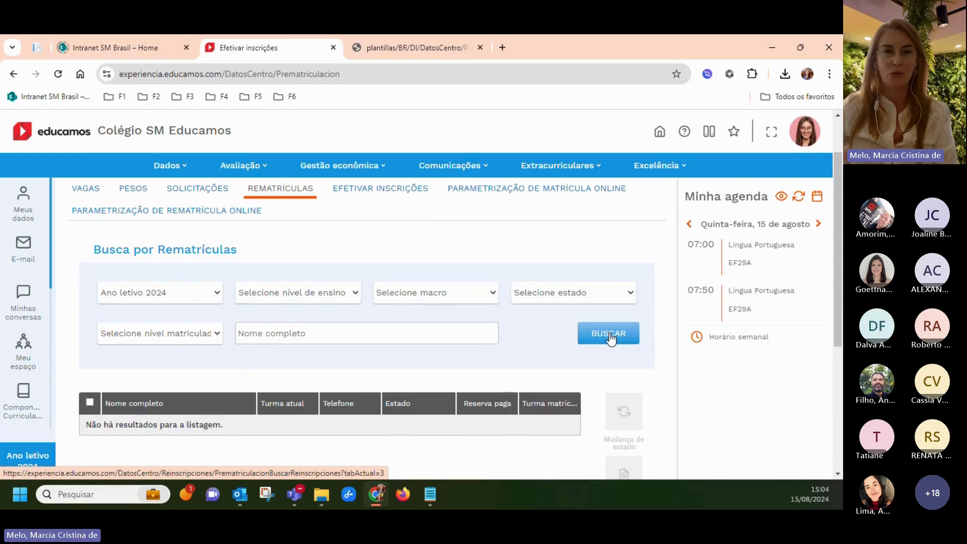
{"action": "left_click", "coordinate": [609, 335]}
Set Nº registros/Pág. to Mostrar todos to list all 93 records
{"action": "scroll", "coordinate": [456, 373], "scroll_direction": "down", "scroll_amount": 2}
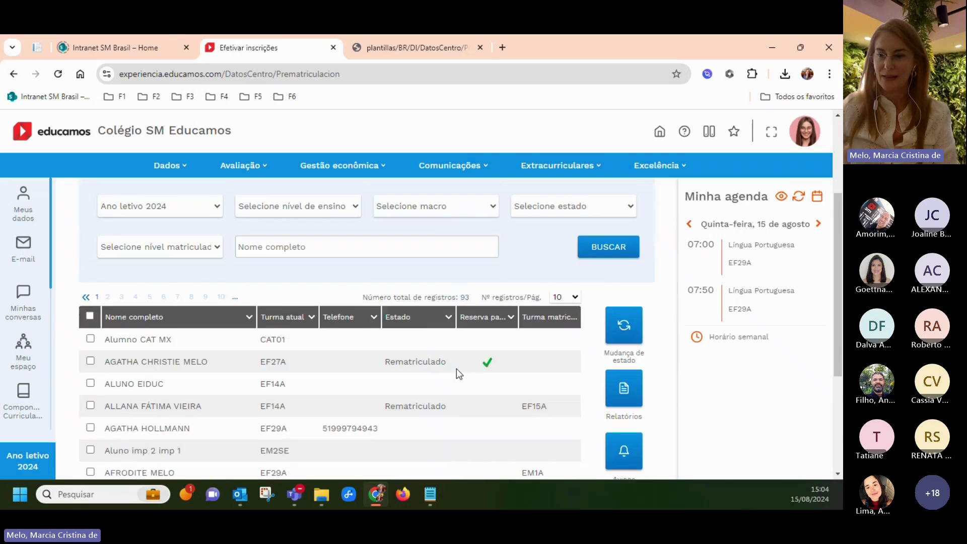
{"action": "scroll", "coordinate": [457, 373], "scroll_direction": "down", "scroll_amount": 1}
{"action": "left_click", "coordinate": [564, 260]}
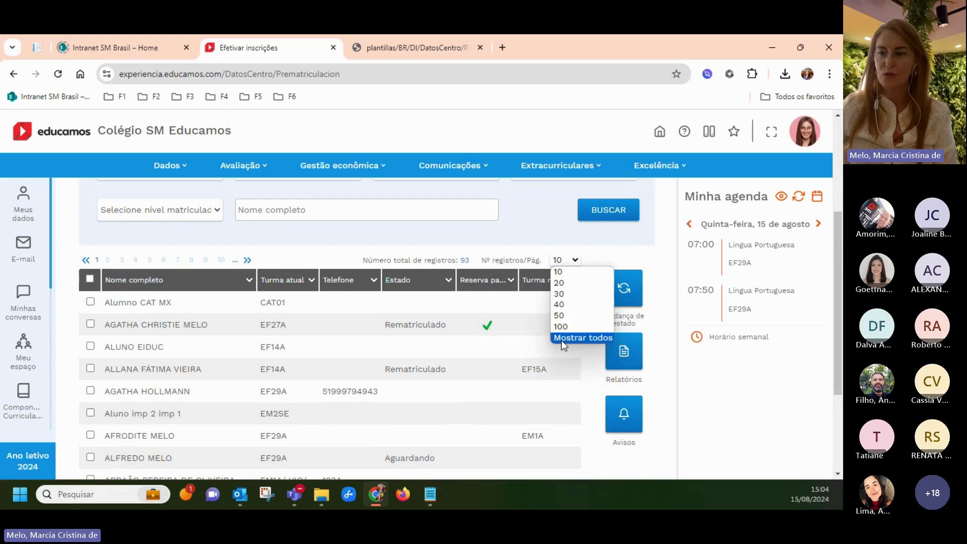
{"action": "left_click", "coordinate": [583, 337]}
{"action": "scroll", "coordinate": [293, 343], "scroll_direction": "down", "scroll_amount": 3}
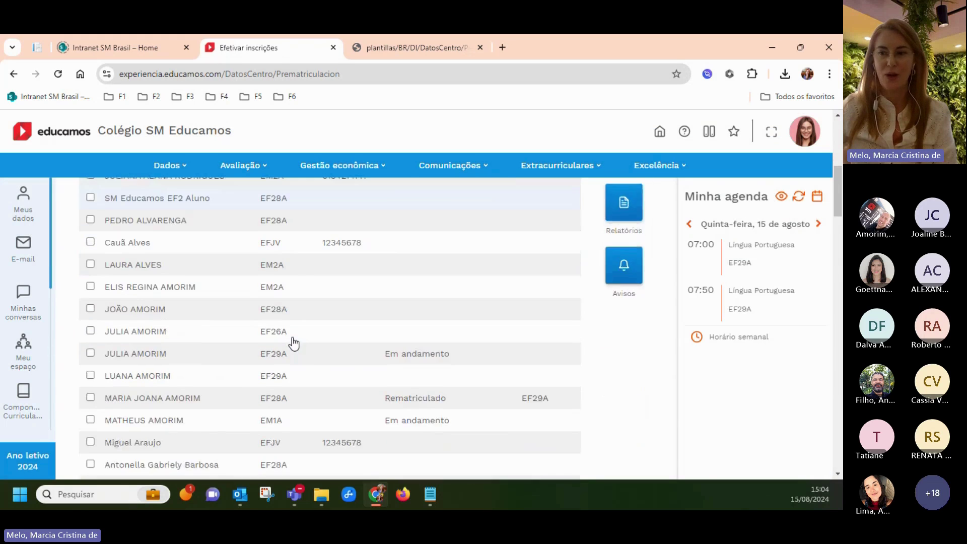
{"action": "scroll", "coordinate": [294, 344], "scroll_direction": "down", "scroll_amount": 10}
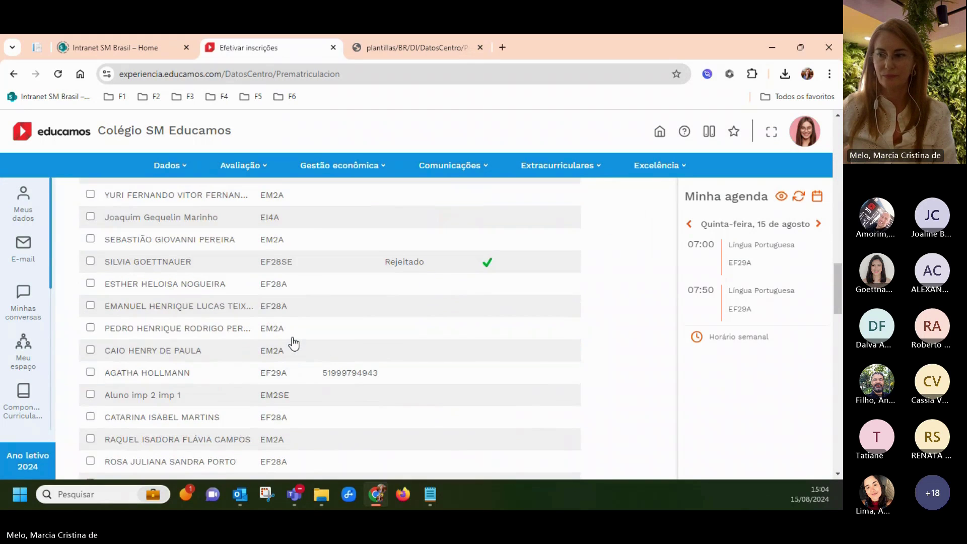
{"action": "scroll", "coordinate": [294, 343], "scroll_direction": "up", "scroll_amount": 15}
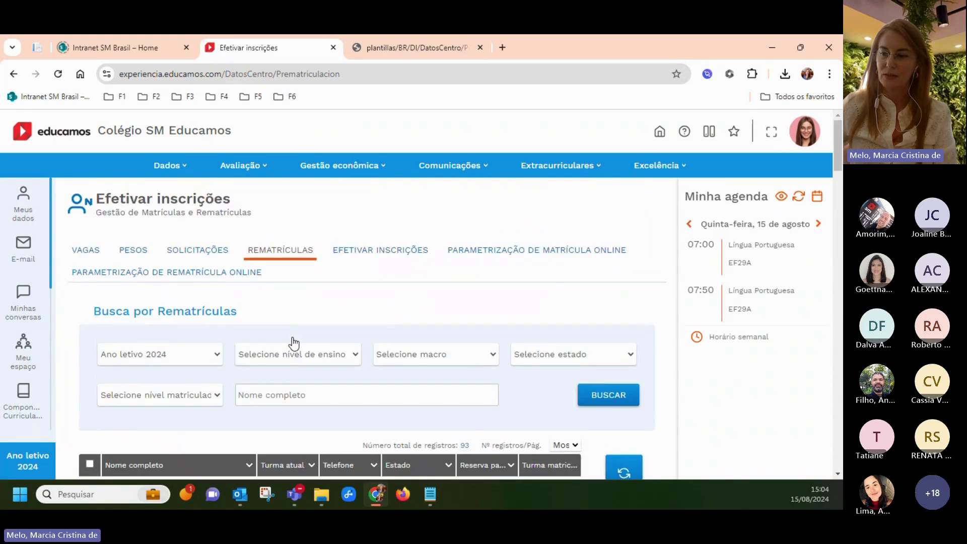
{"action": "scroll", "coordinate": [294, 343], "scroll_direction": "down", "scroll_amount": 3}
Sort the student list by the Estado column
{"action": "left_click", "coordinate": [407, 337]}
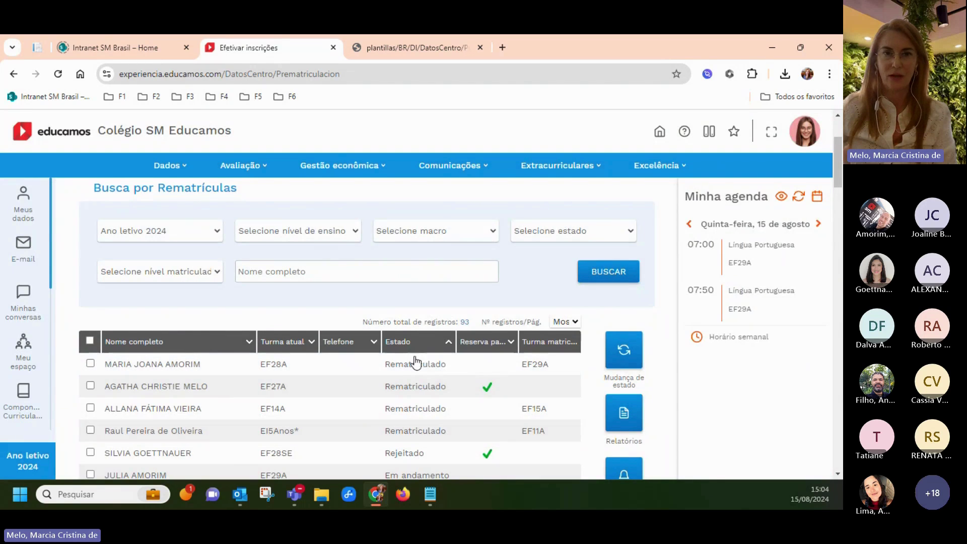
{"action": "scroll", "coordinate": [426, 429], "scroll_direction": "down", "scroll_amount": 1}
{"action": "scroll", "coordinate": [425, 429], "scroll_direction": "down", "scroll_amount": 4}
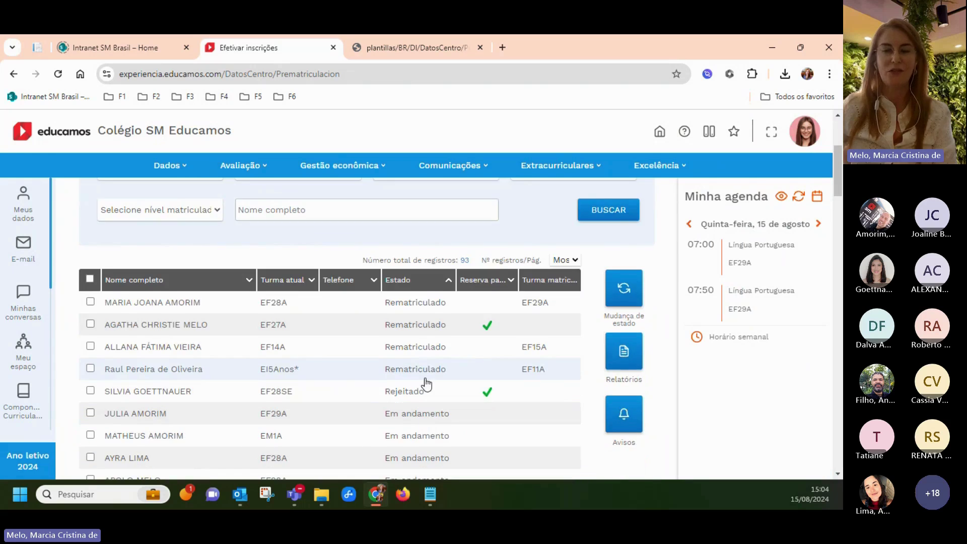
{"action": "scroll", "coordinate": [406, 438], "scroll_direction": "up", "scroll_amount": 1}
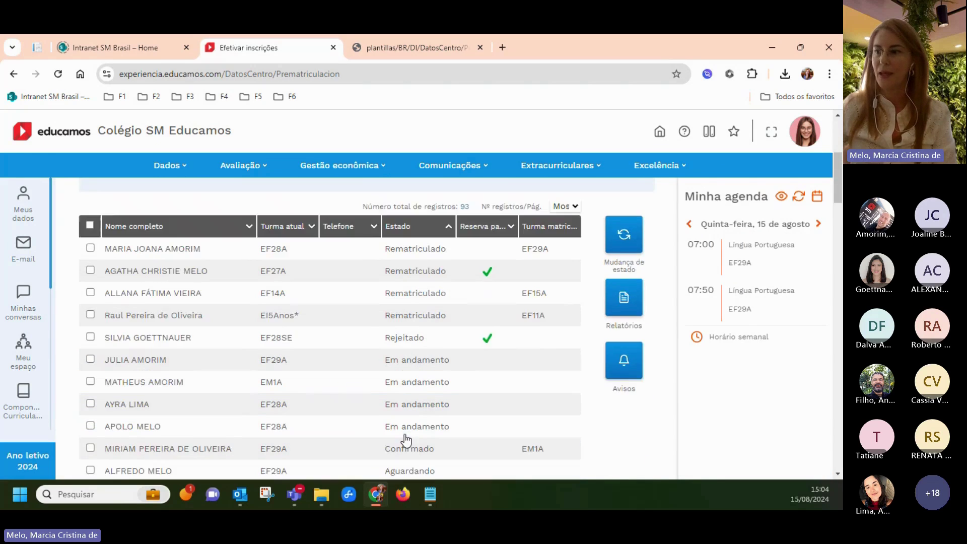
{"action": "scroll", "coordinate": [403, 428], "scroll_direction": "down", "scroll_amount": 3}
{"action": "scroll", "coordinate": [396, 413], "scroll_direction": "down", "scroll_amount": 1}
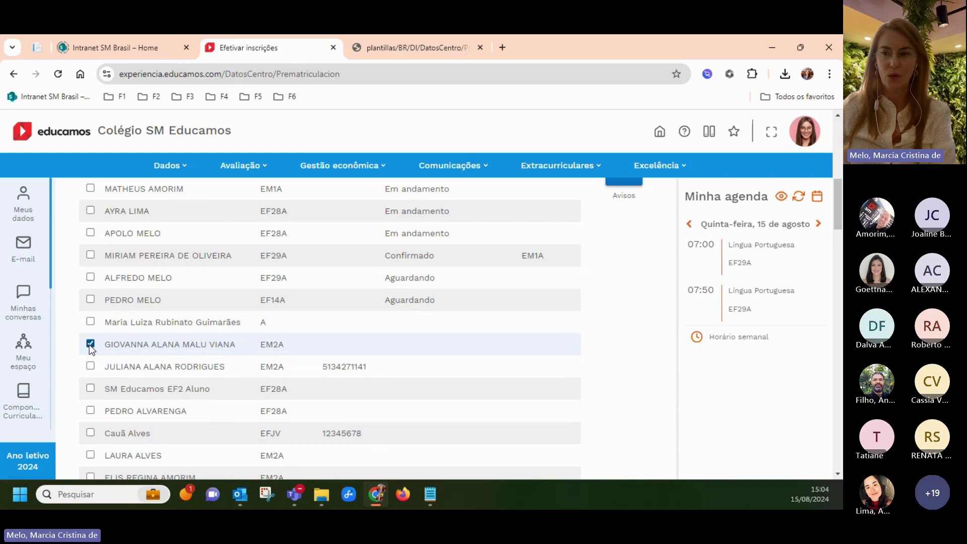
Change the marked student's status to Aguardando with comment 'Solicitada.' and Reserva paga ticked
{"action": "scroll", "coordinate": [667, 406], "scroll_direction": "up", "scroll_amount": 5}
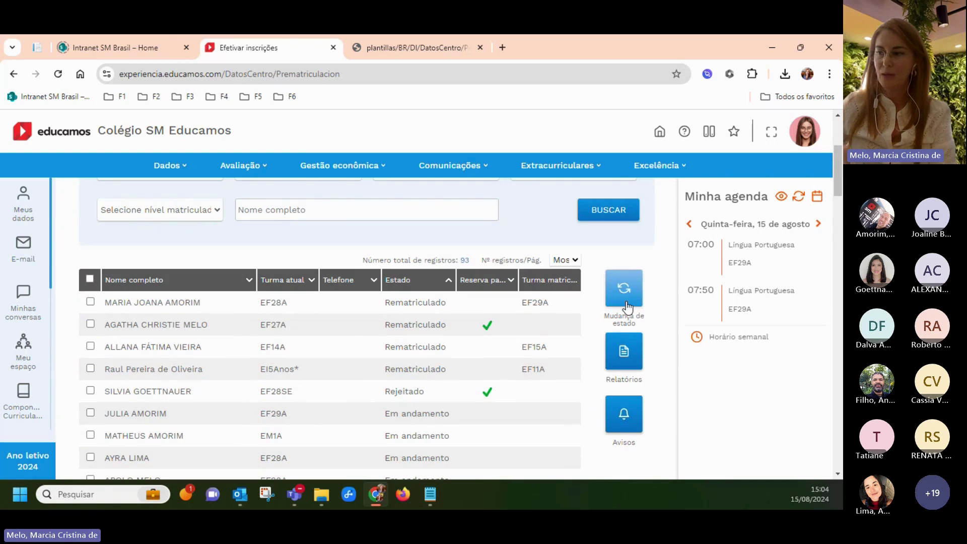
{"action": "left_click", "coordinate": [624, 296]}
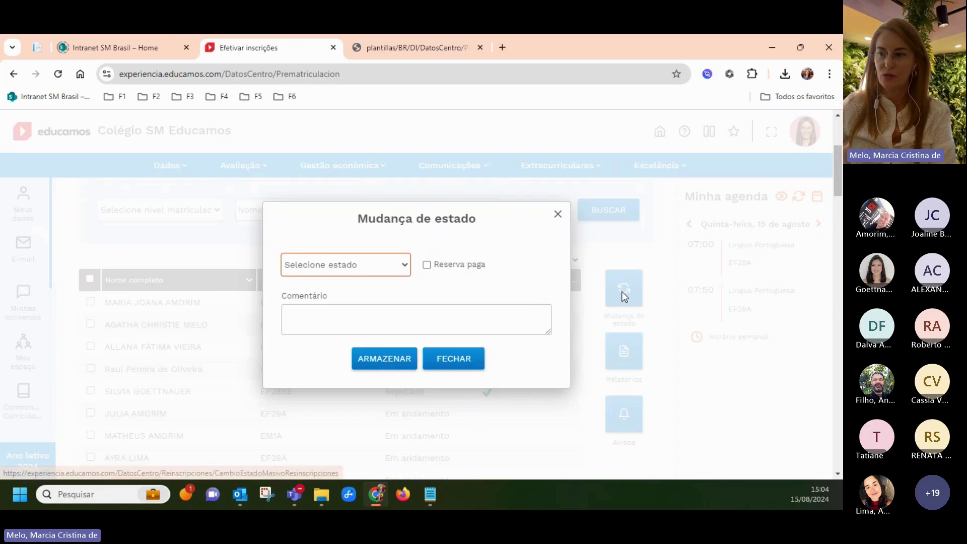
{"action": "left_click", "coordinate": [366, 270]}
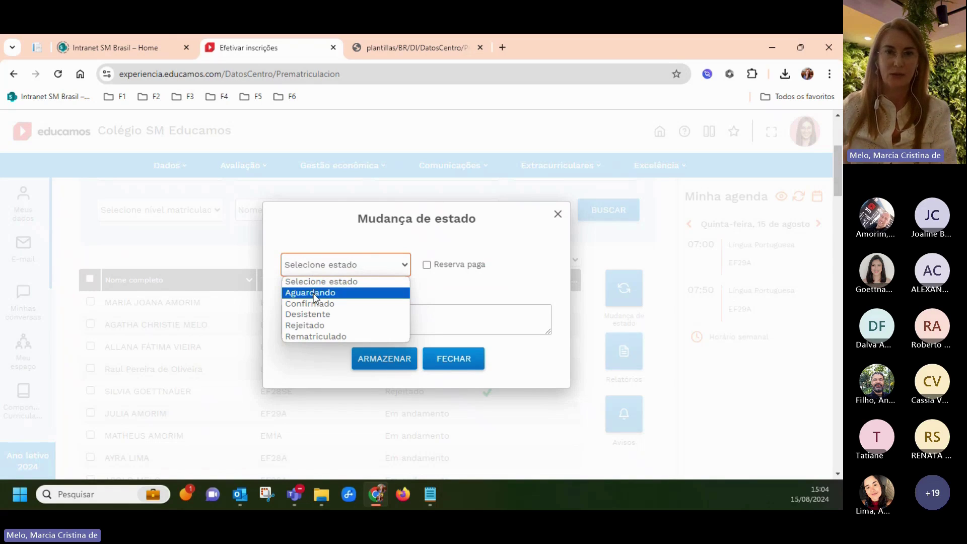
{"action": "left_click", "coordinate": [313, 293]}
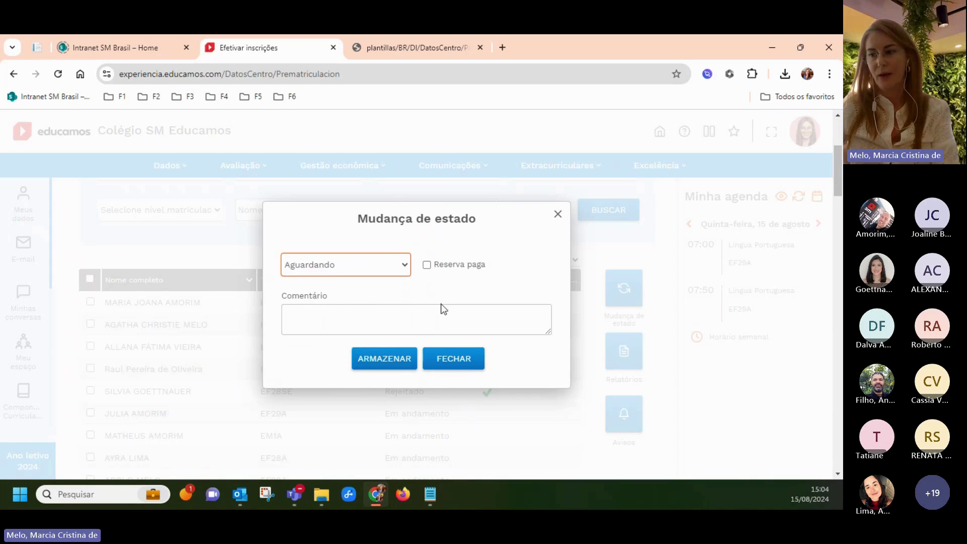
{"action": "left_click", "coordinate": [295, 327]}
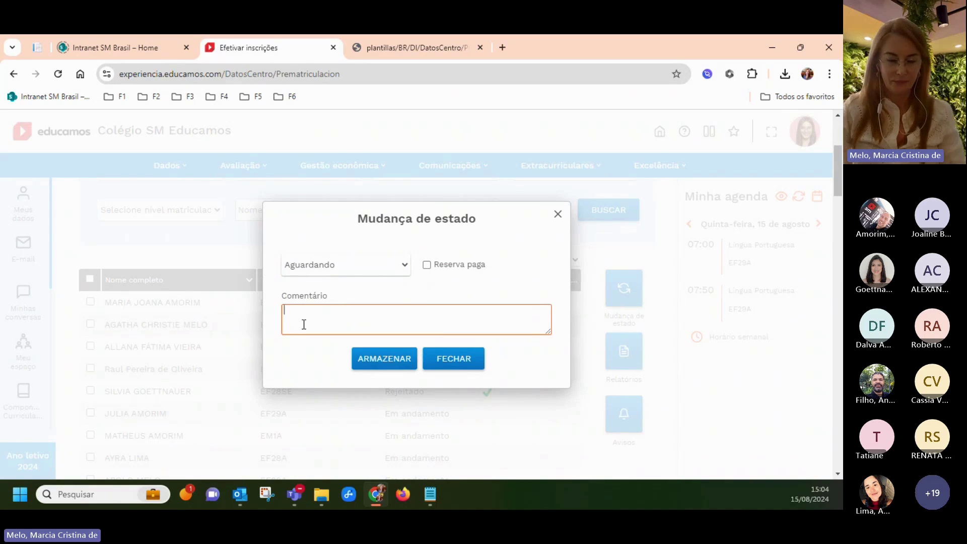
{"action": "type", "text": "Solicitada."}
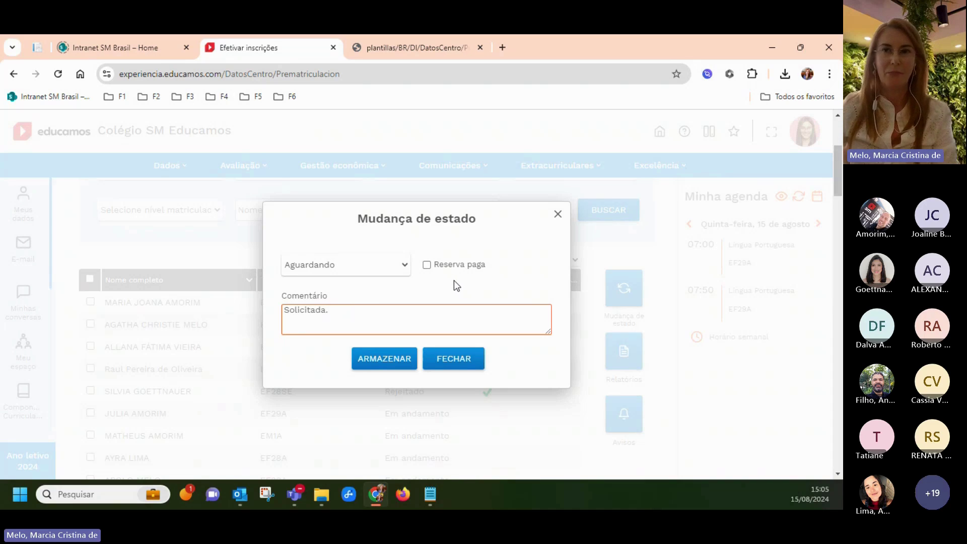
{"action": "left_click", "coordinate": [426, 267]}
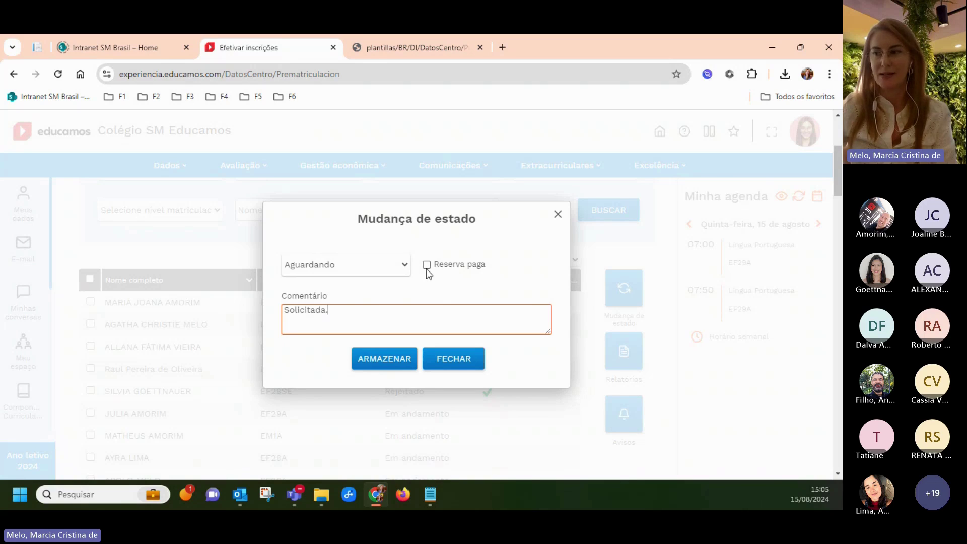
{"action": "left_click", "coordinate": [384, 363]}
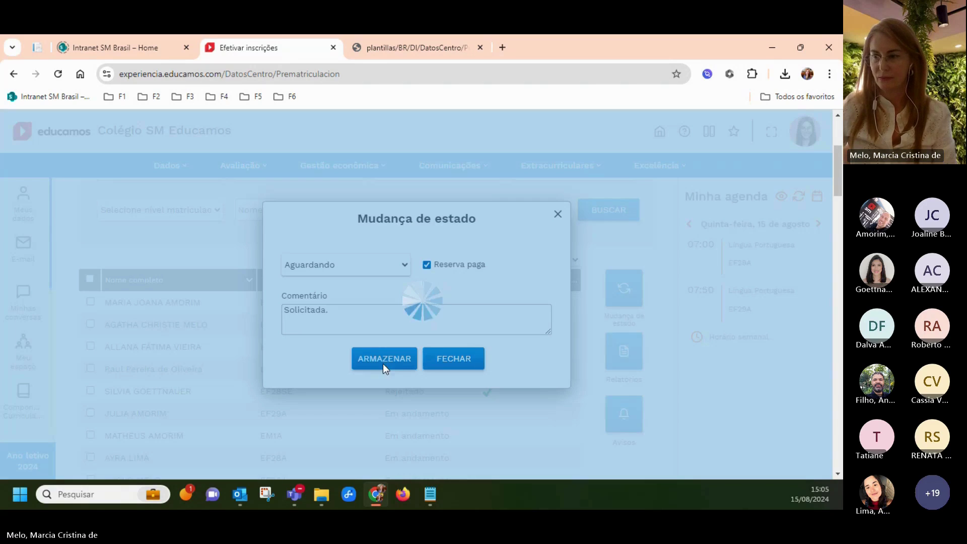
{"action": "scroll", "coordinate": [490, 425], "scroll_direction": "down", "scroll_amount": 1}
{"action": "scroll", "coordinate": [480, 427], "scroll_direction": "down", "scroll_amount": 1}
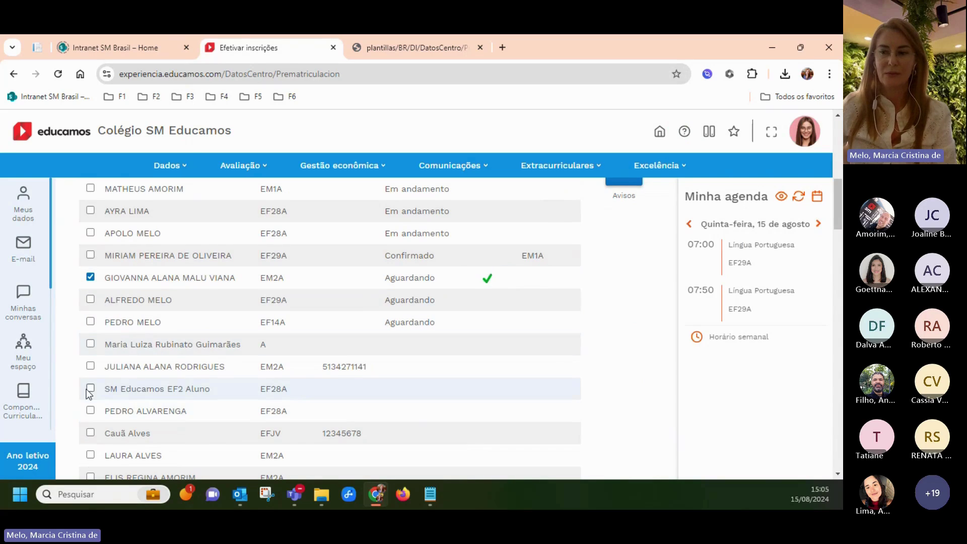
Open another student's re-enrolment record and browse its Dados pessoais, Observações and Anexos tabs
{"action": "left_click", "coordinate": [129, 373]}
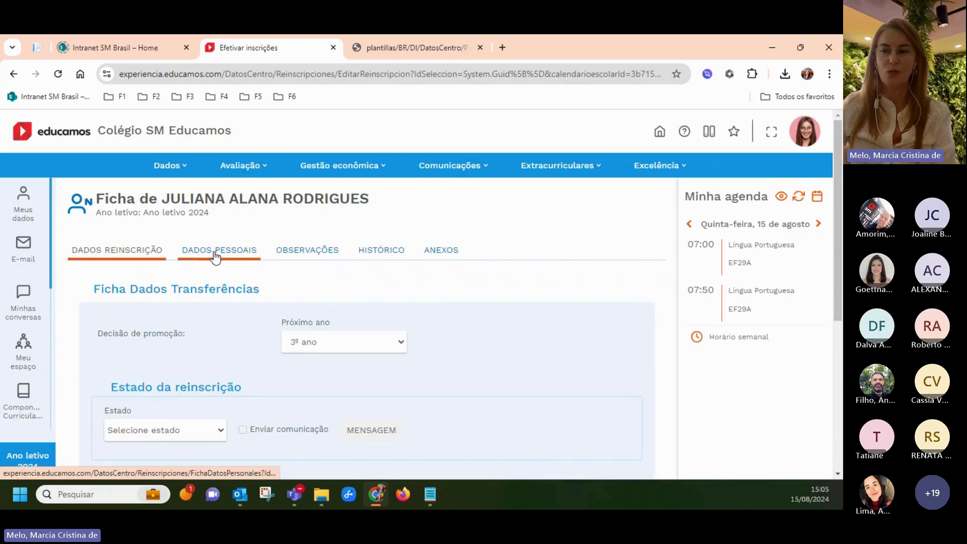
{"action": "left_click", "coordinate": [213, 252]}
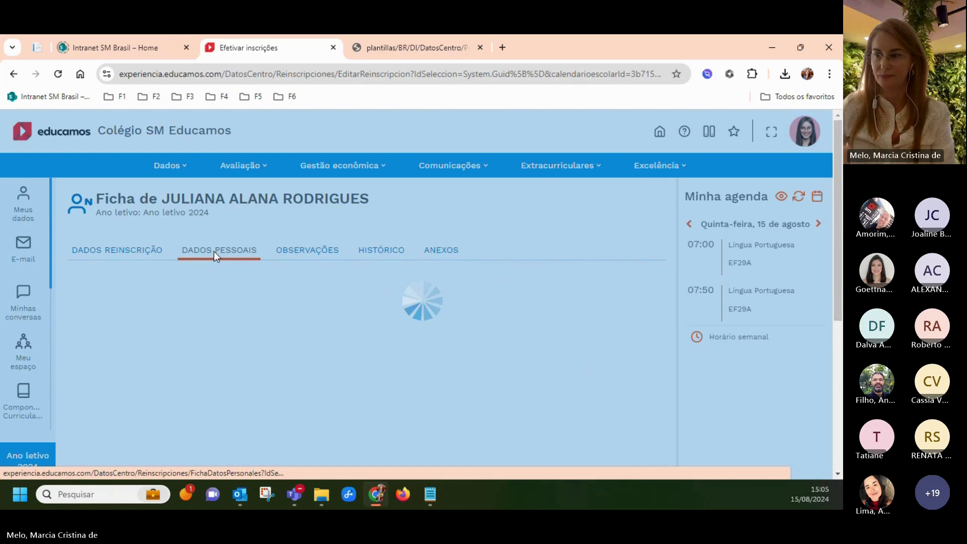
{"action": "scroll", "coordinate": [265, 317], "scroll_direction": "down", "scroll_amount": 10}
{"action": "scroll", "coordinate": [264, 316], "scroll_direction": "down", "scroll_amount": 6}
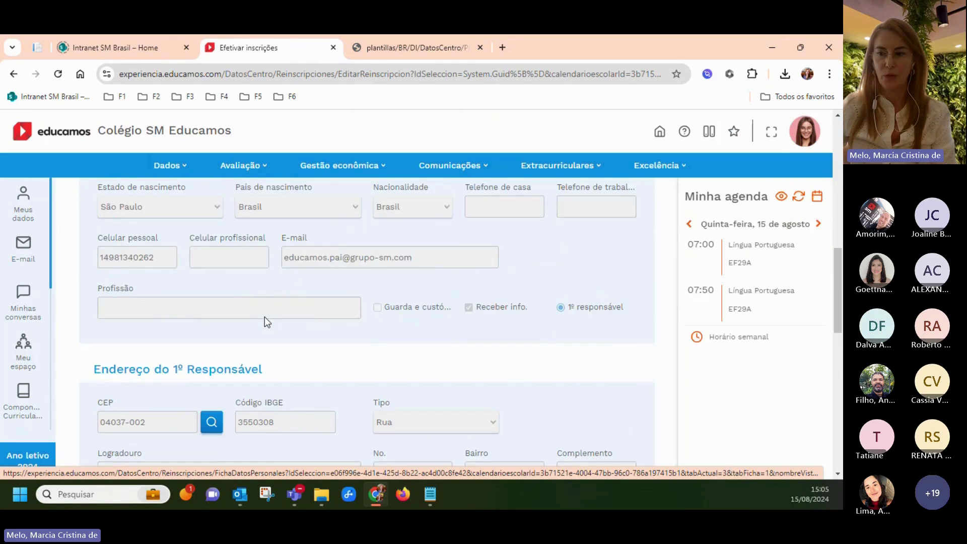
{"action": "scroll", "coordinate": [265, 316], "scroll_direction": "up", "scroll_amount": 10}
{"action": "scroll", "coordinate": [265, 316], "scroll_direction": "up", "scroll_amount": 5}
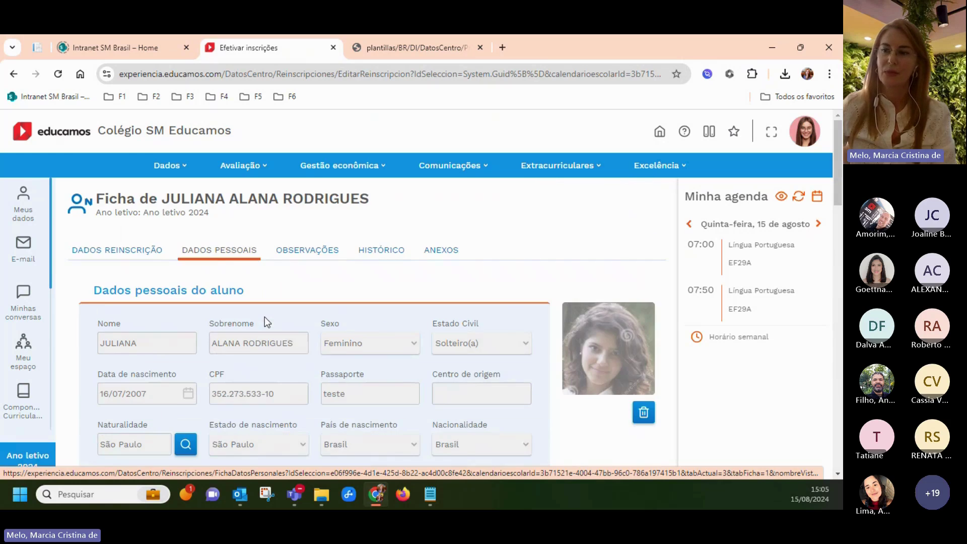
{"action": "left_click", "coordinate": [295, 258]}
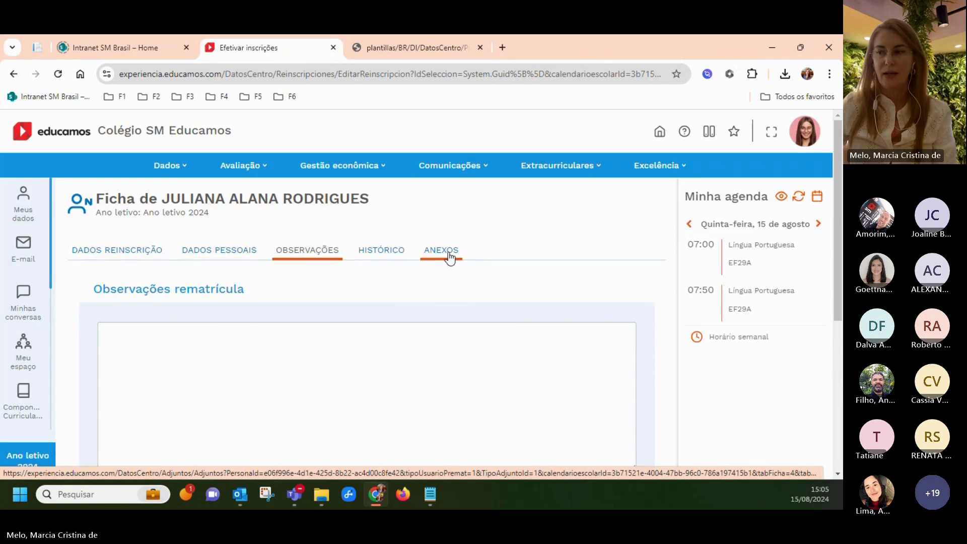
{"action": "left_click", "coordinate": [449, 253]}
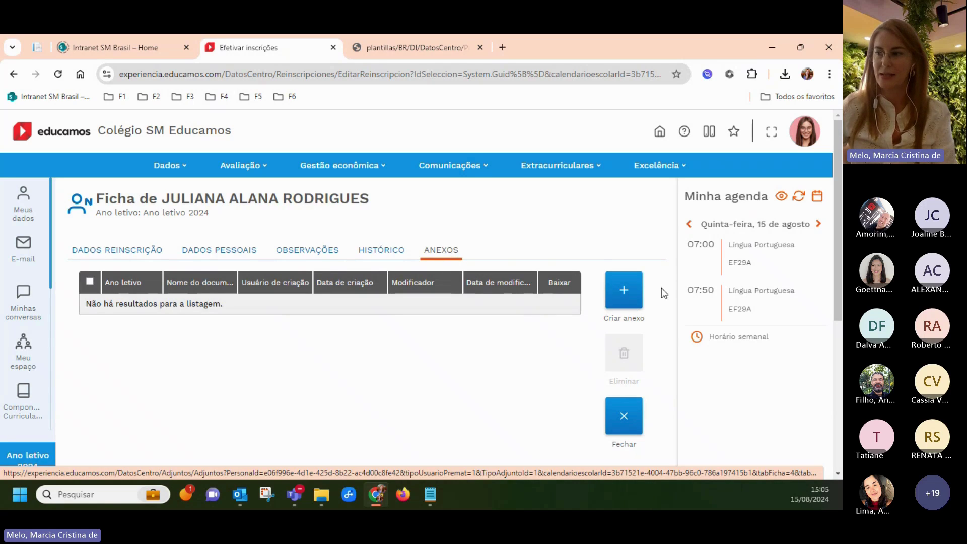
Set Estado to Aguardando with comment 'solictada.', tick Reserva de vaga paga, save and close
{"action": "left_click", "coordinate": [123, 252]}
{"action": "scroll", "coordinate": [278, 396], "scroll_direction": "down", "scroll_amount": 1}
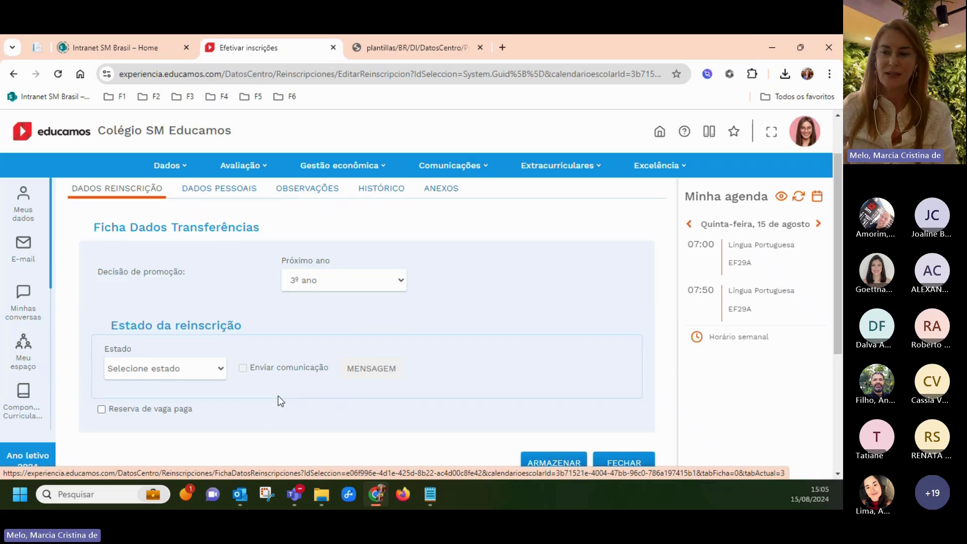
{"action": "scroll", "coordinate": [161, 355], "scroll_direction": "down", "scroll_amount": 1}
{"action": "left_click", "coordinate": [144, 312]}
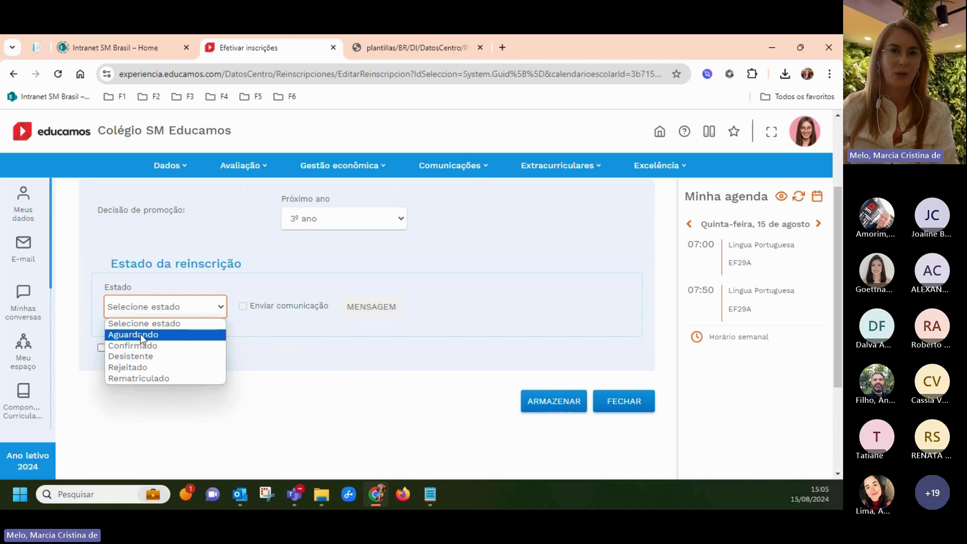
{"action": "left_click", "coordinate": [142, 335]}
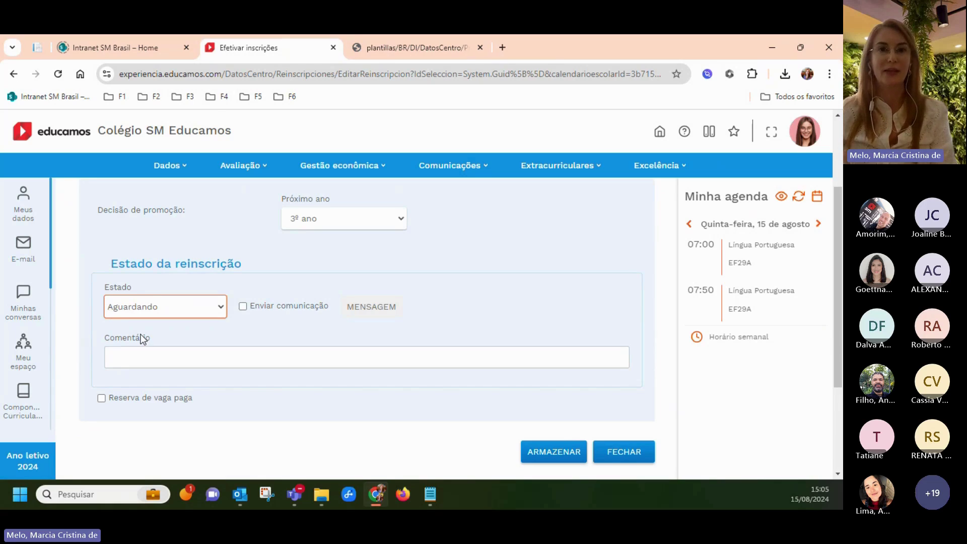
{"action": "left_click", "coordinate": [117, 356]}
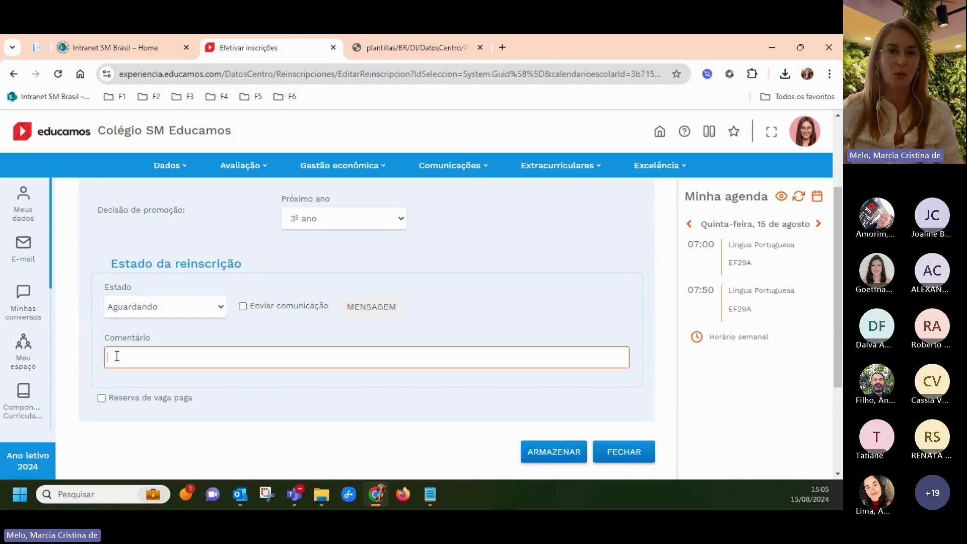
{"action": "type", "text": "solictada."}
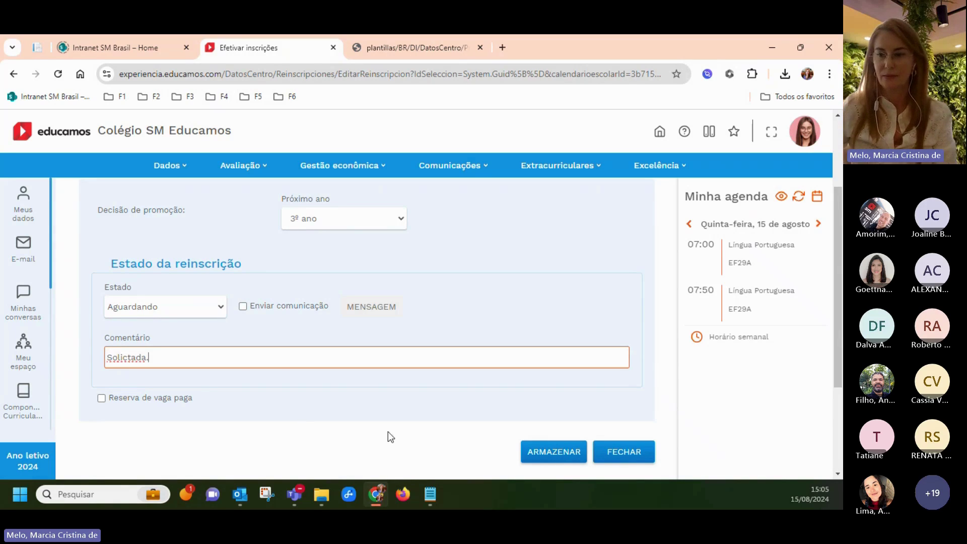
{"action": "scroll", "coordinate": [134, 361], "scroll_direction": "down", "scroll_amount": 2}
{"action": "left_click", "coordinate": [101, 274]}
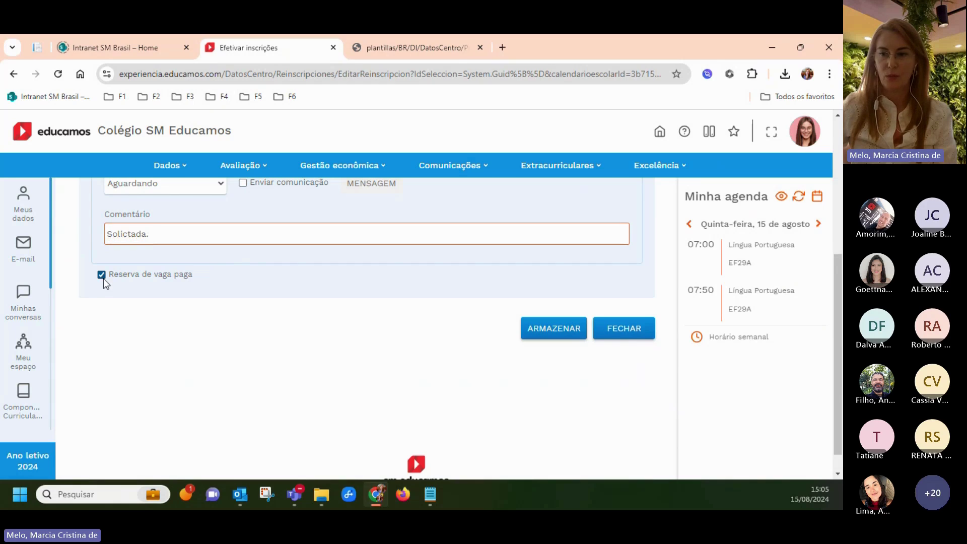
{"action": "left_click", "coordinate": [537, 333]}
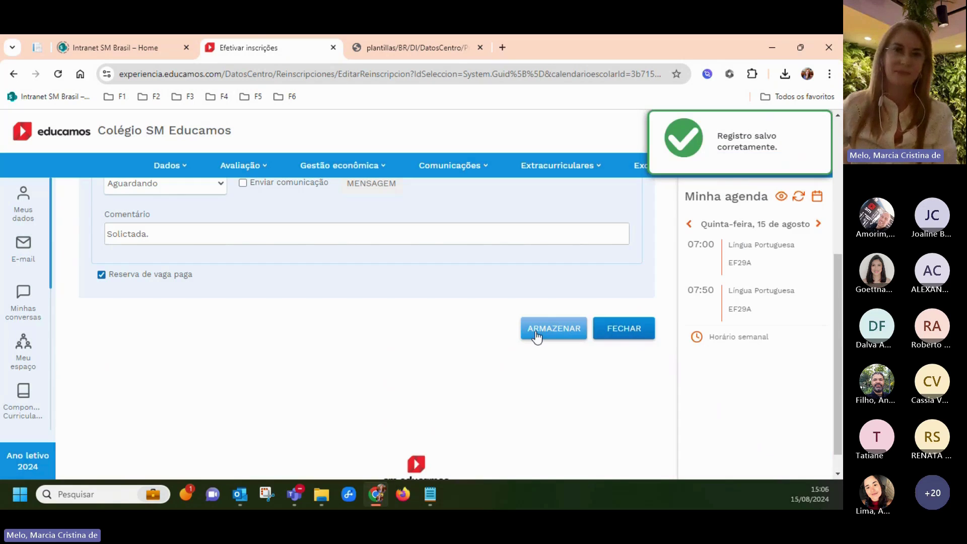
{"action": "left_click", "coordinate": [624, 329]}
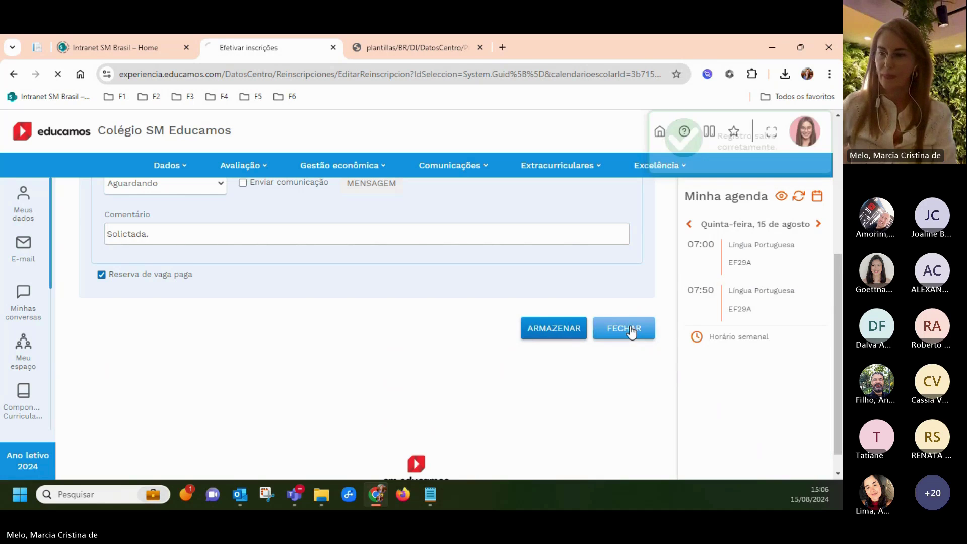
Sort the re-enrolment list by Estado, scan the records, and return to the home page
{"action": "scroll", "coordinate": [447, 373], "scroll_direction": "down", "scroll_amount": 5}
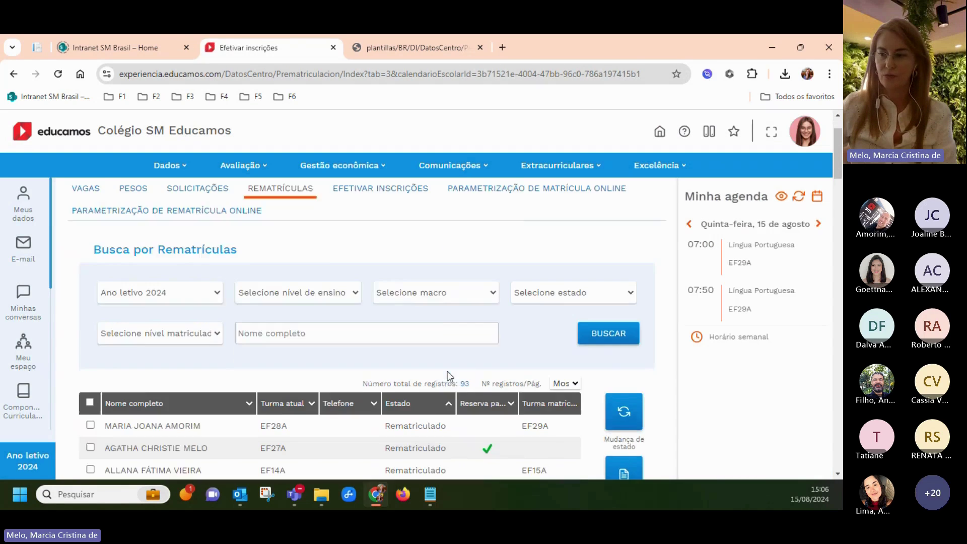
{"action": "left_click", "coordinate": [413, 218]}
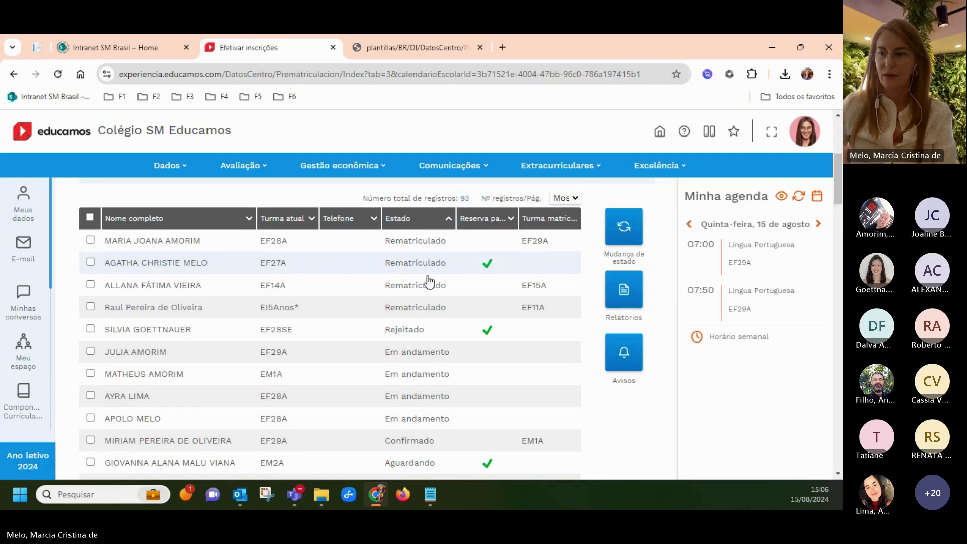
{"action": "scroll", "coordinate": [426, 383], "scroll_direction": "down", "scroll_amount": 3}
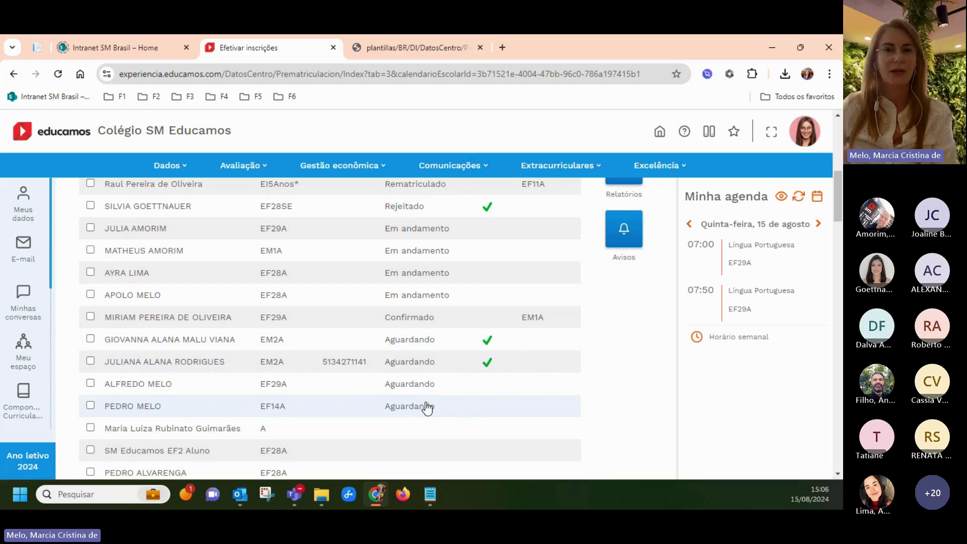
{"action": "scroll", "coordinate": [280, 302], "scroll_direction": "up", "scroll_amount": 3}
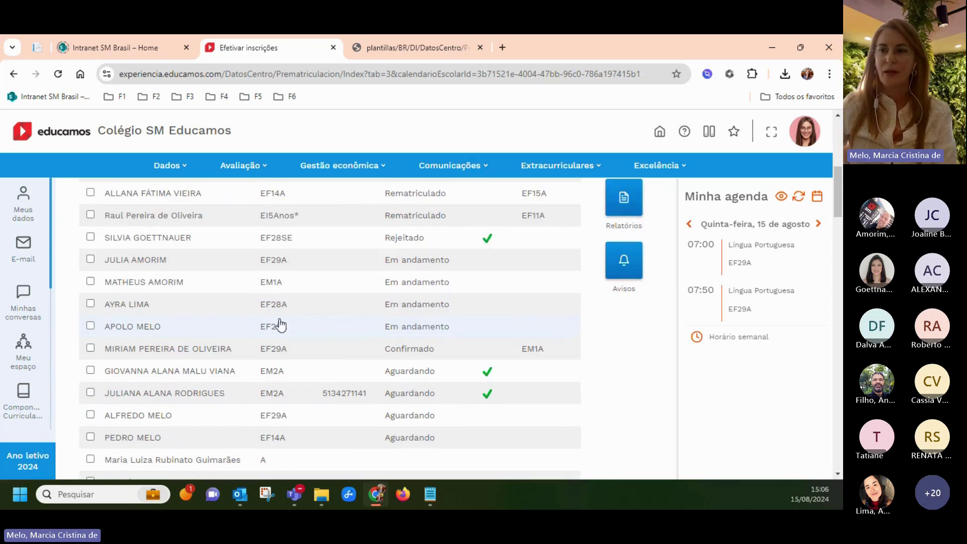
{"action": "scroll", "coordinate": [280, 325], "scroll_direction": "up", "scroll_amount": 3}
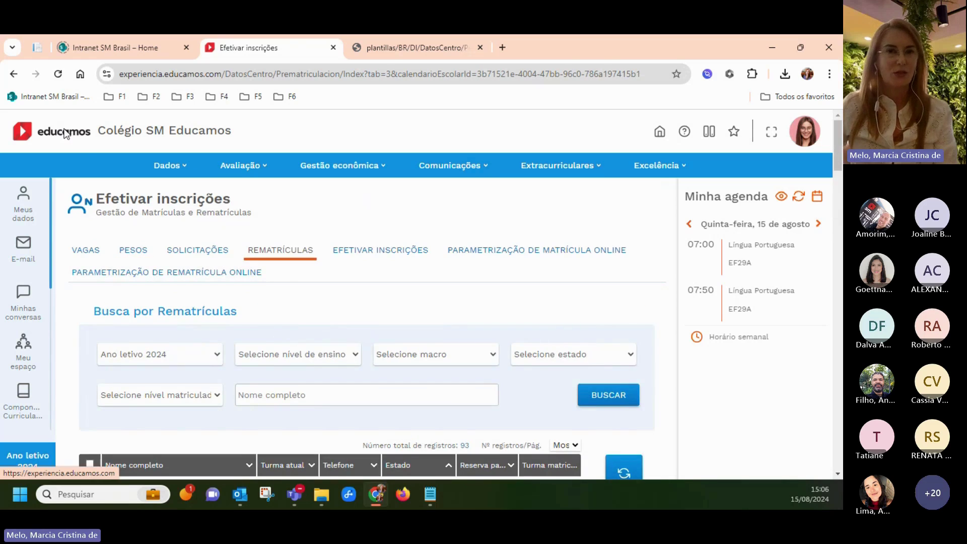
{"action": "left_click", "coordinate": [64, 134]}
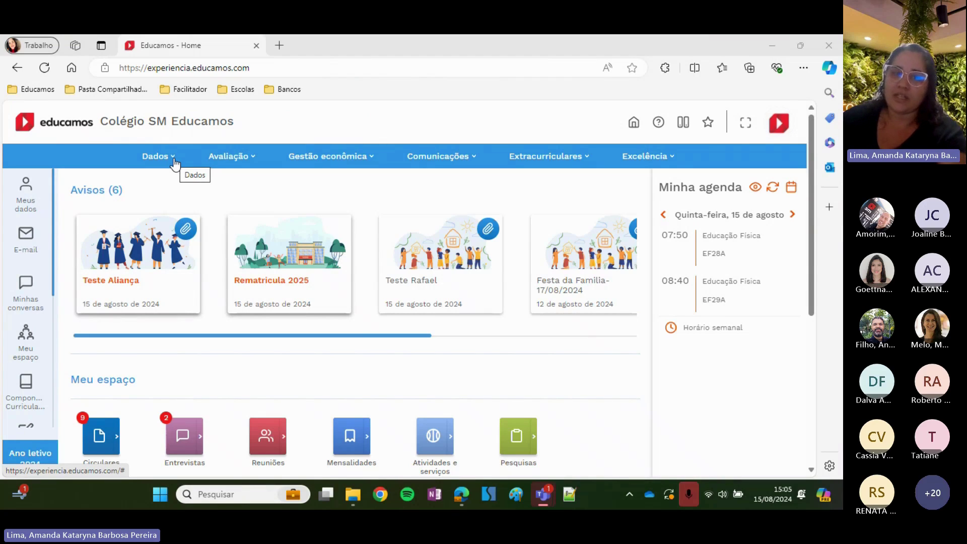
Go to the Rematrículas section of enrolment management and list all re-enrolment records
{"action": "left_click", "coordinate": [173, 161]}
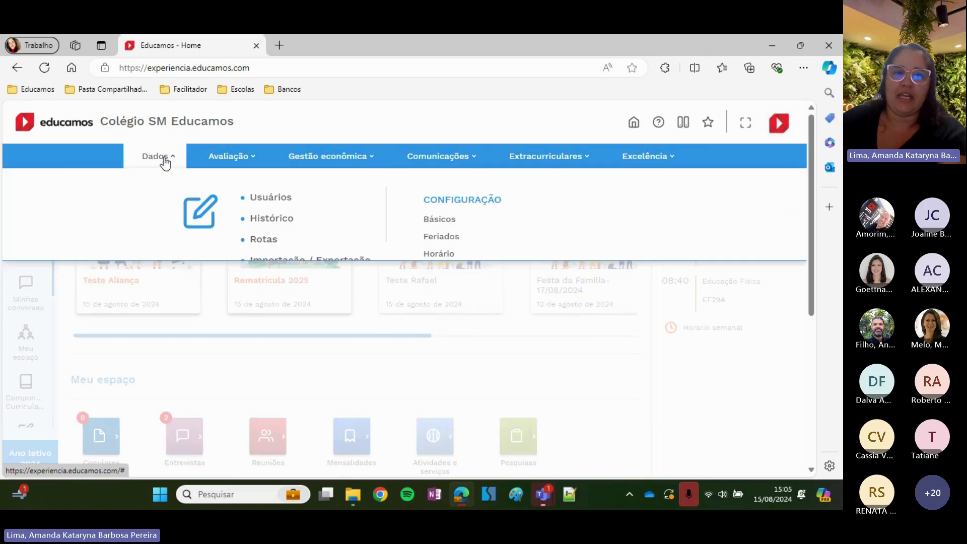
{"action": "left_click", "coordinate": [274, 281]}
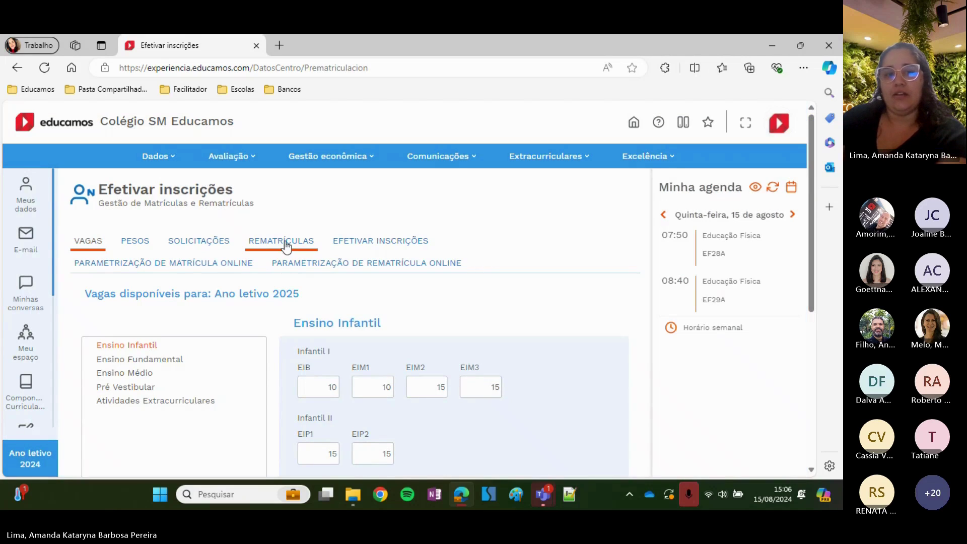
{"action": "left_click", "coordinate": [275, 240]}
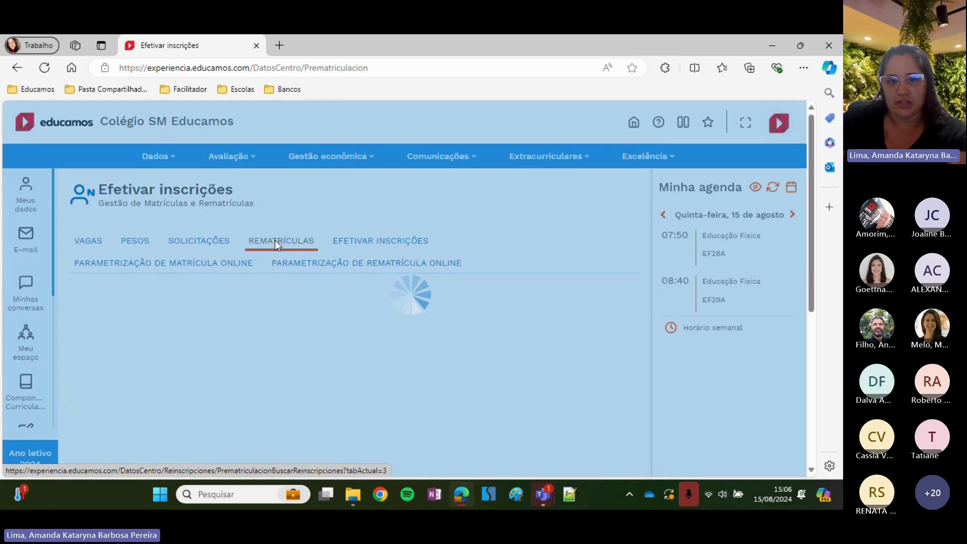
{"action": "scroll", "coordinate": [467, 315], "scroll_direction": "down", "scroll_amount": 1}
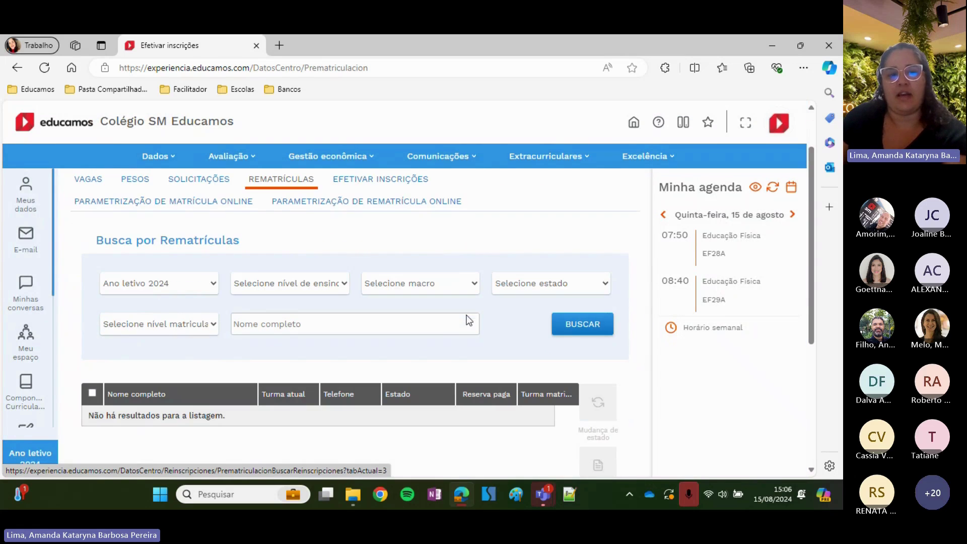
{"action": "left_click", "coordinate": [572, 331]}
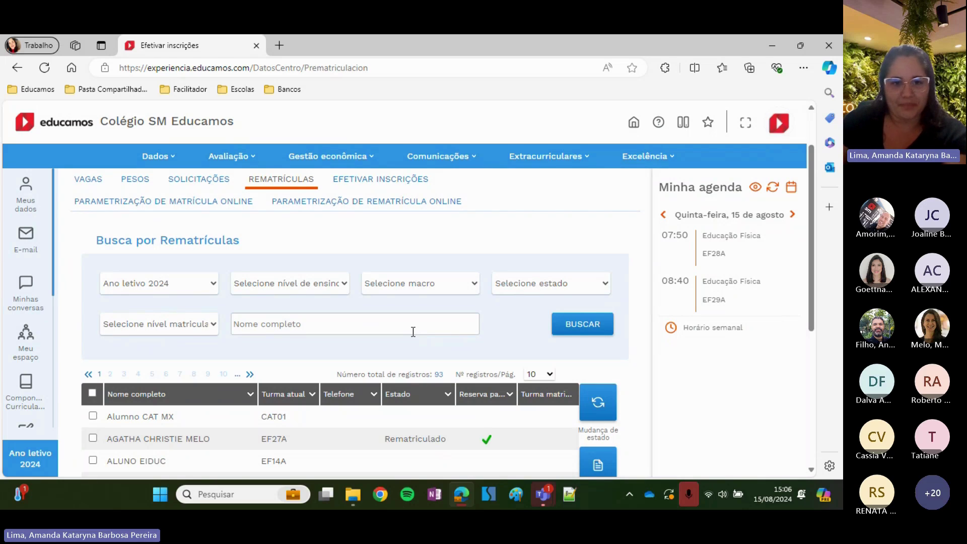
Leave the level and status filters unchanged and sort the 93 records by Estado
{"action": "left_click", "coordinate": [262, 292]}
{"action": "left_click", "coordinate": [264, 284]}
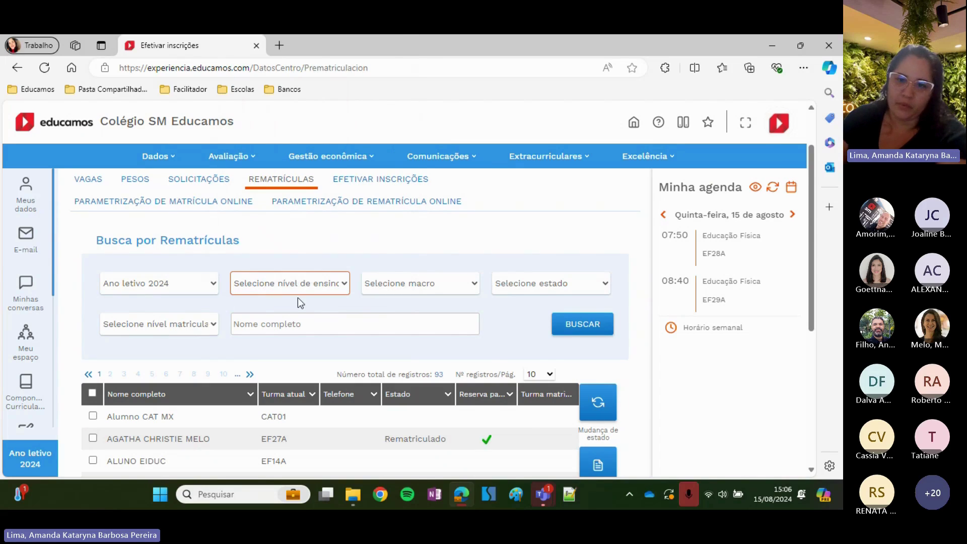
{"action": "left_click", "coordinate": [528, 287]}
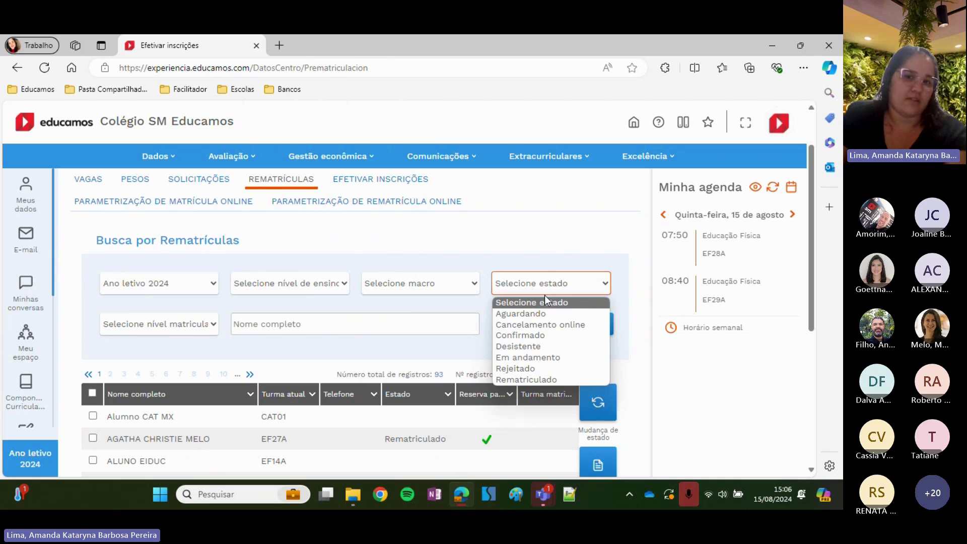
{"action": "left_click", "coordinate": [554, 255]}
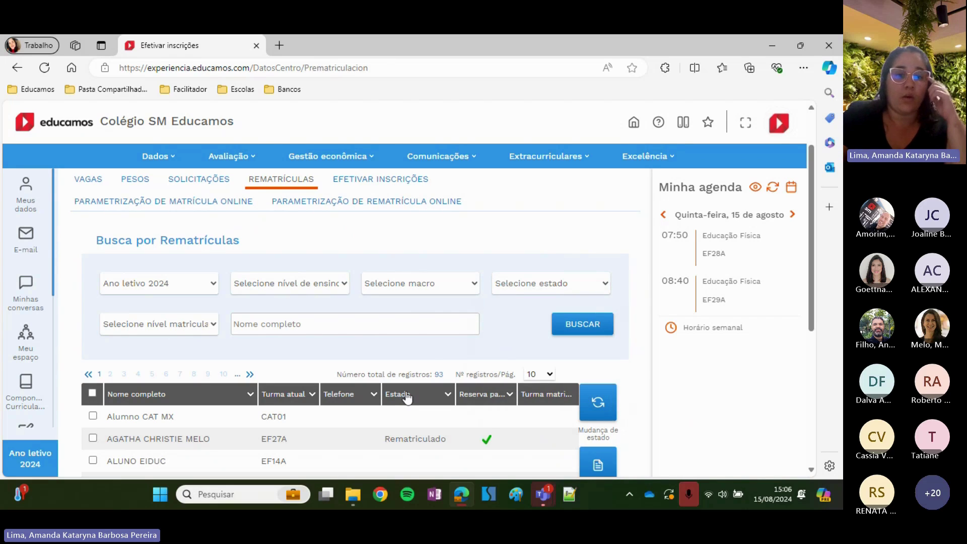
{"action": "left_click", "coordinate": [406, 395]}
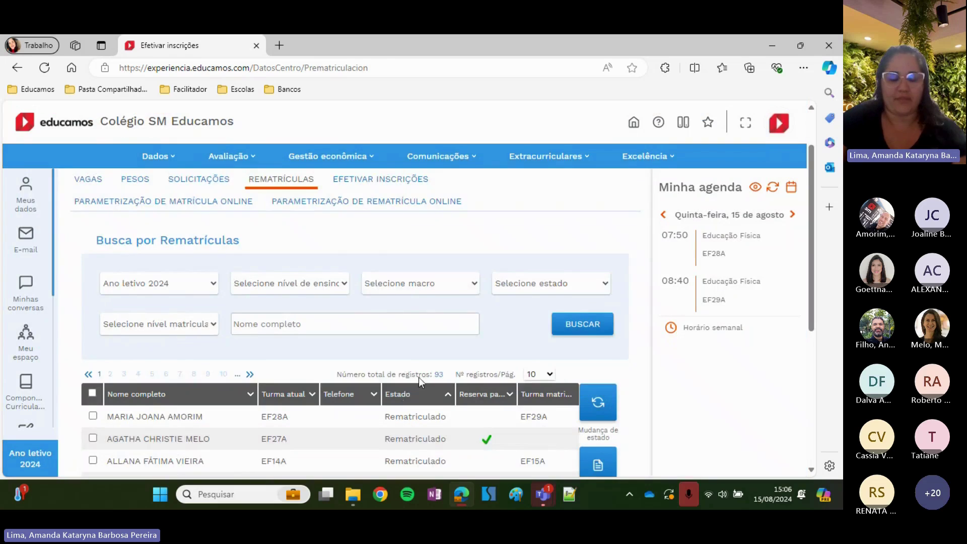
{"action": "scroll", "coordinate": [418, 376], "scroll_direction": "down", "scroll_amount": 1}
{"action": "scroll", "coordinate": [518, 310], "scroll_direction": "down", "scroll_amount": 1}
{"action": "scroll", "coordinate": [529, 304], "scroll_direction": "down", "scroll_amount": 1}
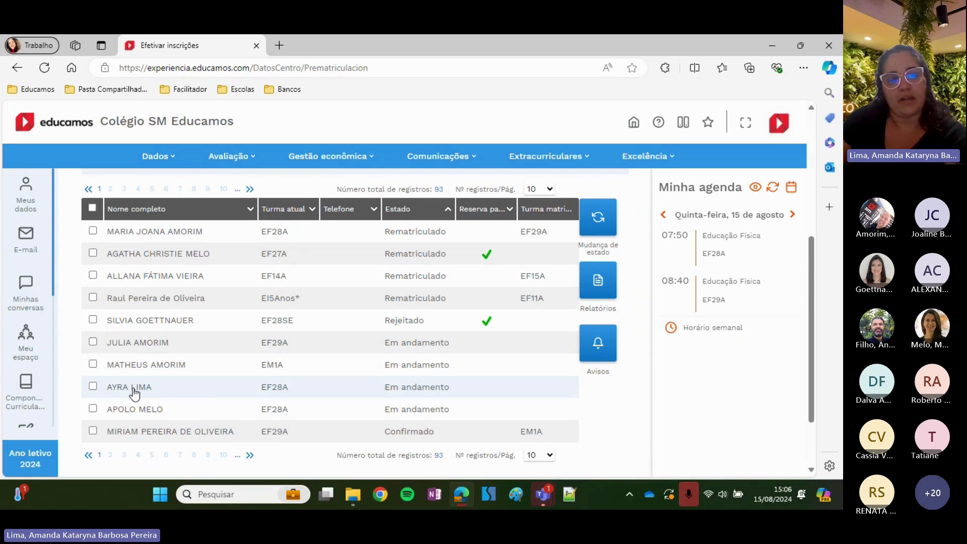
Open the student's re-enrolment record and check the Estado options without changing them
{"action": "left_click", "coordinate": [134, 388]}
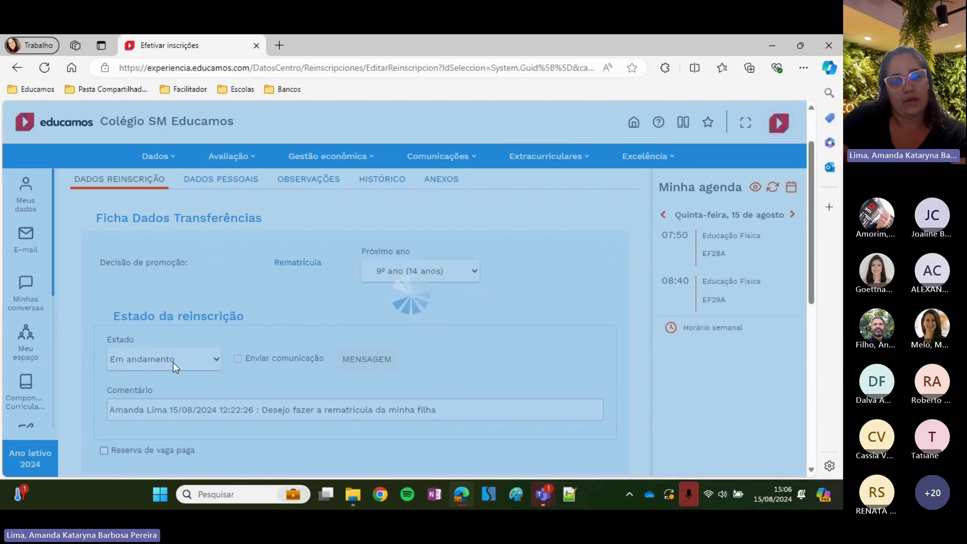
{"action": "left_click", "coordinate": [173, 361]}
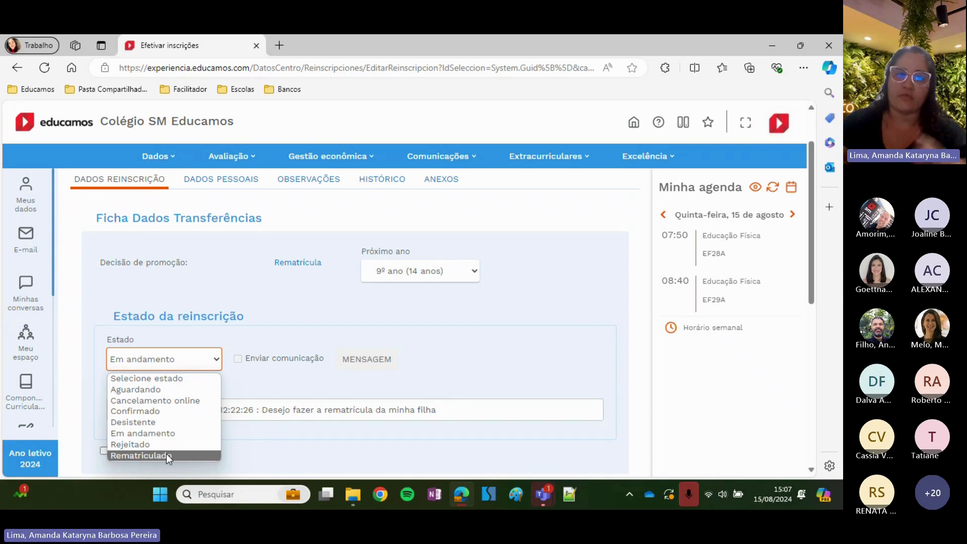
{"action": "left_click", "coordinate": [75, 270]}
{"action": "scroll", "coordinate": [75, 270], "scroll_direction": "up", "scroll_amount": 2}
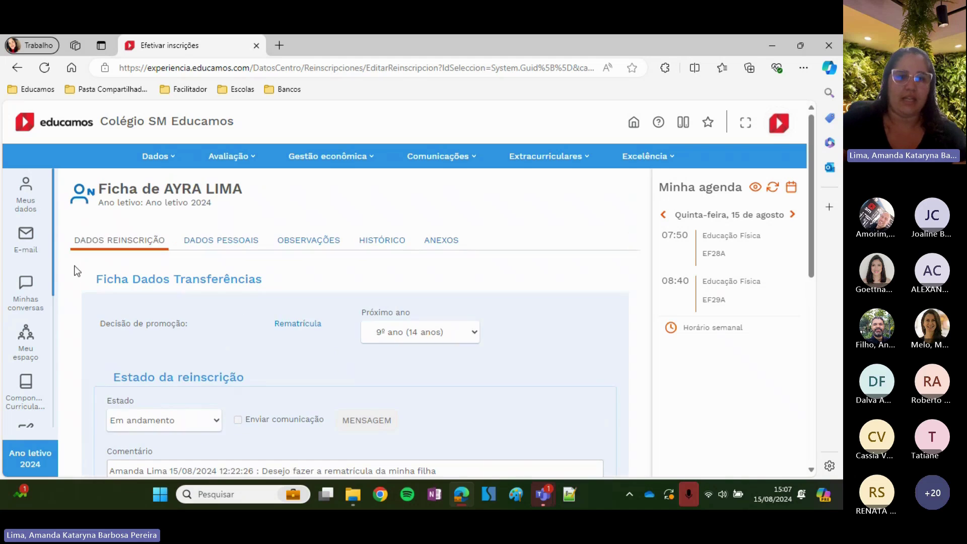
Download the Cartão de vacina attachment from the ANEXOS tab
{"action": "left_click", "coordinate": [441, 244]}
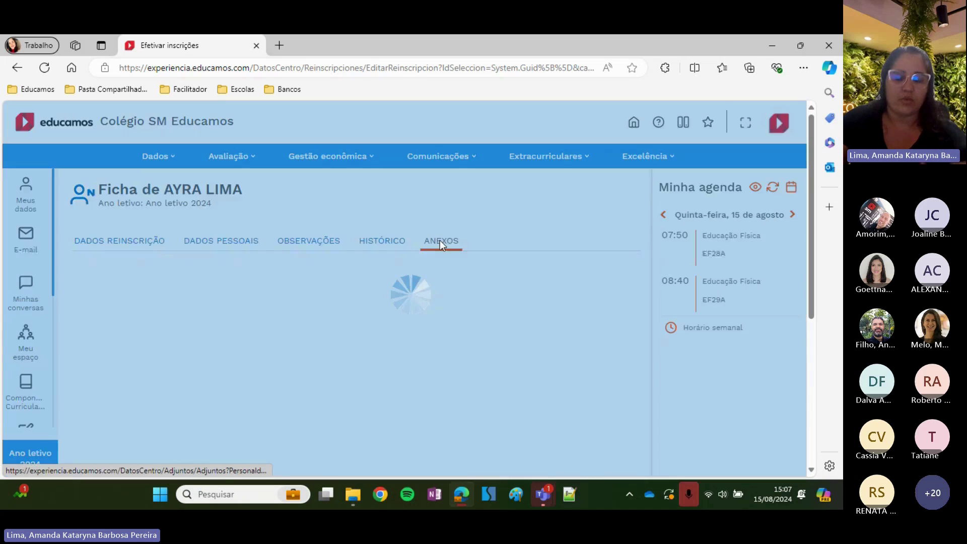
{"action": "left_click", "coordinate": [532, 298]}
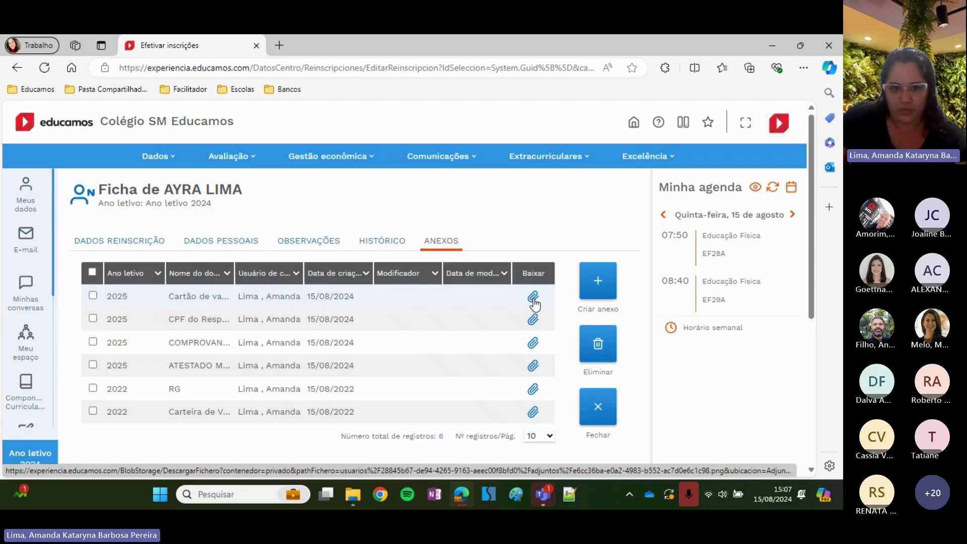
{"action": "left_click", "coordinate": [532, 298]}
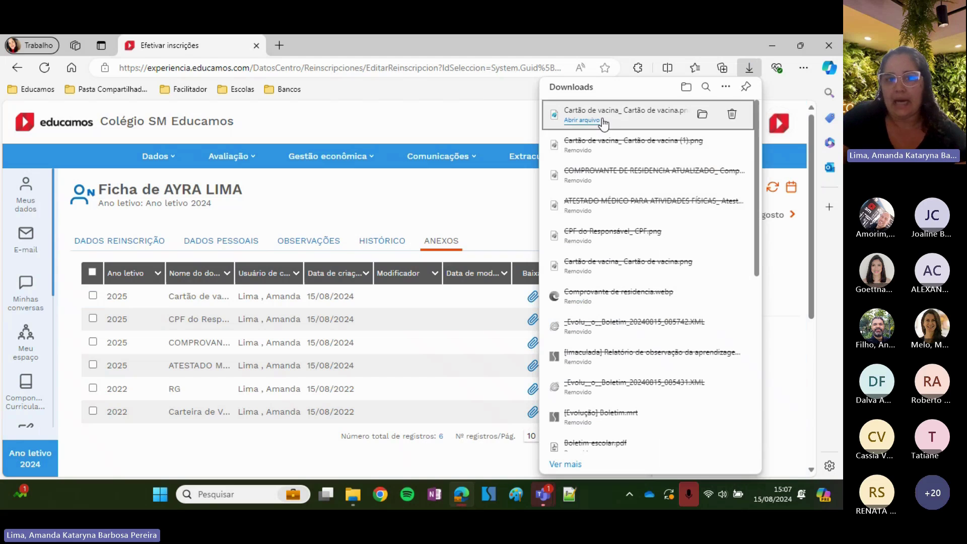
Open 'Cartão de vacina_ Cartão de vacina.png' in Paint and maximize the window
{"action": "left_click", "coordinate": [602, 120]}
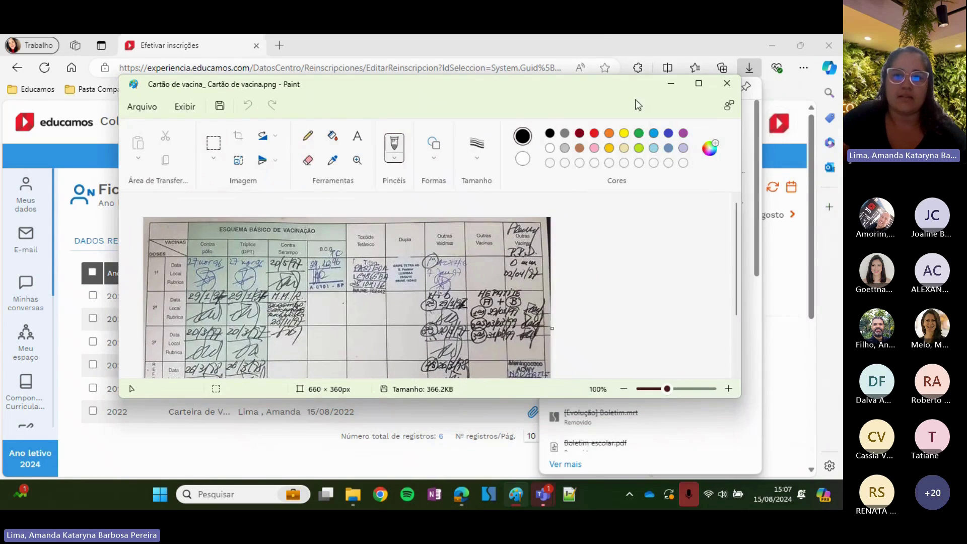
{"action": "left_click", "coordinate": [698, 84]}
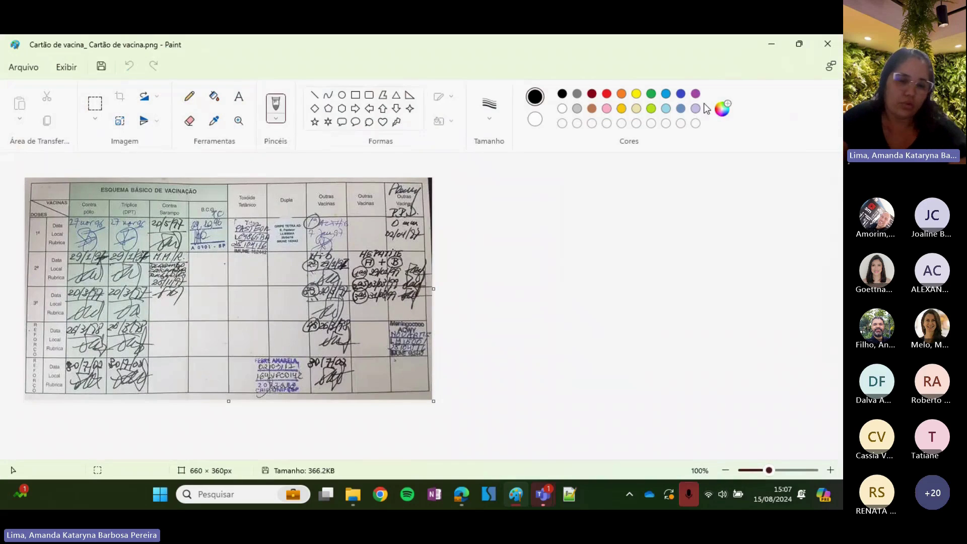
Close Paint and set the re-enrolment Estado to Aguardando with Enviar comunicação ticked
{"action": "left_click", "coordinate": [827, 44]}
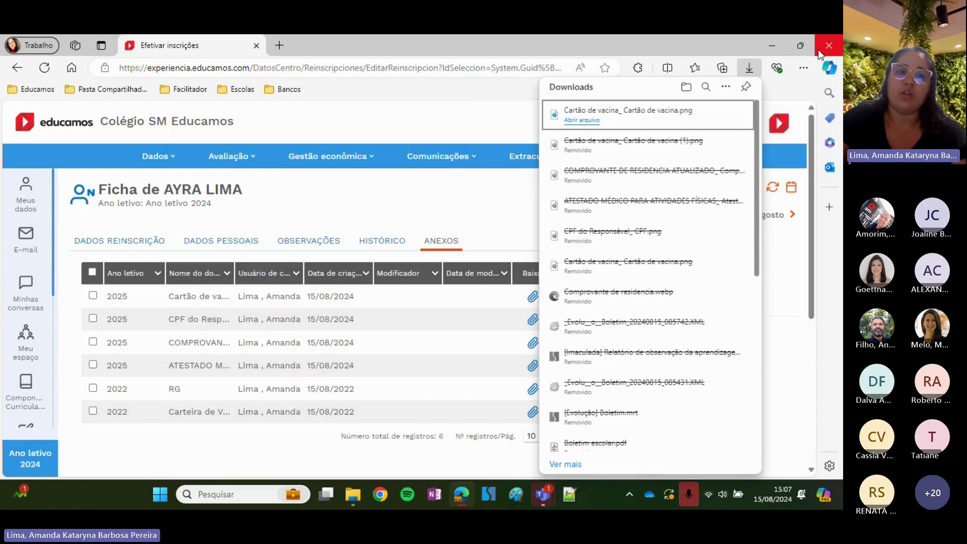
{"action": "left_click", "coordinate": [126, 242]}
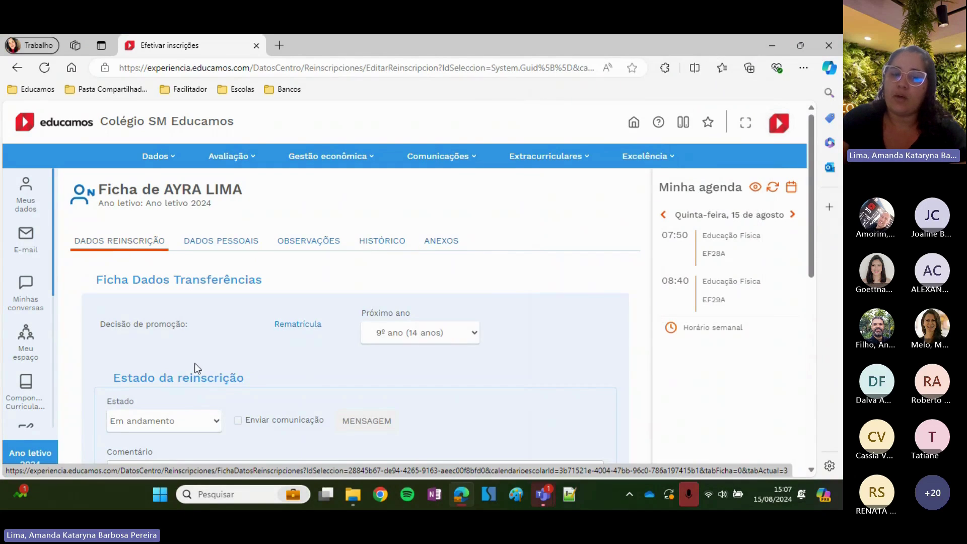
{"action": "scroll", "coordinate": [182, 361], "scroll_direction": "down", "scroll_amount": 1}
{"action": "left_click", "coordinate": [182, 361]}
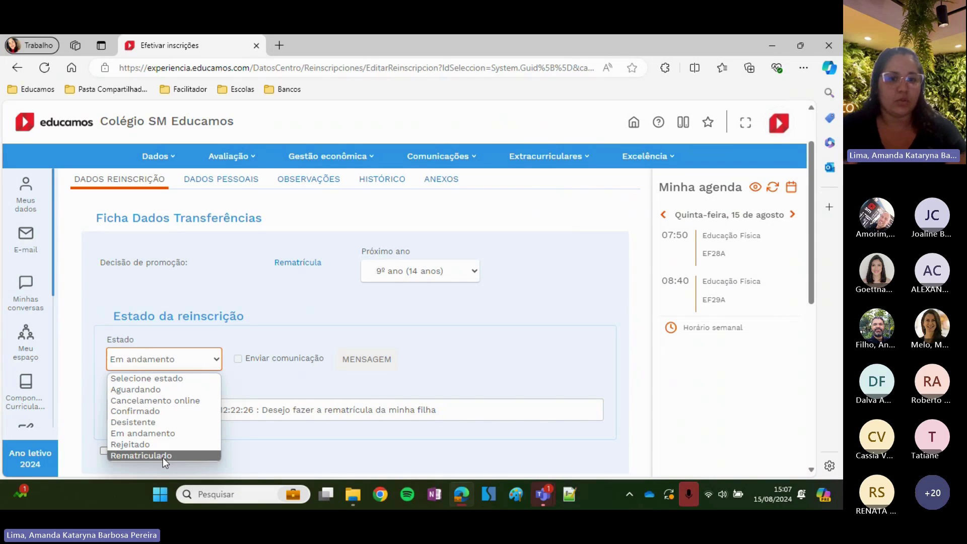
{"action": "left_click", "coordinate": [180, 390]}
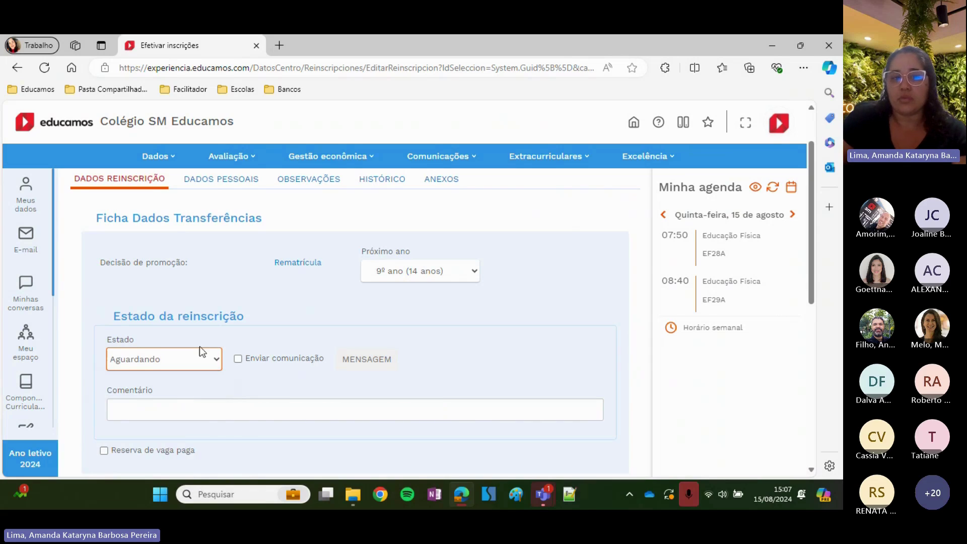
{"action": "scroll", "coordinate": [202, 322], "scroll_direction": "down", "scroll_amount": 1}
{"action": "left_click", "coordinate": [238, 296]}
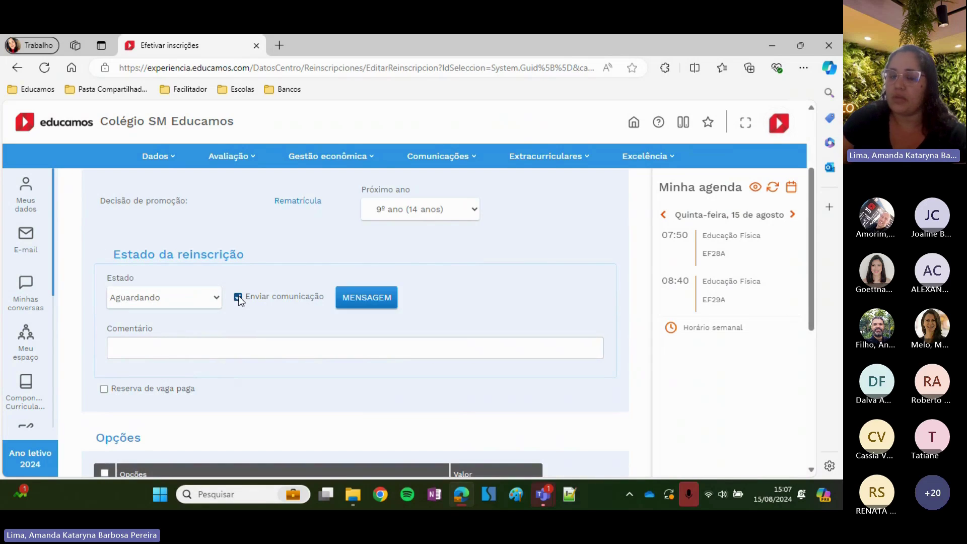
Add 2º Responsável and Aluno as message recipients, then close the message unsent
{"action": "left_click", "coordinate": [377, 301]}
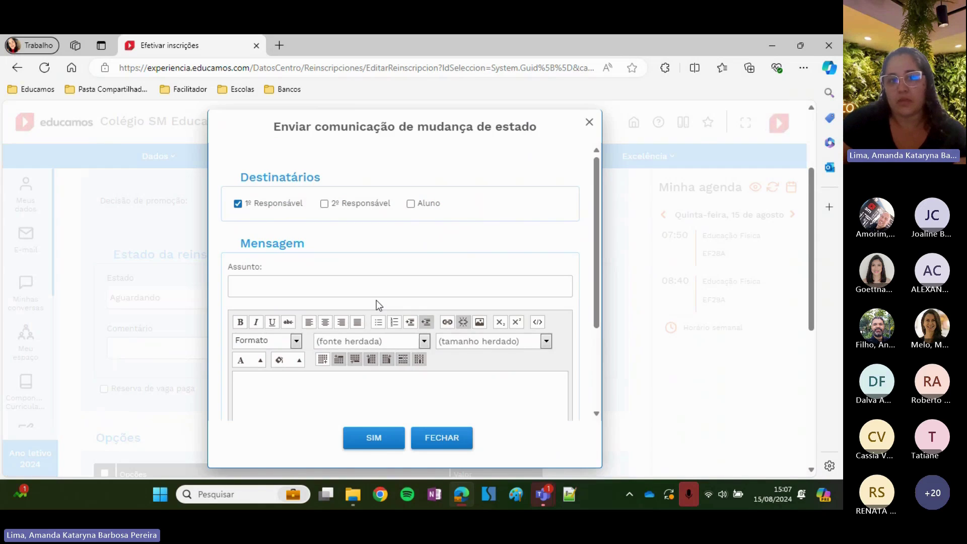
{"action": "left_click", "coordinate": [324, 204]}
{"action": "left_click", "coordinate": [411, 204]}
{"action": "scroll", "coordinate": [412, 217], "scroll_direction": "down", "scroll_amount": 1}
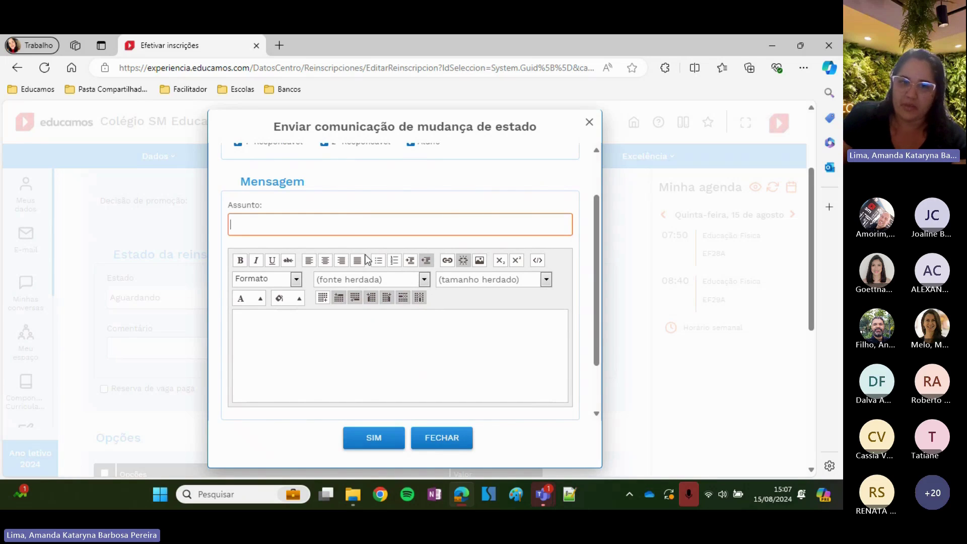
{"action": "left_click", "coordinate": [448, 442]}
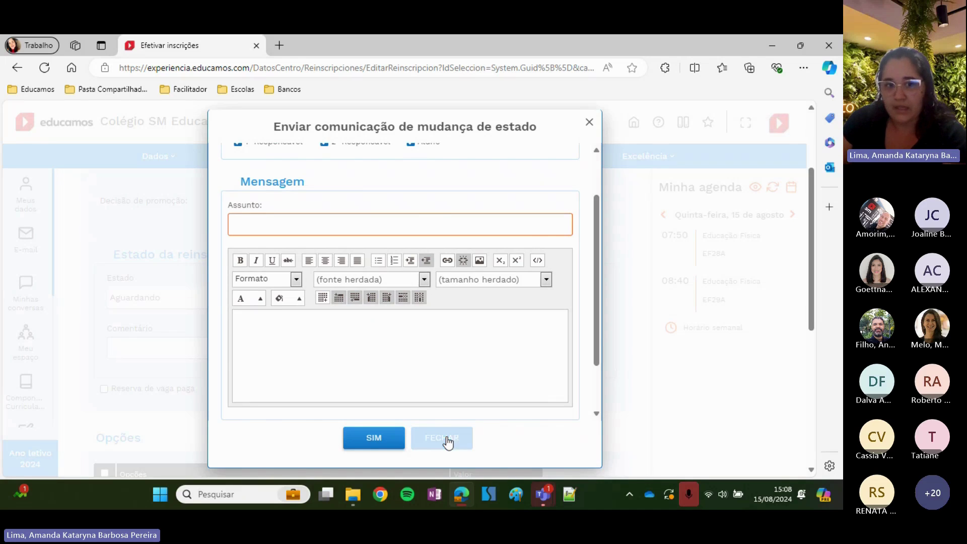
Change the re-enrolment status to Rematriculado and attempt to save
{"action": "scroll", "coordinate": [510, 269], "scroll_direction": "up", "scroll_amount": 1}
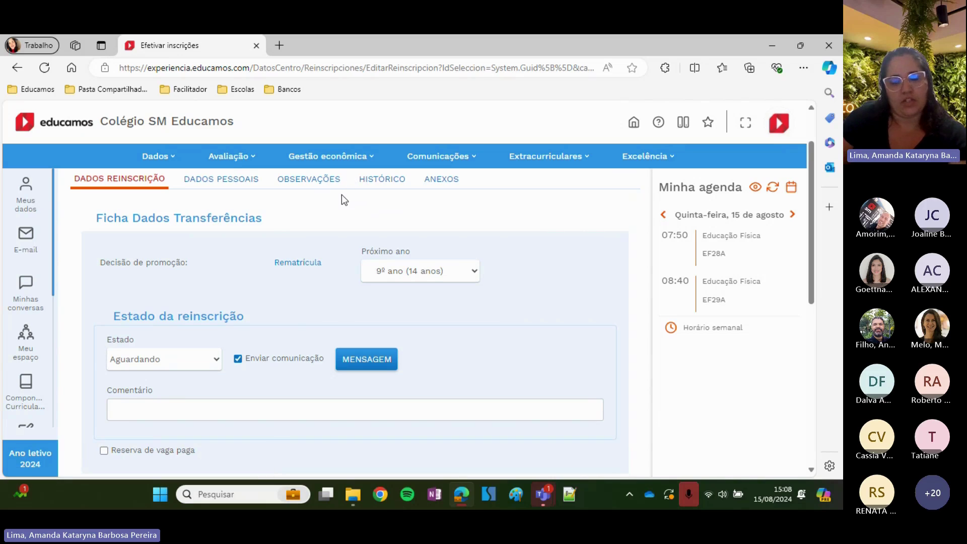
{"action": "scroll", "coordinate": [341, 261], "scroll_direction": "down", "scroll_amount": 2}
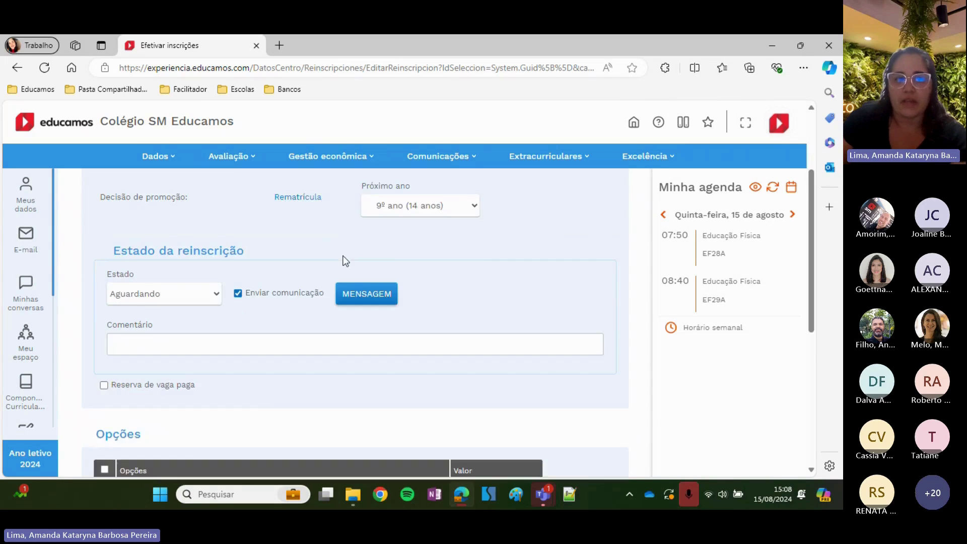
{"action": "left_click", "coordinate": [184, 238]}
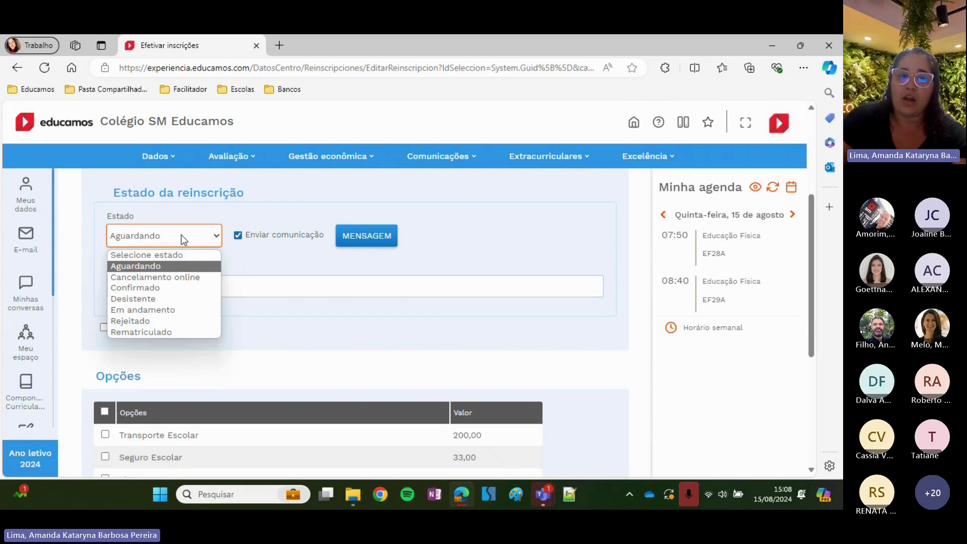
{"action": "left_click", "coordinate": [157, 331]}
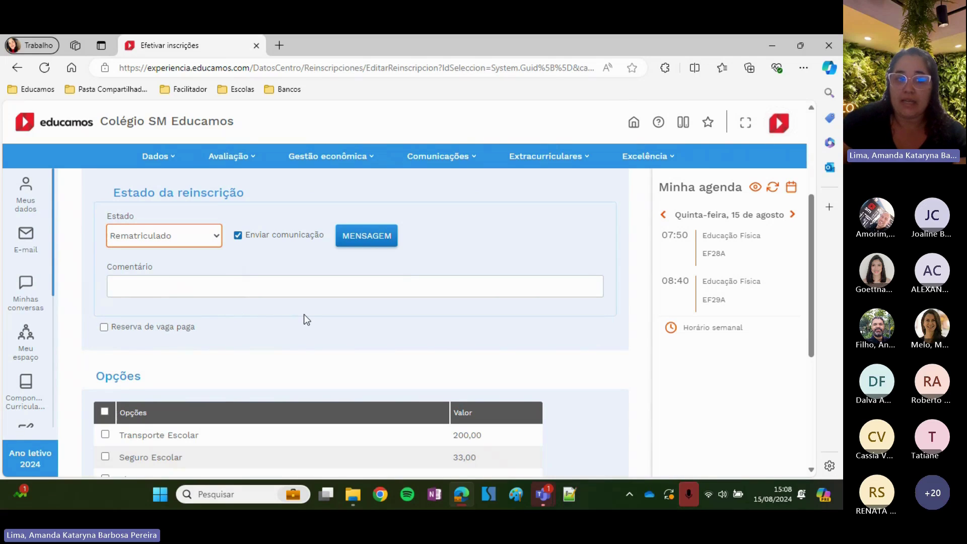
{"action": "scroll", "coordinate": [304, 317], "scroll_direction": "down", "scroll_amount": 4}
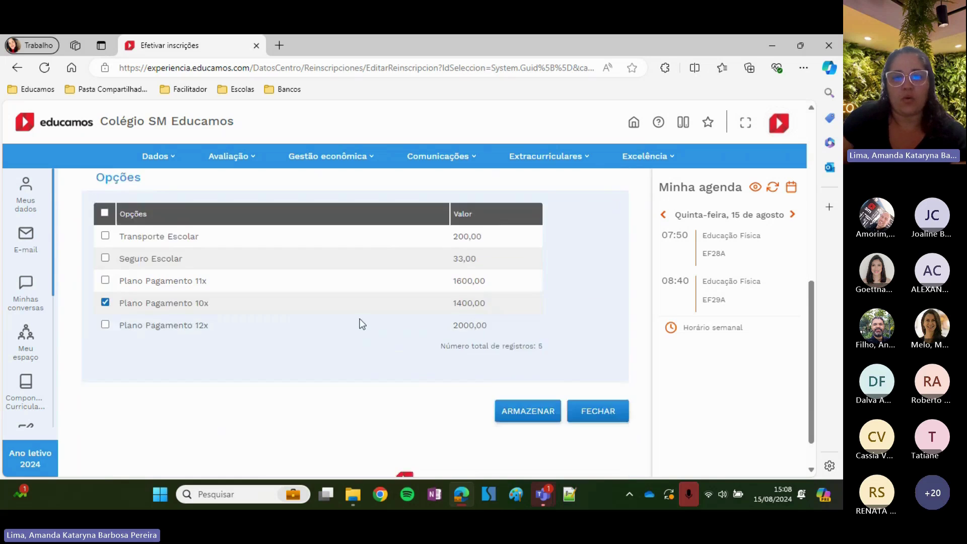
{"action": "left_click", "coordinate": [535, 376]}
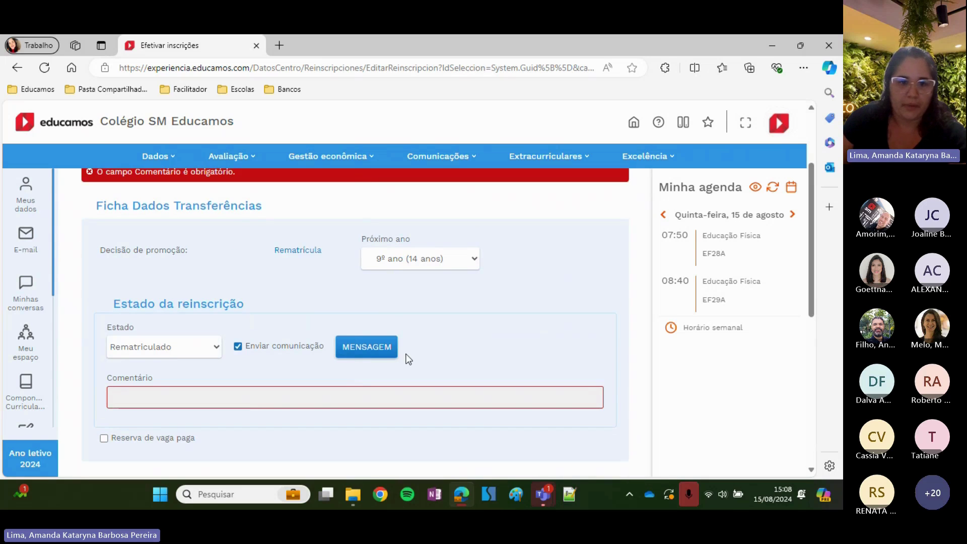
Enter the comment 'Aluno apto para rematricular'
{"action": "left_click", "coordinate": [249, 399]}
{"action": "type", "text": "Aluno"}
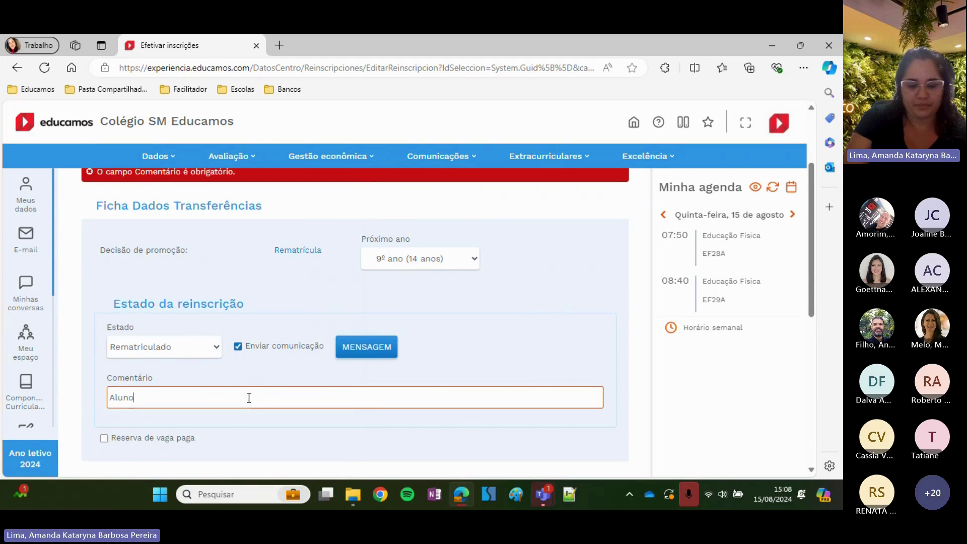
{"action": "type", "text": " apto para"}
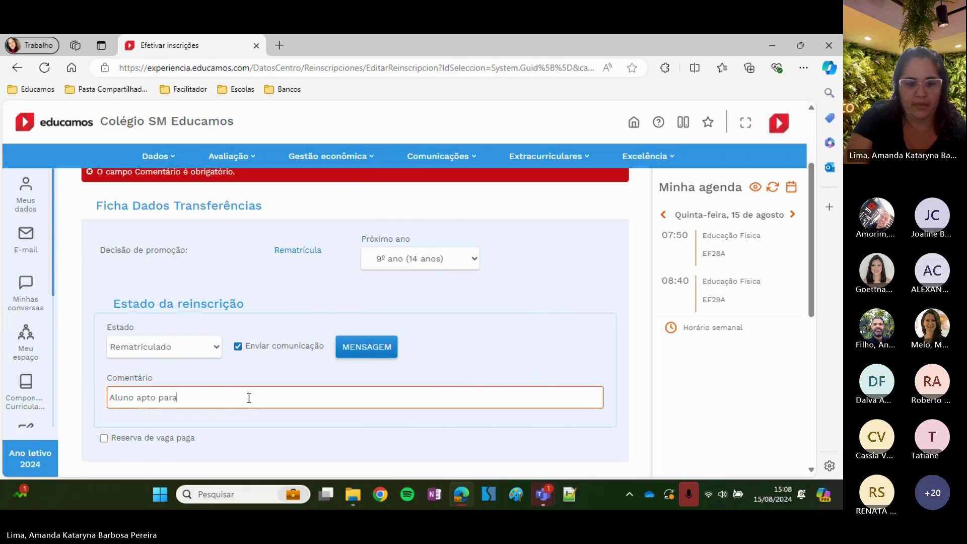
{"action": "type", "text": " rematricular"}
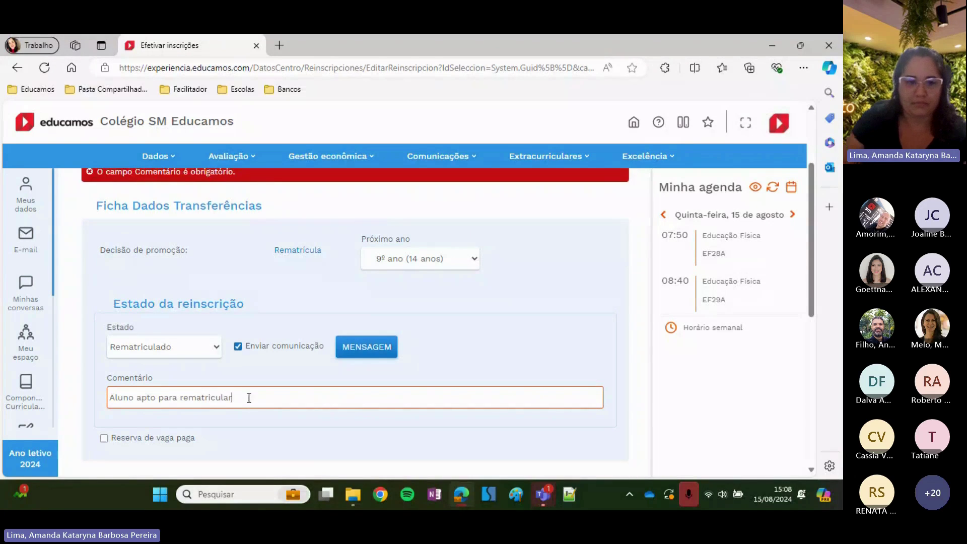
{"action": "scroll", "coordinate": [497, 362], "scroll_direction": "down", "scroll_amount": 3}
{"action": "scroll", "coordinate": [498, 363], "scroll_direction": "down", "scroll_amount": 4}
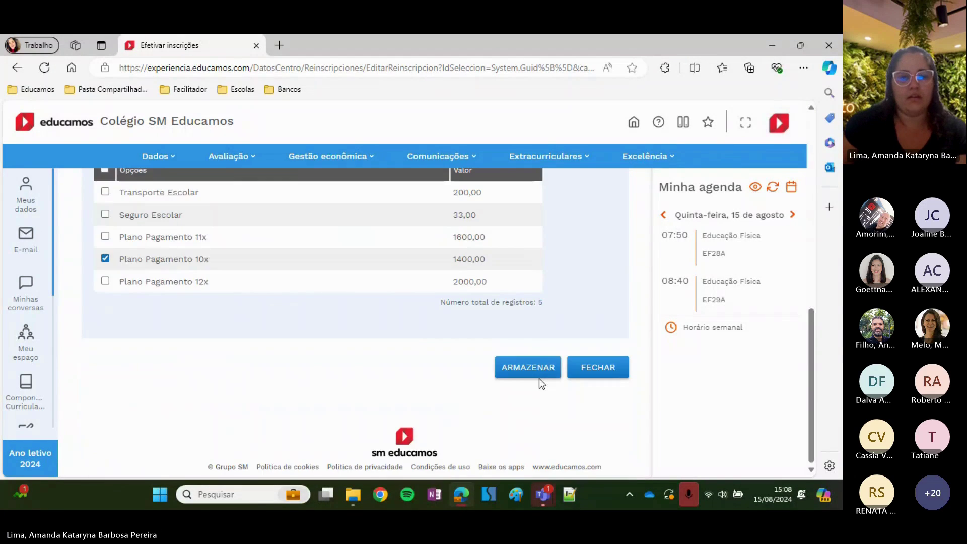
Retry saving, then untick Enviar comunicação after the missing-message error
{"action": "left_click", "coordinate": [535, 375]}
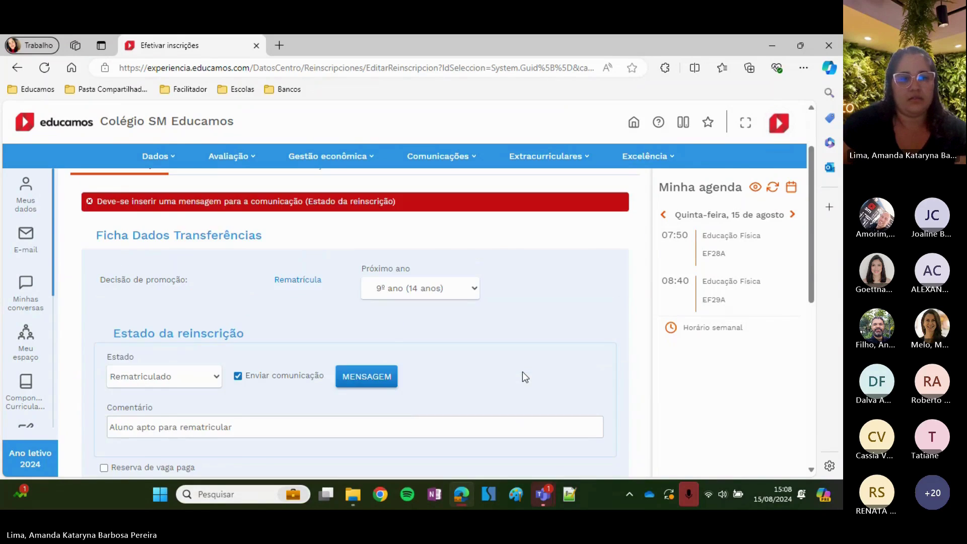
{"action": "scroll", "coordinate": [521, 372], "scroll_direction": "down", "scroll_amount": 4}
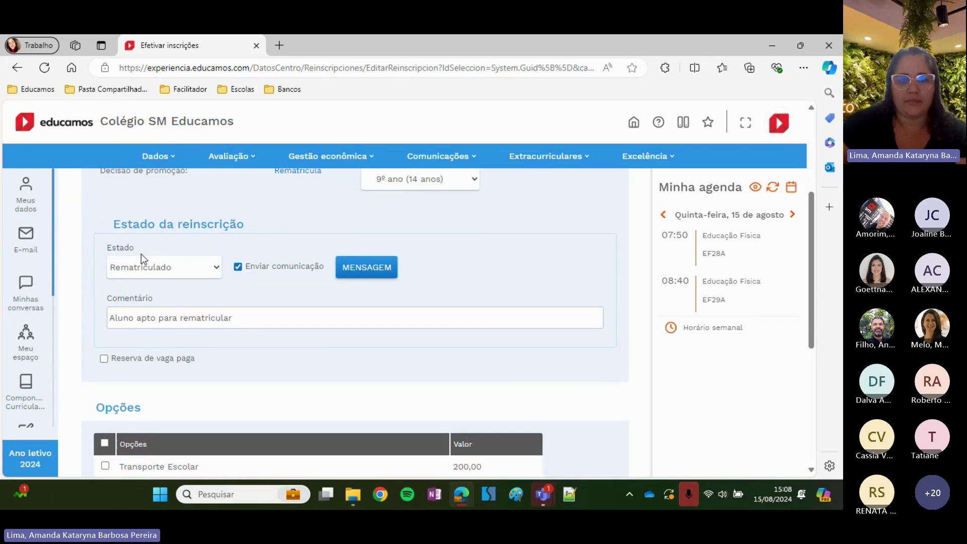
{"action": "left_click", "coordinate": [238, 266]}
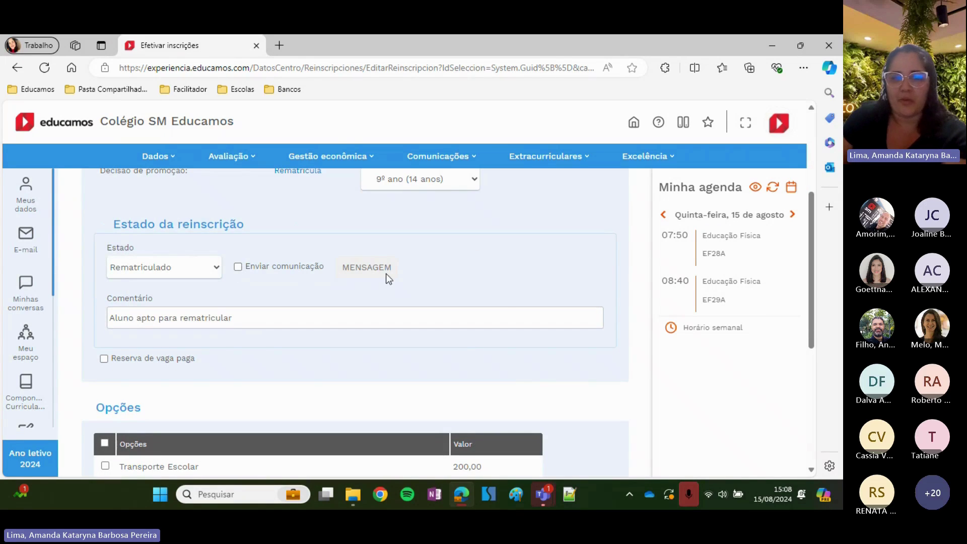
{"action": "scroll", "coordinate": [509, 310], "scroll_direction": "down", "scroll_amount": 5}
Save the student's re-enrolment and close the record back to the 93-record Rematrículas list
{"action": "left_click", "coordinate": [535, 368]}
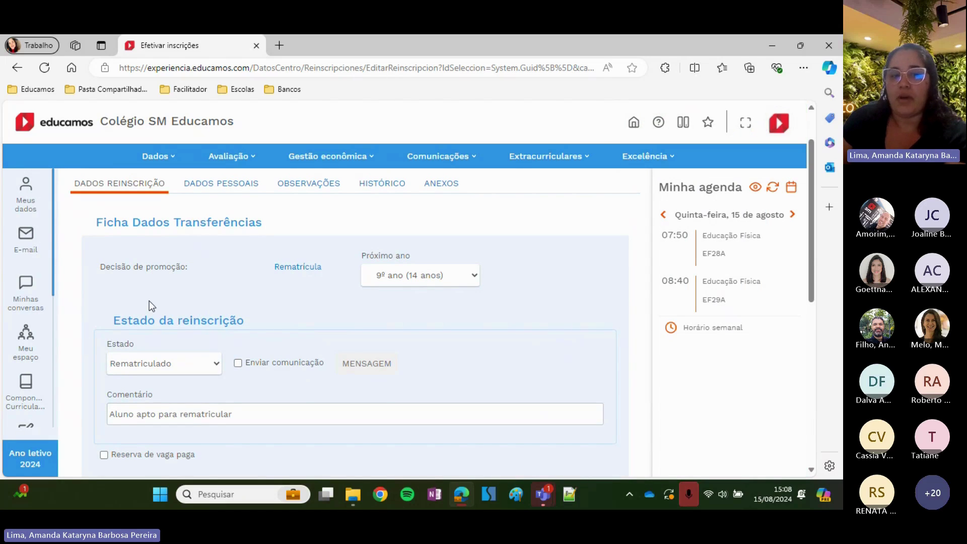
{"action": "scroll", "coordinate": [448, 298], "scroll_direction": "down", "scroll_amount": 10}
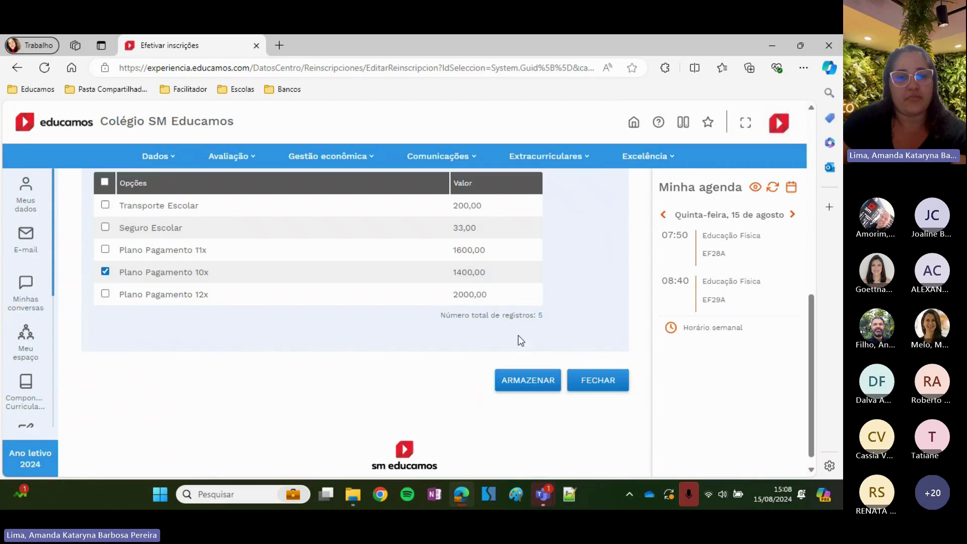
{"action": "left_click", "coordinate": [597, 373]}
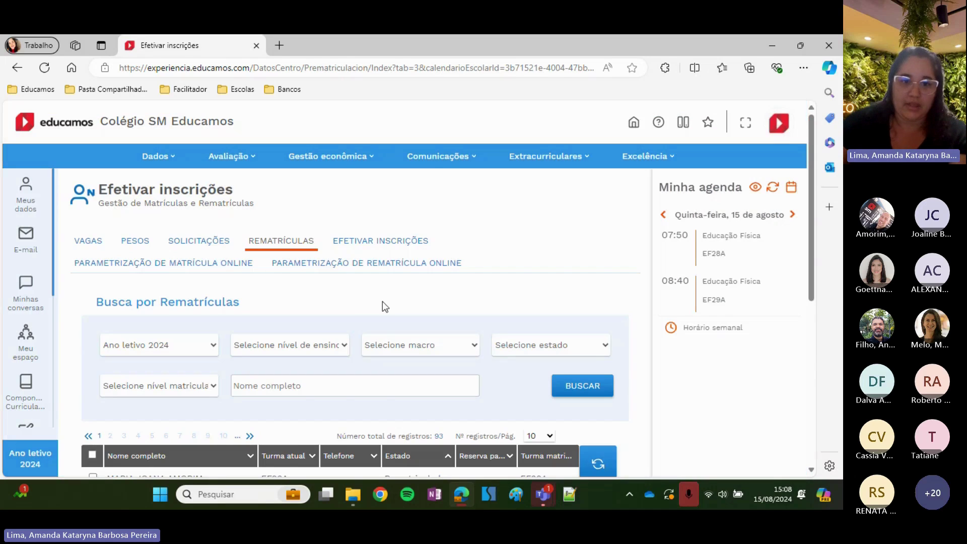
Search Efetivar inscrições for Ano letivo 2025 (9 records) and tick the EF29 student without a class
{"action": "left_click", "coordinate": [389, 242]}
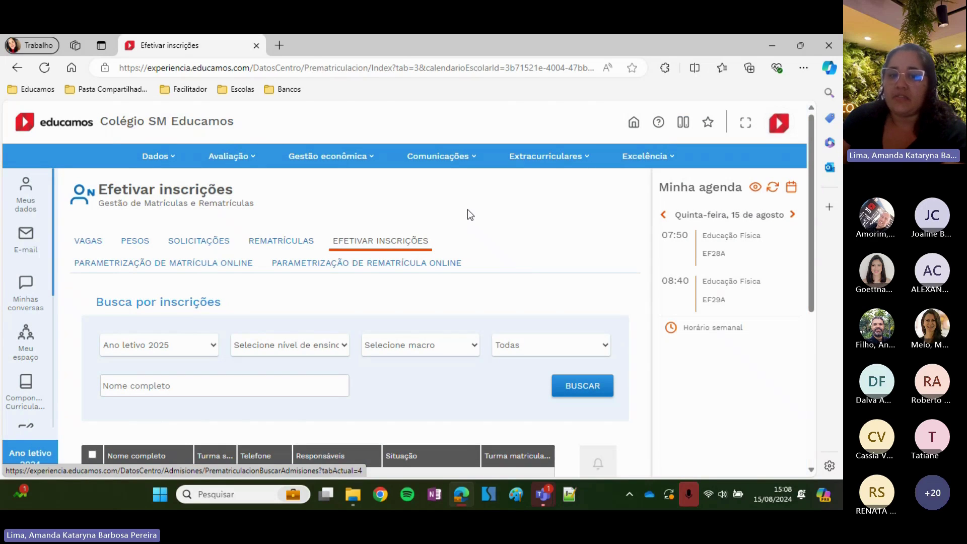
{"action": "scroll", "coordinate": [468, 209], "scroll_direction": "down", "scroll_amount": 3}
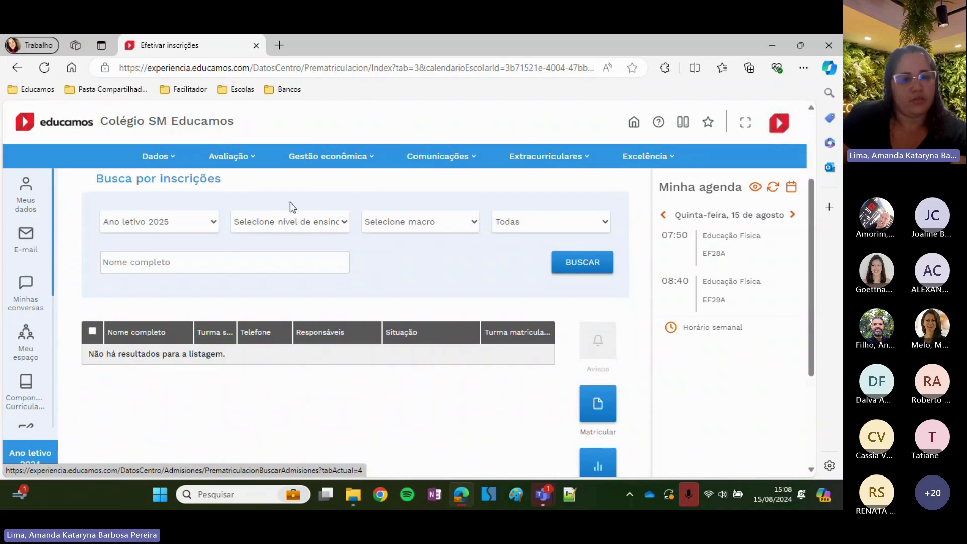
{"action": "left_click", "coordinate": [325, 228]}
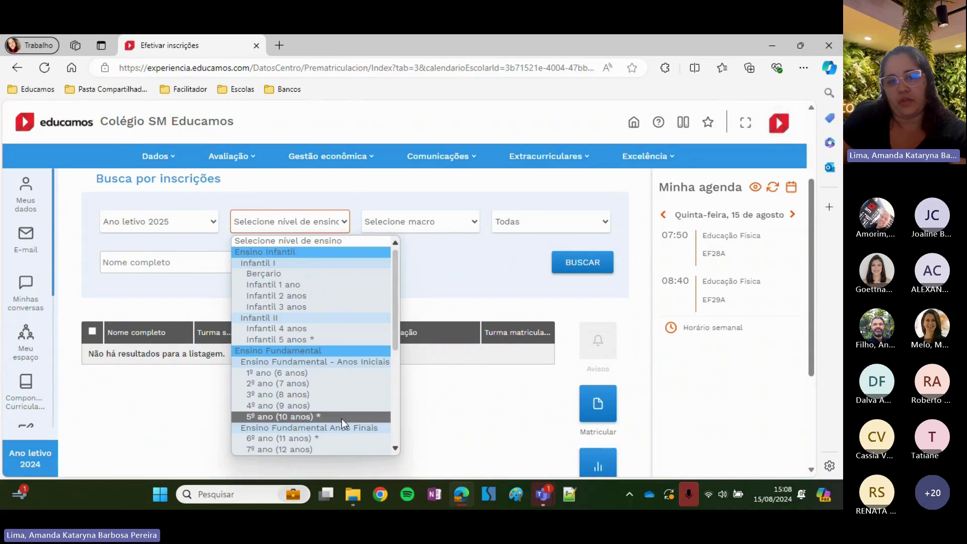
{"action": "left_click", "coordinate": [448, 269]}
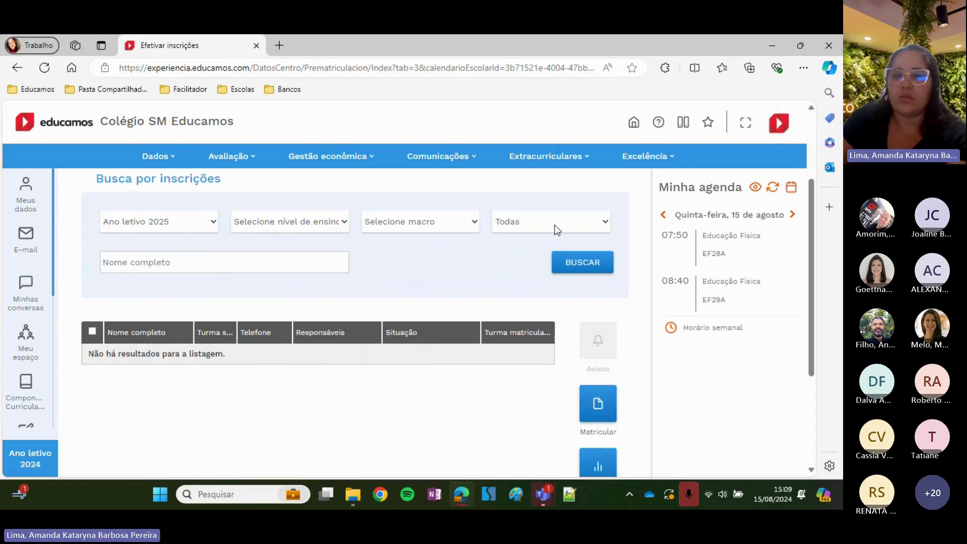
{"action": "left_click", "coordinate": [566, 262]}
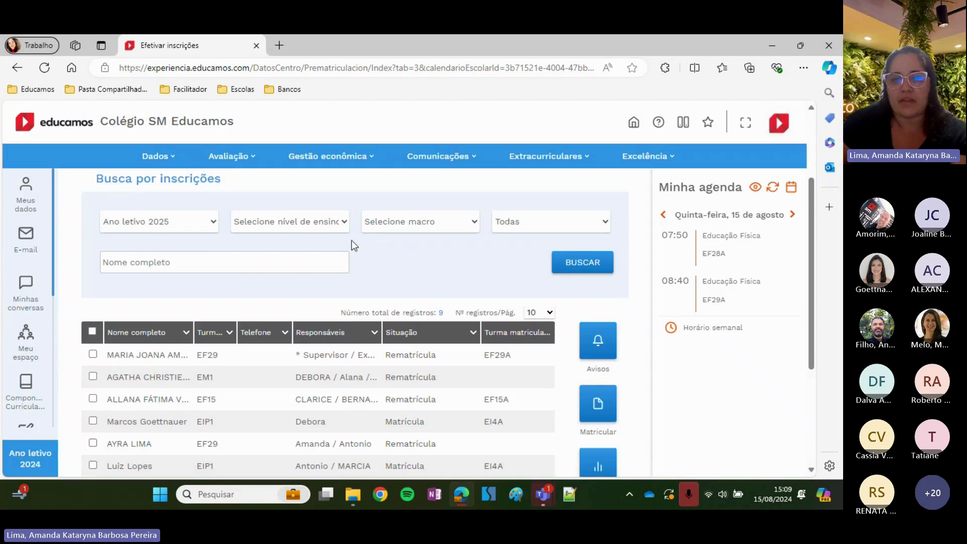
{"action": "scroll", "coordinate": [351, 241], "scroll_direction": "down", "scroll_amount": 3}
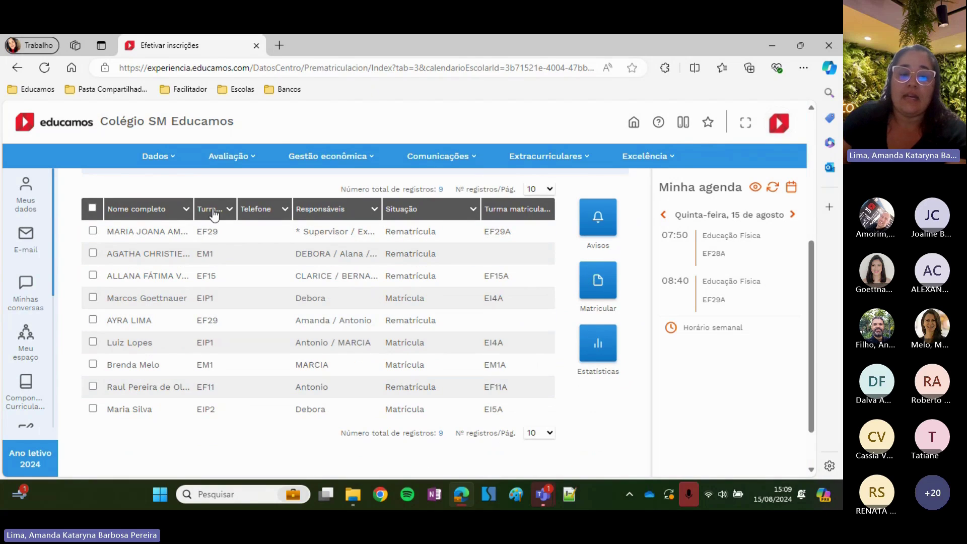
{"action": "left_click", "coordinate": [93, 320]}
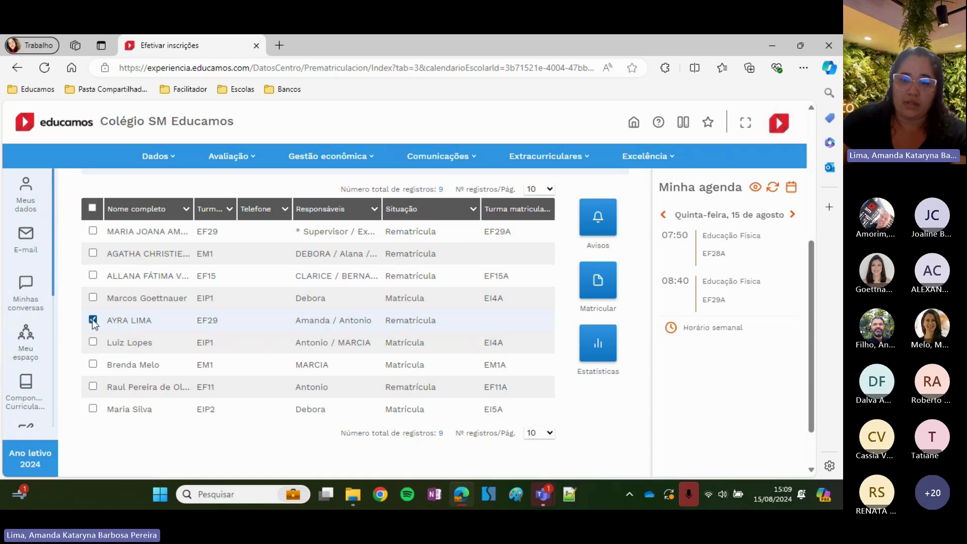
Start enrolling the selected request and list 9º ano (14 anos) students awaiting enrolment
{"action": "left_click", "coordinate": [599, 290]}
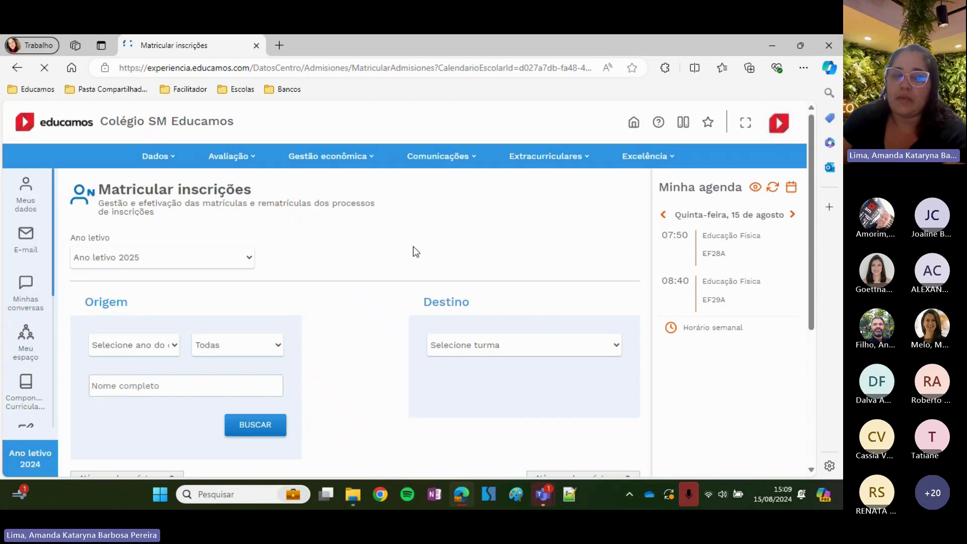
{"action": "scroll", "coordinate": [322, 249], "scroll_direction": "down", "scroll_amount": 1}
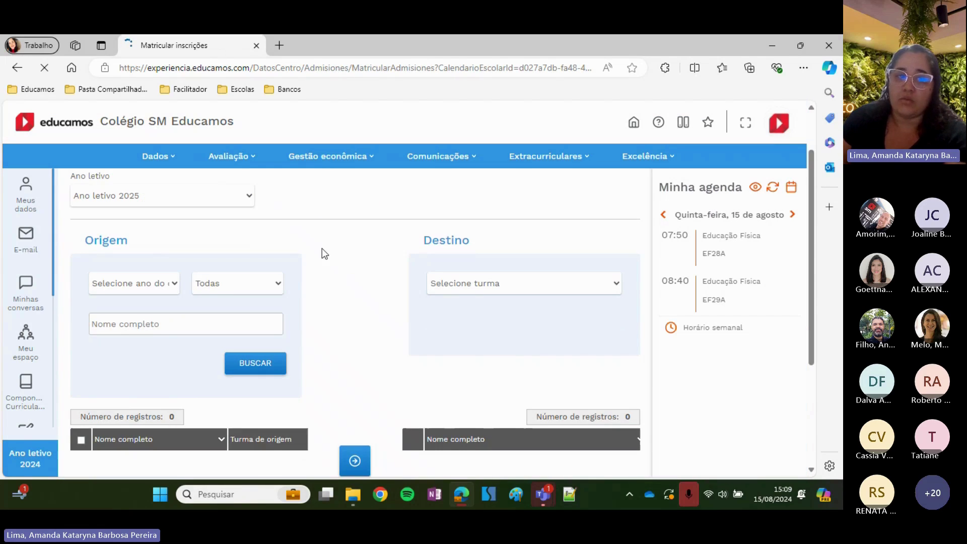
{"action": "left_click", "coordinate": [145, 287]}
{"action": "scroll", "coordinate": [171, 220], "scroll_direction": "down", "scroll_amount": 3}
{"action": "left_click", "coordinate": [173, 197]}
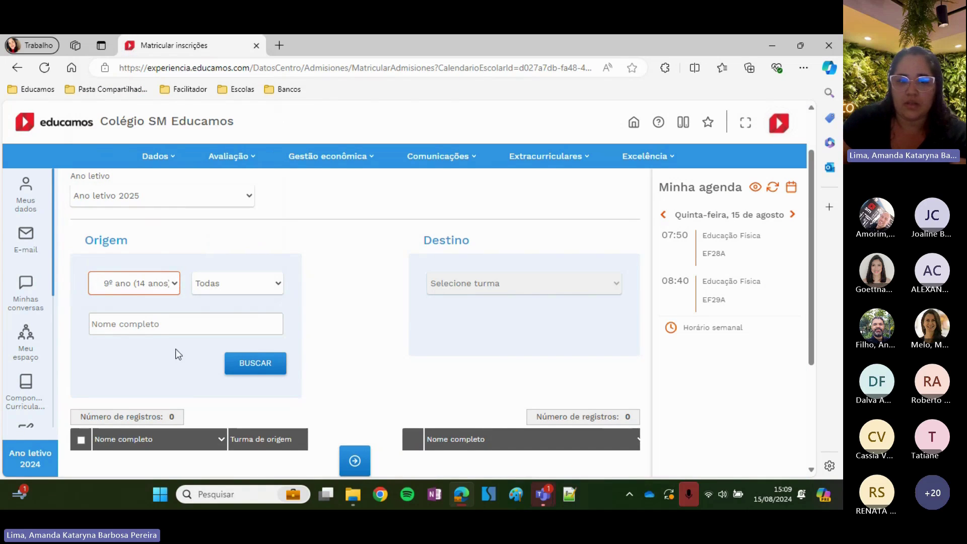
{"action": "left_click", "coordinate": [255, 362]}
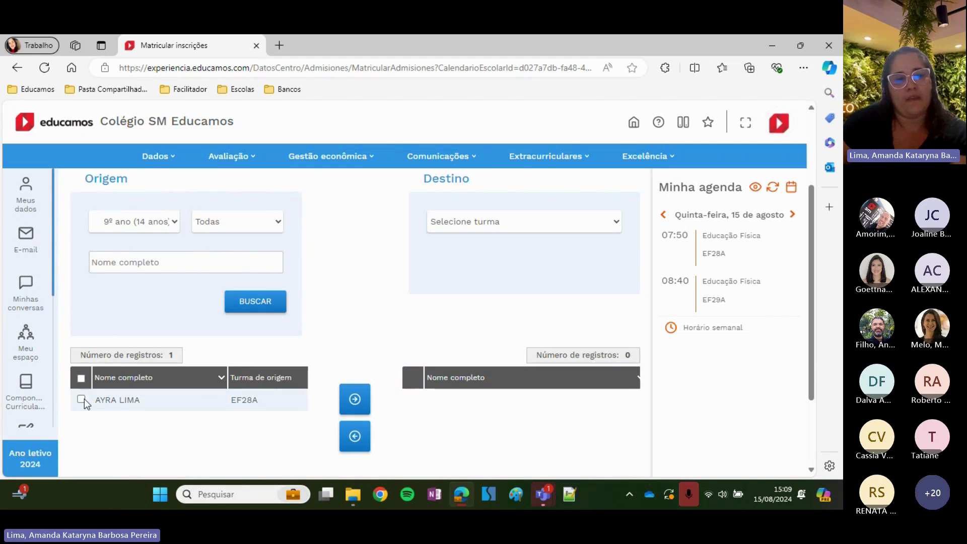
Move the ticked student into destination class EF29A and accept the admission
{"action": "left_click", "coordinate": [467, 225]}
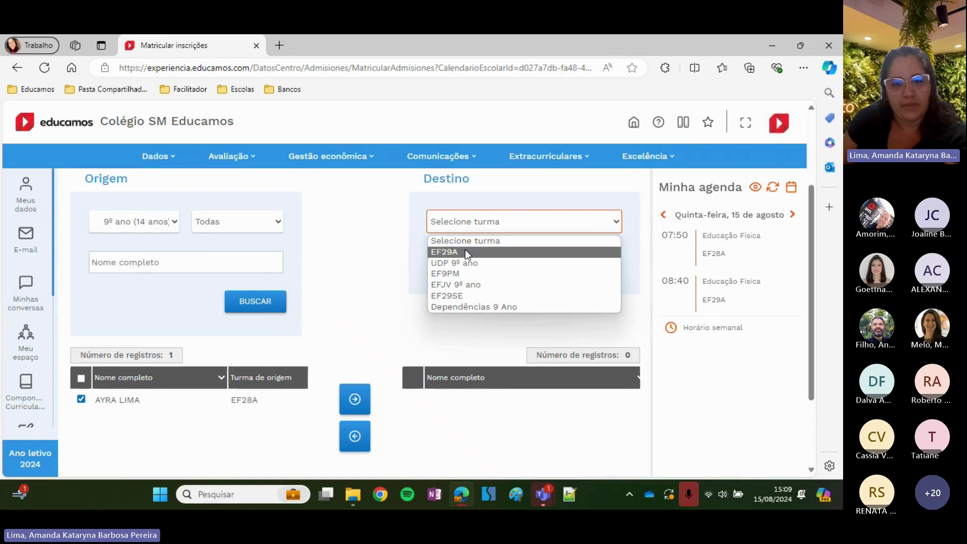
{"action": "left_click", "coordinate": [464, 250]}
{"action": "scroll", "coordinate": [465, 249], "scroll_direction": "down", "scroll_amount": 1}
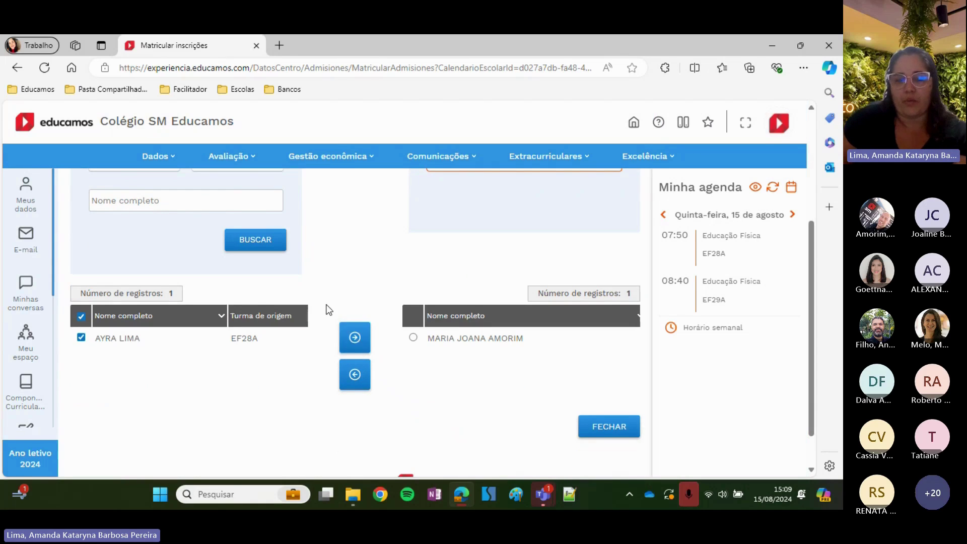
{"action": "scroll", "coordinate": [326, 308], "scroll_direction": "up", "scroll_amount": 1}
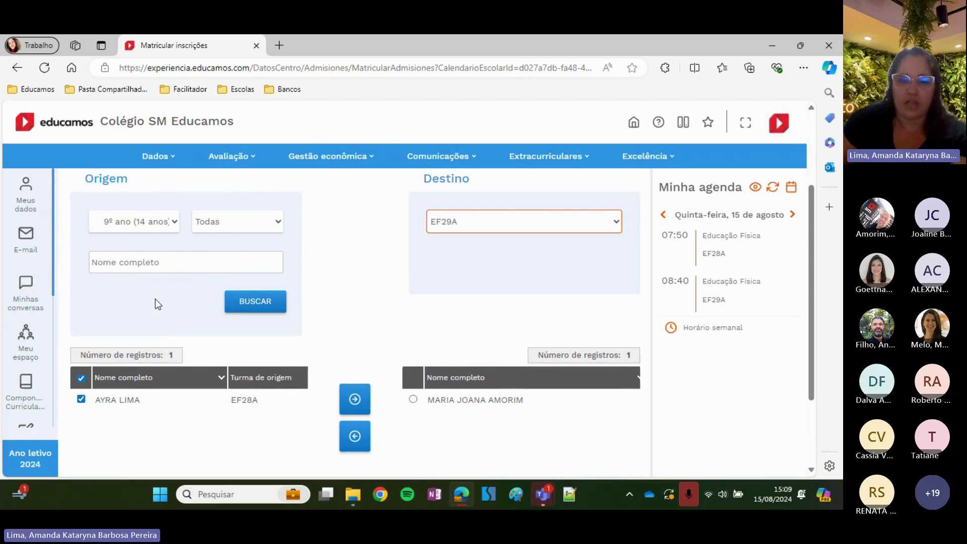
{"action": "left_click", "coordinate": [355, 400]}
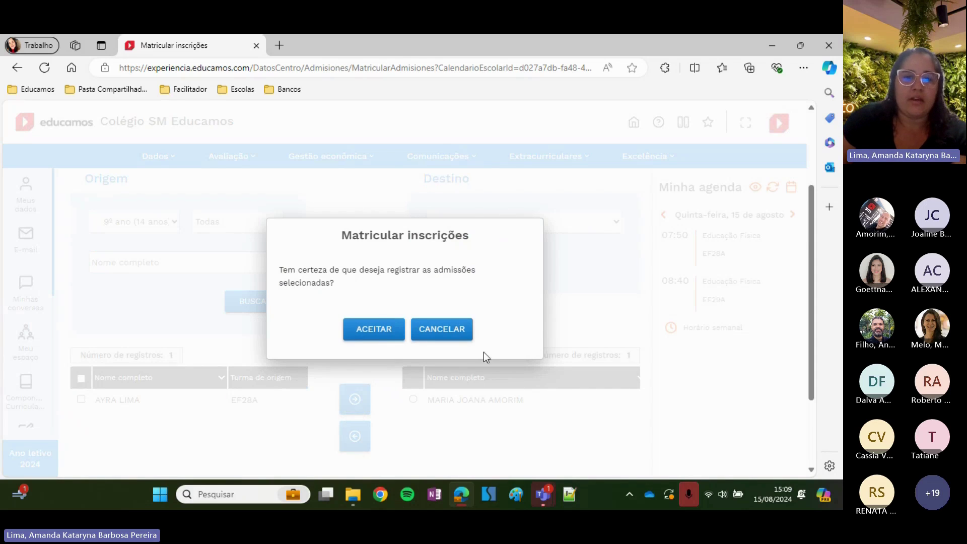
{"action": "left_click", "coordinate": [373, 335]}
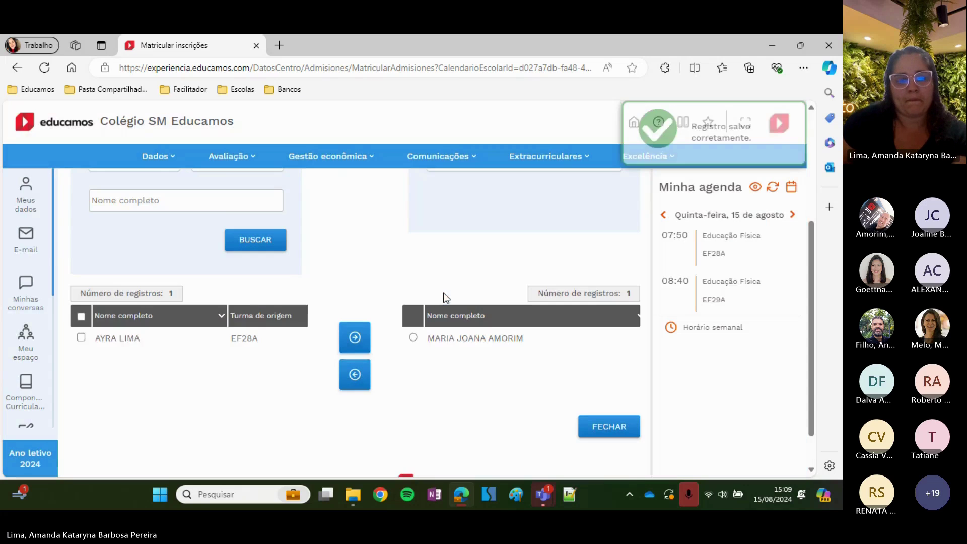
{"action": "scroll", "coordinate": [445, 295], "scroll_direction": "down", "scroll_amount": 1}
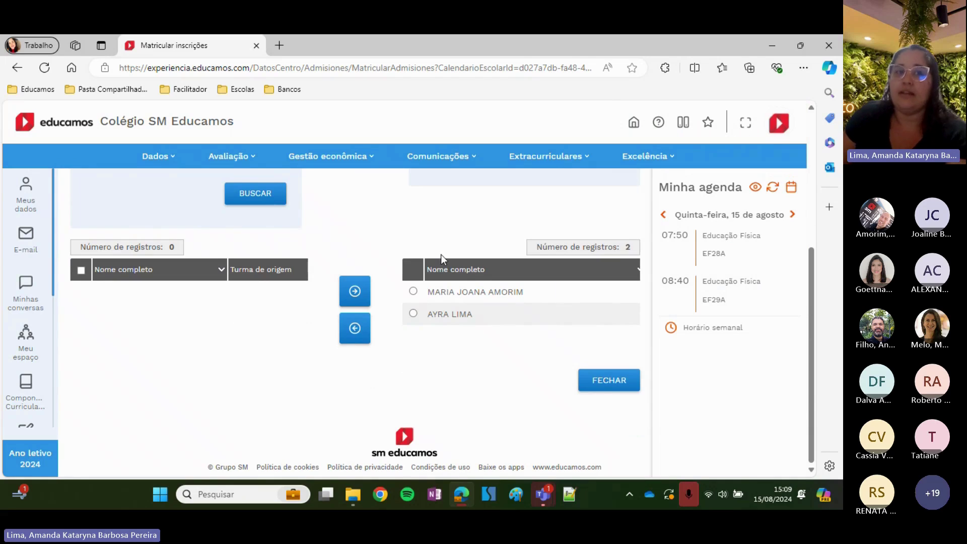
Under Dados, open Usuários and list the students enrolled for Ano letivo 2025
{"action": "left_click", "coordinate": [165, 161]}
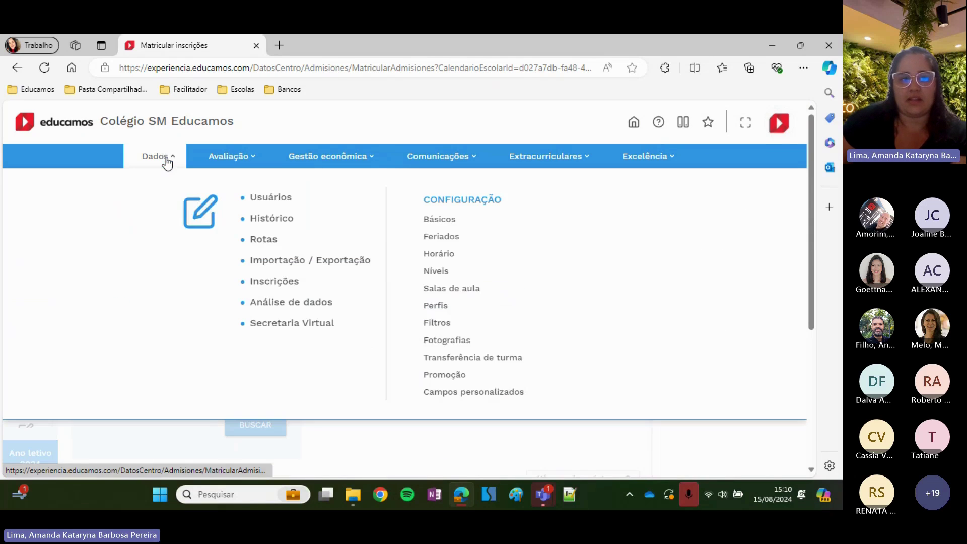
{"action": "left_click", "coordinate": [263, 198]}
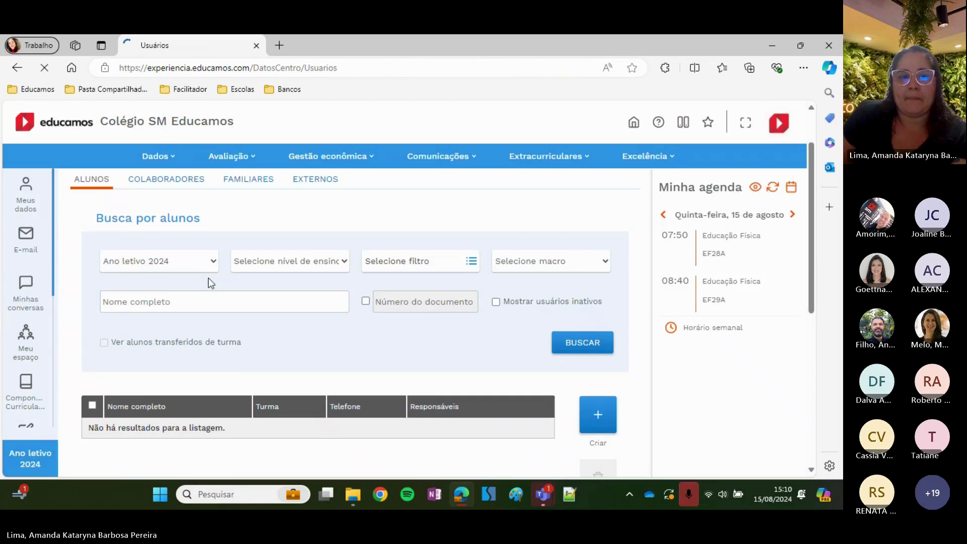
{"action": "left_click", "coordinate": [188, 260]}
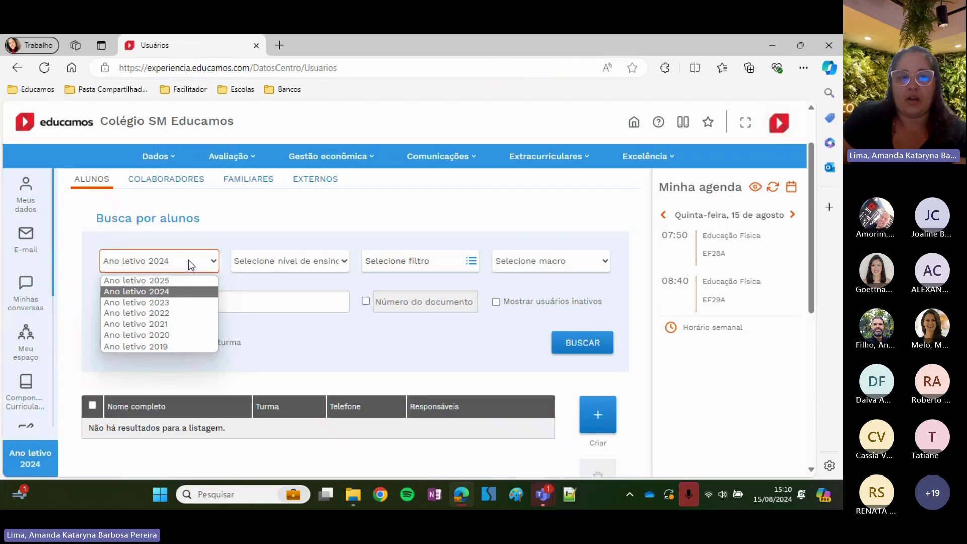
{"action": "left_click", "coordinate": [179, 277]}
{"action": "left_click", "coordinate": [583, 347]}
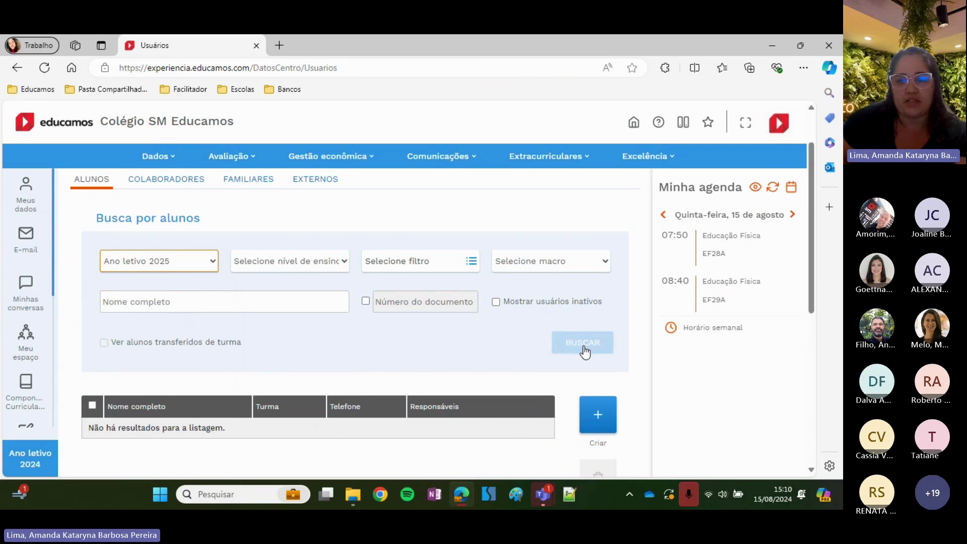
{"action": "scroll", "coordinate": [492, 342], "scroll_direction": "down", "scroll_amount": 3}
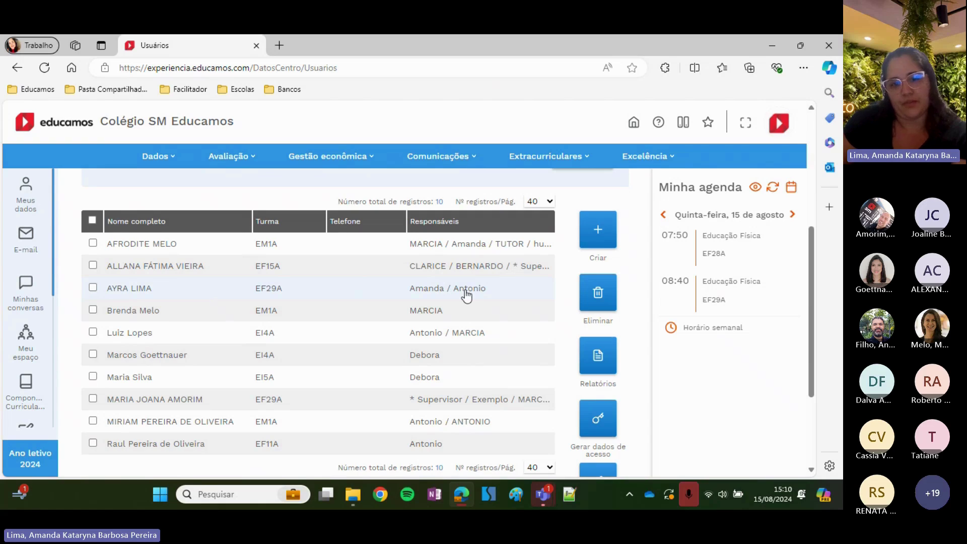
{"action": "scroll", "coordinate": [466, 292], "scroll_direction": "up", "scroll_amount": 1}
{"action": "scroll", "coordinate": [466, 295], "scroll_direction": "up", "scroll_amount": 4}
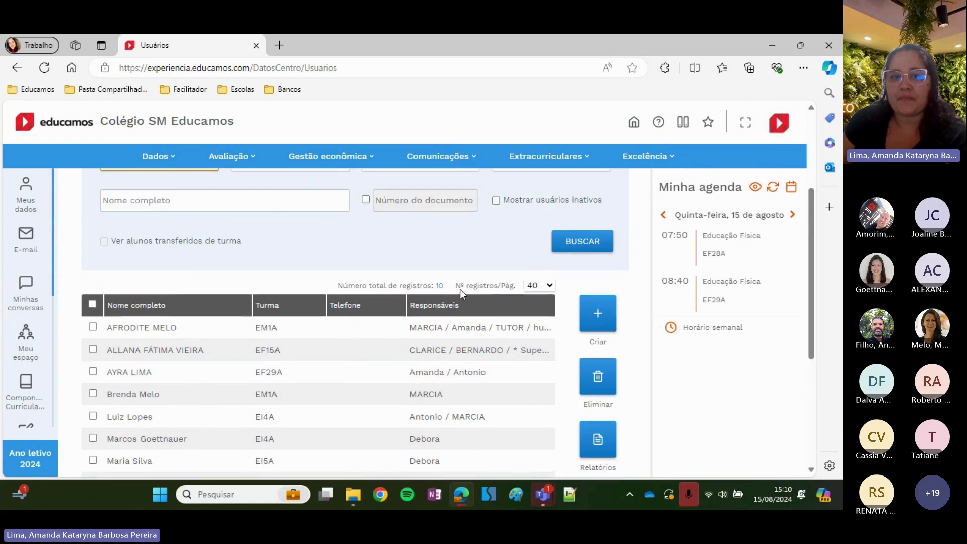
Search the 2024 re-enrolments in Inscrições and mark the student re-enrolled into EF15A
{"action": "left_click", "coordinate": [164, 160]}
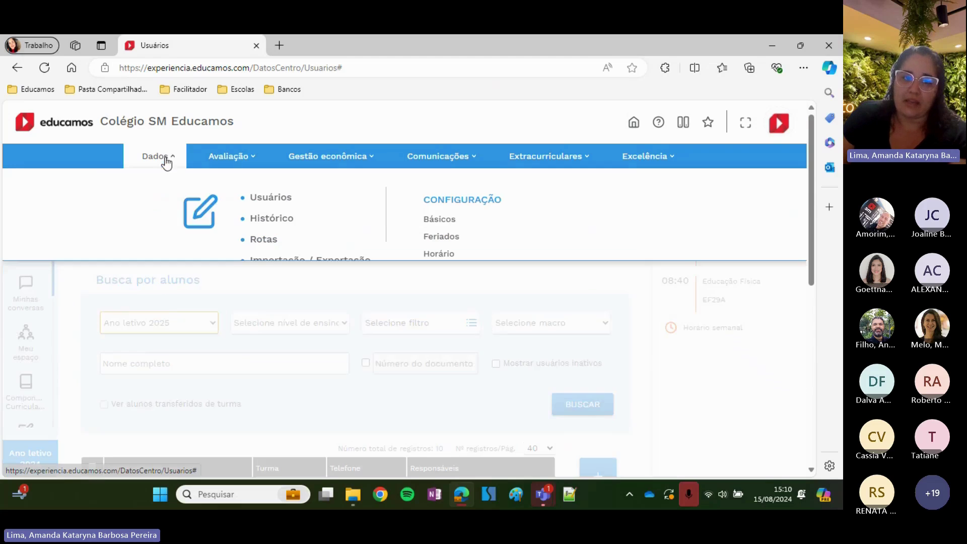
{"action": "left_click", "coordinate": [286, 282]}
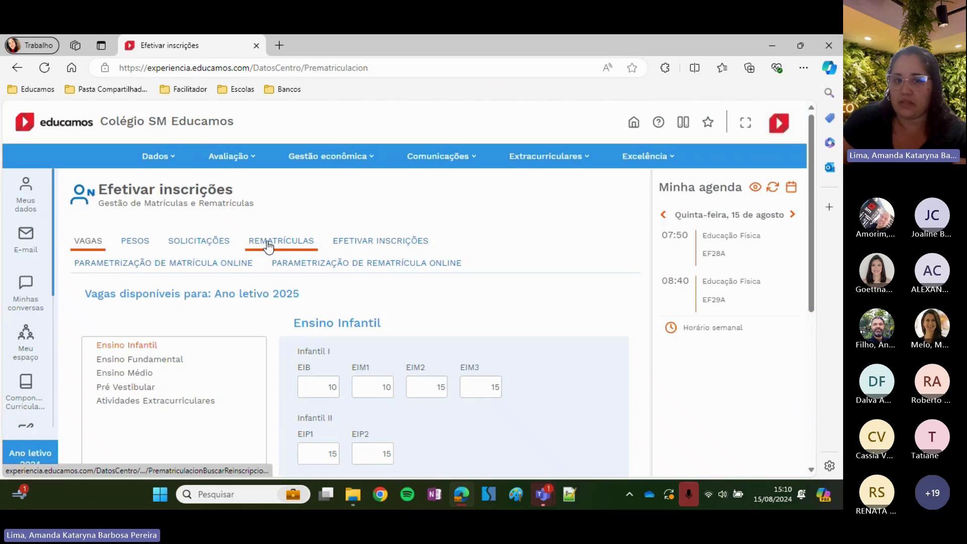
{"action": "left_click", "coordinate": [268, 247]}
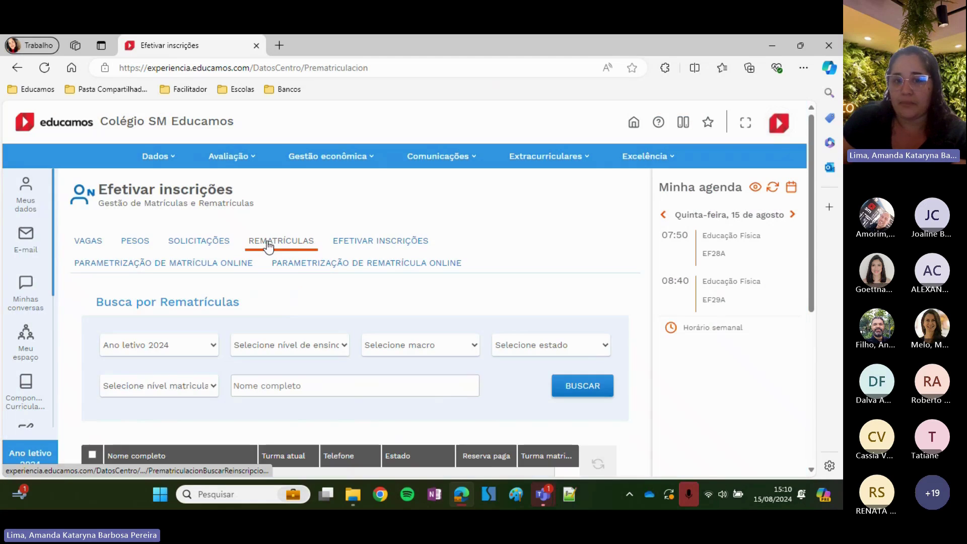
{"action": "scroll", "coordinate": [504, 297], "scroll_direction": "down", "scroll_amount": 3}
{"action": "left_click", "coordinate": [563, 264]}
{"action": "scroll", "coordinate": [259, 310], "scroll_direction": "down", "scroll_amount": 1}
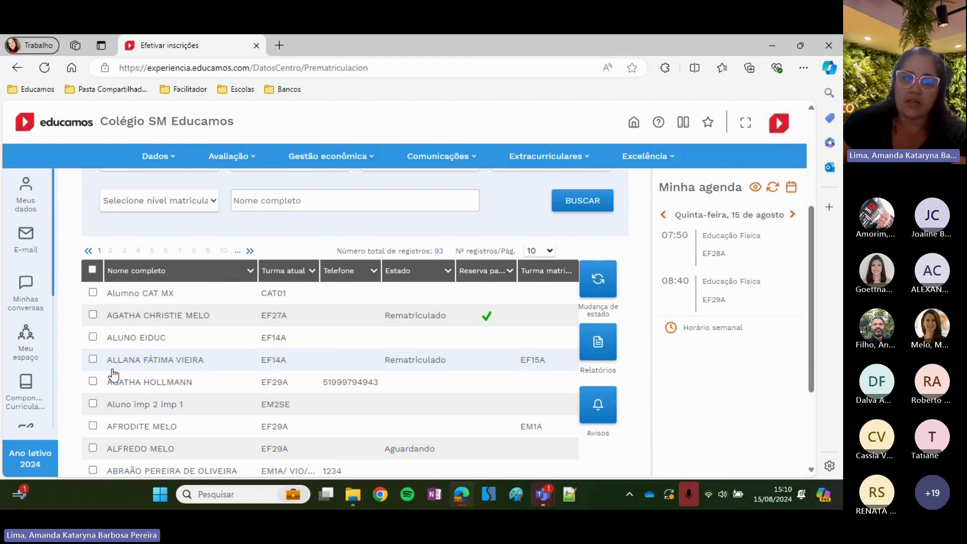
{"action": "left_click", "coordinate": [93, 359]}
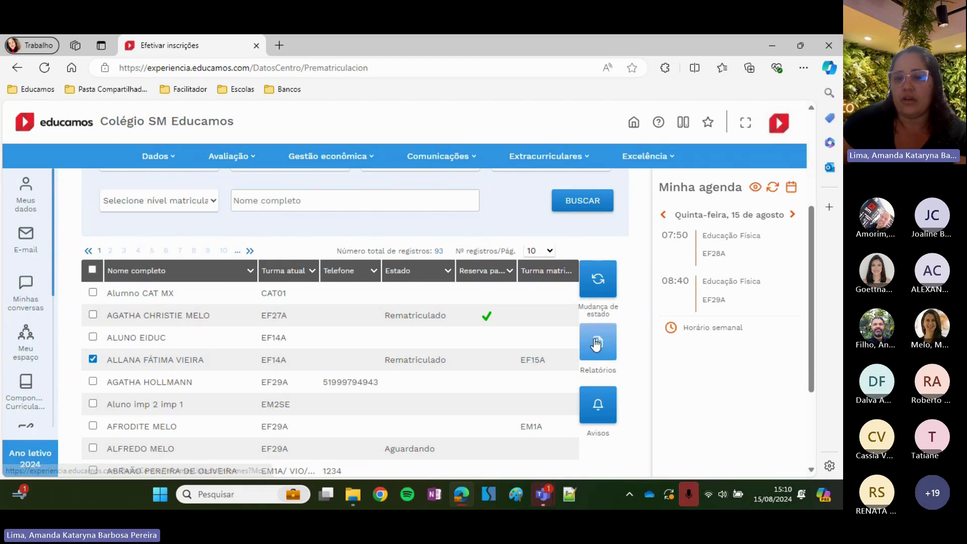
Open Relatórios and Mudança de estado for the marked student, closing both without changes
{"action": "left_click", "coordinate": [598, 345]}
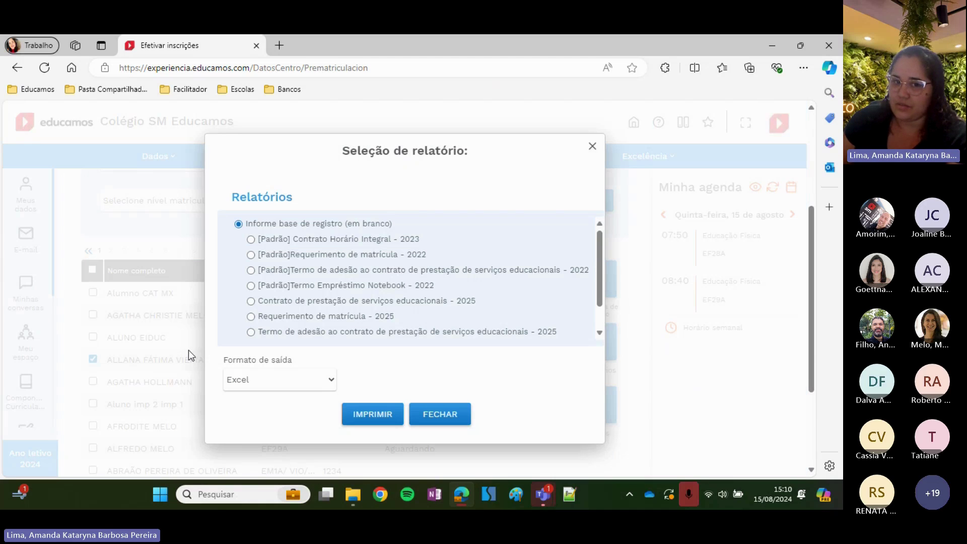
{"action": "left_click", "coordinate": [448, 416]}
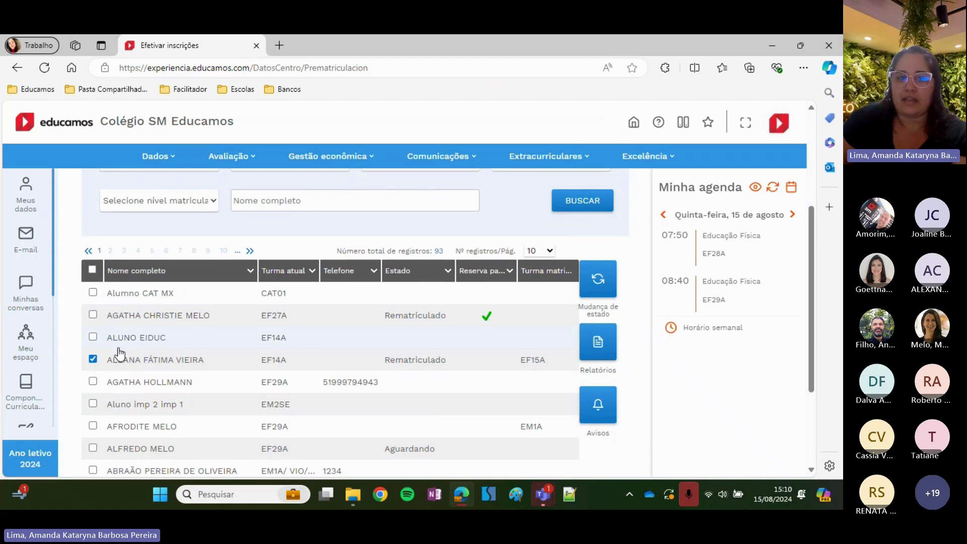
{"action": "left_click", "coordinate": [602, 285]}
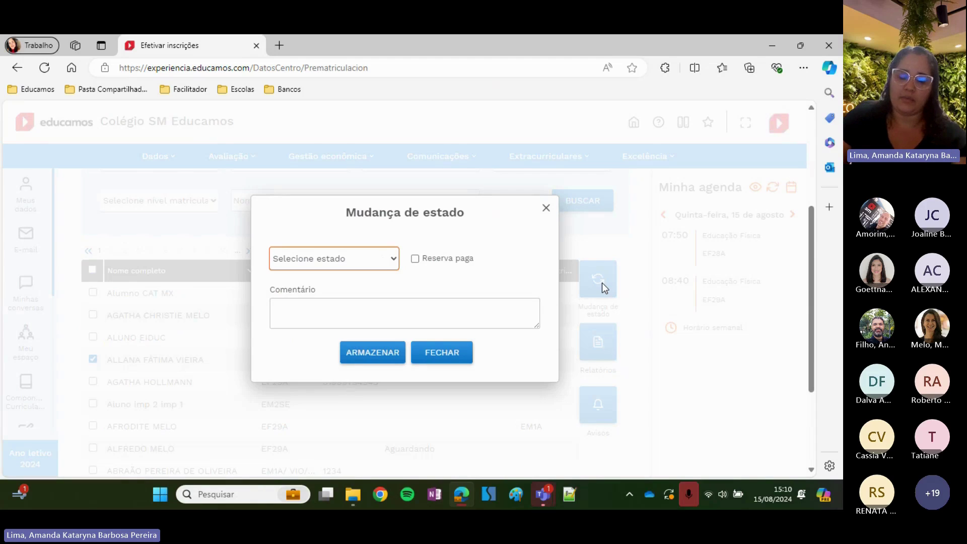
{"action": "left_click", "coordinate": [361, 257]}
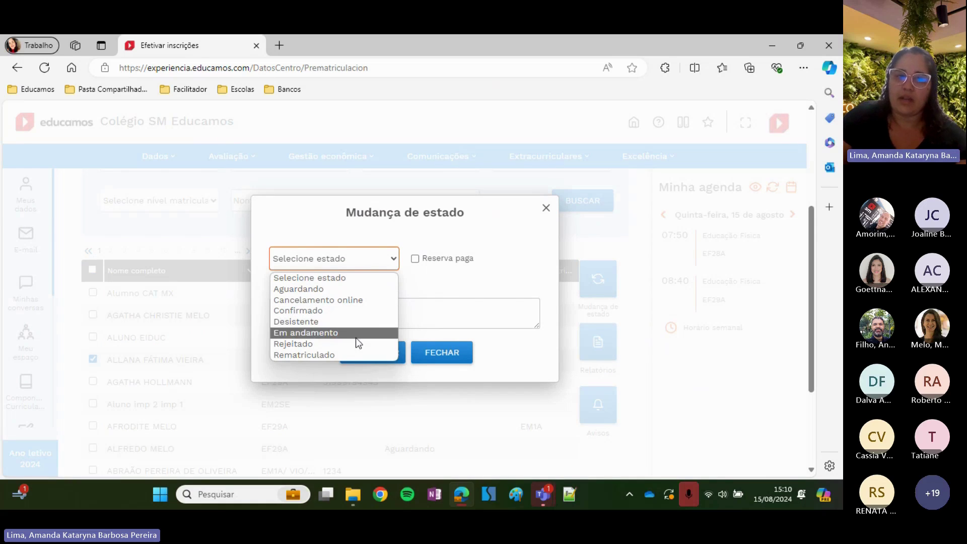
{"action": "left_click", "coordinate": [440, 285]}
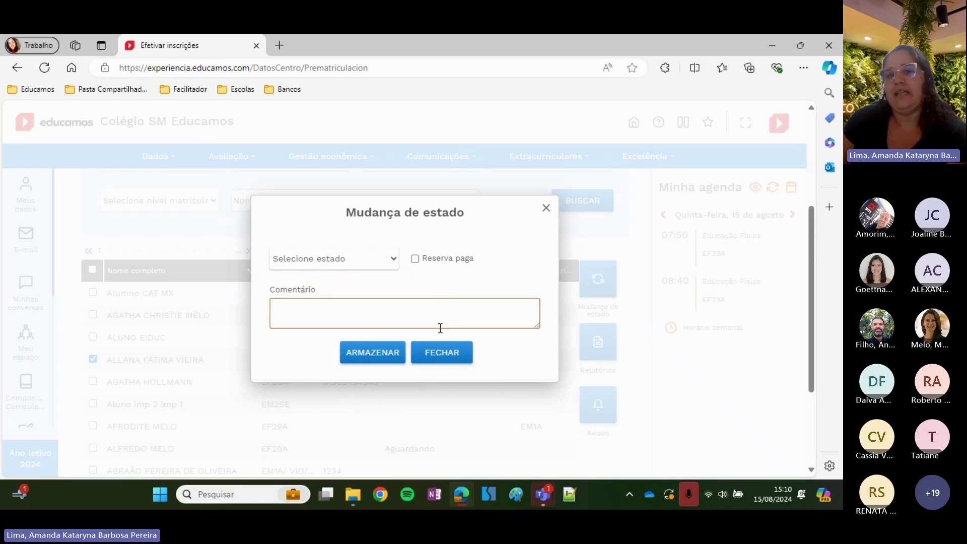
{"action": "left_click", "coordinate": [443, 347]}
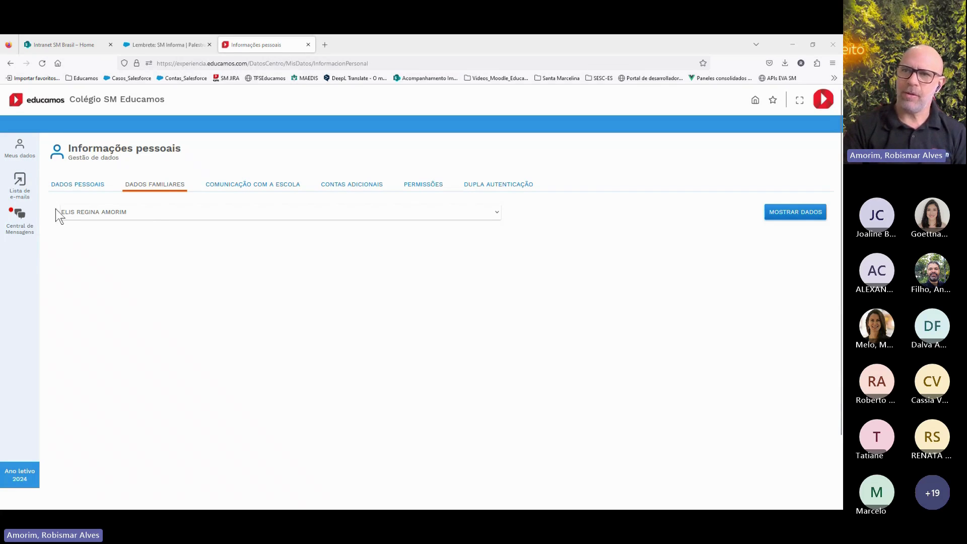
Select another child from the family-member dropdown on the Dados familiares tab
{"action": "left_click", "coordinate": [146, 212]}
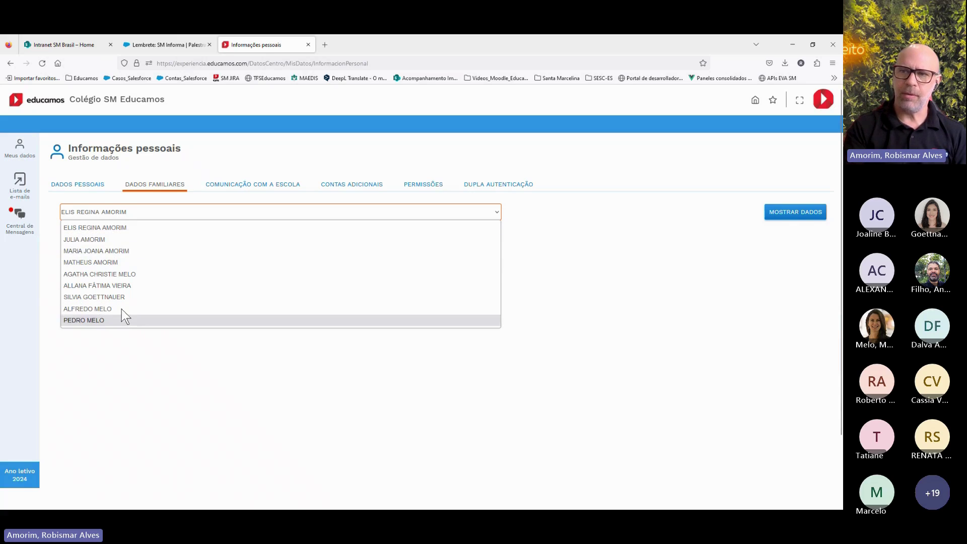
{"action": "left_click", "coordinate": [105, 263]}
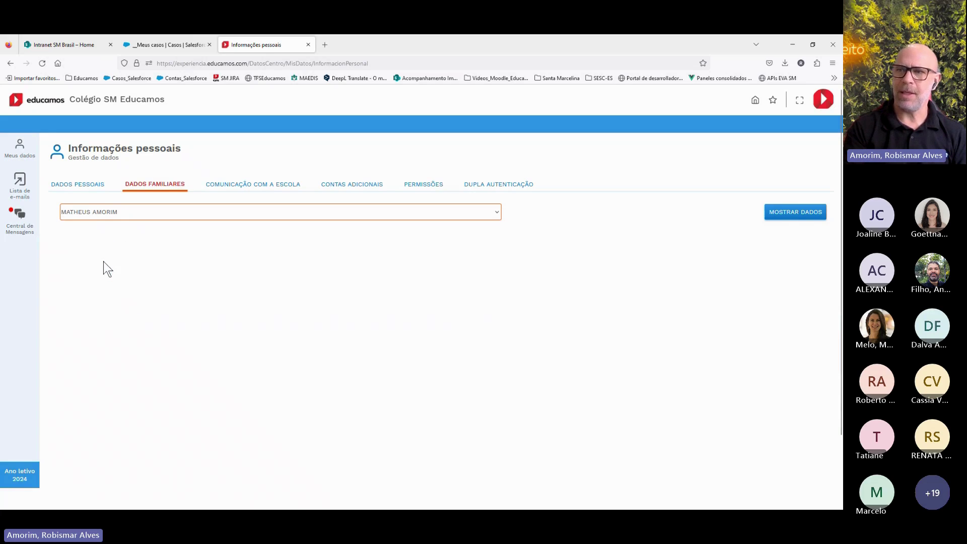
Show the chosen child's data with MOSTRAR DADOS and scroll through its medical and custom-field sections
{"action": "left_click", "coordinate": [788, 212]}
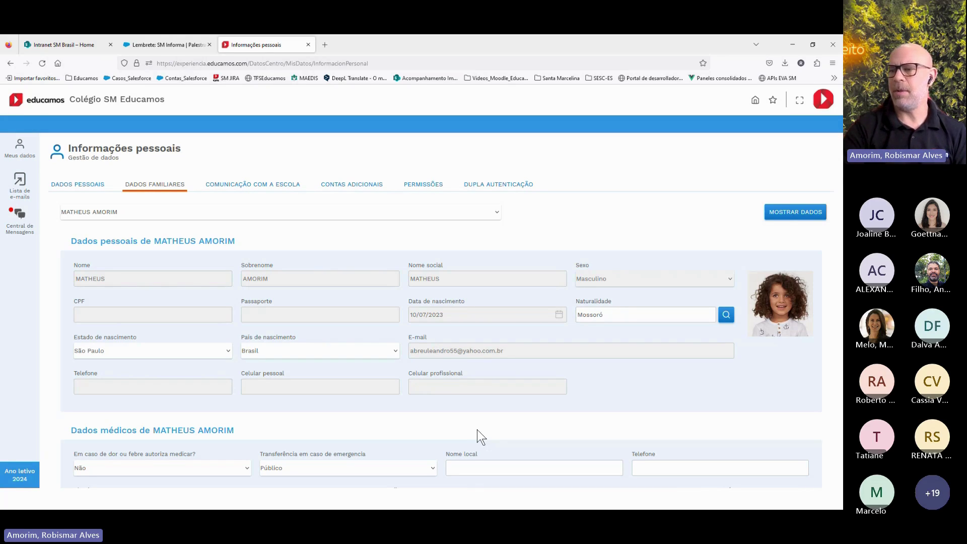
{"action": "scroll", "coordinate": [456, 423], "scroll_direction": "down", "scroll_amount": 3}
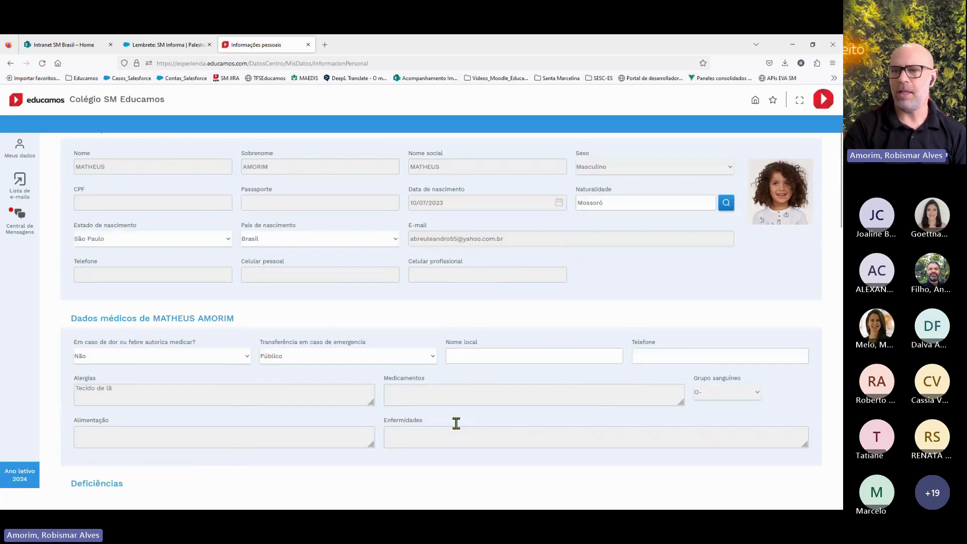
{"action": "scroll", "coordinate": [453, 417], "scroll_direction": "down", "scroll_amount": 1}
{"action": "scroll", "coordinate": [413, 411], "scroll_direction": "up", "scroll_amount": 4}
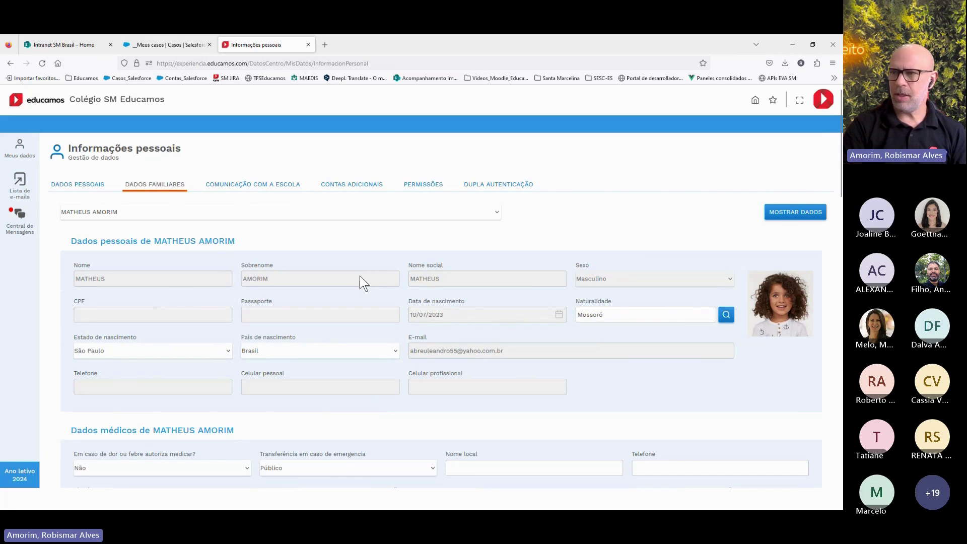
{"action": "scroll", "coordinate": [412, 340], "scroll_direction": "down", "scroll_amount": 5}
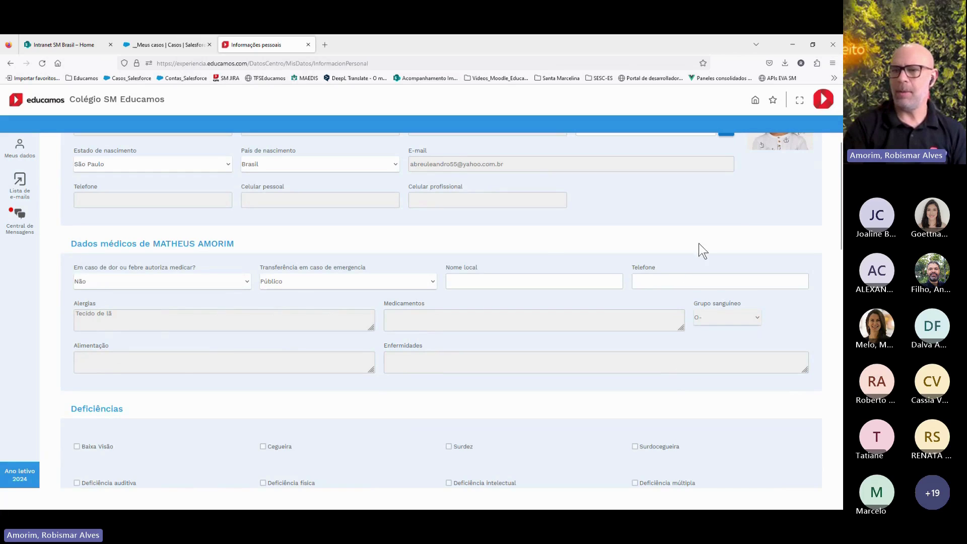
{"action": "scroll", "coordinate": [382, 268], "scroll_direction": "down", "scroll_amount": 5}
{"action": "scroll", "coordinate": [244, 288], "scroll_direction": "down", "scroll_amount": 9}
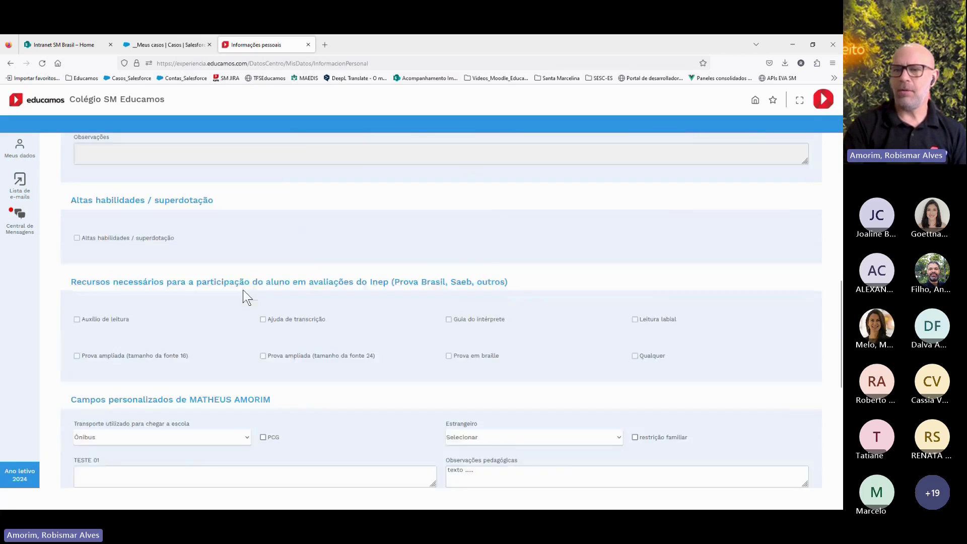
{"action": "scroll", "coordinate": [249, 291], "scroll_direction": "down", "scroll_amount": 4}
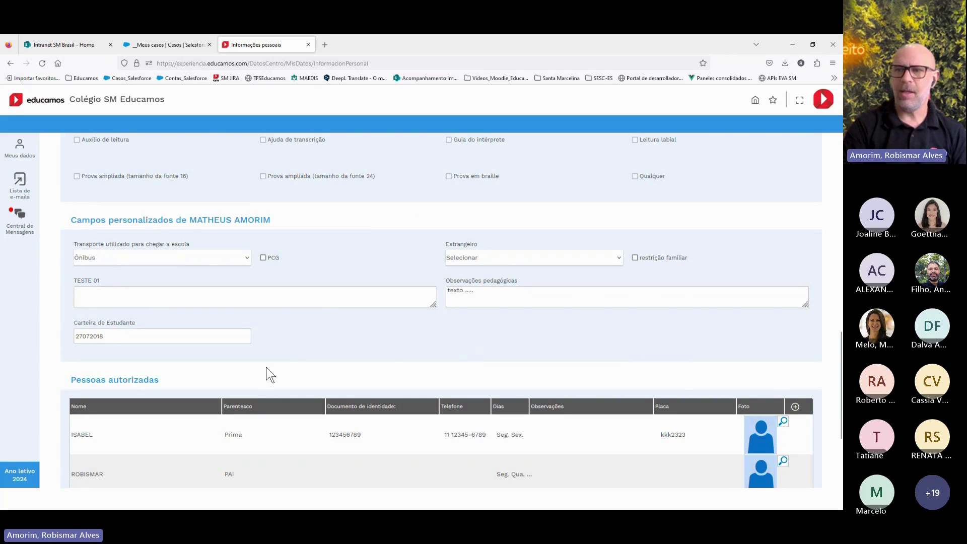
{"action": "scroll", "coordinate": [267, 373], "scroll_direction": "down", "scroll_amount": 2}
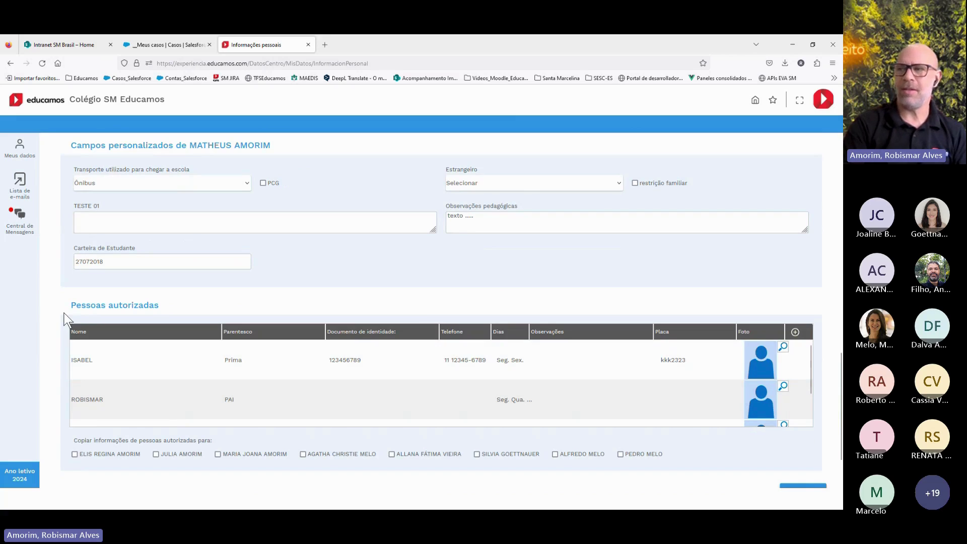
{"action": "scroll", "coordinate": [65, 319], "scroll_direction": "up", "scroll_amount": 3}
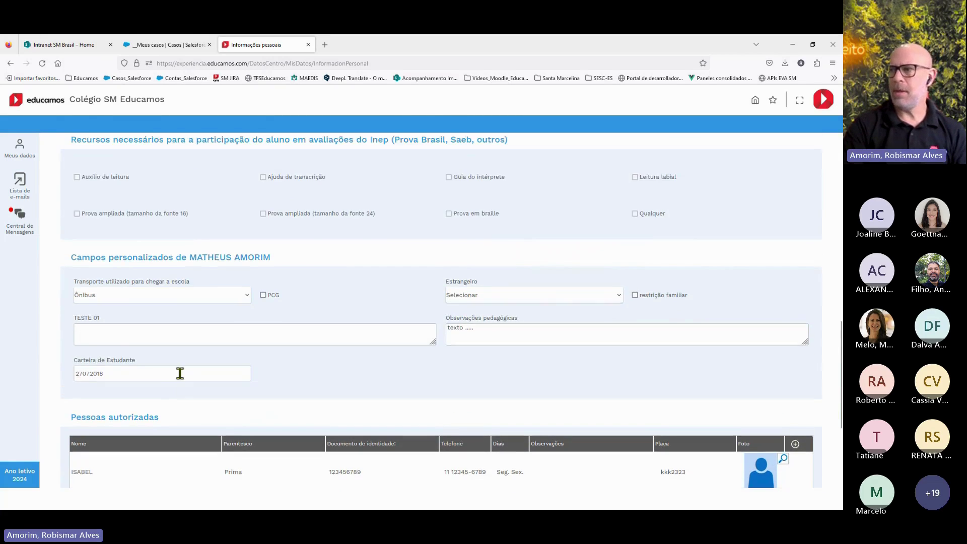
{"action": "scroll", "coordinate": [213, 382], "scroll_direction": "up", "scroll_amount": 8}
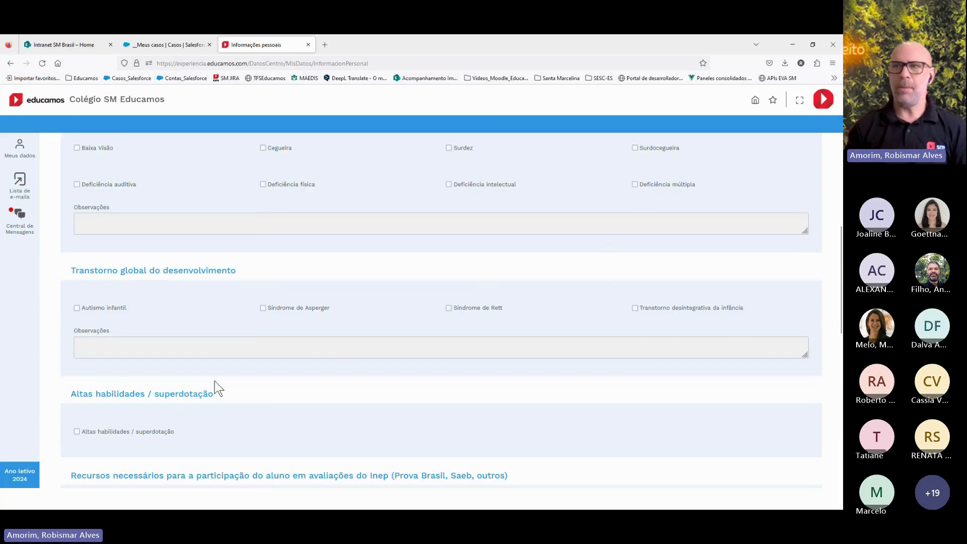
{"action": "scroll", "coordinate": [209, 384], "scroll_direction": "up", "scroll_amount": 10}
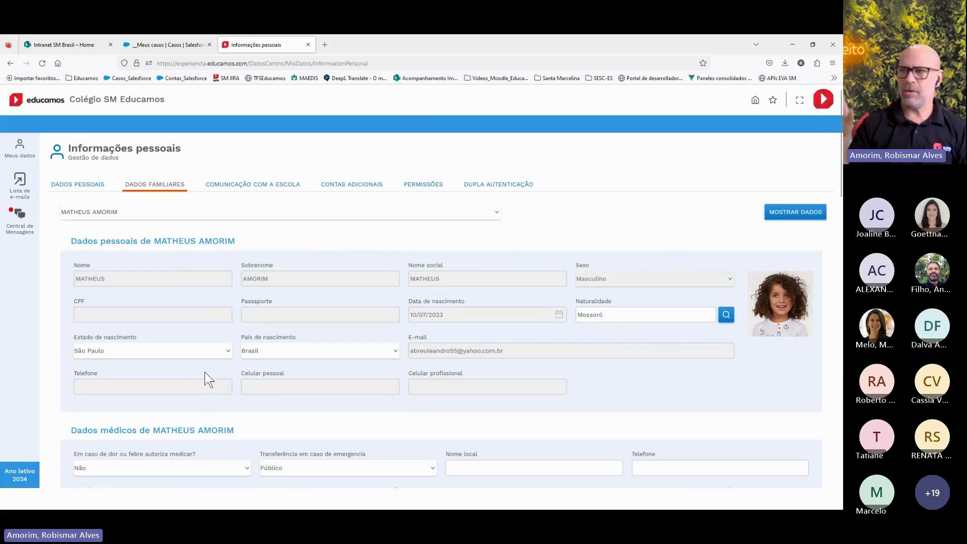
Reopen the family-member list keeping the same child, then review the records again
{"action": "left_click", "coordinate": [111, 216]}
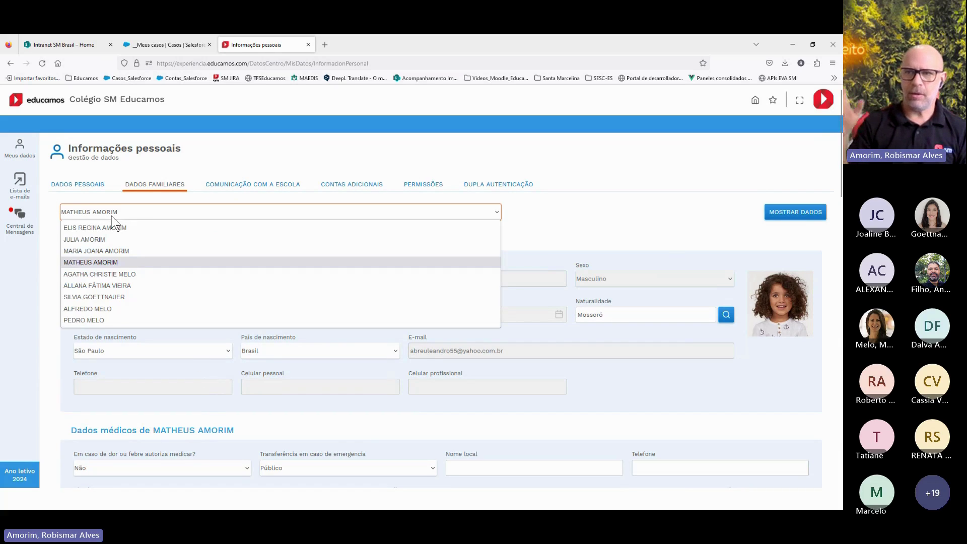
{"action": "left_click", "coordinate": [549, 236]}
{"action": "scroll", "coordinate": [459, 291], "scroll_direction": "down", "scroll_amount": 5}
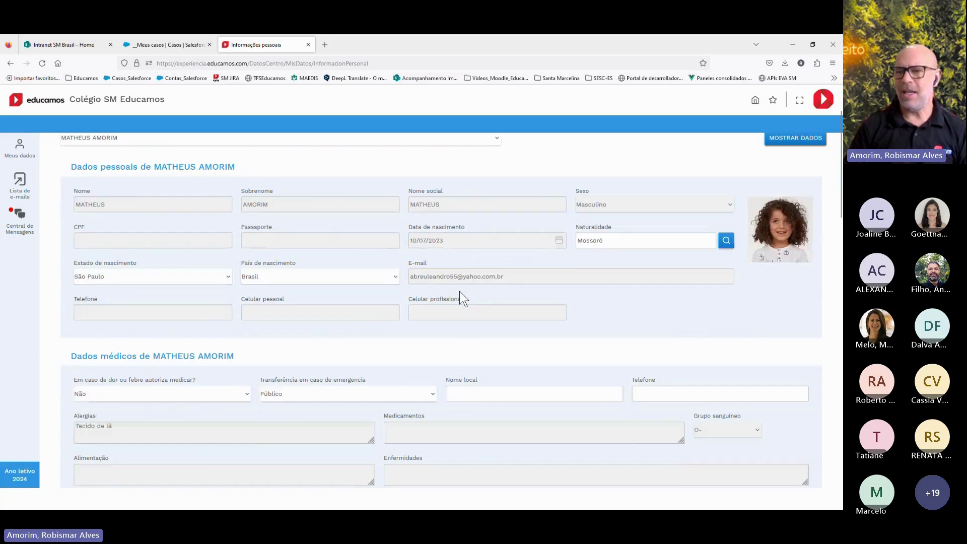
{"action": "scroll", "coordinate": [459, 291], "scroll_direction": "down", "scroll_amount": 3}
{"action": "scroll", "coordinate": [459, 291], "scroll_direction": "down", "scroll_amount": 2}
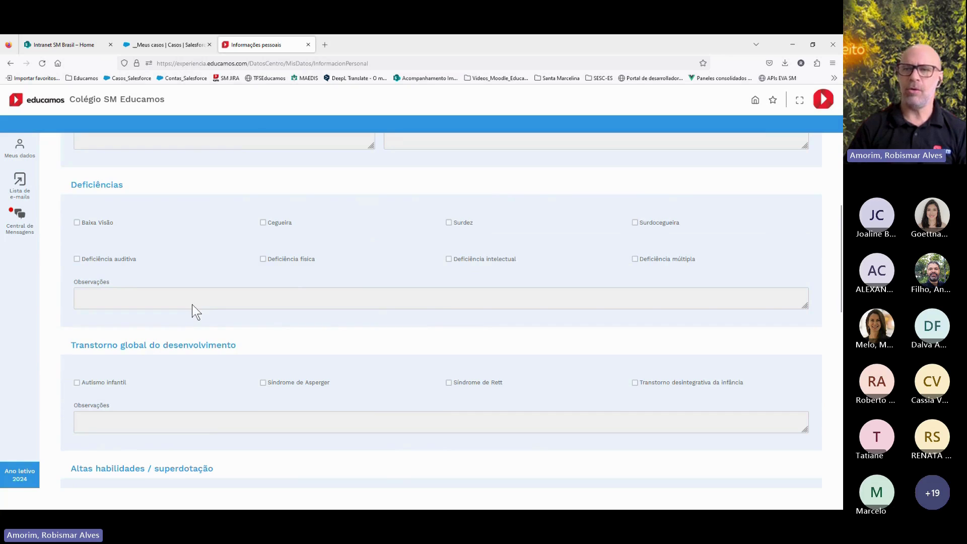
{"action": "scroll", "coordinate": [441, 410], "scroll_direction": "down", "scroll_amount": 12}
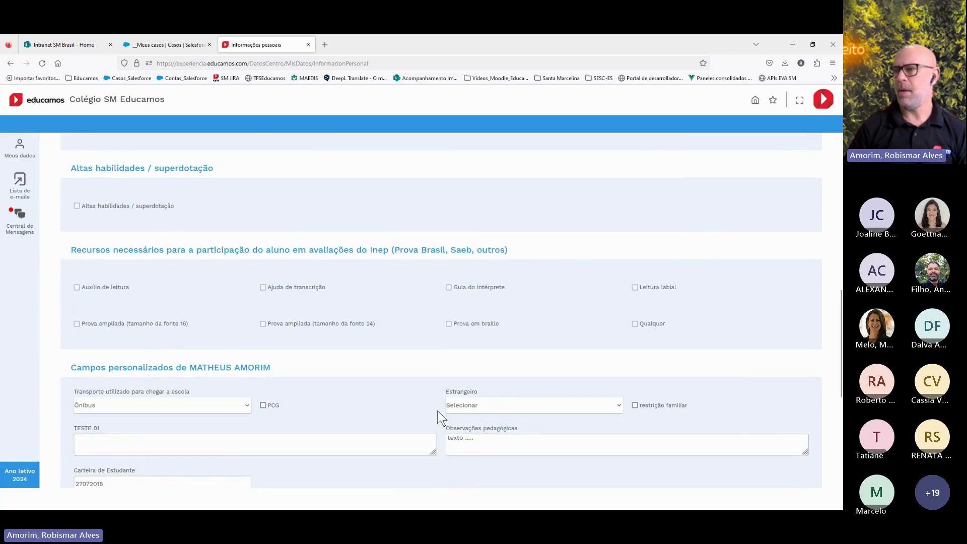
{"action": "scroll", "coordinate": [439, 417], "scroll_direction": "up", "scroll_amount": 7}
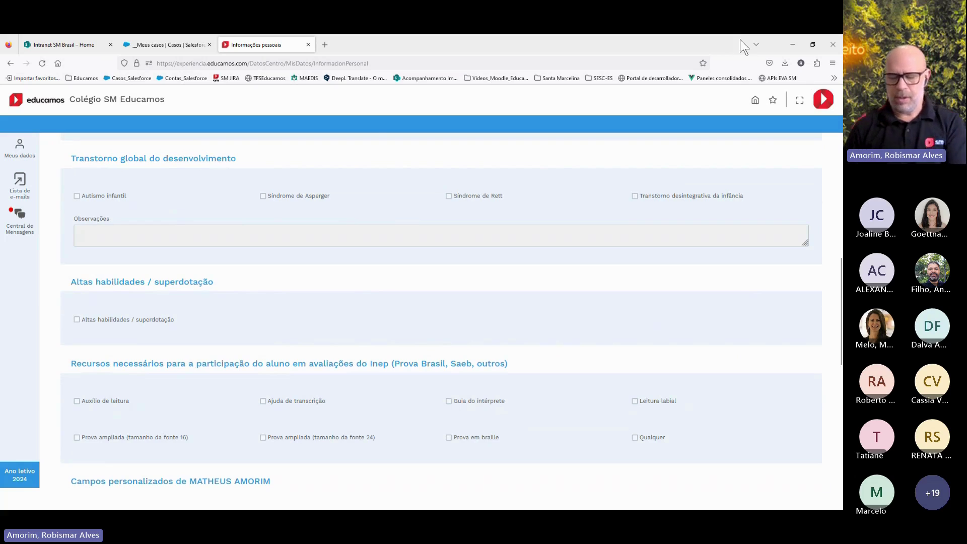
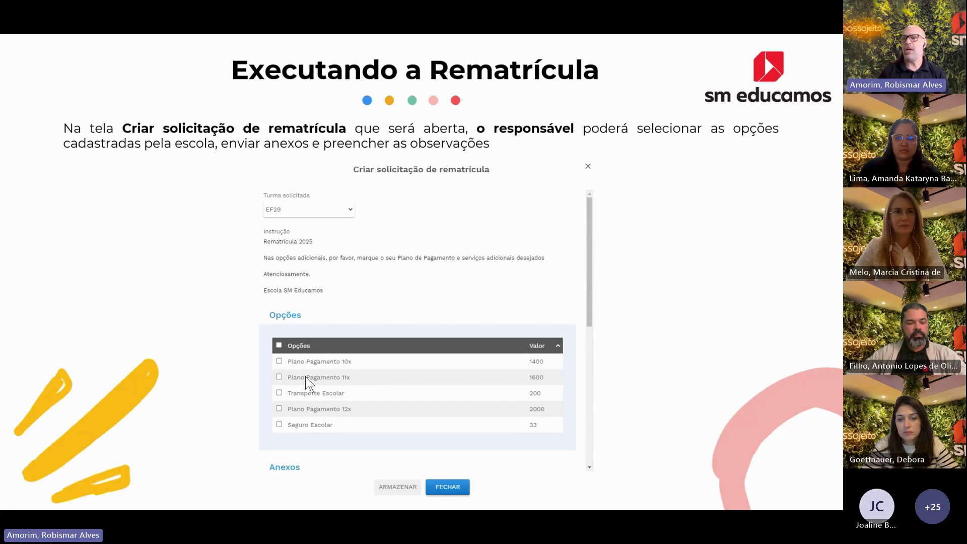
Advance past the documentation and reports slides to 'Acompanhamento e efetivação das Rematrículas'
{"action": "left_click", "coordinate": [346, 360]}
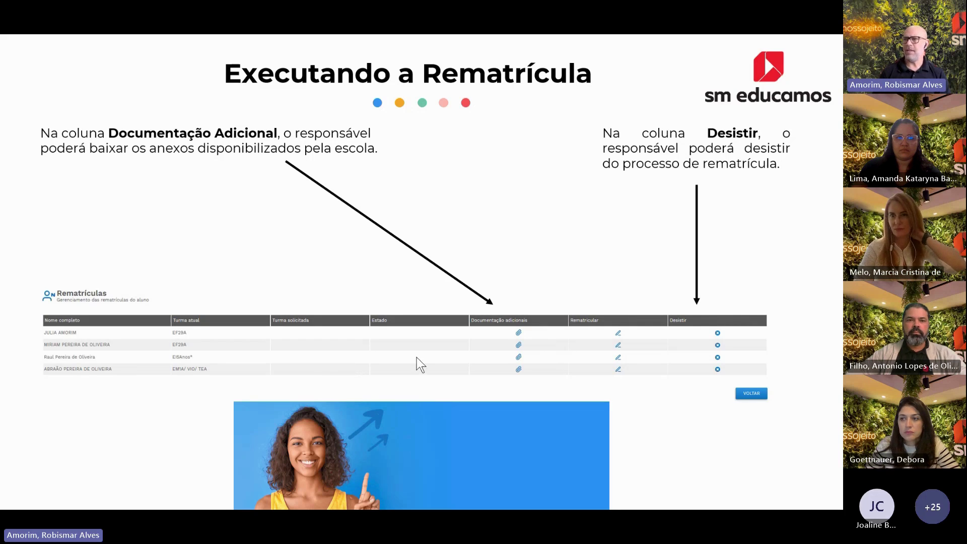
{"action": "left_click", "coordinate": [331, 356]}
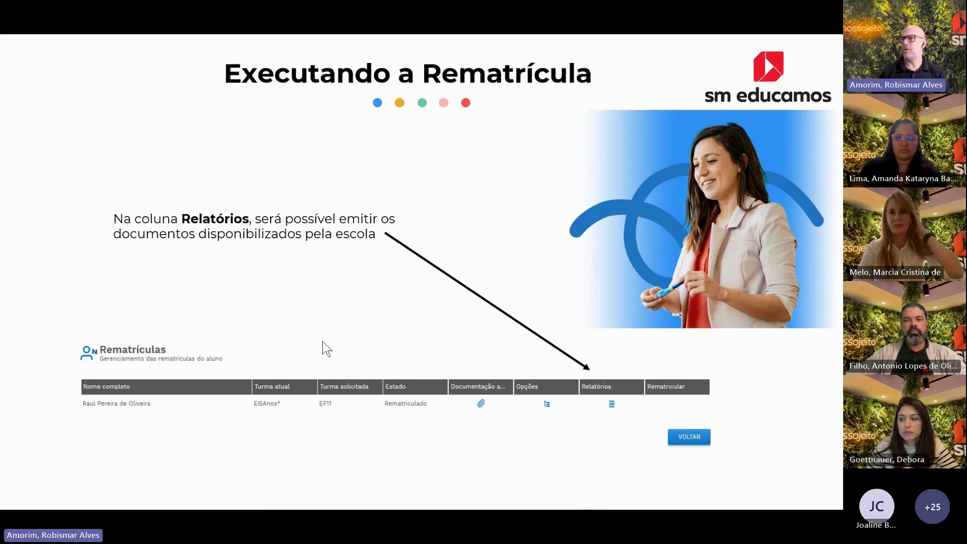
{"action": "left_click", "coordinate": [317, 334]}
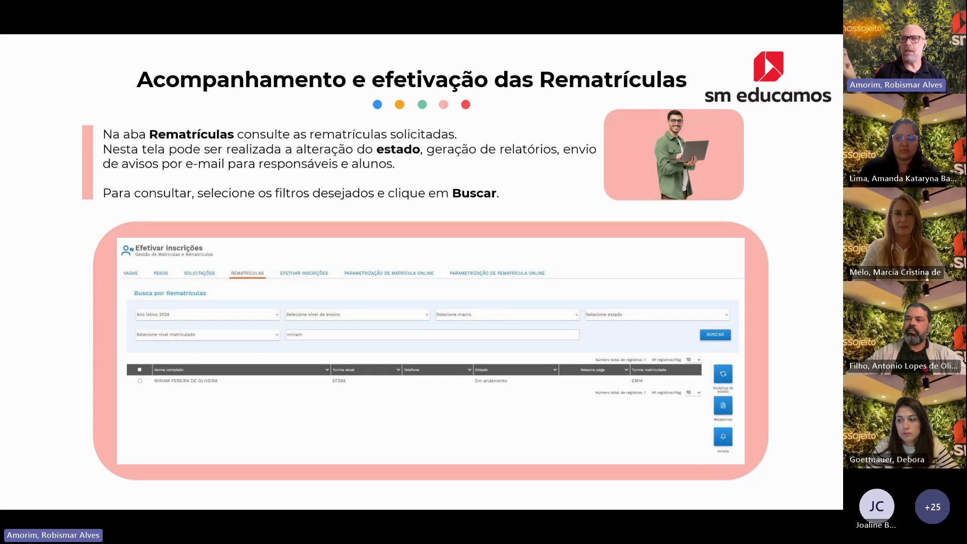
Advance to the slide on changing status and notifications
{"action": "left_click", "coordinate": [443, 315]}
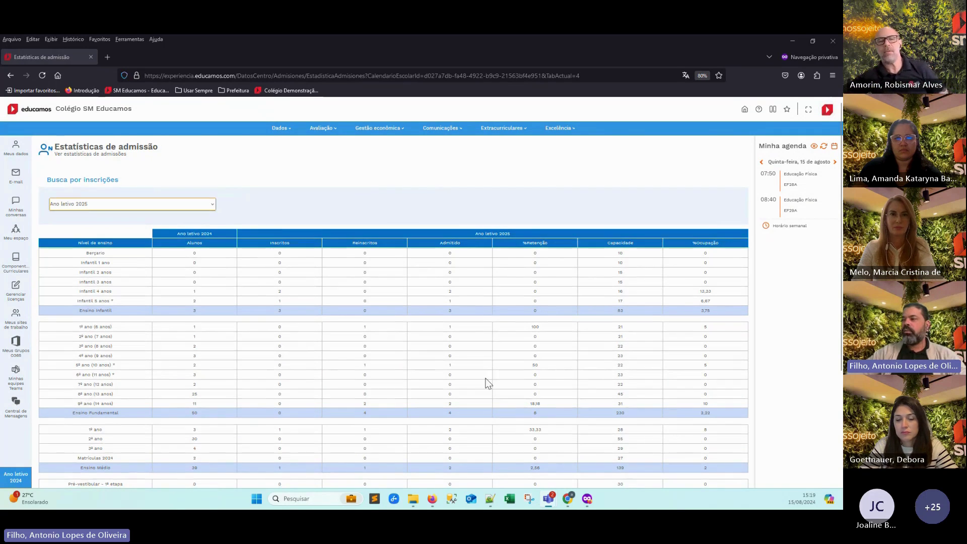
Close the Ano letivo 2025 admission statistics, then reopen the enrollment statistics
{"action": "scroll", "coordinate": [589, 400], "scroll_direction": "down", "scroll_amount": 3}
{"action": "left_click", "coordinate": [731, 434]}
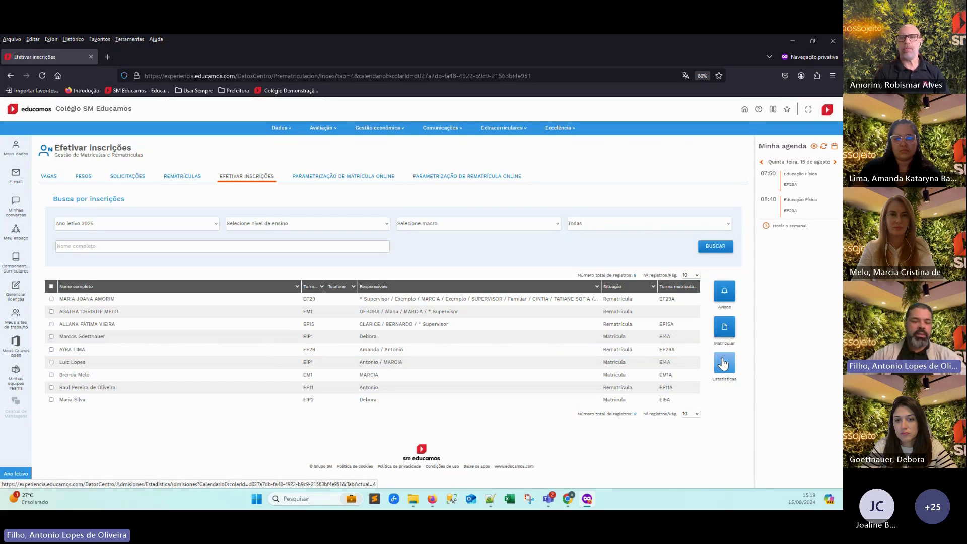
{"action": "left_click", "coordinate": [724, 364]}
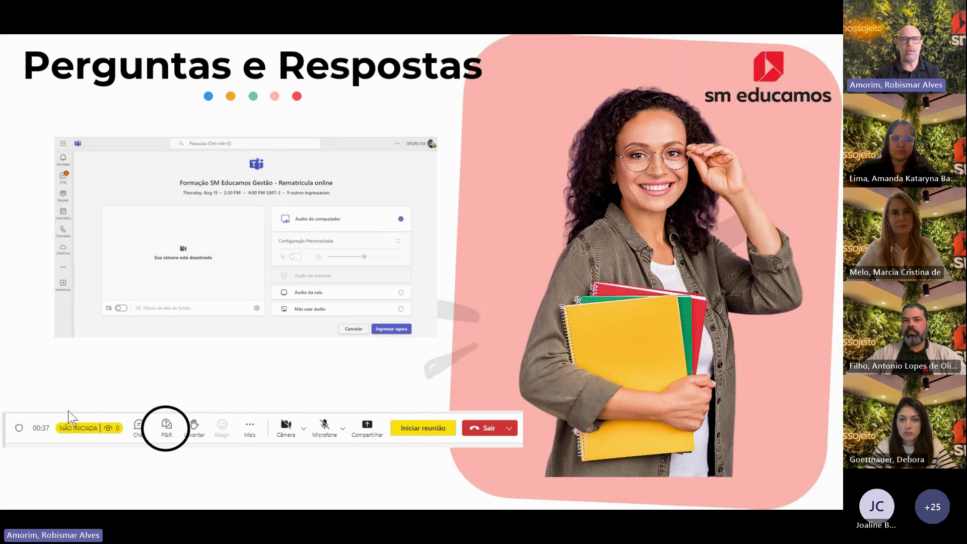
Back in the browser, change the active profile from Responsável to Supervisor
{"action": "key", "text": "alt+Tab"}
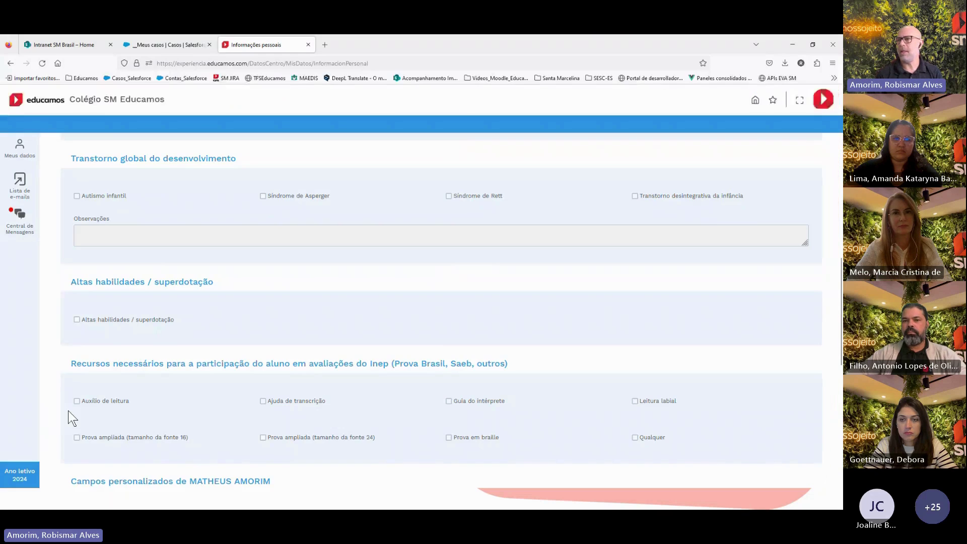
{"action": "scroll", "coordinate": [264, 294], "scroll_direction": "up", "scroll_amount": 3}
{"action": "left_click", "coordinate": [823, 99]}
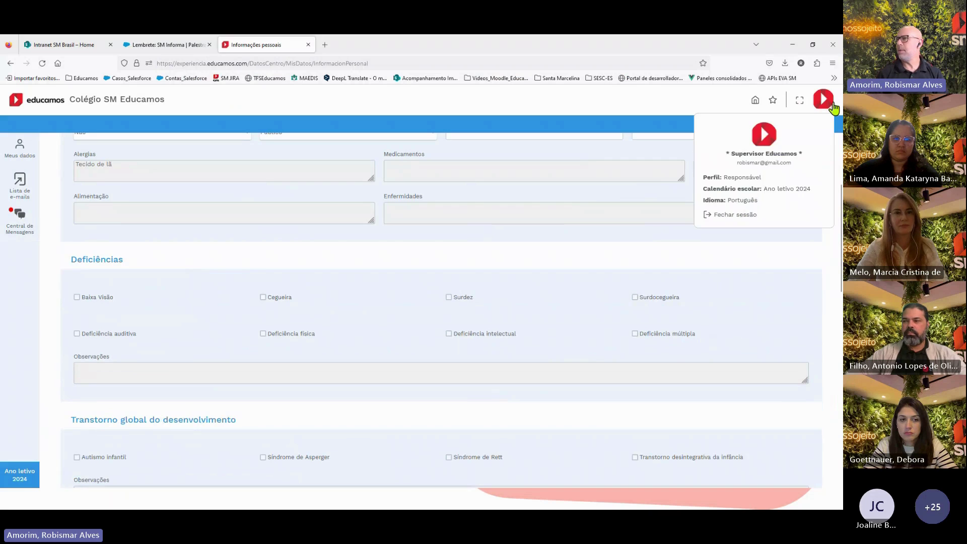
{"action": "left_click", "coordinate": [748, 180]}
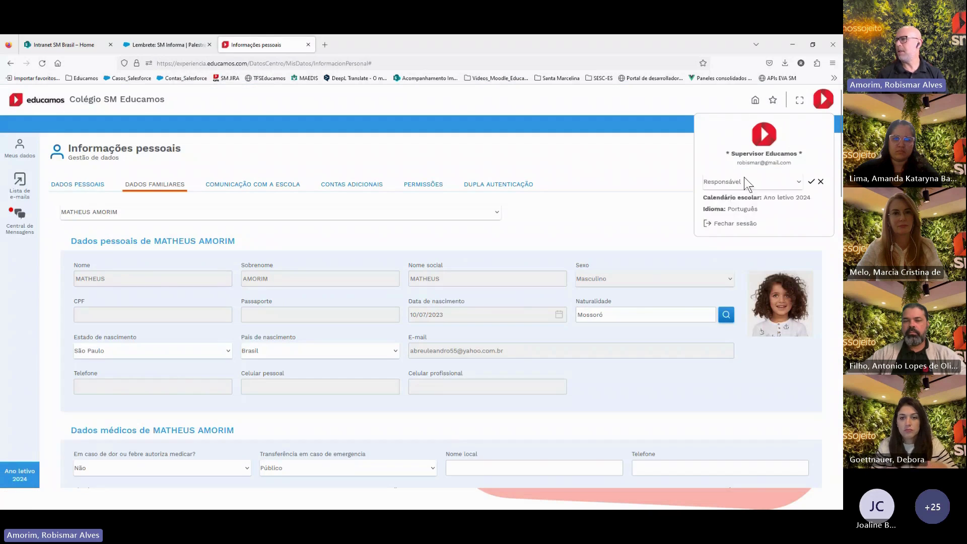
{"action": "left_click", "coordinate": [744, 180]}
{"action": "left_click", "coordinate": [735, 232]}
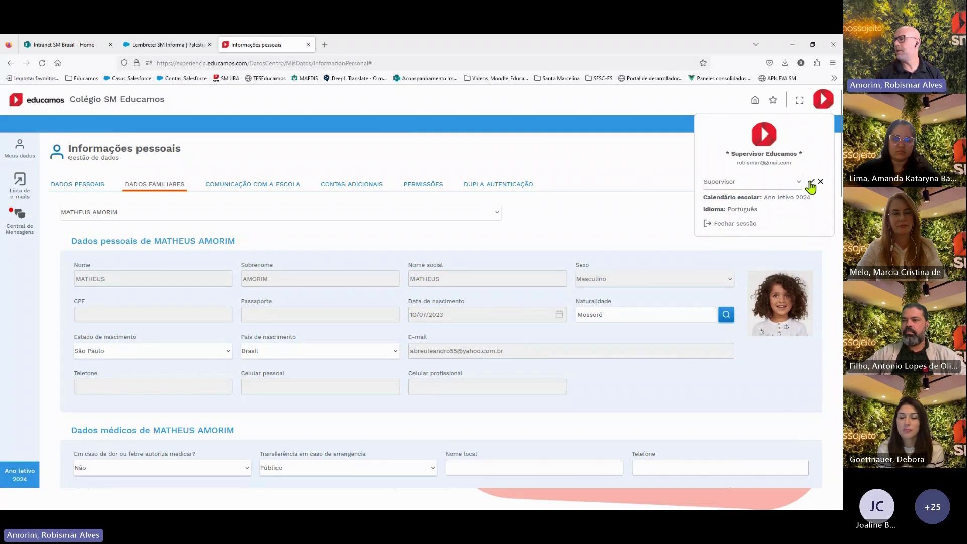
{"action": "left_click", "coordinate": [811, 181]}
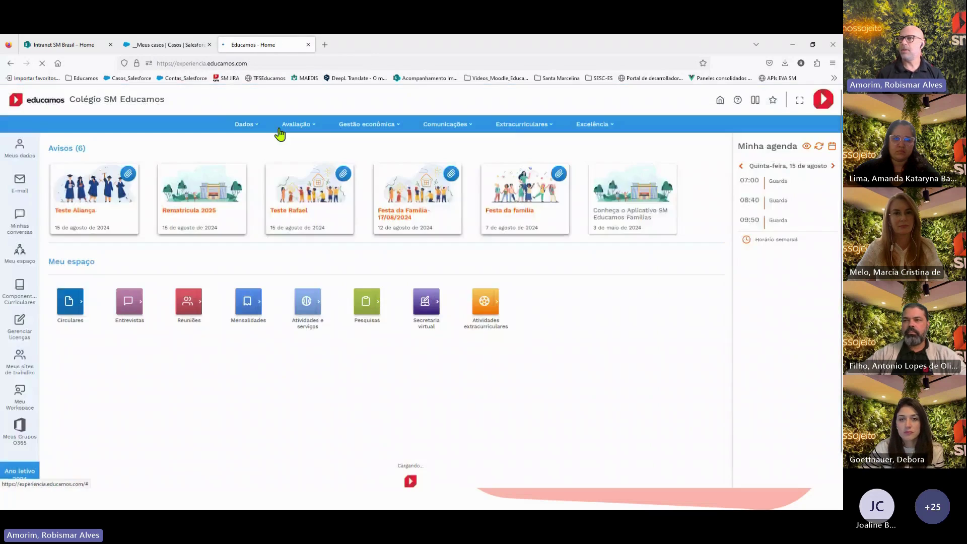
Under Dados > Inscrições, search all Ano letivo 2024 Rematrículas and sort them by Estado
{"action": "left_click", "coordinate": [248, 126]}
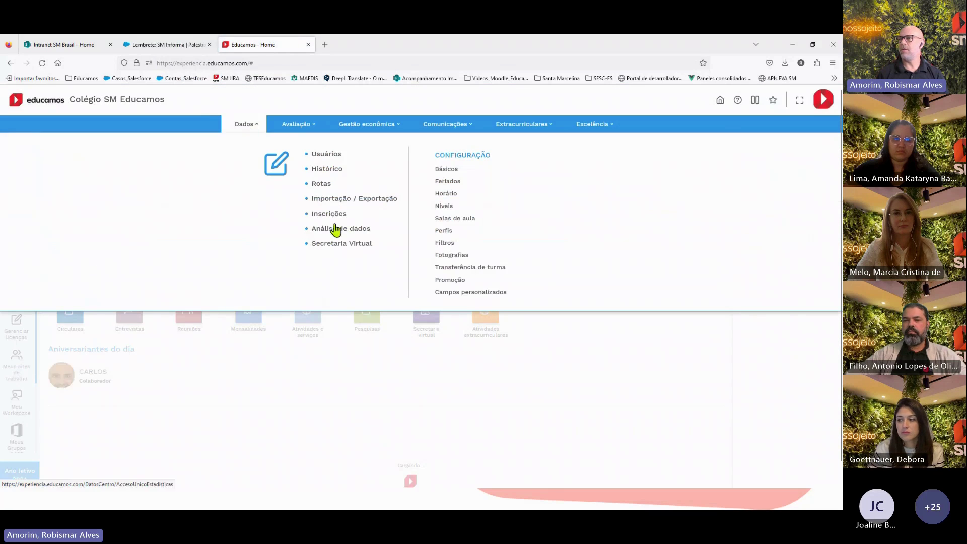
{"action": "left_click", "coordinate": [330, 215]}
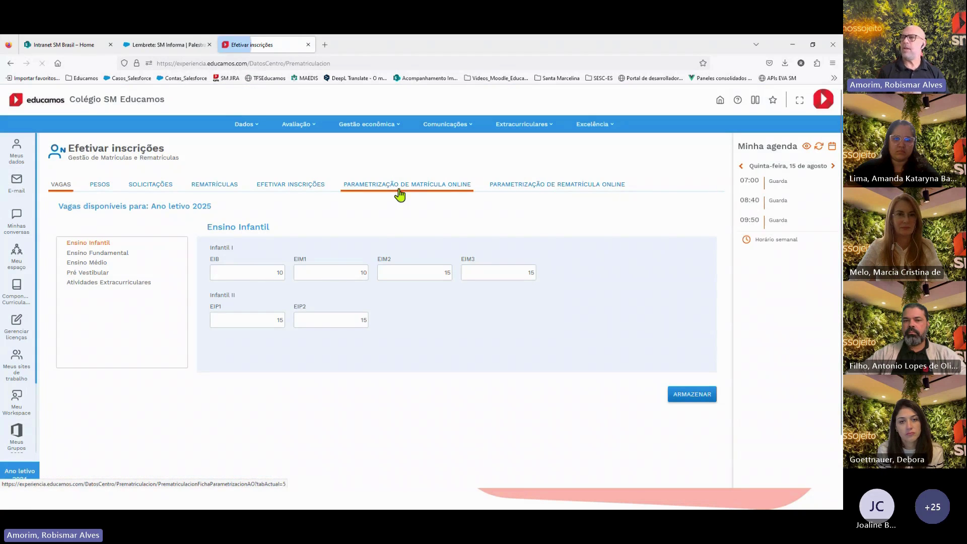
{"action": "left_click", "coordinate": [553, 191]}
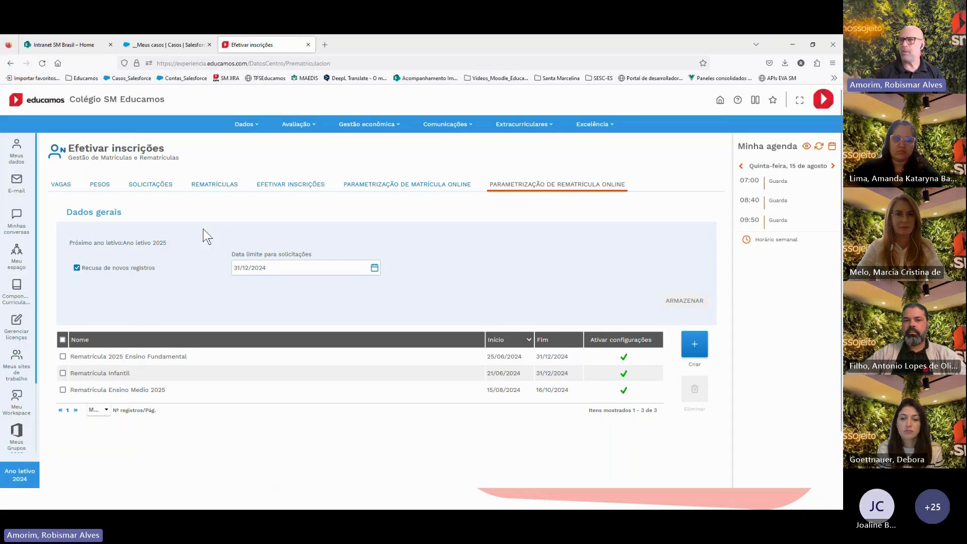
{"action": "left_click", "coordinate": [211, 186]}
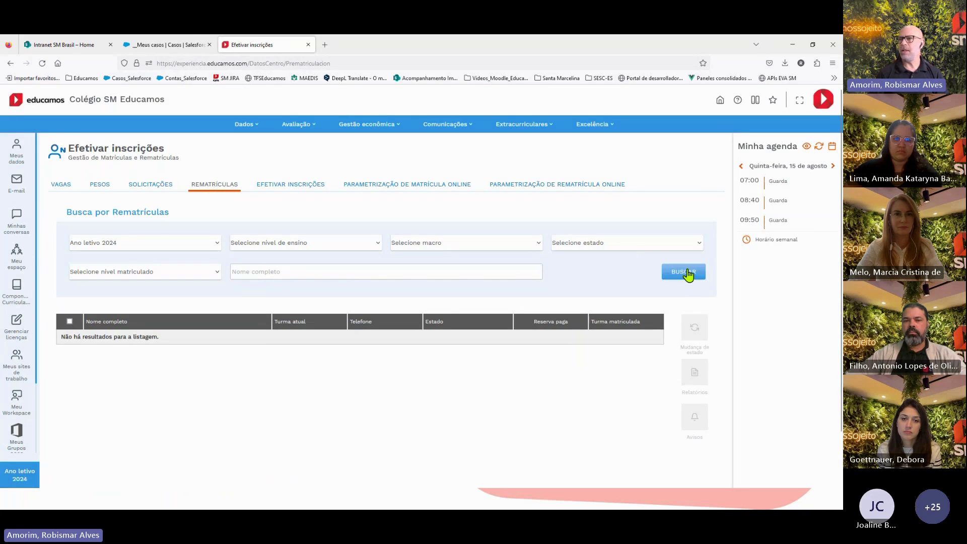
{"action": "left_click", "coordinate": [685, 271]}
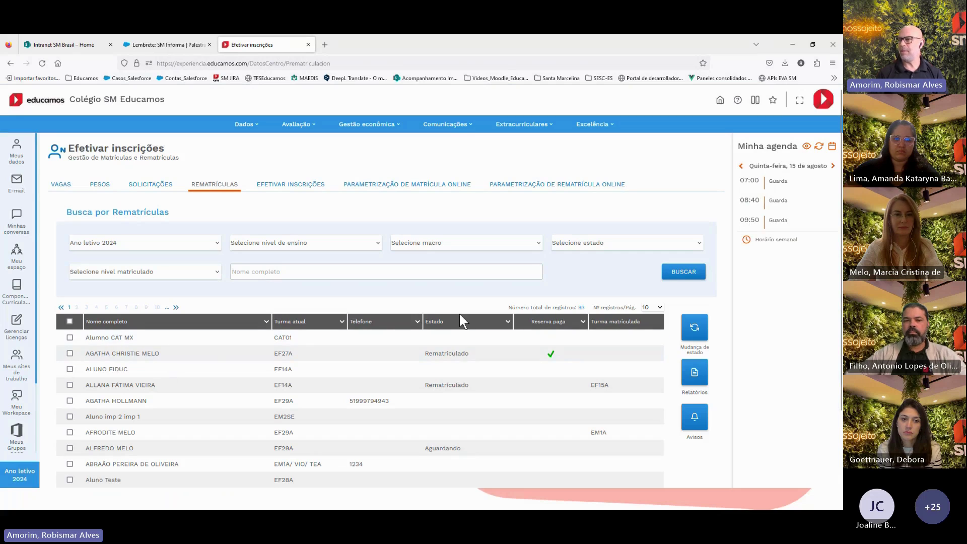
{"action": "left_click", "coordinate": [441, 322]}
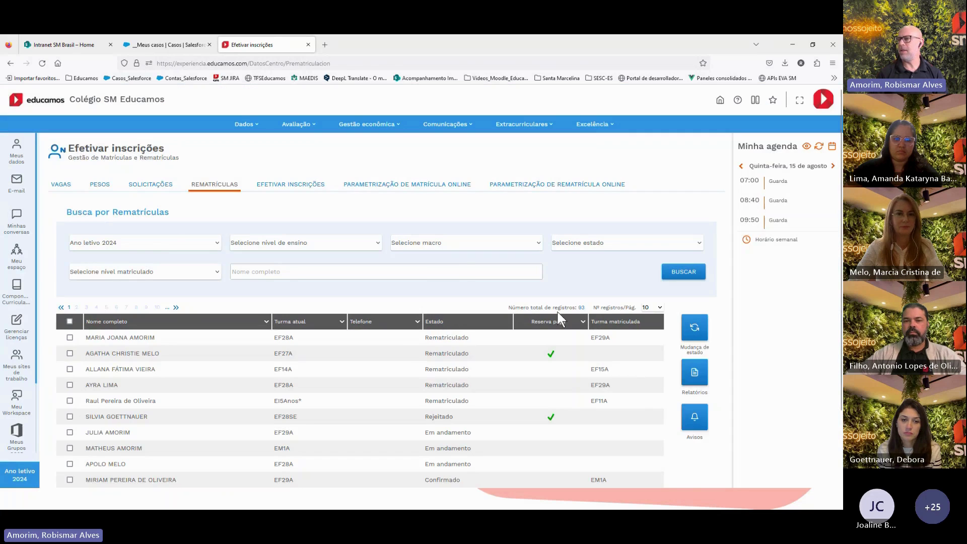
{"action": "scroll", "coordinate": [549, 318], "scroll_direction": "down", "scroll_amount": 3}
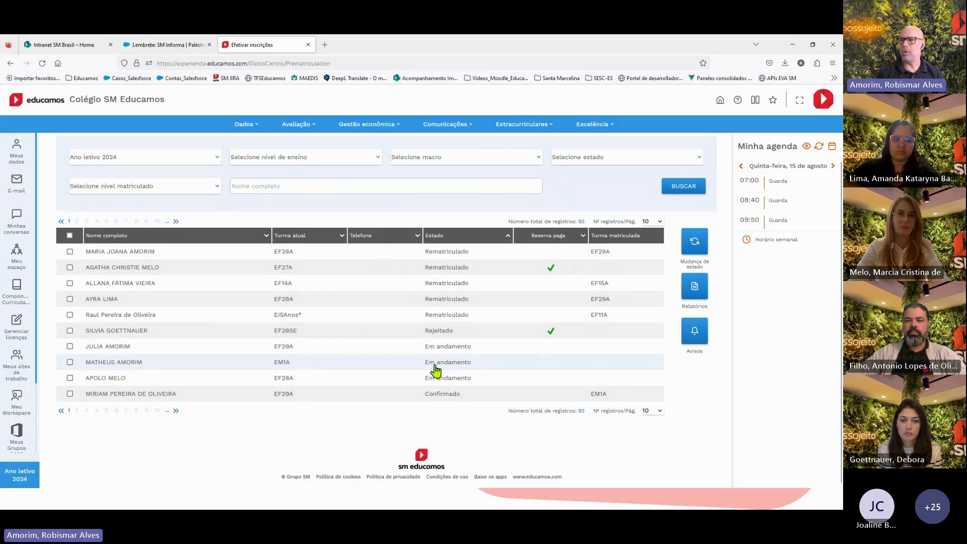
{"action": "left_click", "coordinate": [122, 362]}
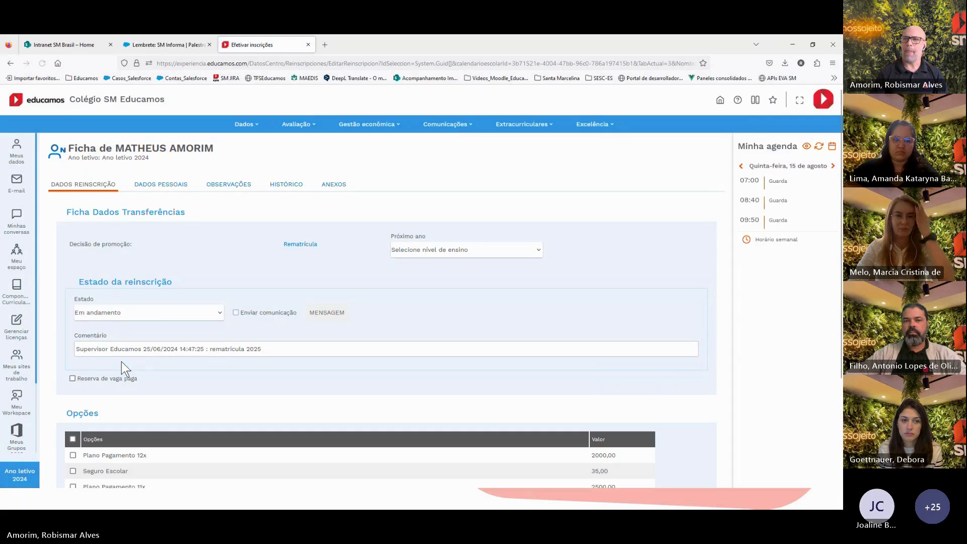
{"action": "left_click", "coordinate": [147, 313]}
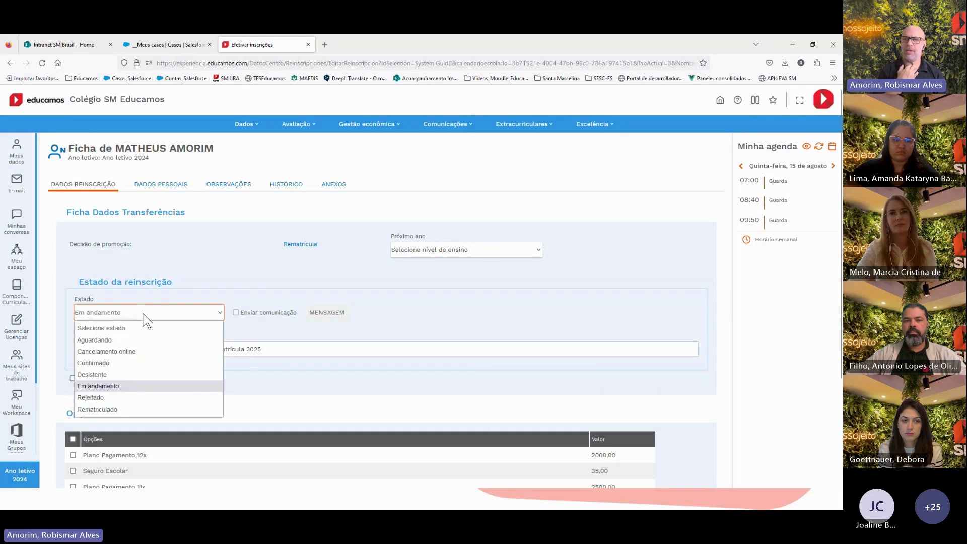
{"action": "left_click", "coordinate": [116, 410]}
{"action": "left_click", "coordinate": [78, 351]}
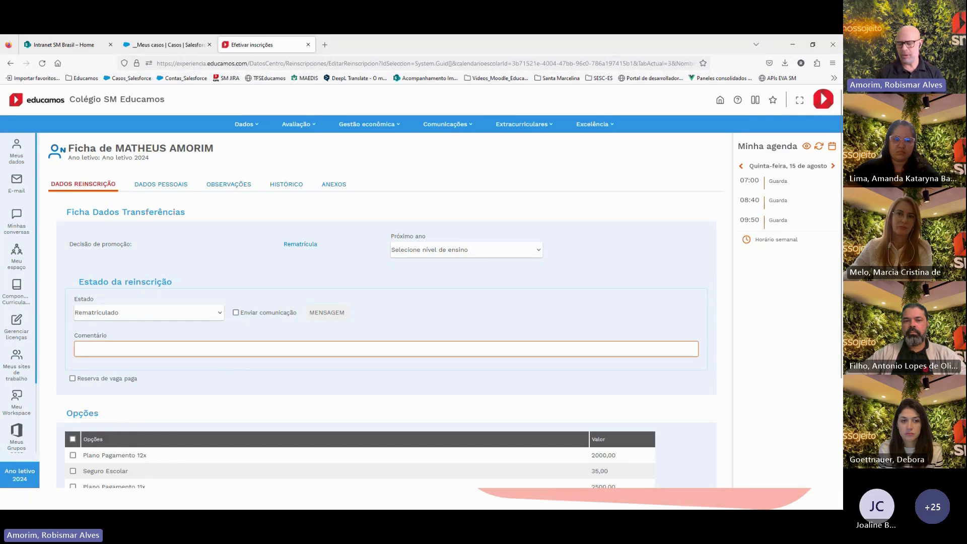
{"action": "type", "text": "Matr"}
{"action": "key", "text": "BackSpace"}
{"action": "key", "text": "BackSpace"}
{"action": "key", "text": "BackSpace"}
{"action": "key", "text": "BackSpace"}
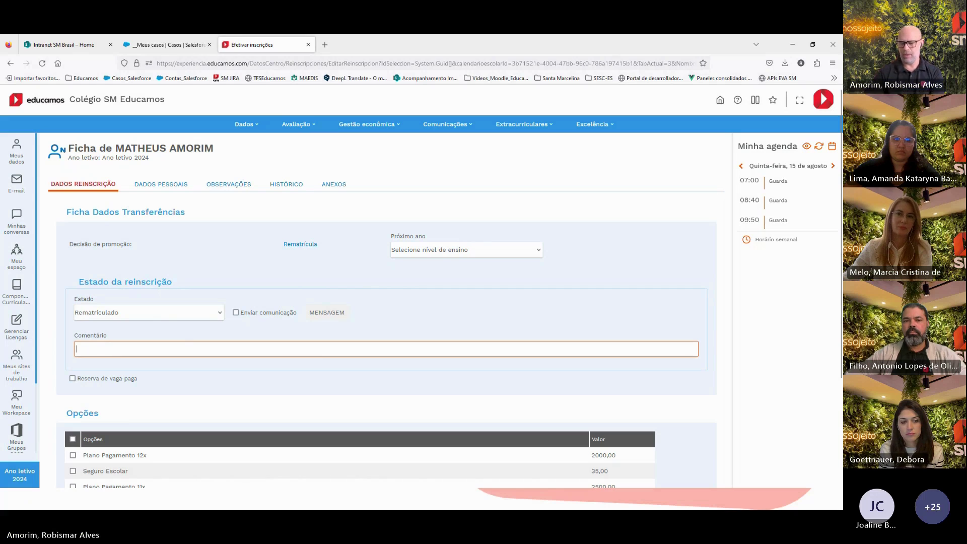
{"action": "type", "text": "Rematrícula s"}
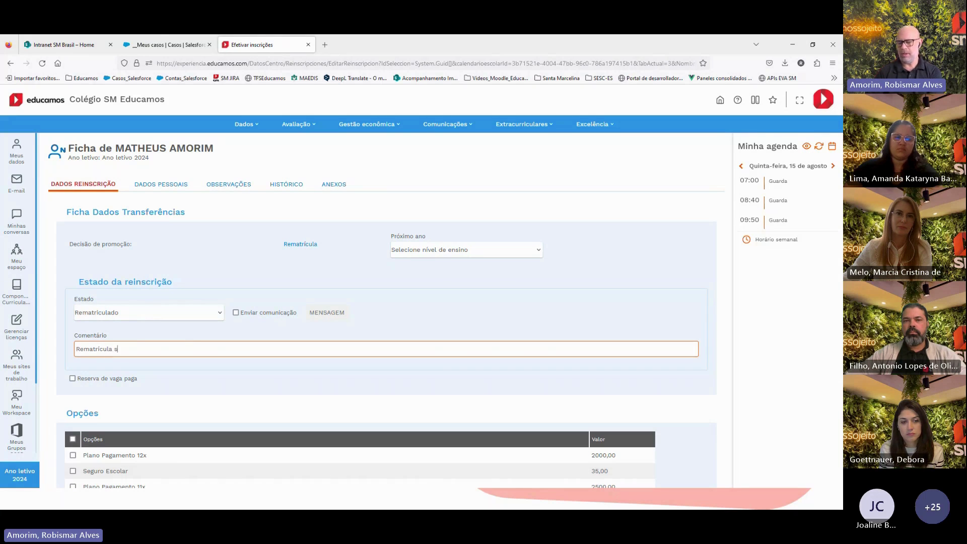
{"action": "type", "text": "erá conclu"}
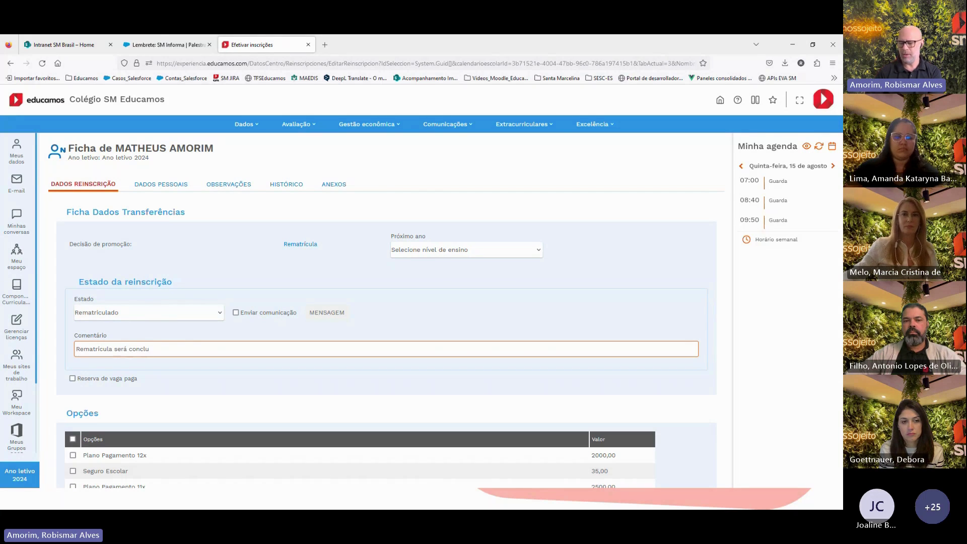
{"action": "type", "text": "ída presen"}
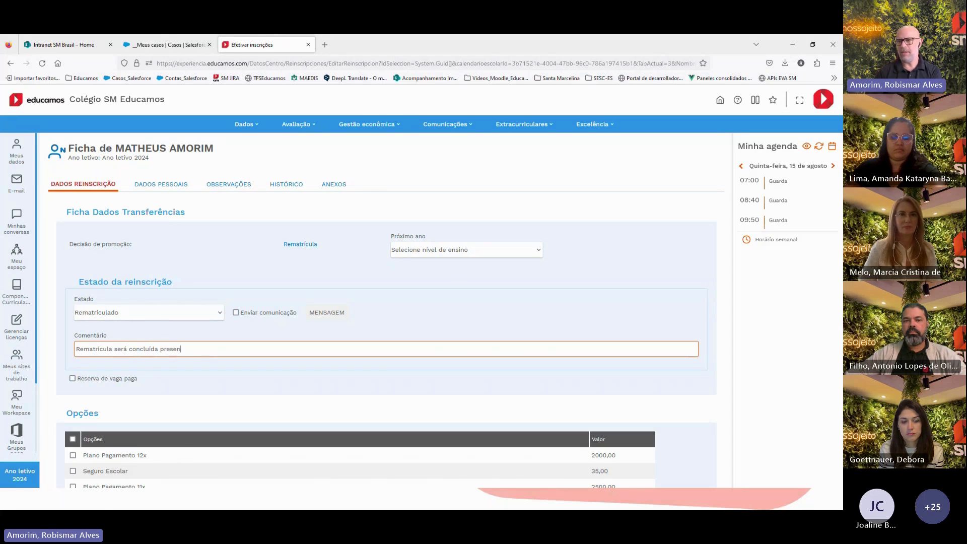
{"action": "type", "text": "cialmente na escola"}
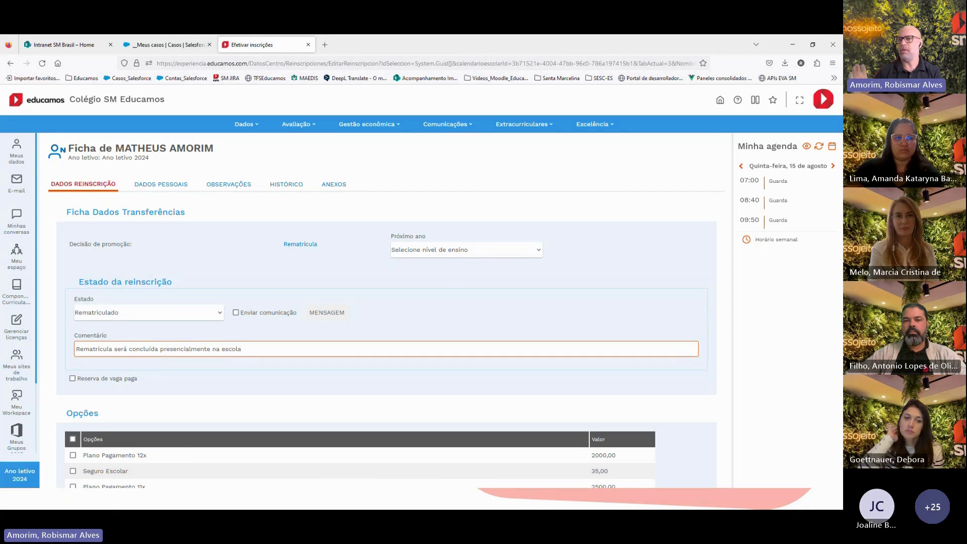
{"action": "scroll", "coordinate": [380, 364], "scroll_direction": "down", "scroll_amount": 2}
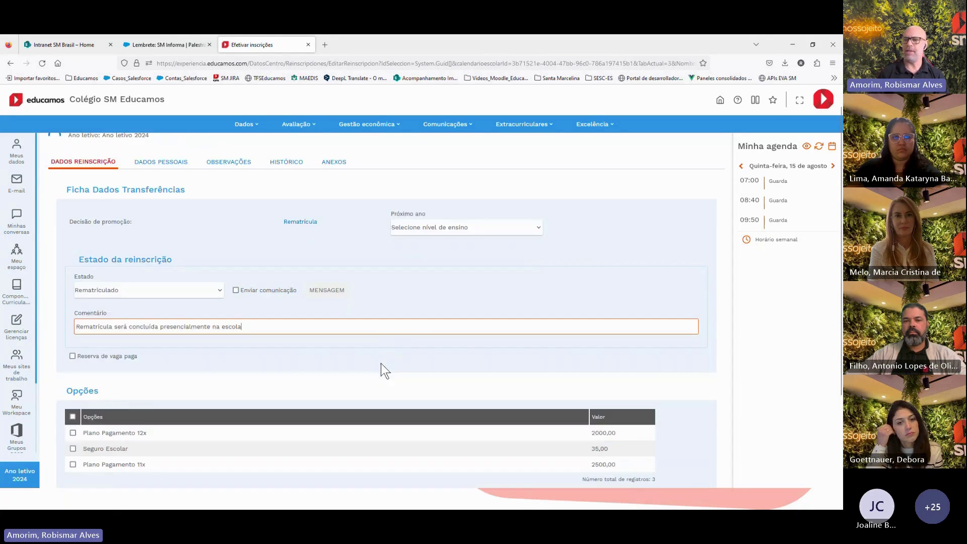
{"action": "scroll", "coordinate": [321, 336], "scroll_direction": "down", "scroll_amount": 1}
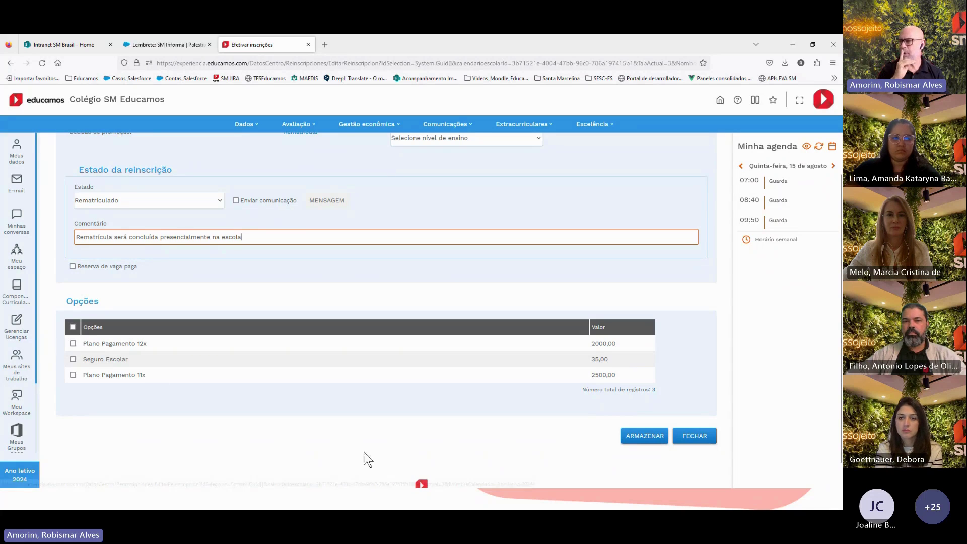
Save the re-enrollment with Próximo ano 2º ano and Plano Pagamento 11x, then close it
{"action": "left_click", "coordinate": [649, 439]}
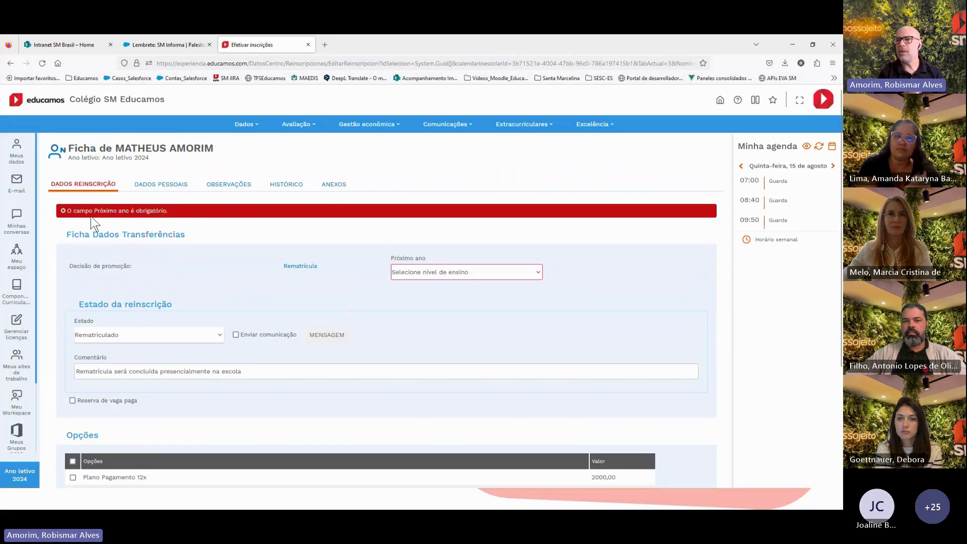
{"action": "left_click", "coordinate": [429, 268]}
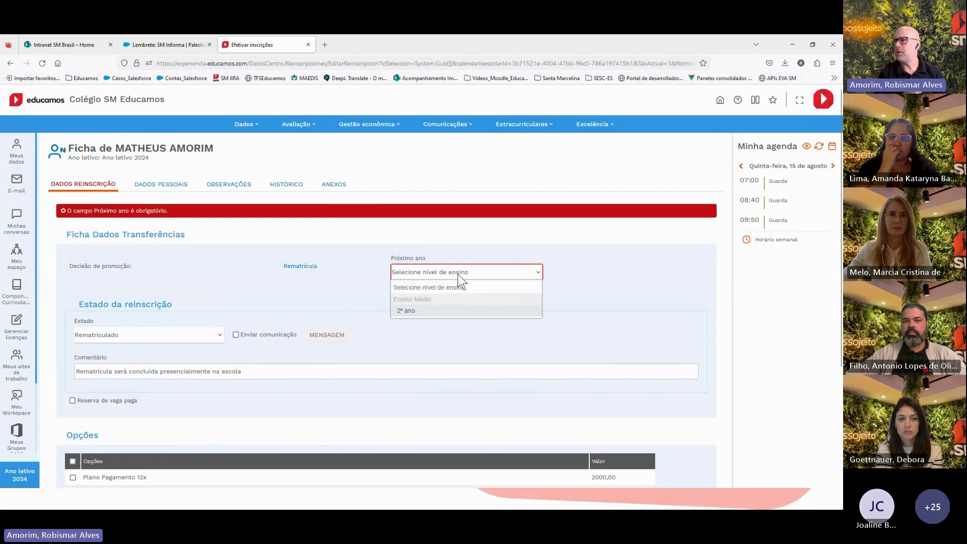
{"action": "left_click", "coordinate": [433, 313]}
{"action": "scroll", "coordinate": [521, 360], "scroll_direction": "down", "scroll_amount": 3}
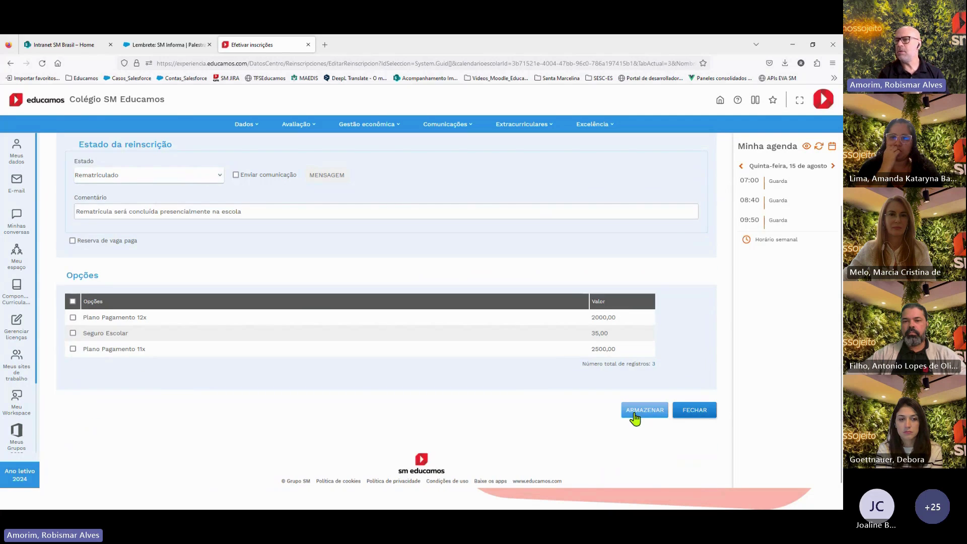
{"action": "left_click", "coordinate": [73, 349]}
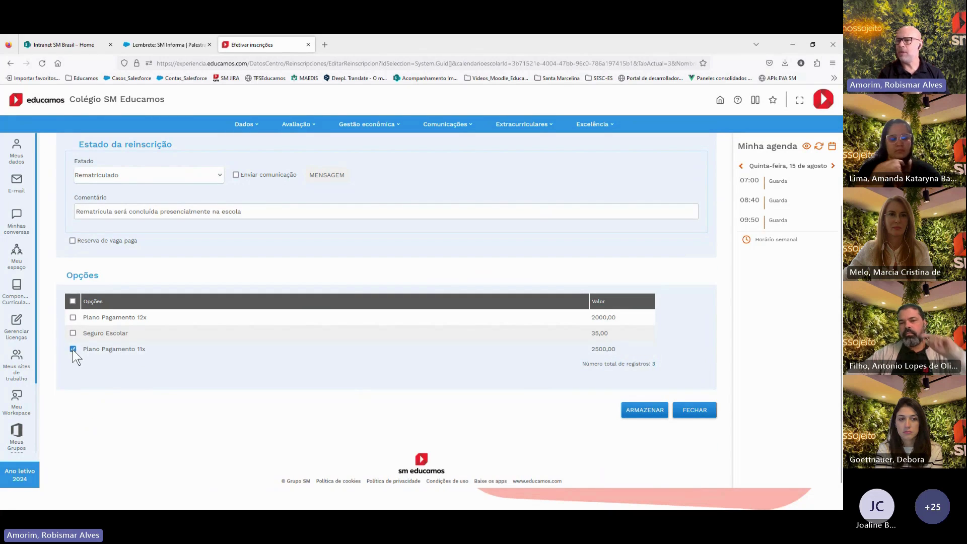
{"action": "left_click", "coordinate": [650, 413]}
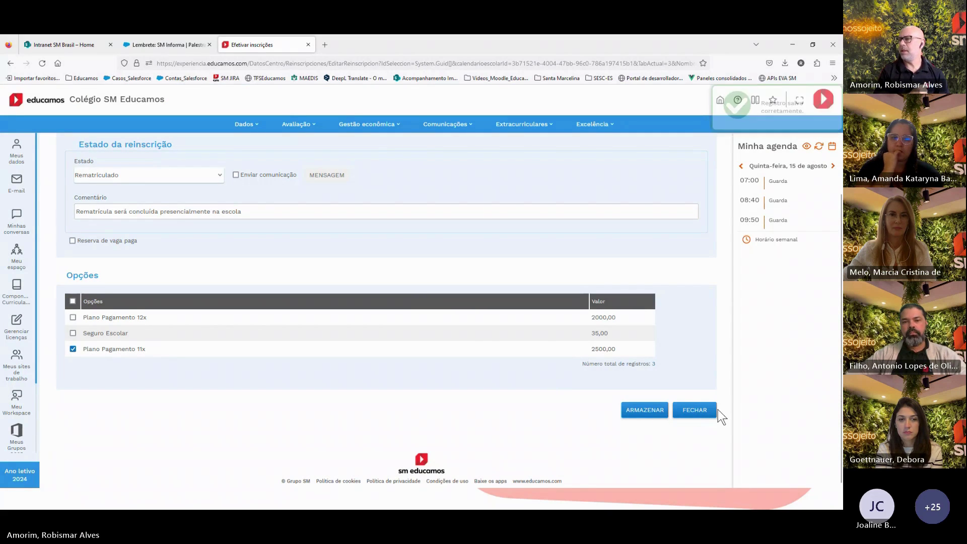
{"action": "left_click", "coordinate": [697, 413]}
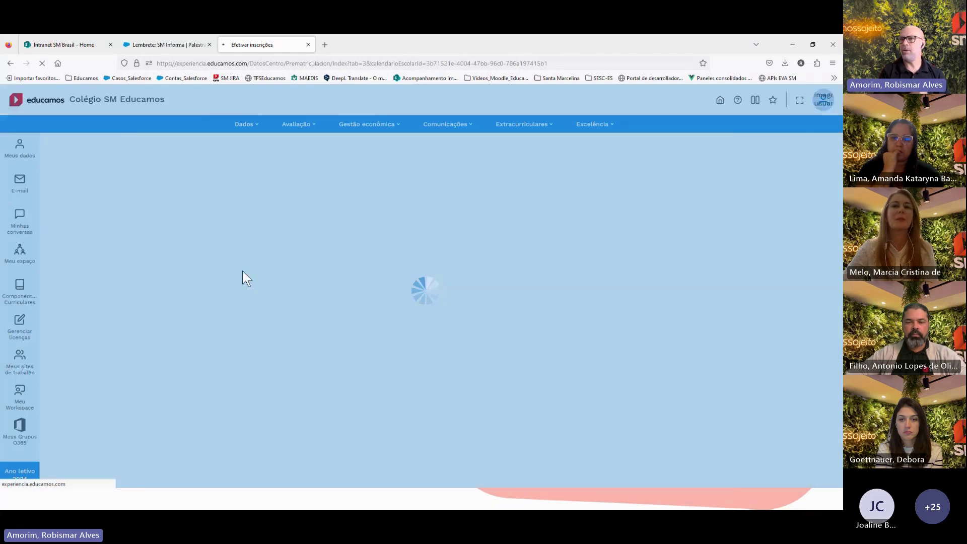
Open the page in a new tab and go to the online re-enrollment settings
{"action": "left_click", "coordinate": [194, 64]}
{"action": "key", "text": "ctrl+c"}
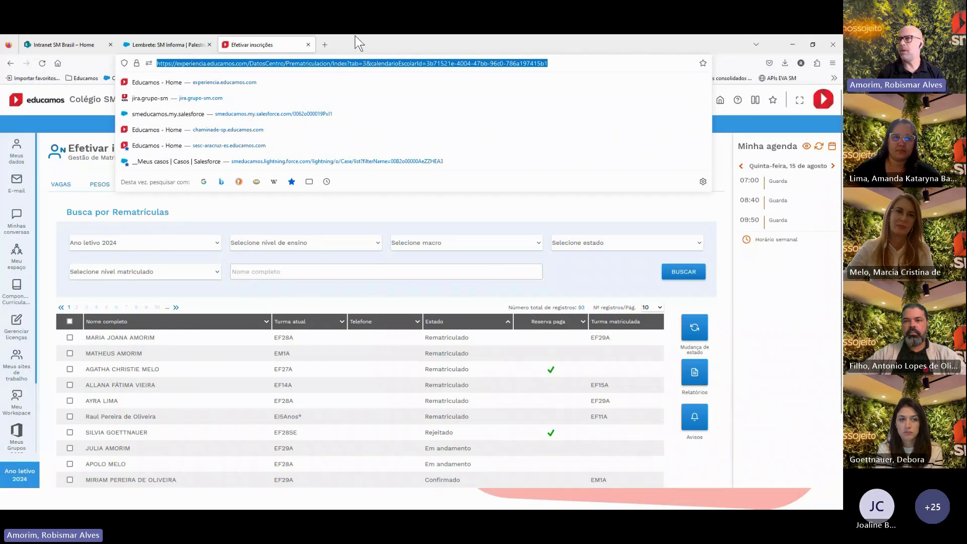
{"action": "left_click", "coordinate": [112, 484]}
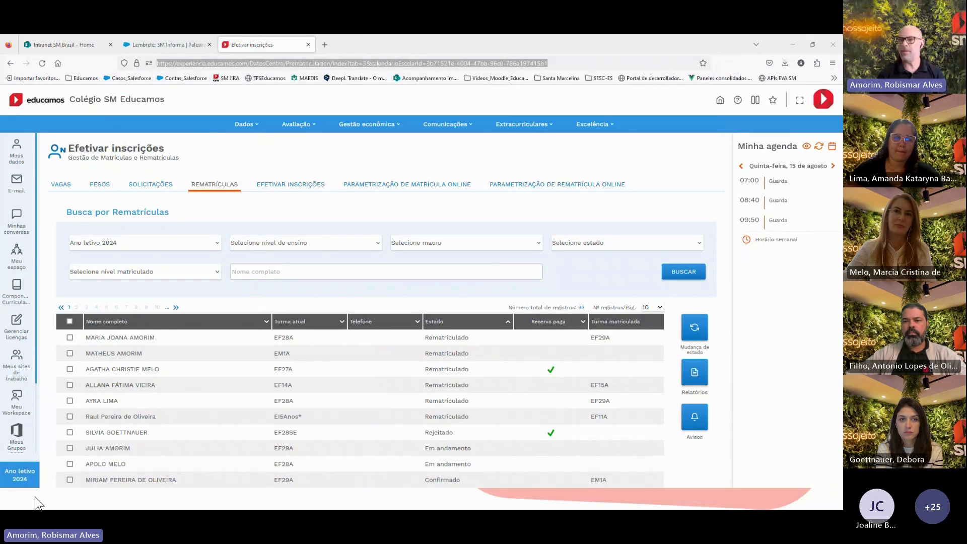
{"action": "left_click", "coordinate": [324, 44]}
{"action": "key", "text": "ctrl+v"}
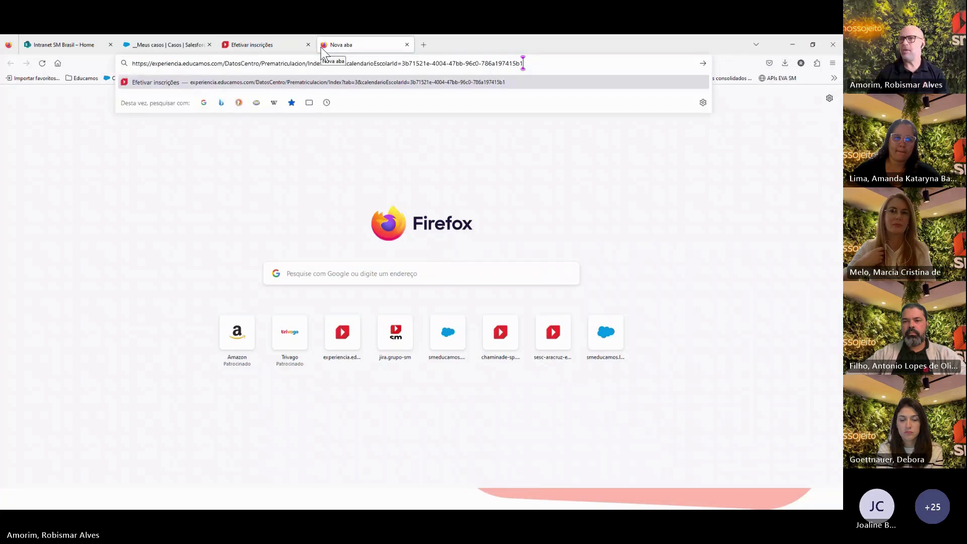
{"action": "key", "text": "Return"}
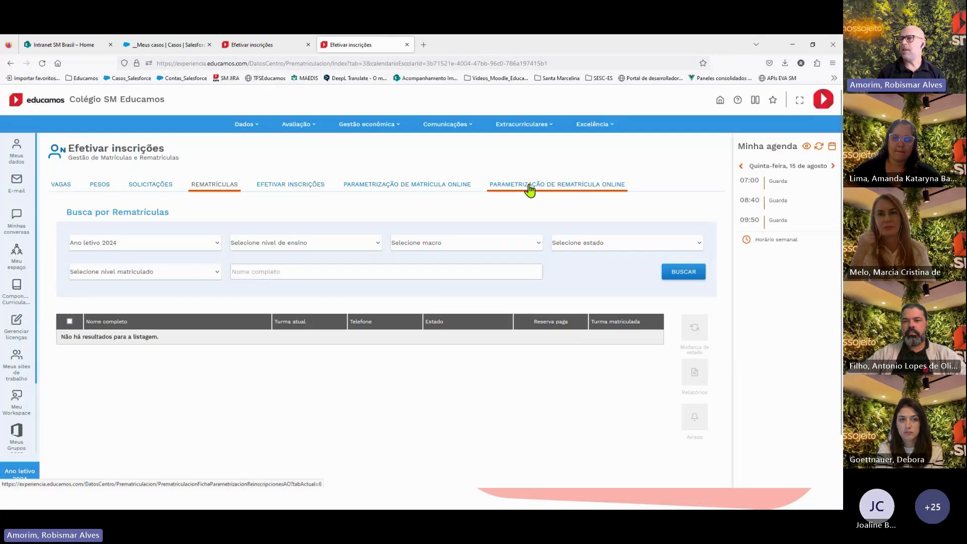
{"action": "left_click", "coordinate": [529, 185]}
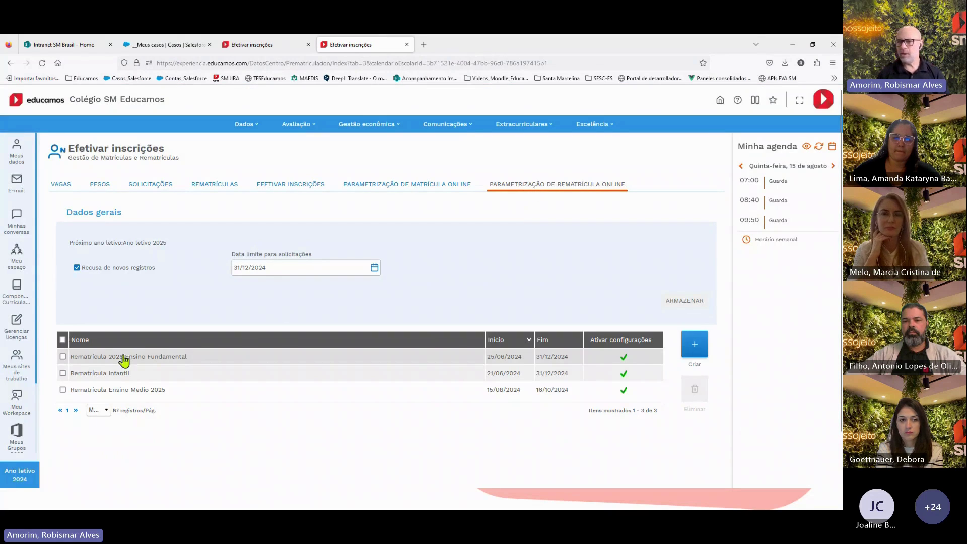
Open Rematrícula 2025 Ensino Fundamental and scroll to its payment plan options
{"action": "left_click", "coordinate": [141, 358]}
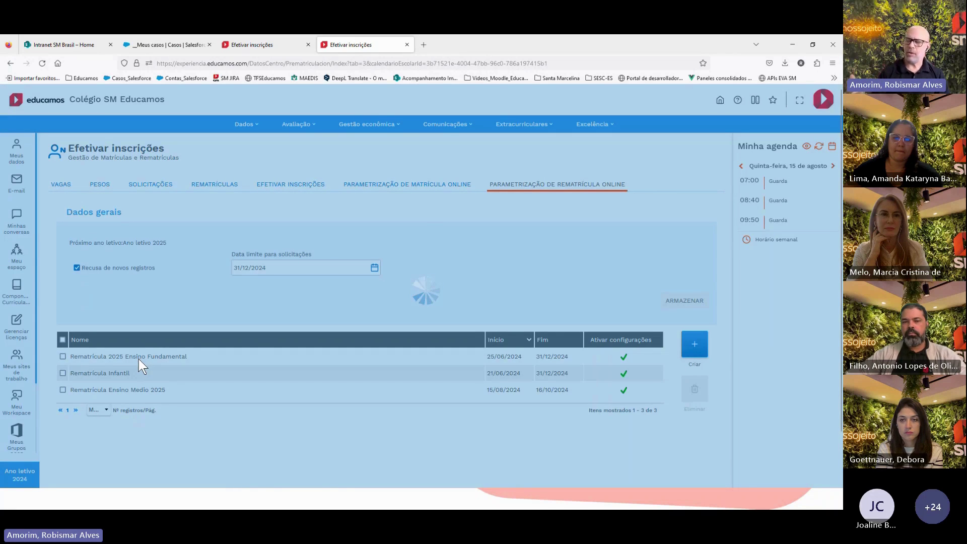
{"action": "scroll", "coordinate": [492, 251], "scroll_direction": "down", "scroll_amount": 6}
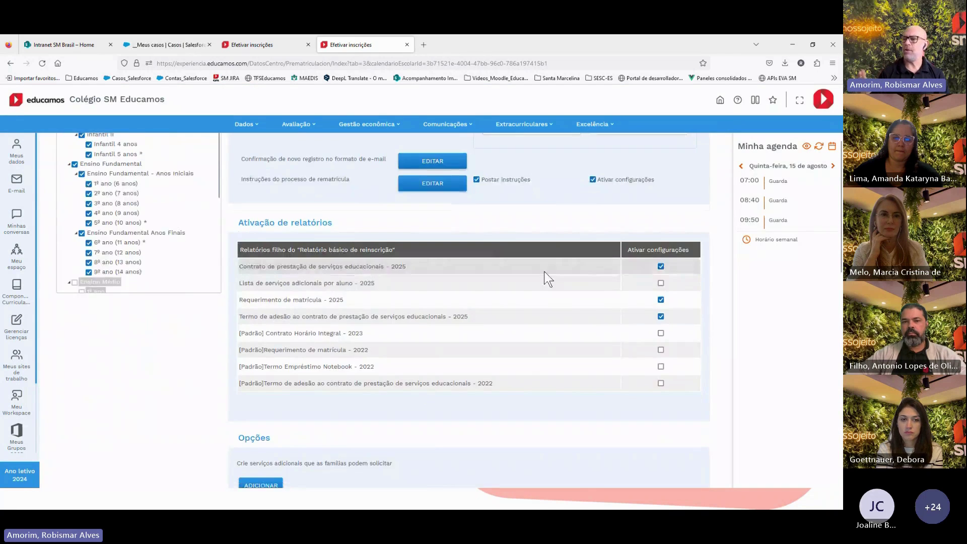
{"action": "scroll", "coordinate": [545, 274], "scroll_direction": "down", "scroll_amount": 3}
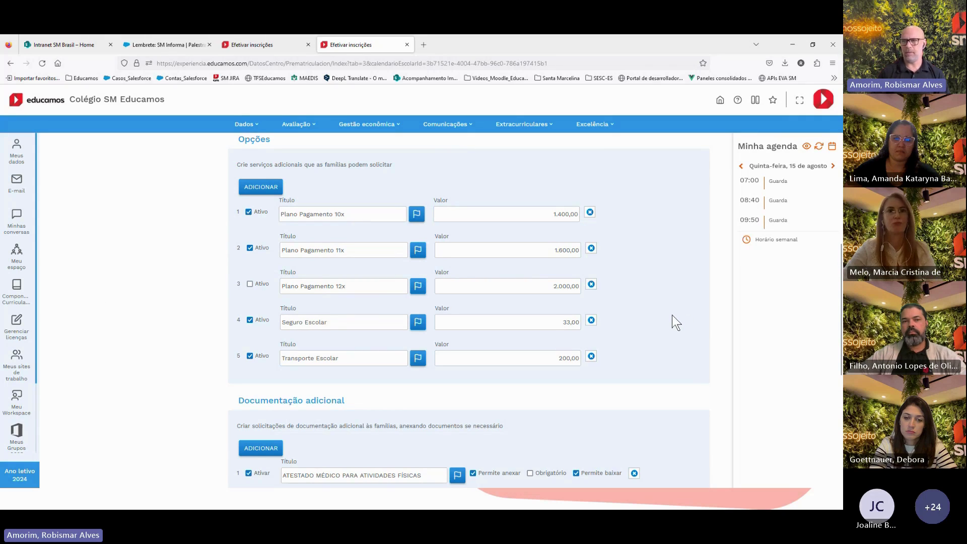
Search the re-enrollment requests by the student's first name
{"action": "left_click", "coordinate": [246, 46]}
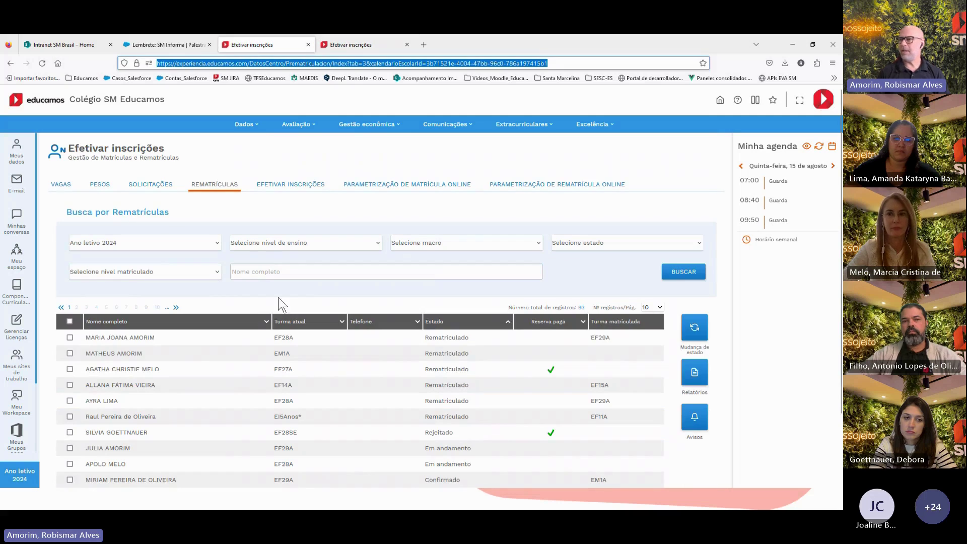
{"action": "left_click", "coordinate": [262, 271]}
{"action": "type", "text": "matheus"}
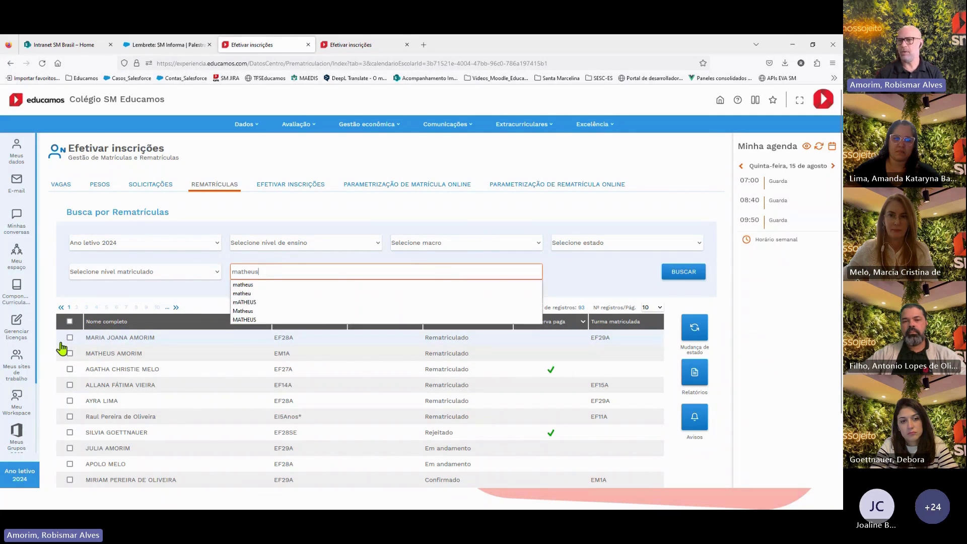
{"action": "key", "text": "Return"}
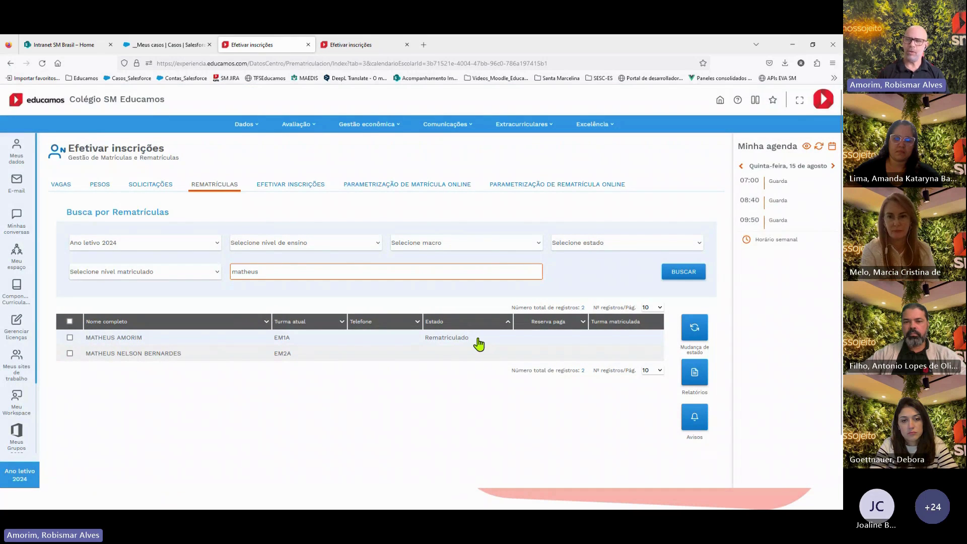
In Efetivar inscrições, search by the student's name and review the level, type and macro filters
{"action": "left_click", "coordinate": [275, 186]}
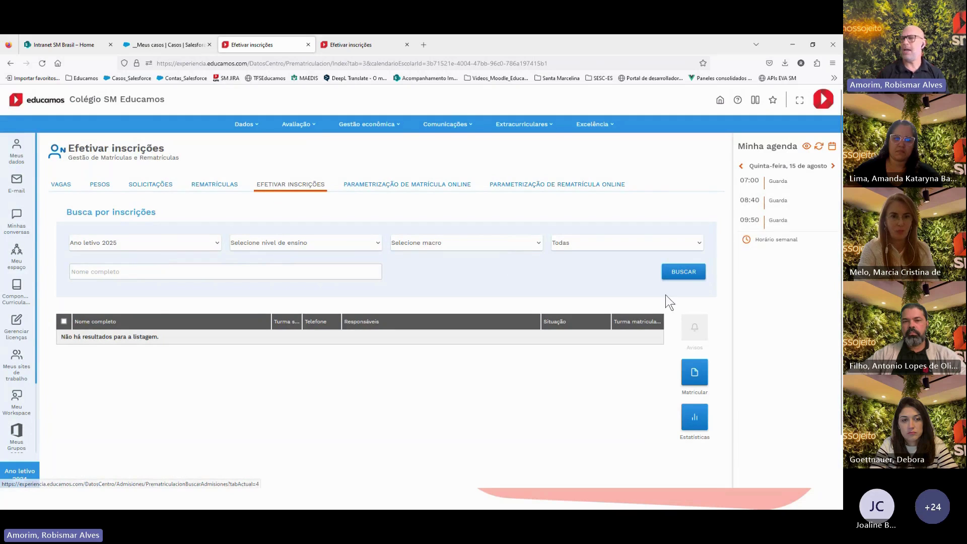
{"action": "left_click", "coordinate": [128, 274]}
{"action": "type", "text": "matheu"}
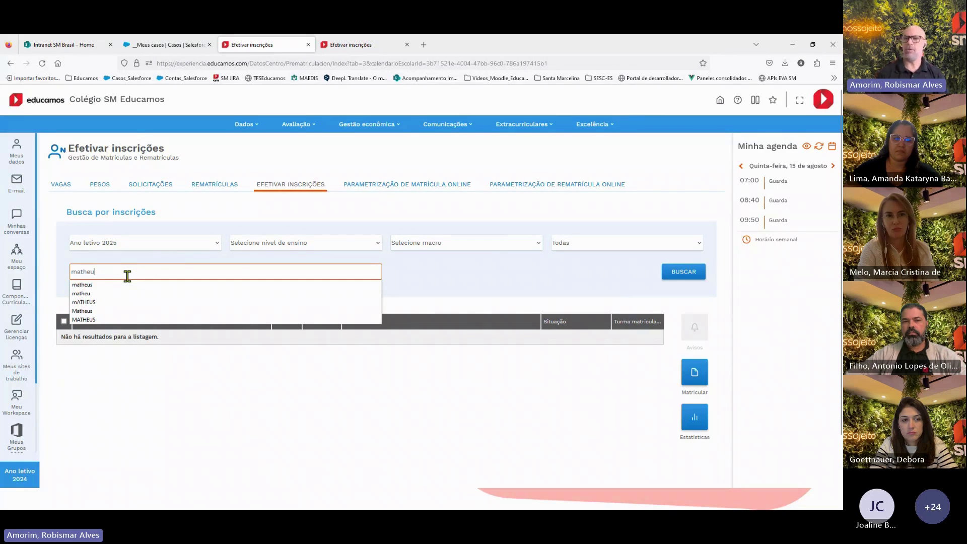
{"action": "key", "text": "Return"}
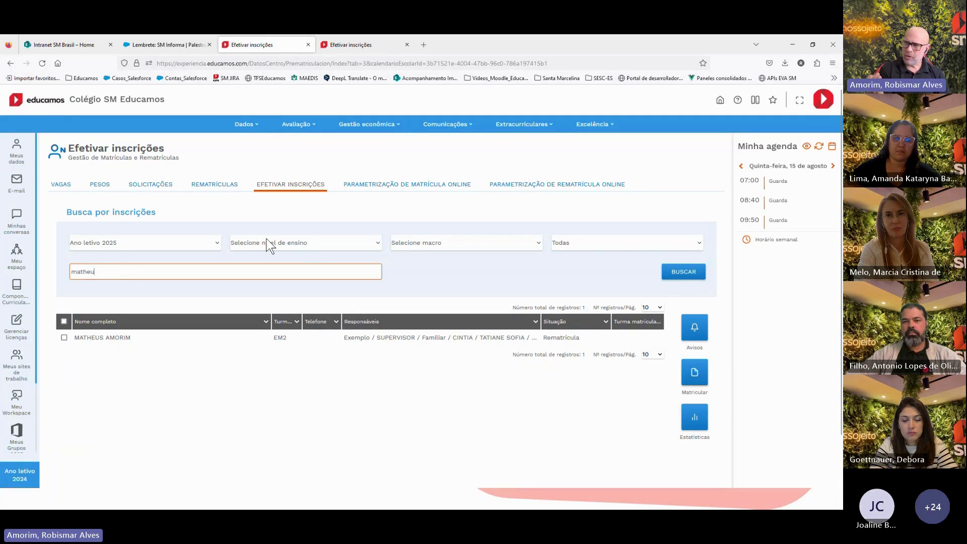
{"action": "left_click", "coordinate": [301, 244]}
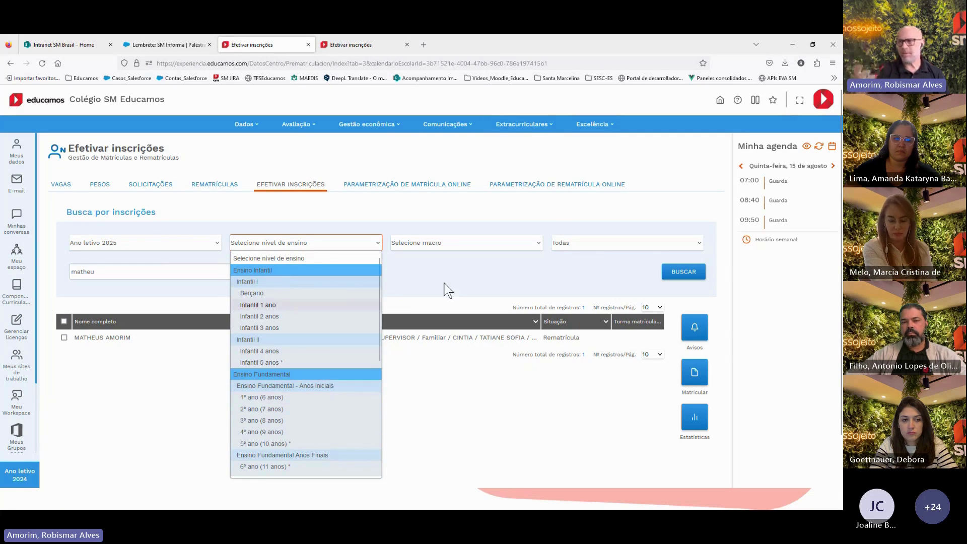
{"action": "left_click", "coordinate": [569, 242]}
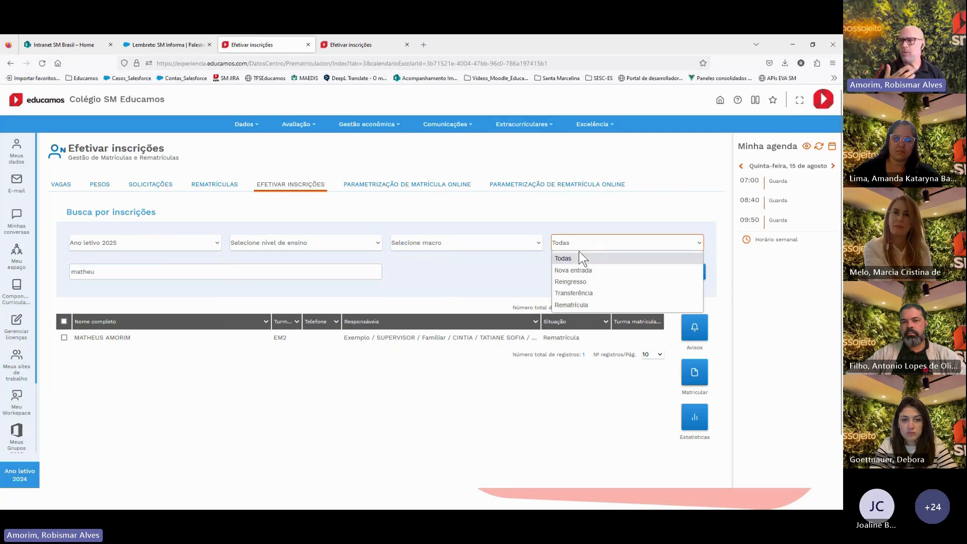
{"action": "left_click", "coordinate": [428, 246]}
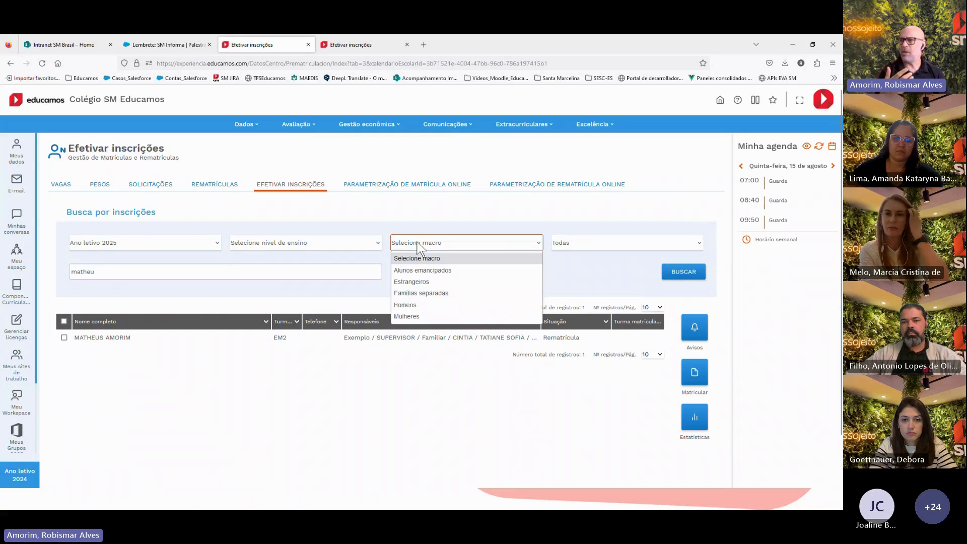
{"action": "left_click", "coordinate": [416, 241]}
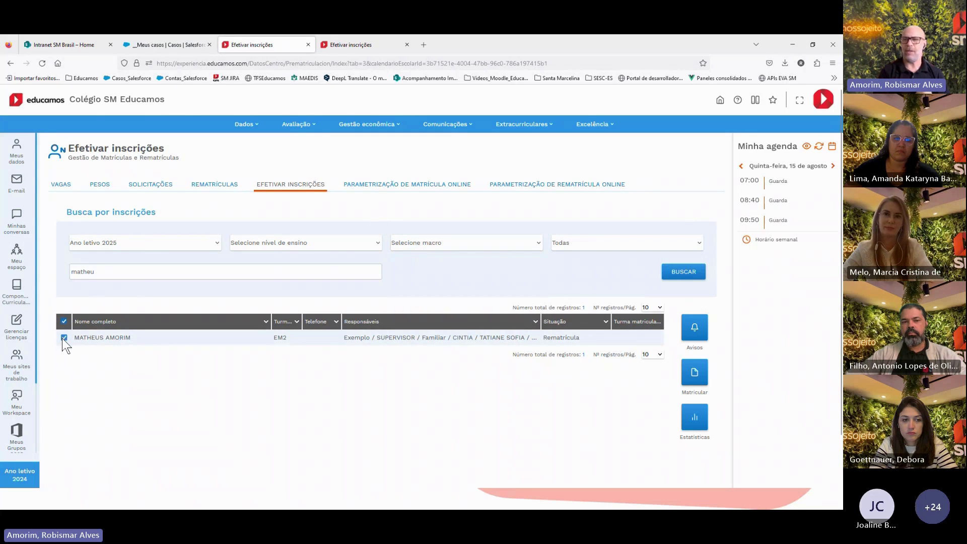
Open the student's record, return to Efetivar inscrições, and tick their re-enrollment row
{"action": "left_click", "coordinate": [113, 338]}
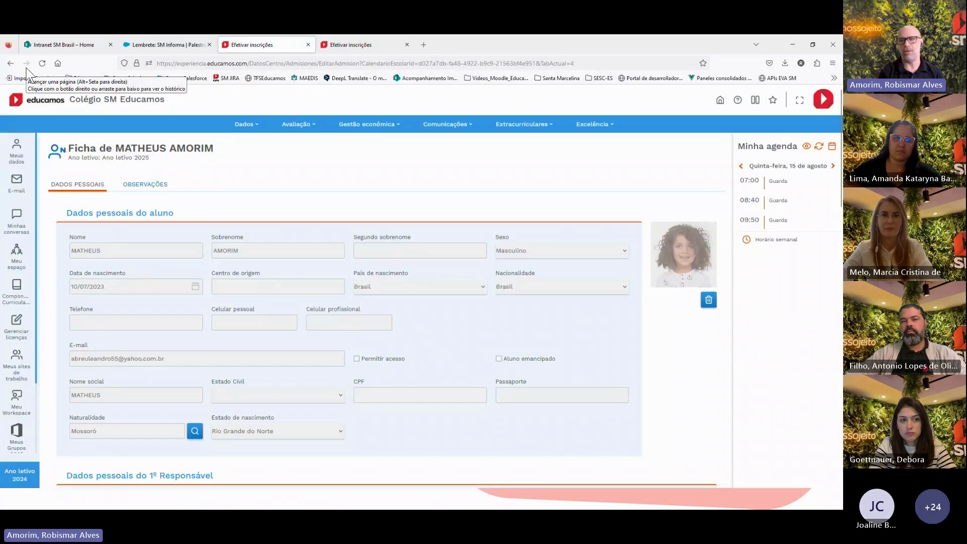
{"action": "left_click", "coordinate": [11, 63]}
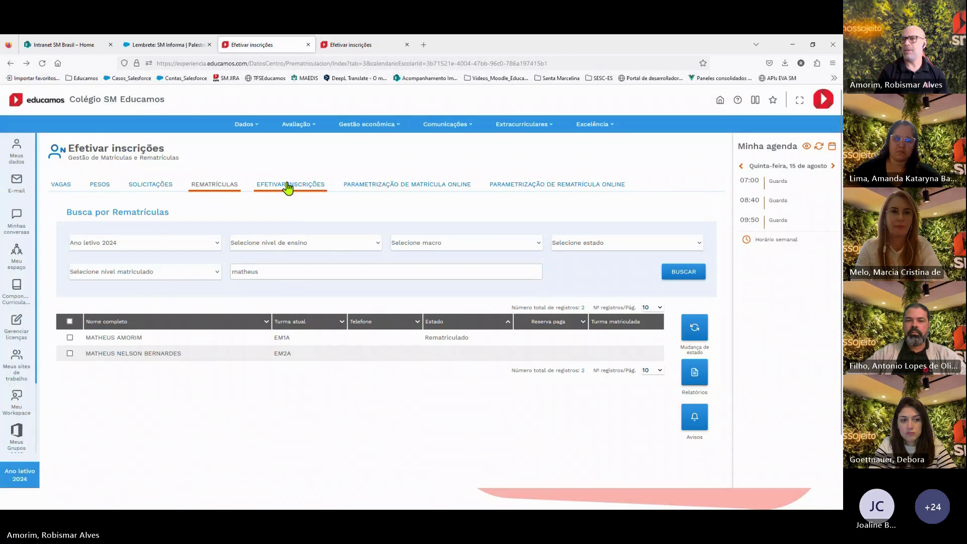
{"action": "left_click", "coordinate": [287, 186]}
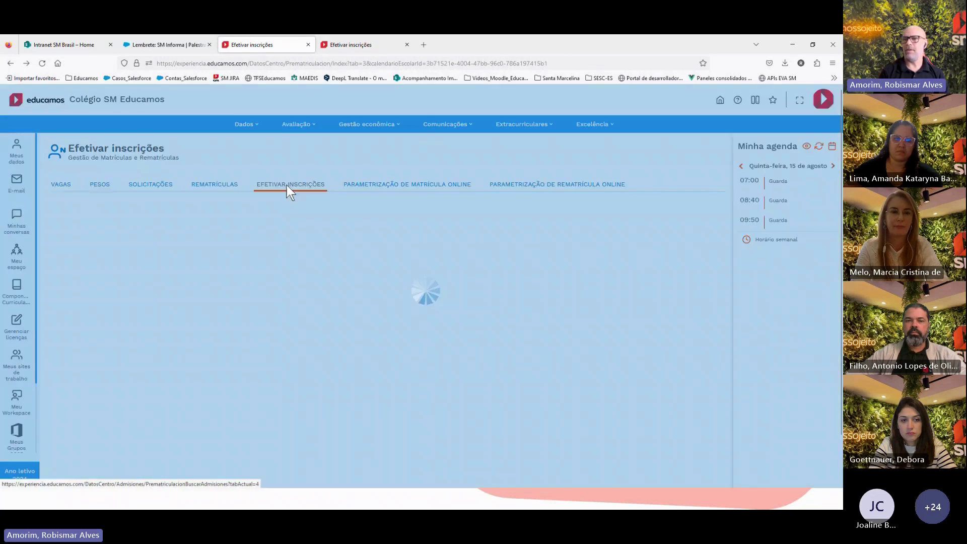
{"action": "left_click", "coordinate": [64, 337]}
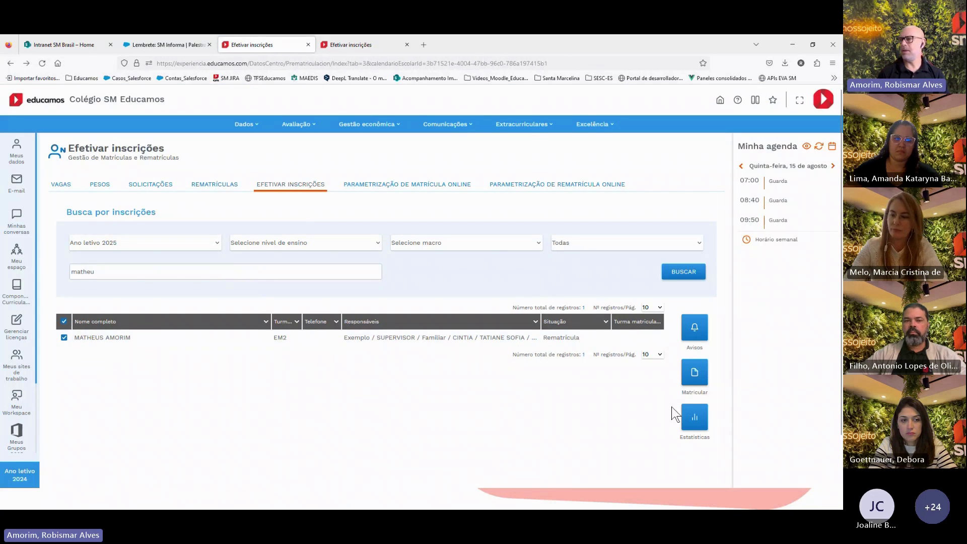
Start Matricular and search origin years 2º ano (7 anos) and 1º ano for the student
{"action": "left_click", "coordinate": [695, 375]}
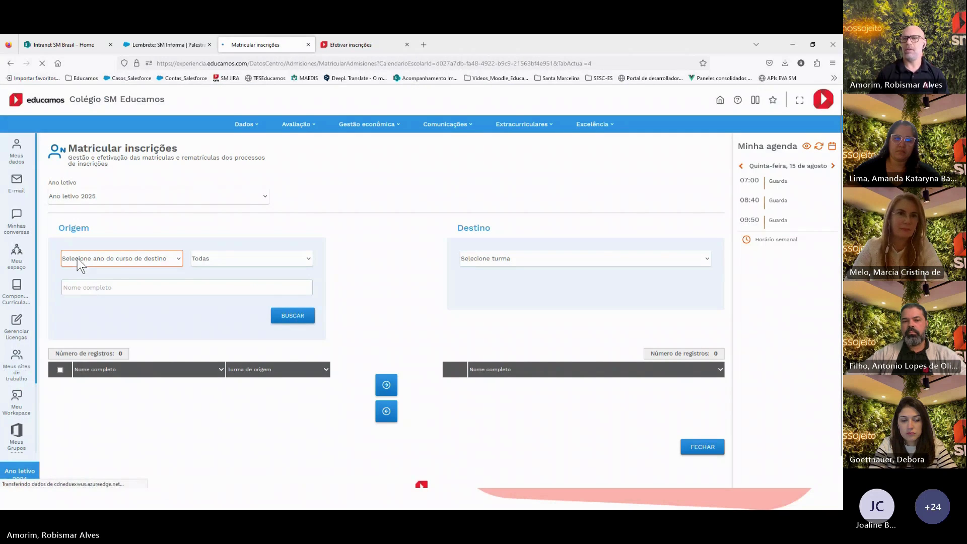
{"action": "left_click", "coordinate": [77, 258]}
{"action": "scroll", "coordinate": [120, 374], "scroll_direction": "down", "scroll_amount": 3}
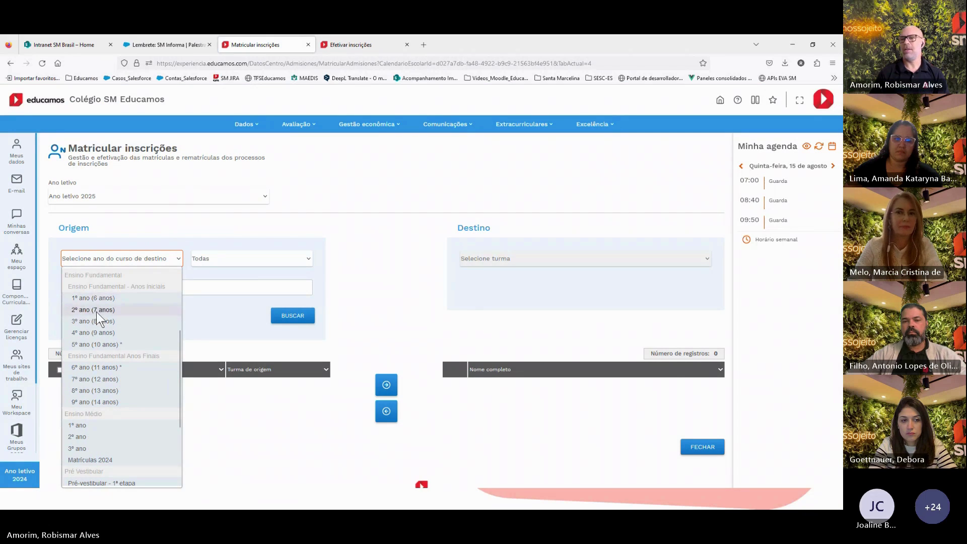
{"action": "left_click", "coordinate": [96, 310]}
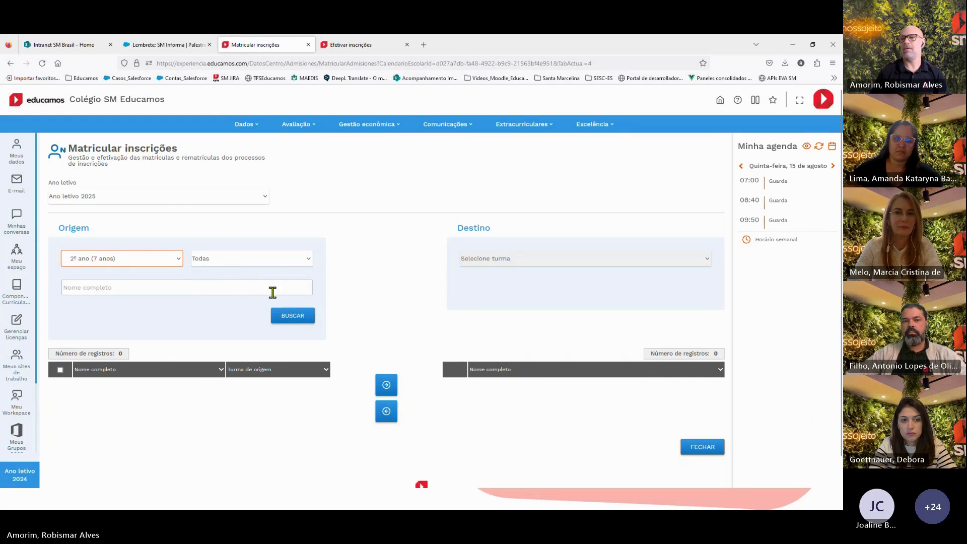
{"action": "left_click", "coordinate": [293, 314]}
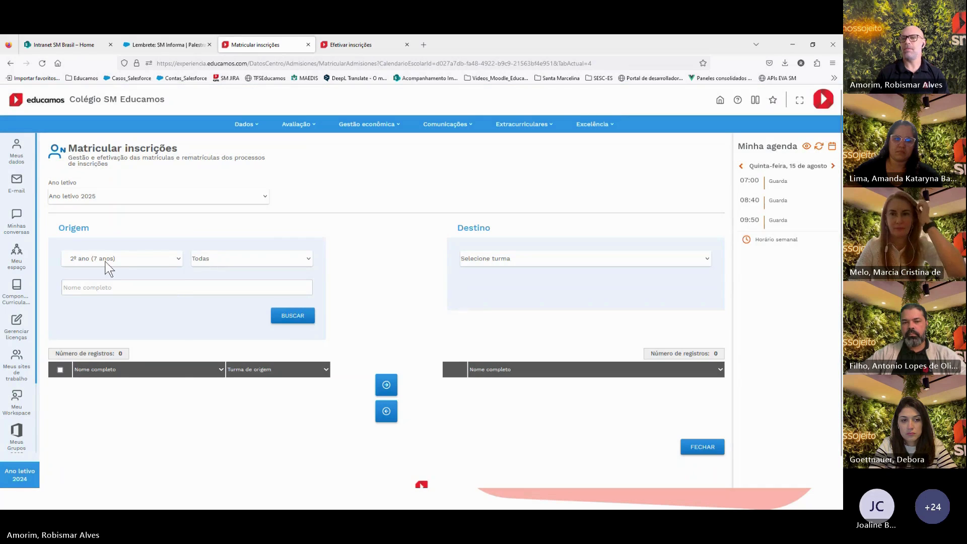
{"action": "left_click", "coordinate": [105, 260]}
{"action": "scroll", "coordinate": [102, 415], "scroll_direction": "down", "scroll_amount": 2}
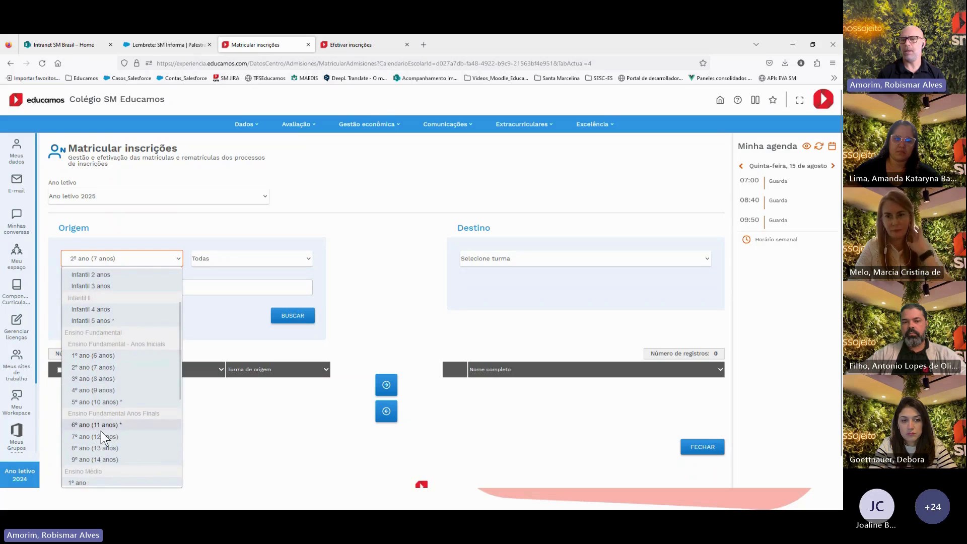
{"action": "scroll", "coordinate": [108, 434], "scroll_direction": "down", "scroll_amount": 2}
{"action": "left_click", "coordinate": [86, 425]}
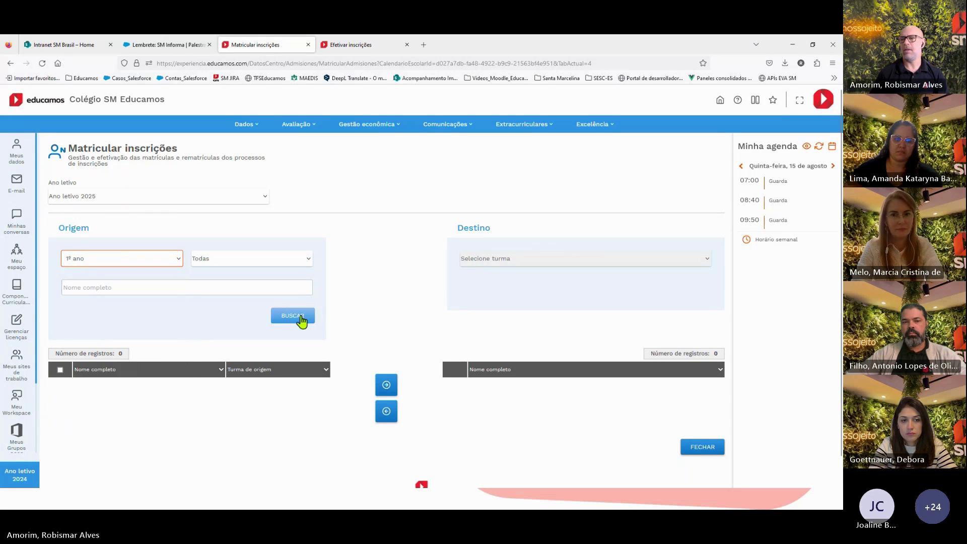
{"action": "left_click", "coordinate": [300, 316]}
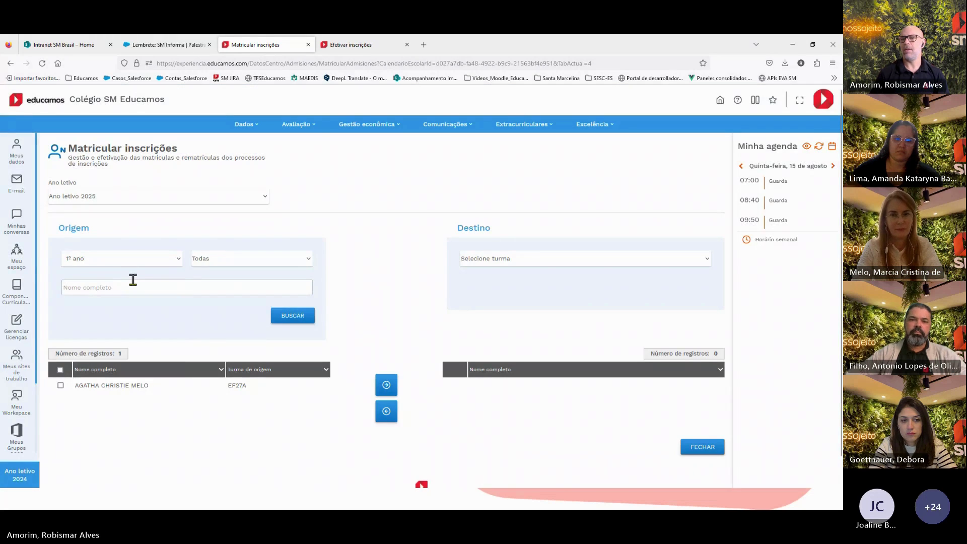
Search 2º ano origins, tick the EM1A student and move them into class EM2A
{"action": "left_click", "coordinate": [103, 258]}
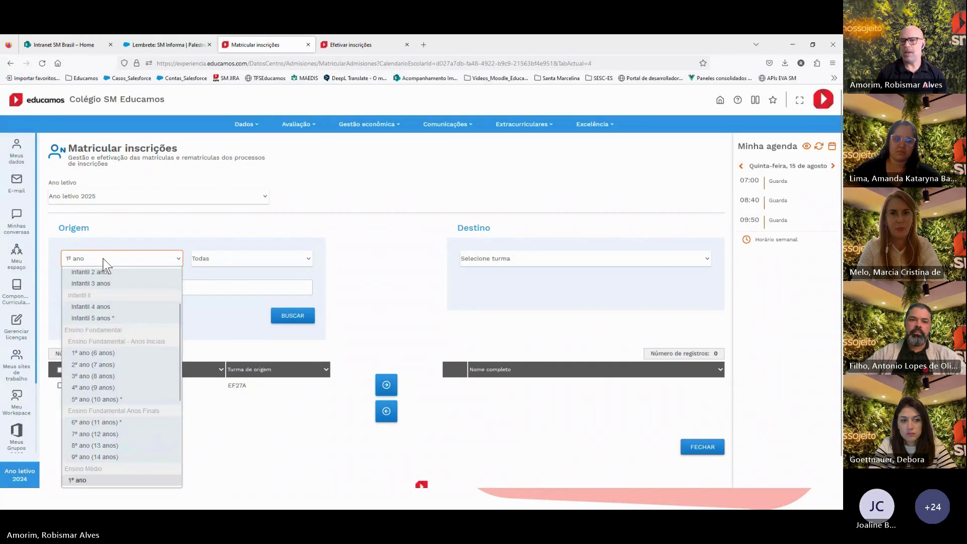
{"action": "scroll", "coordinate": [96, 423], "scroll_direction": "down", "scroll_amount": 3}
{"action": "left_click", "coordinate": [95, 439]}
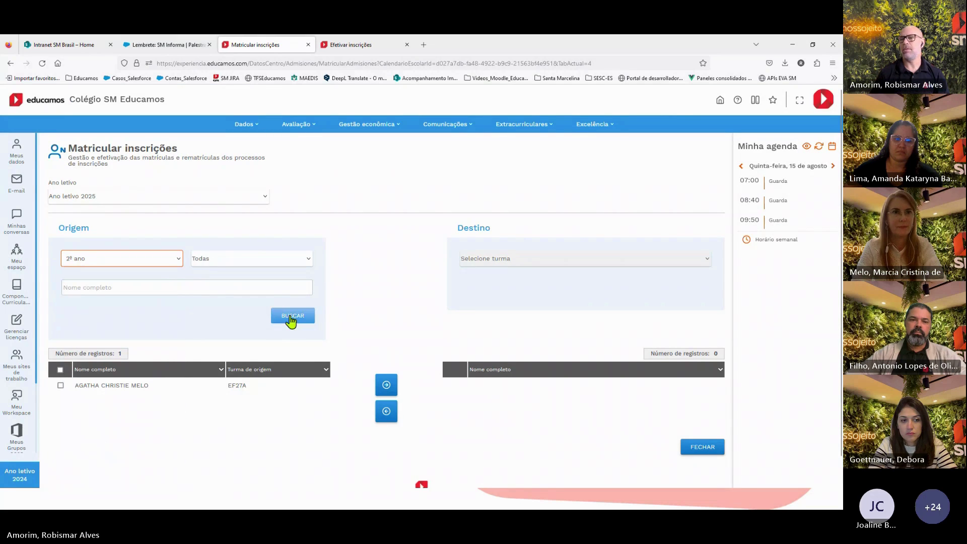
{"action": "left_click", "coordinate": [291, 317]}
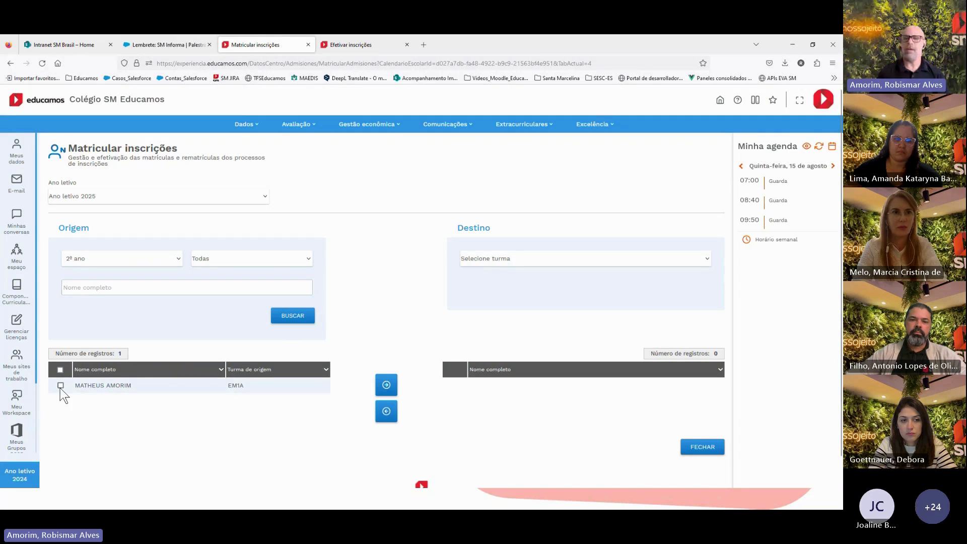
{"action": "left_click", "coordinate": [60, 385]}
{"action": "left_click", "coordinate": [478, 258]}
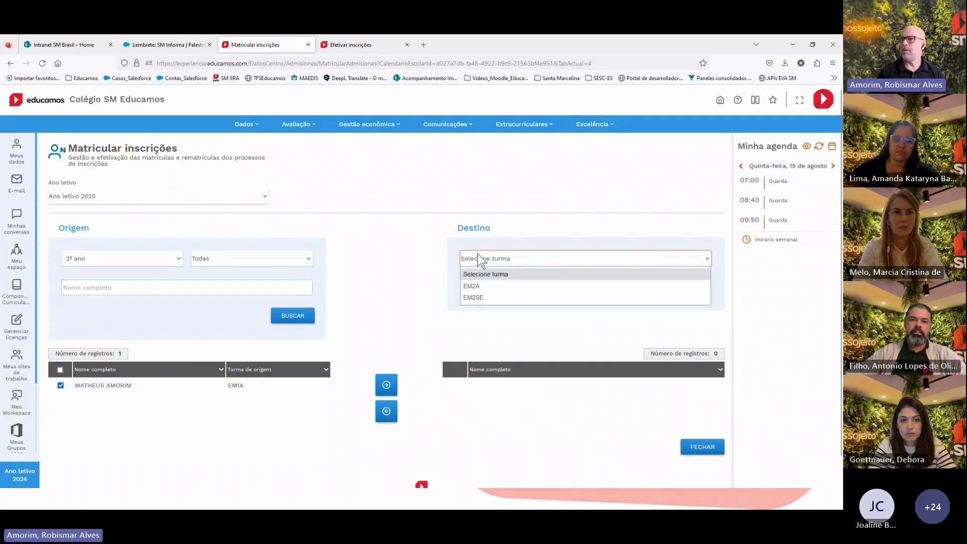
{"action": "left_click", "coordinate": [482, 287]}
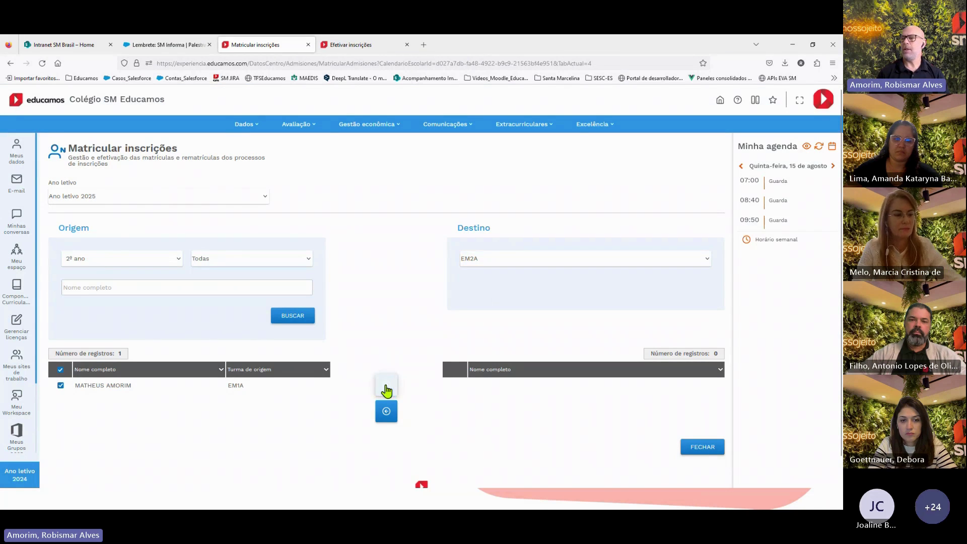
{"action": "left_click", "coordinate": [387, 389]}
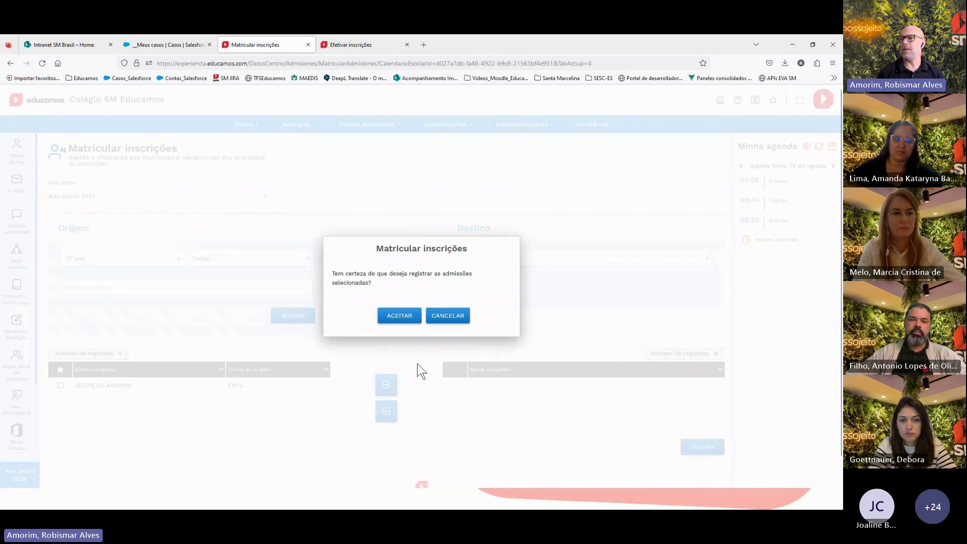
Accept the enrollment into EM2A, then close the form back to Efetivar inscrições
{"action": "left_click", "coordinate": [400, 316]}
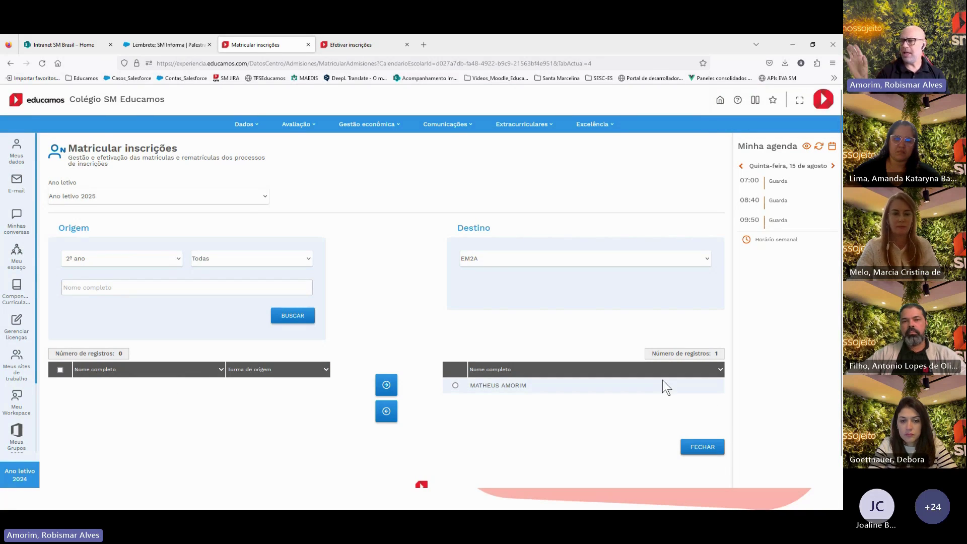
{"action": "scroll", "coordinate": [404, 419], "scroll_direction": "down", "scroll_amount": 1}
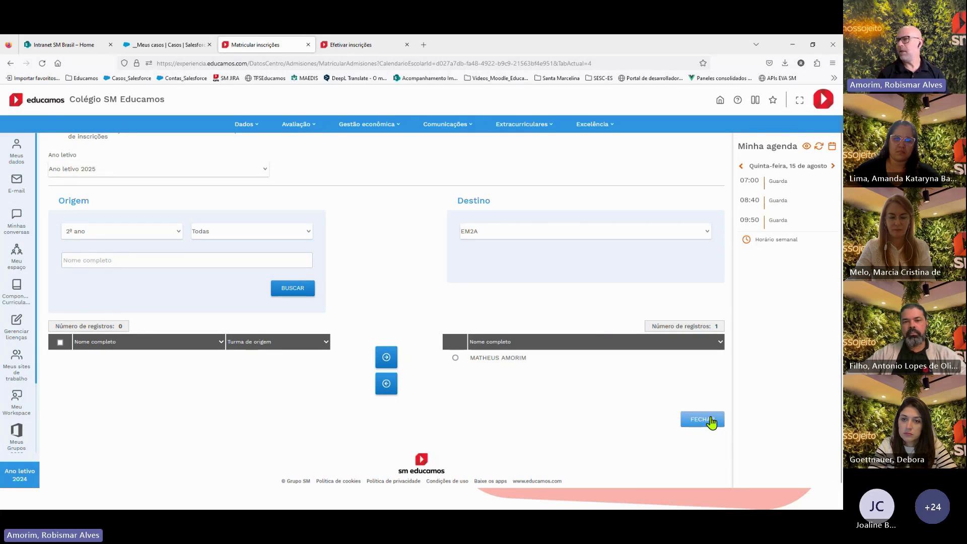
{"action": "left_click", "coordinate": [707, 419]}
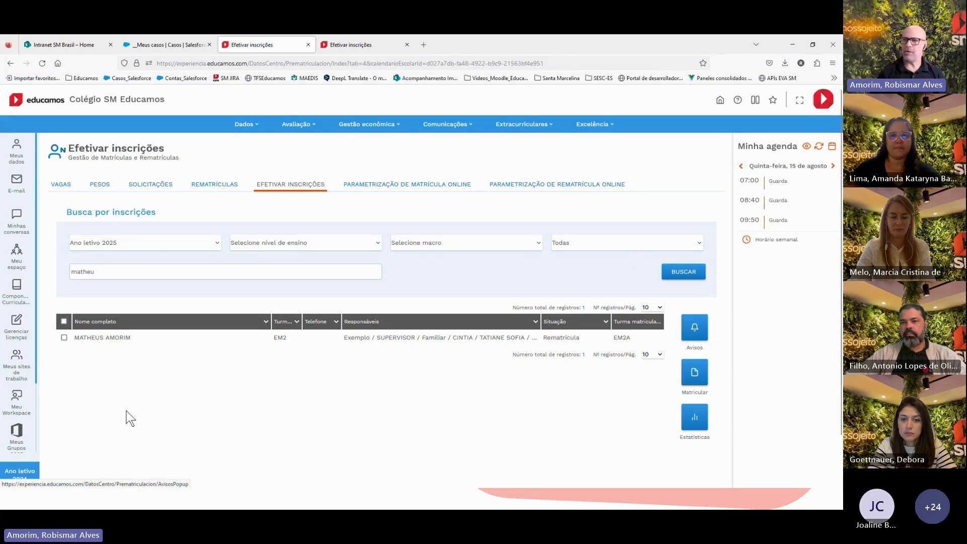
Select the student's row in the Rematrículas list and open Seleção de relatório for their re-enrollment
{"action": "left_click", "coordinate": [218, 182]}
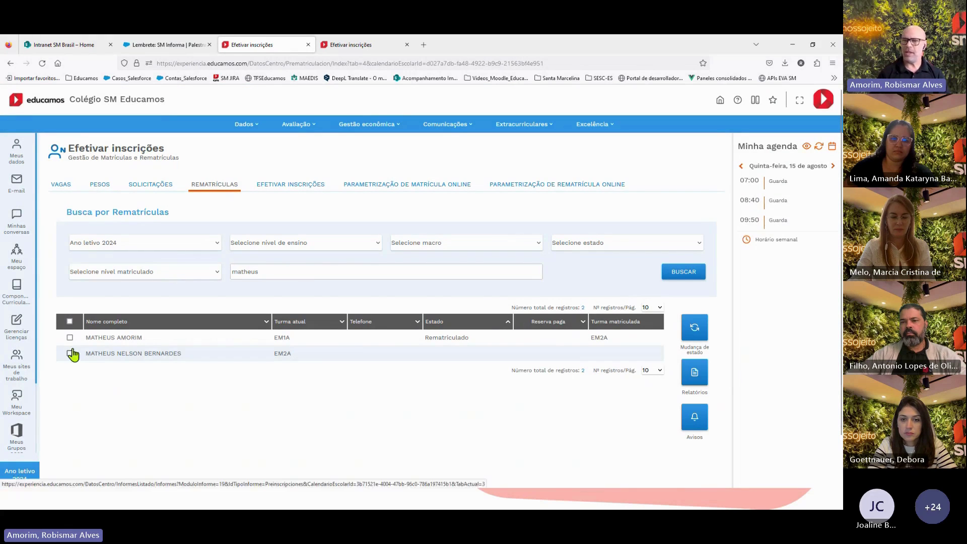
{"action": "left_click", "coordinate": [70, 337]}
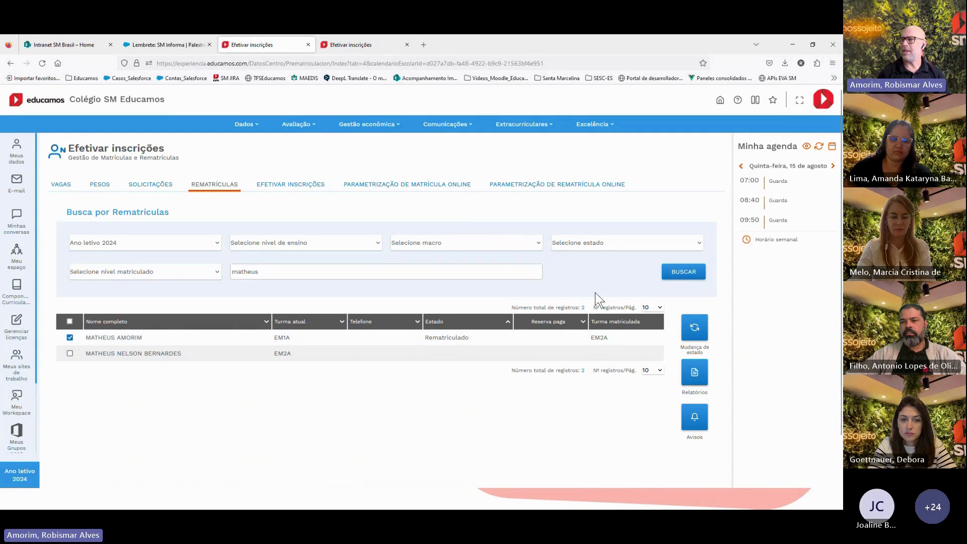
{"action": "left_click", "coordinate": [699, 377]}
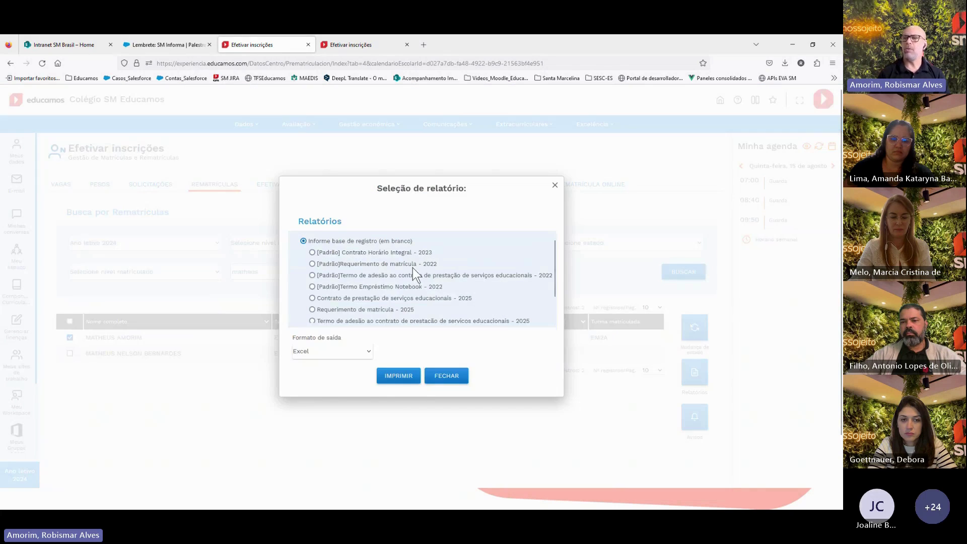
{"action": "scroll", "coordinate": [398, 269], "scroll_direction": "down", "scroll_amount": 5}
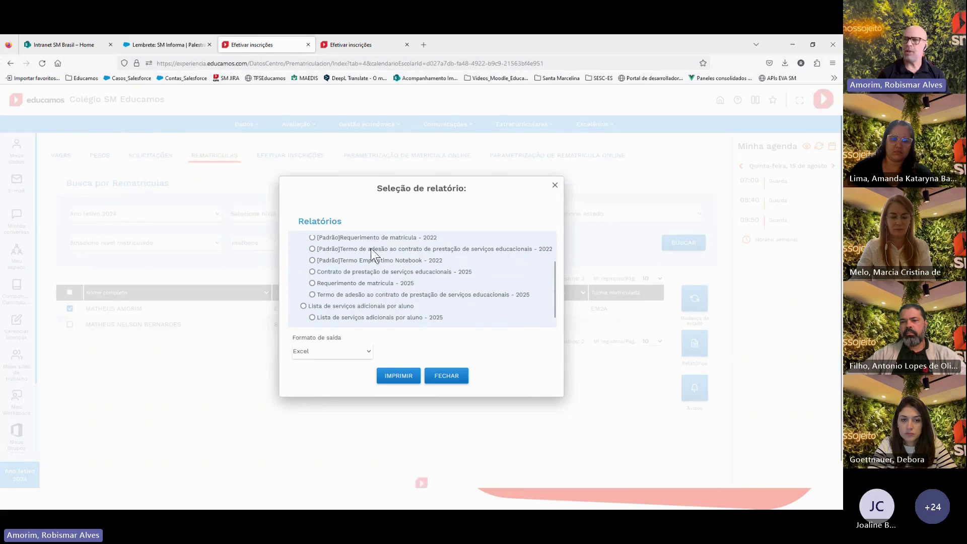
{"action": "scroll", "coordinate": [372, 267], "scroll_direction": "up", "scroll_amount": 5}
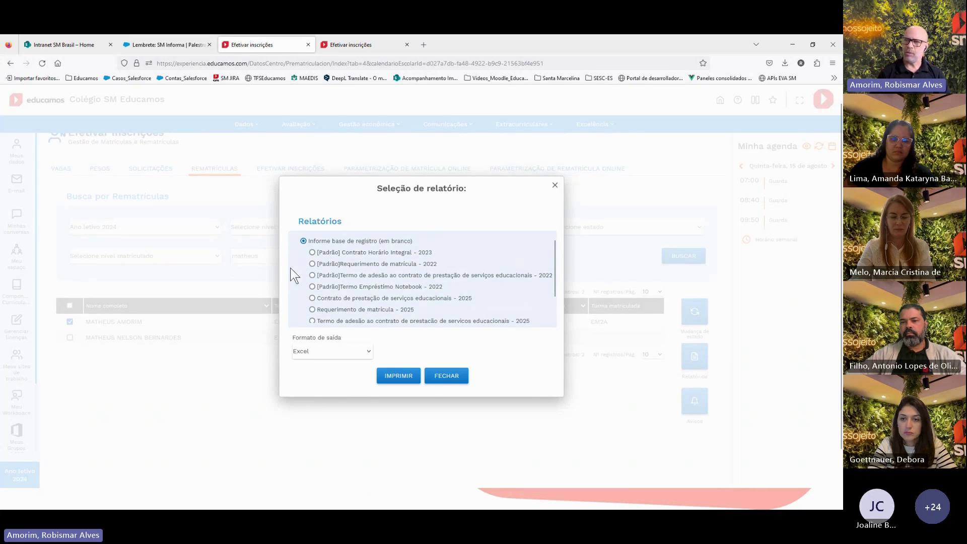